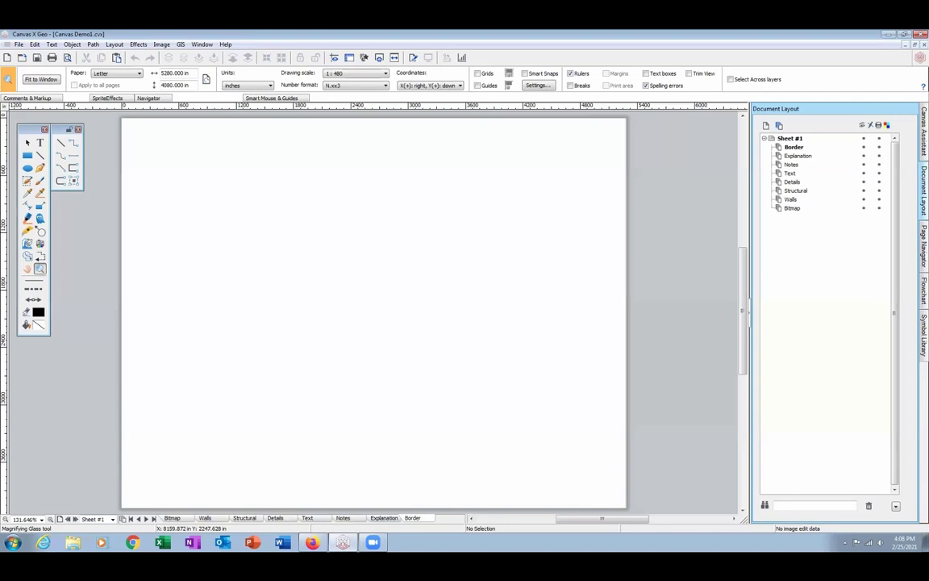
- Set the document's measurement units to feet and review the available paper sizes and drawing scales
click(27, 143)
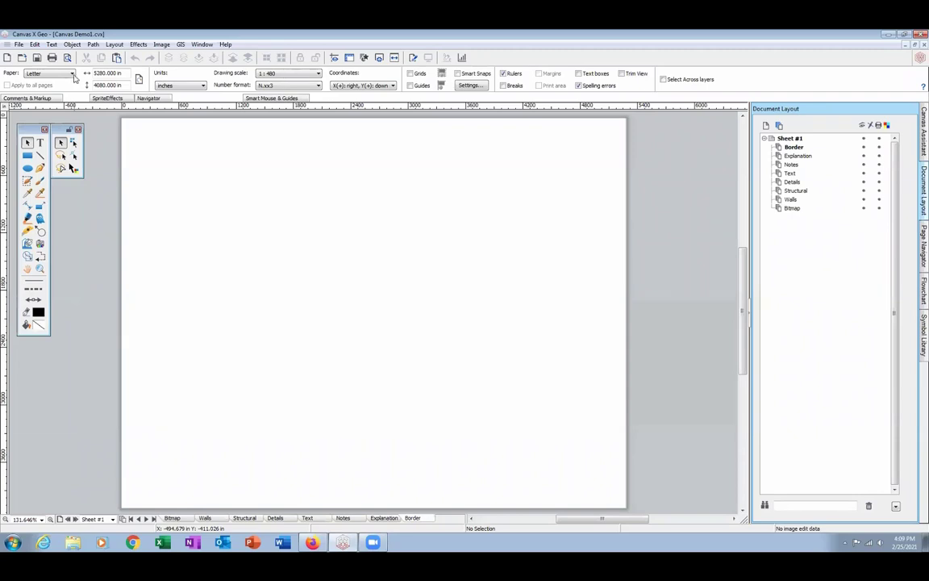
click(72, 74)
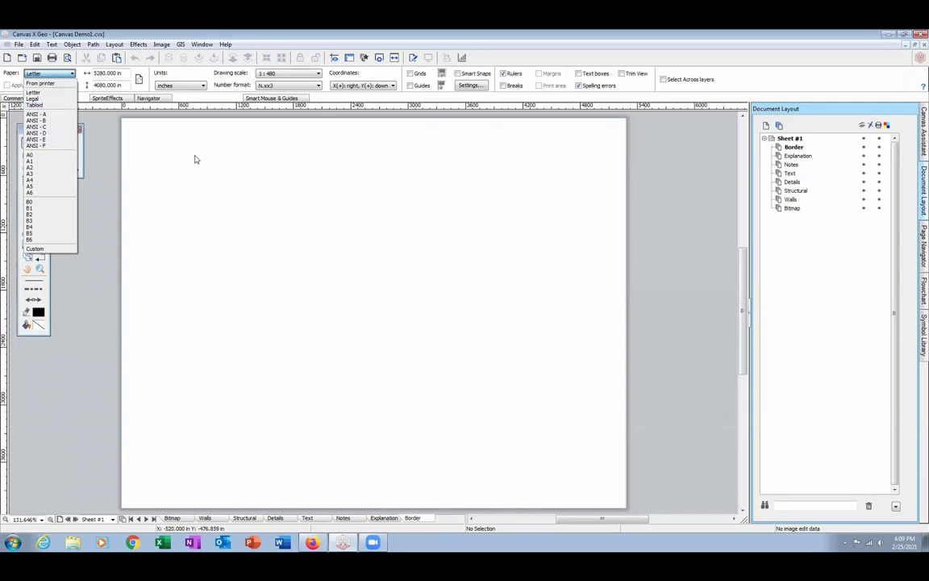
click(661, 168)
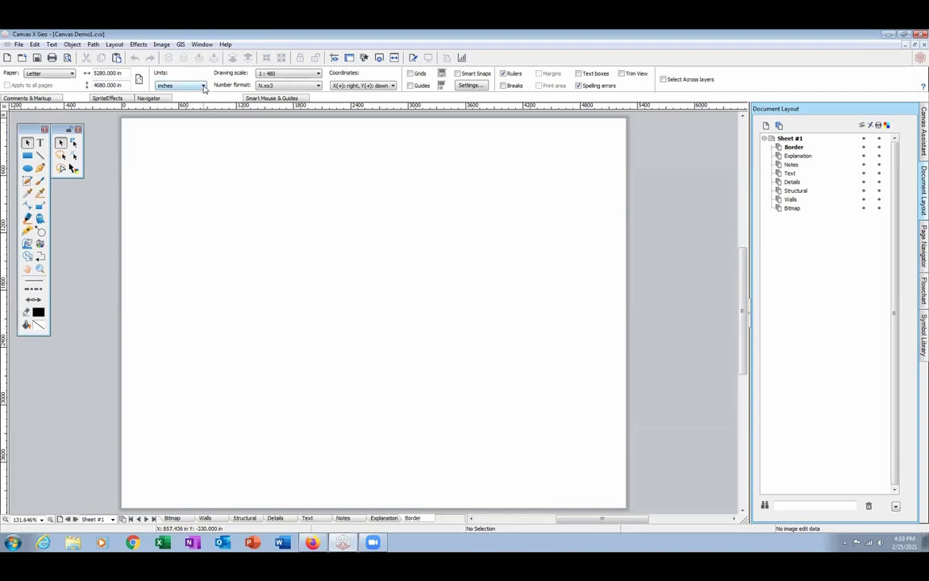
click(203, 85)
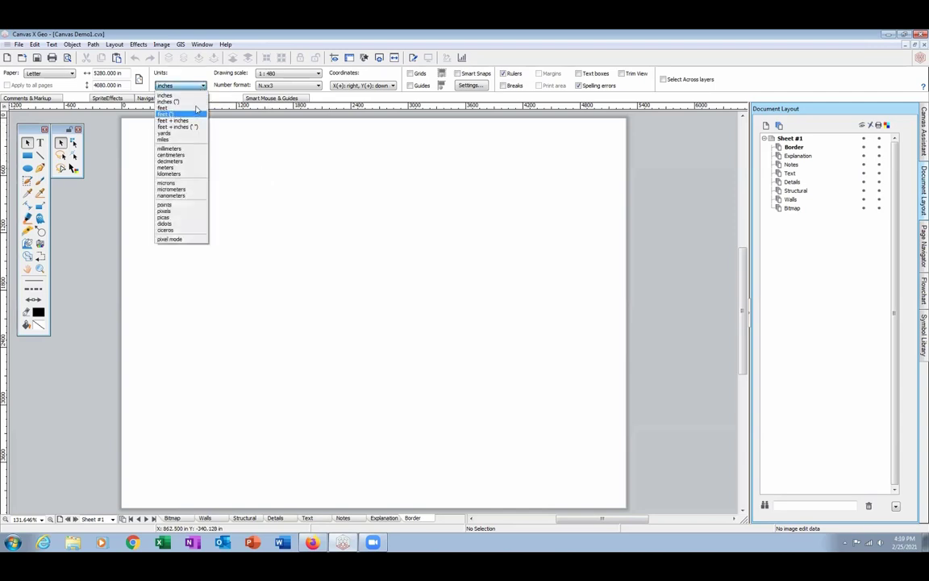
click(194, 108)
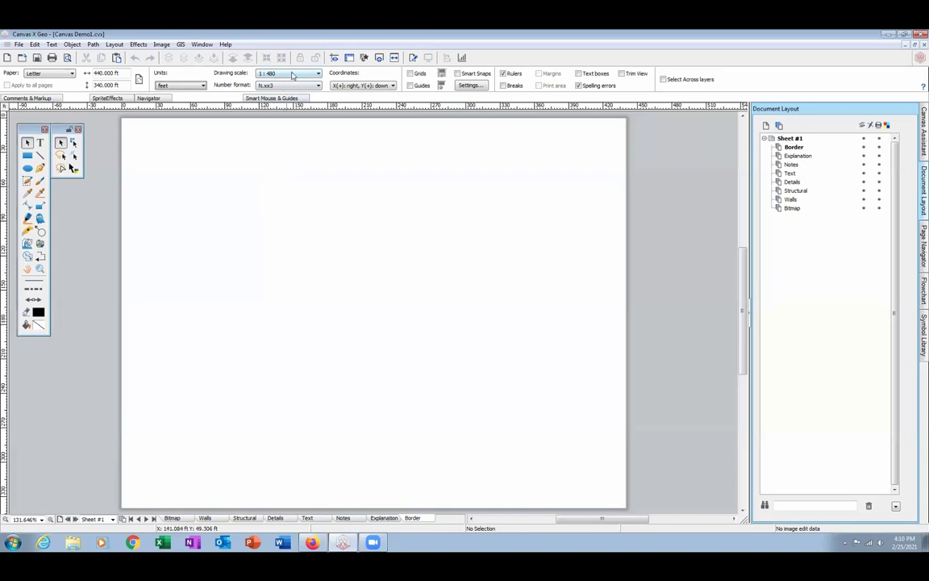
click(319, 74)
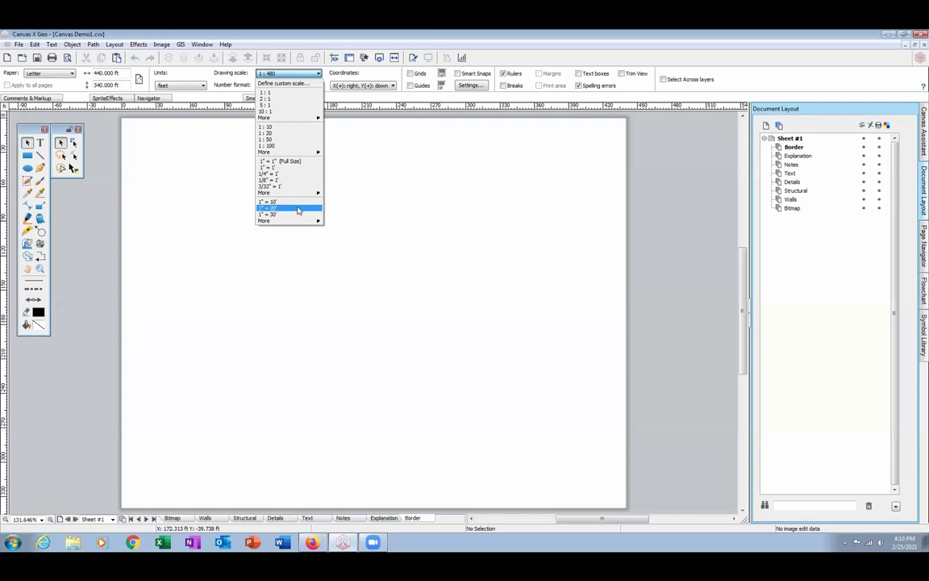
click(396, 209)
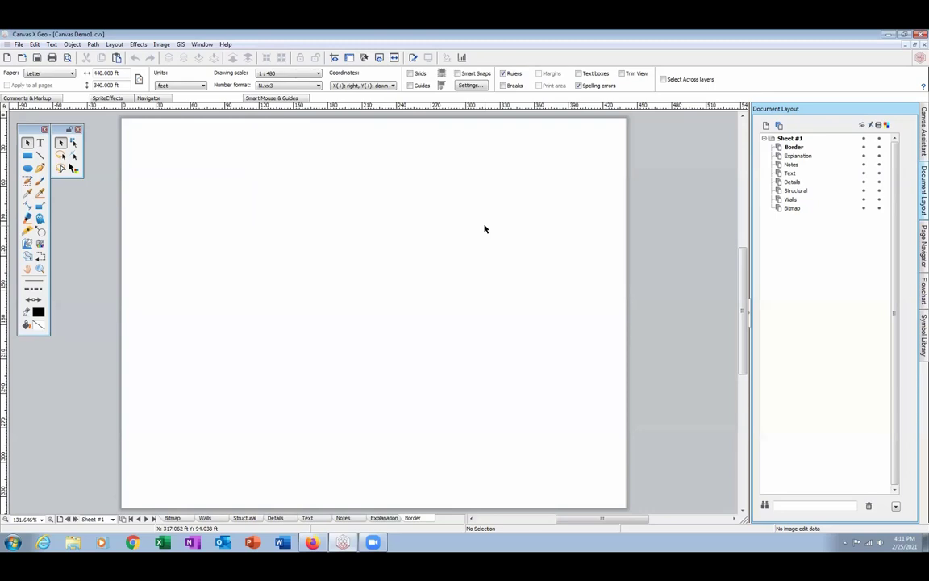
- Enable GIS for the document in its GIS document settings
click(180, 44)
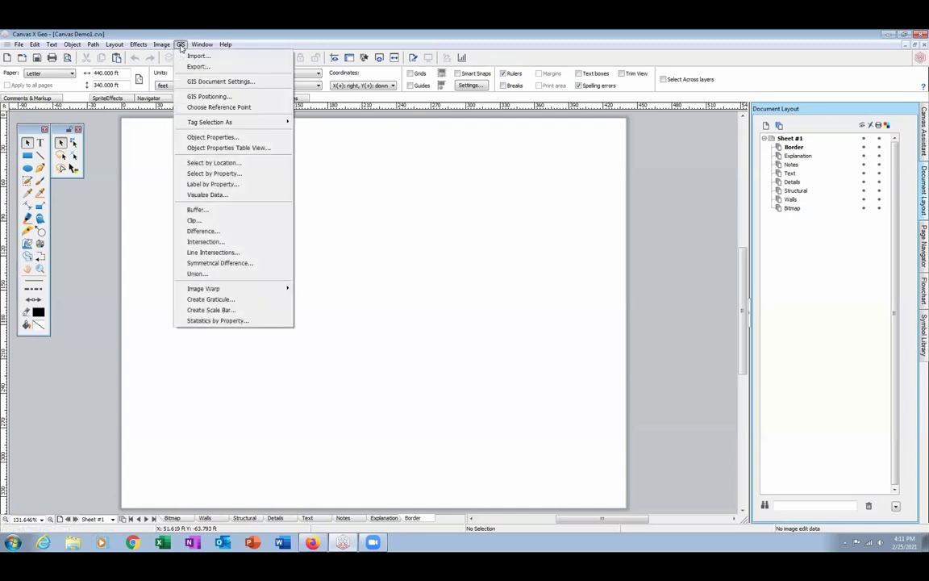
click(220, 81)
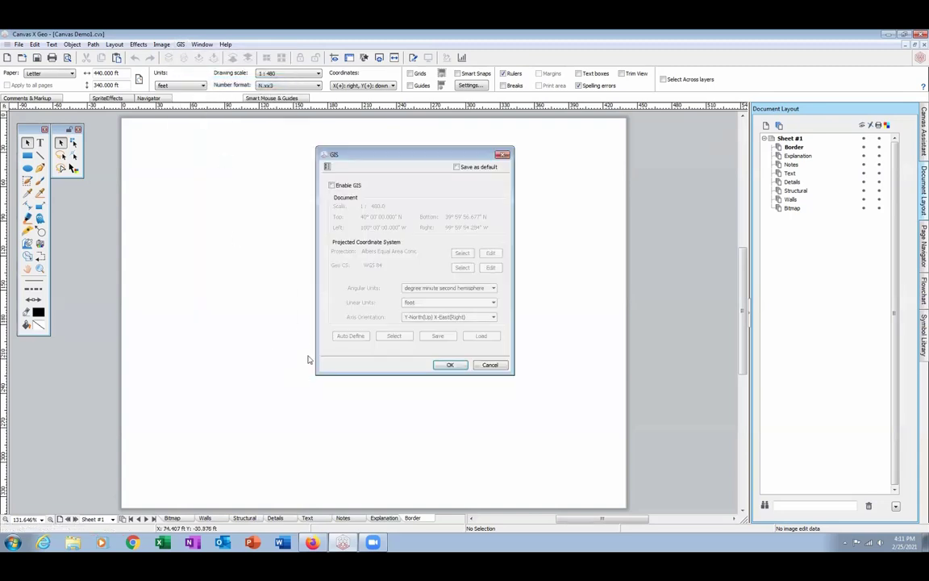
click(331, 185)
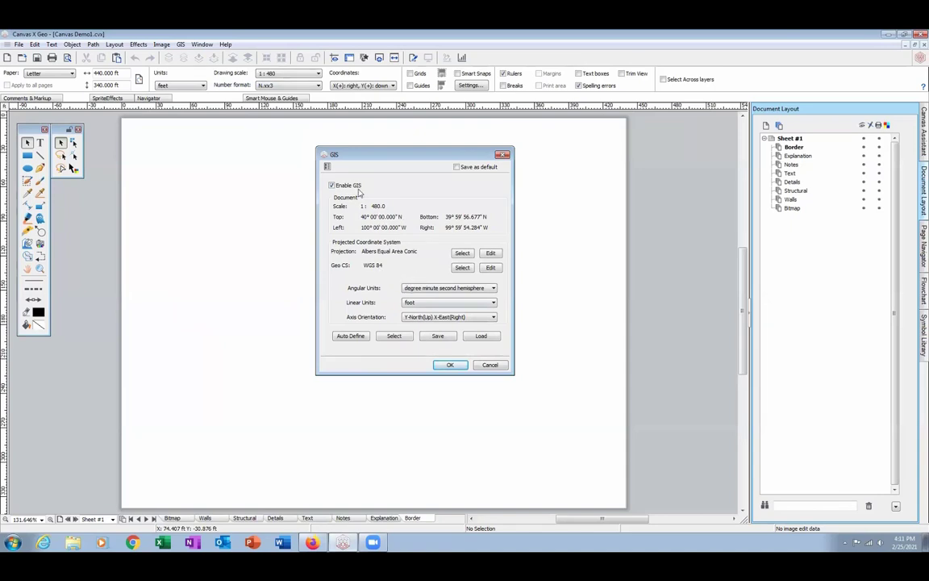
click(449, 365)
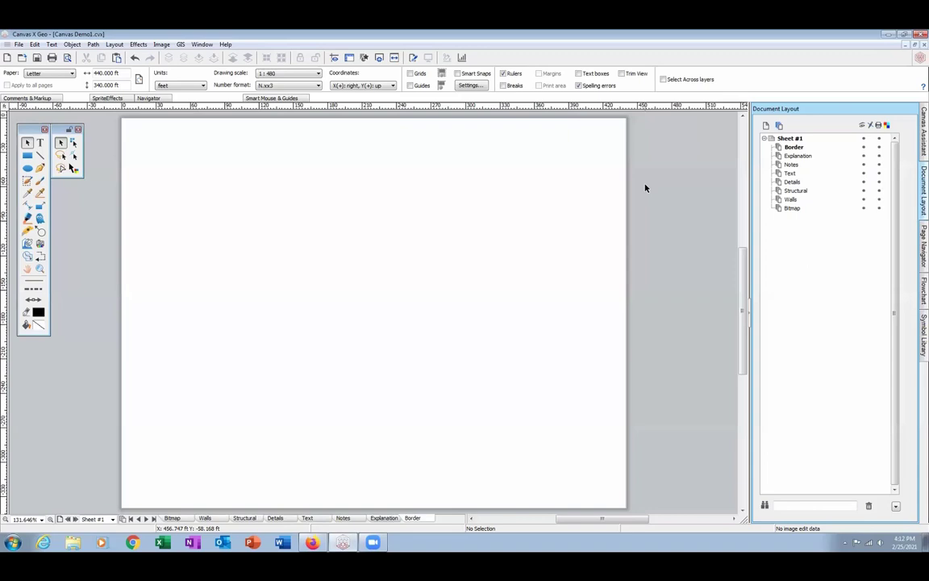
- Add a new layer to Sheet #1 and name it Random
click(780, 127)
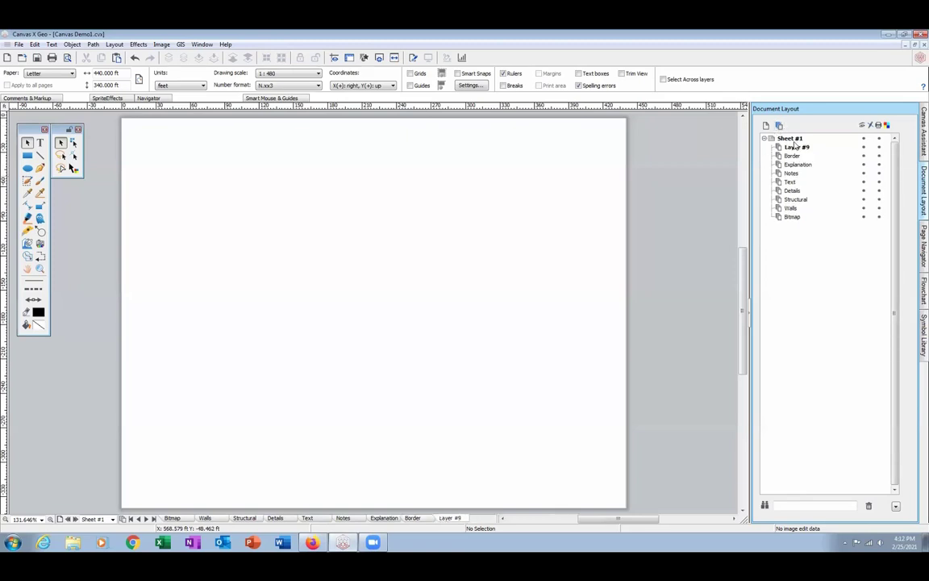
double_click(795, 148)
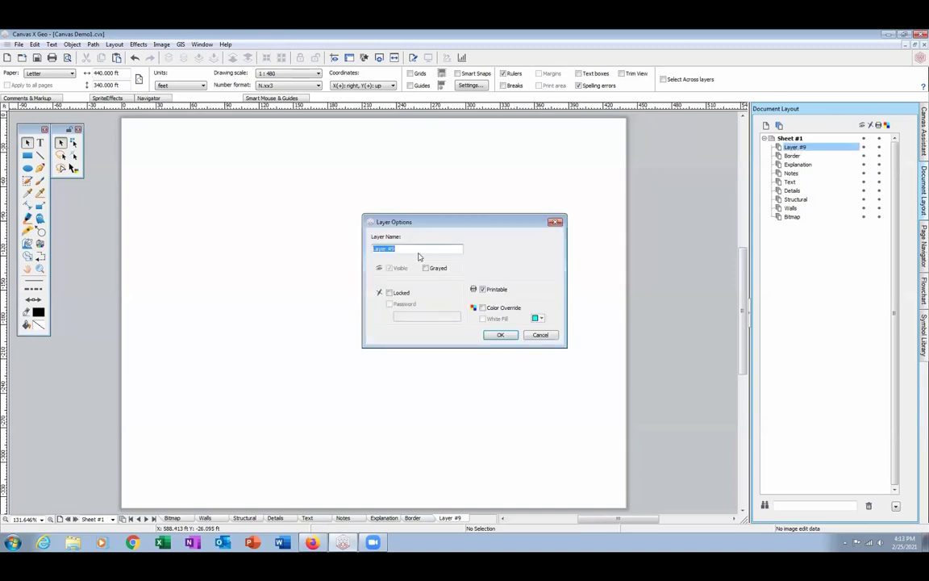
text(Random)
click(516, 335)
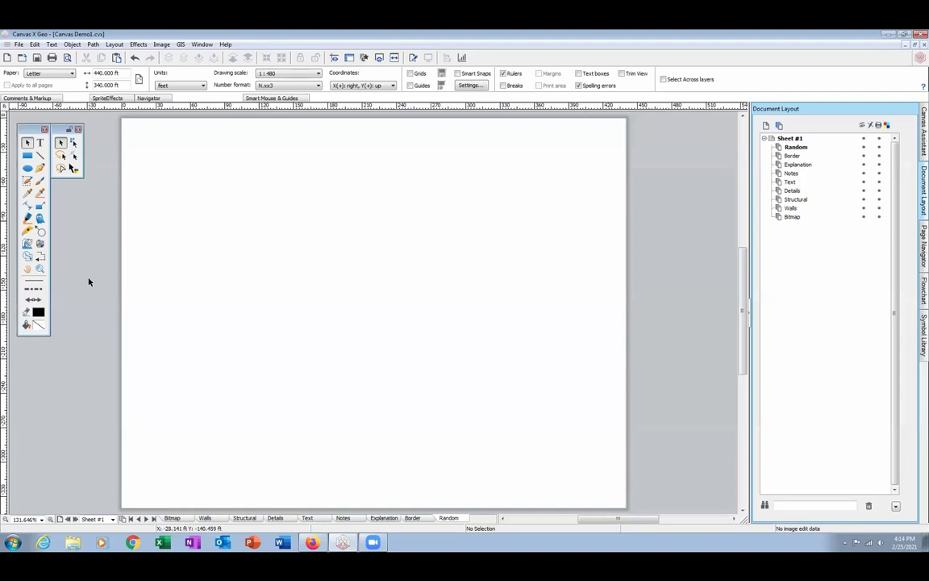
- Examine the pen presets and the attributes available for defining a new pen
click(33, 280)
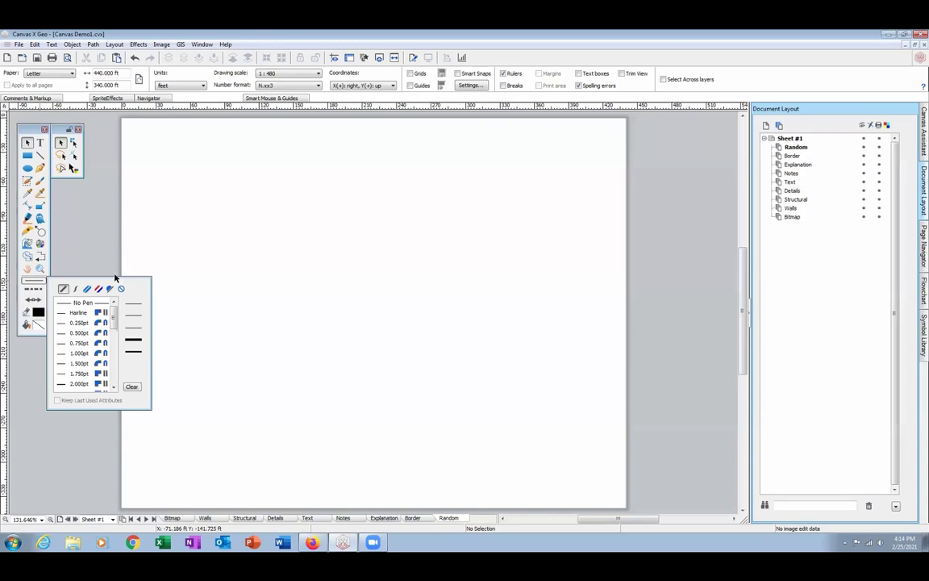
drag(129, 284, 305, 243)
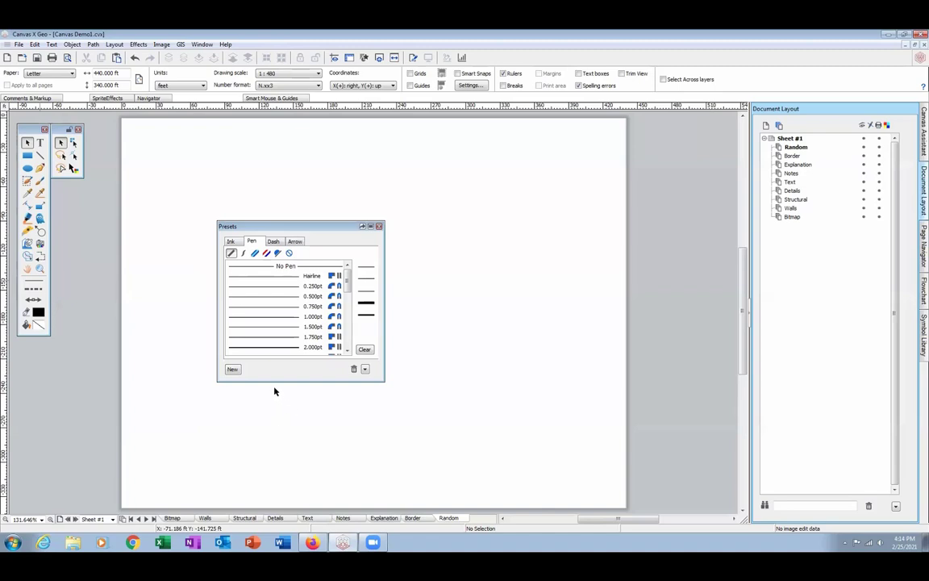
click(232, 369)
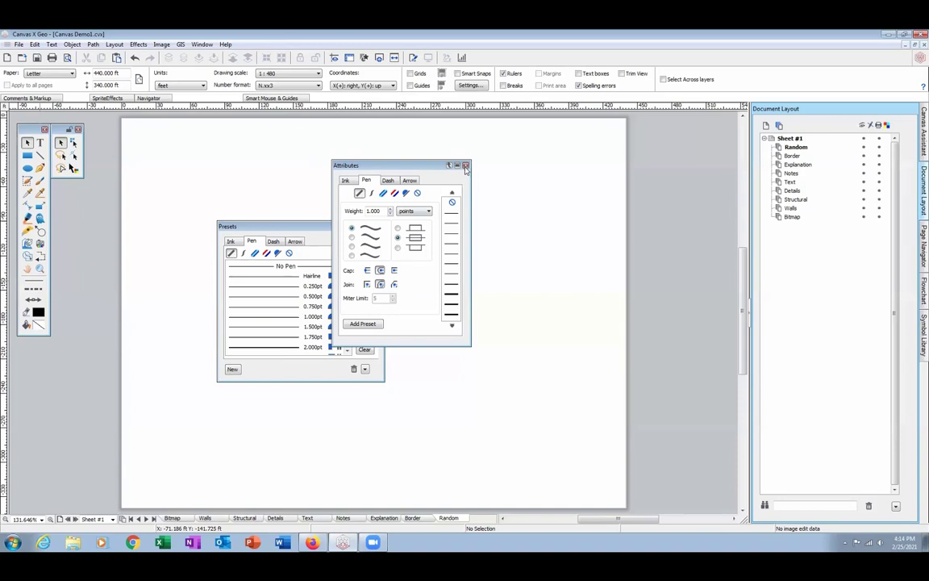
click(465, 166)
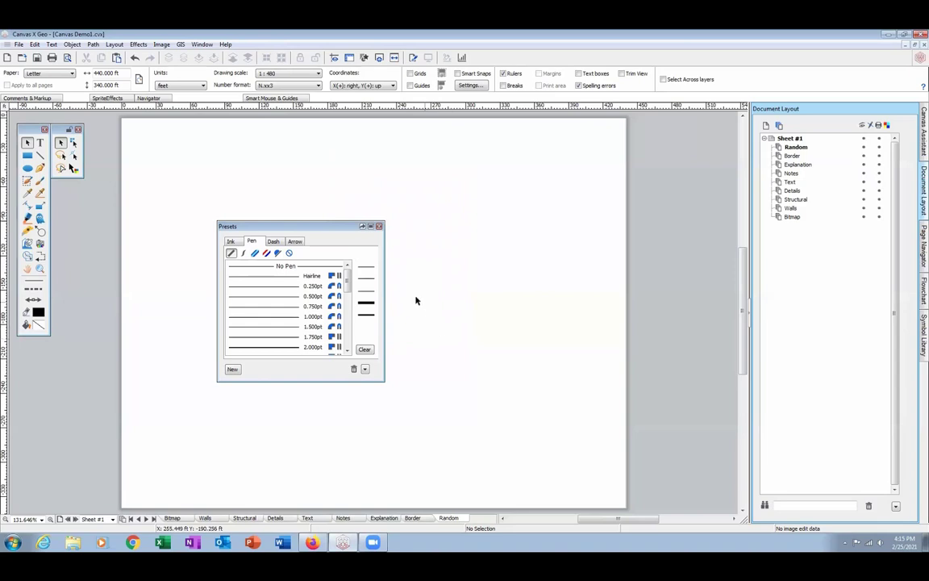
click(379, 226)
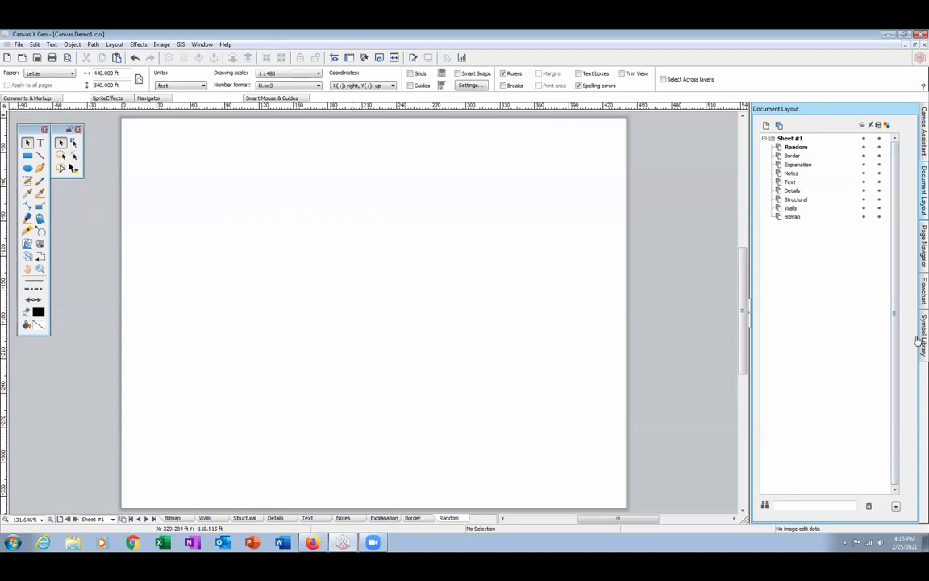
- Browse the full set of cave map symbols in the Symbol Library
click(920, 338)
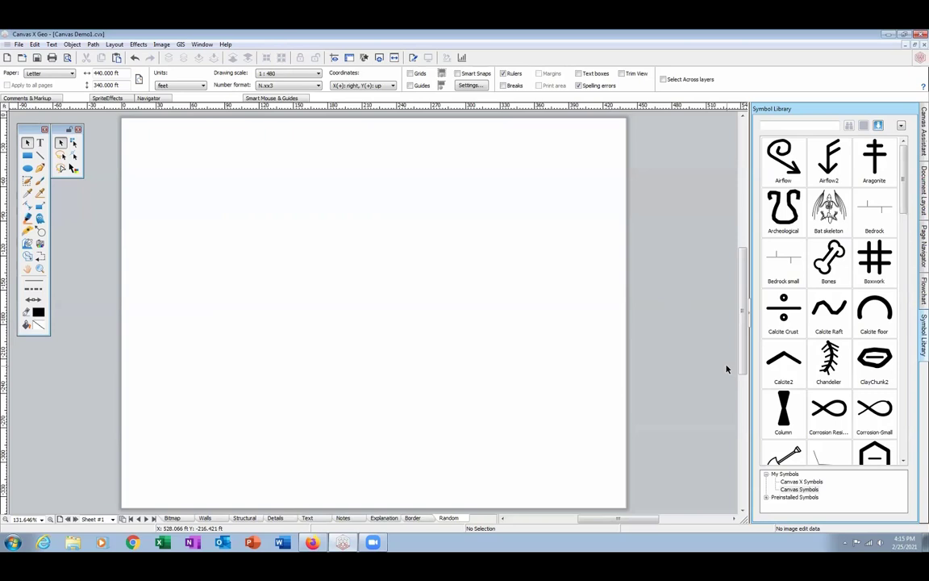
scroll(902, 329, down, 2)
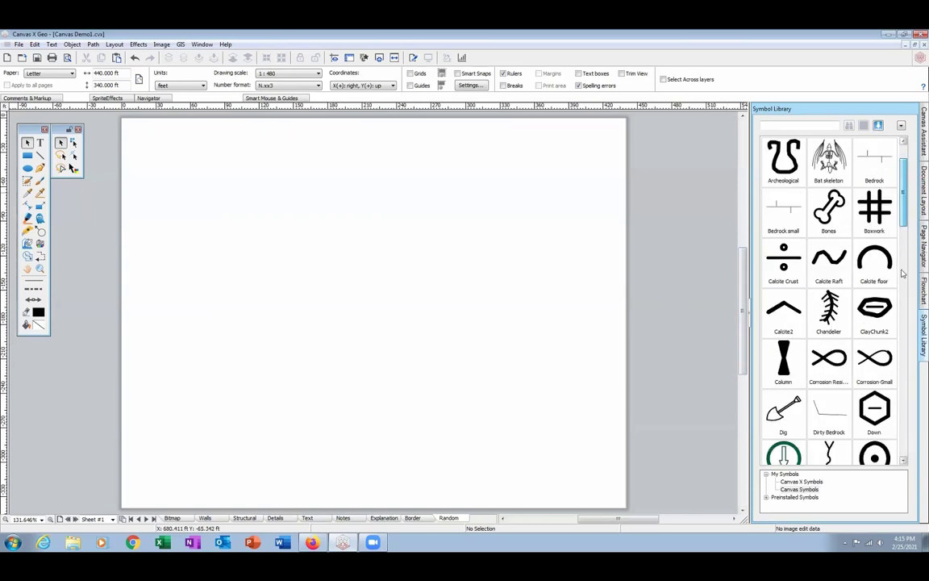
scroll(902, 330, down, 20)
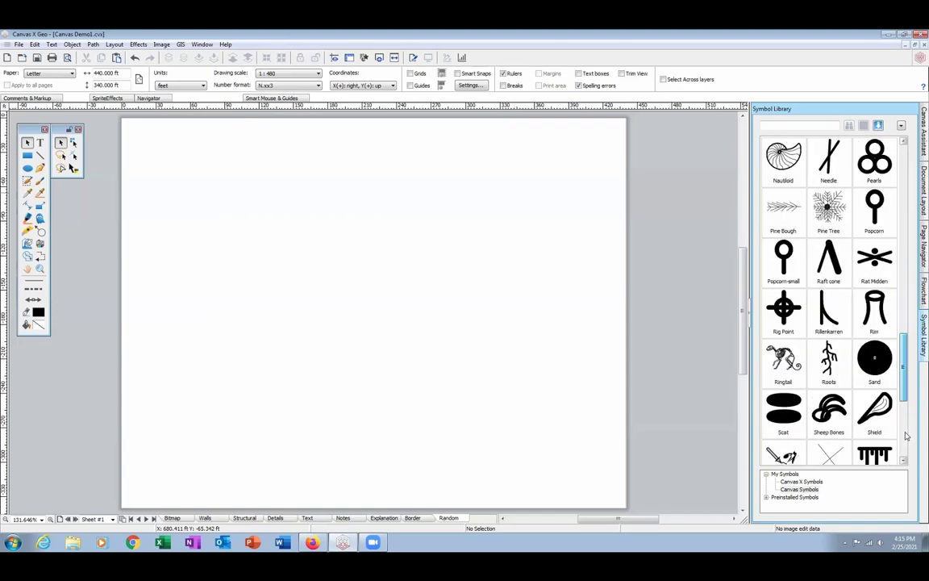
scroll(906, 444, down, 3)
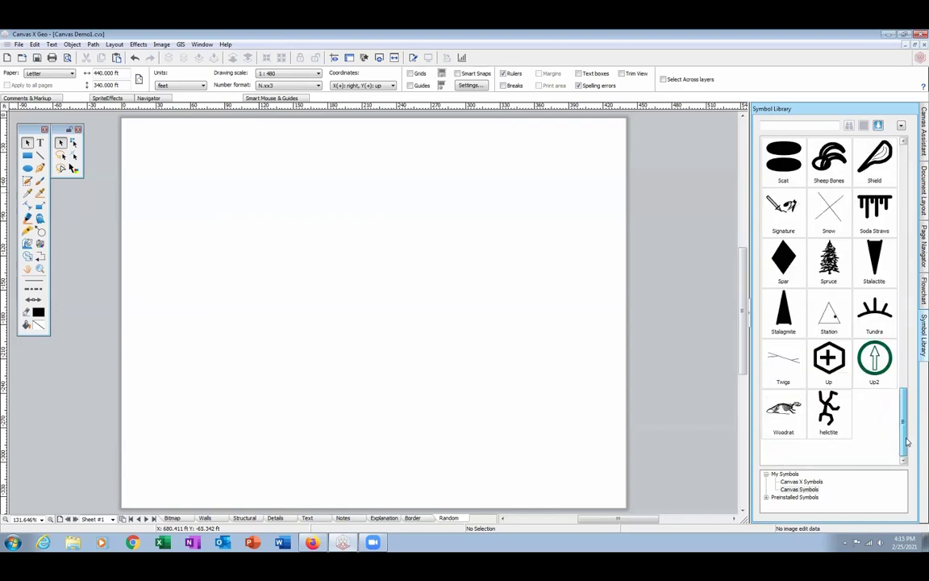
drag(907, 440, 912, 345)
scroll(912, 345, up, 10)
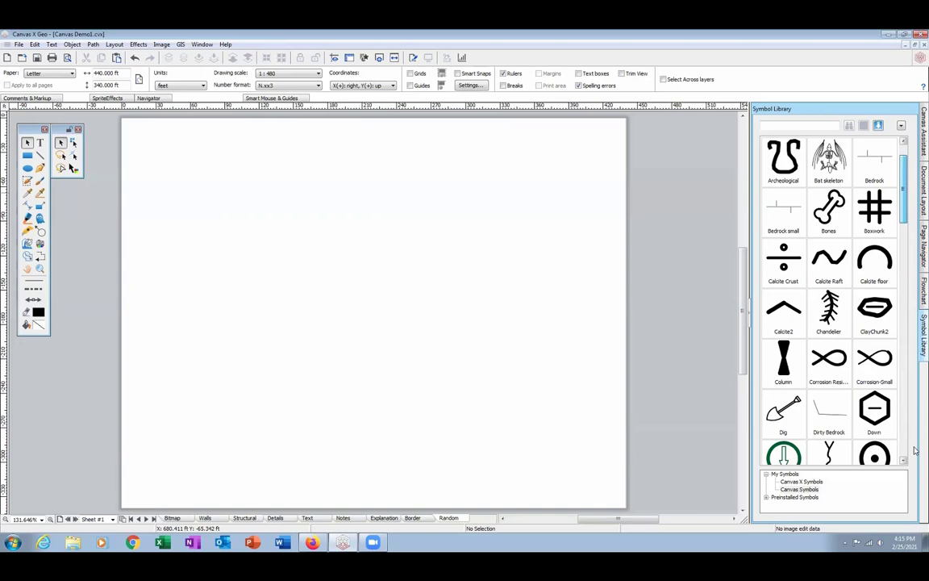
scroll(894, 348, down, 10)
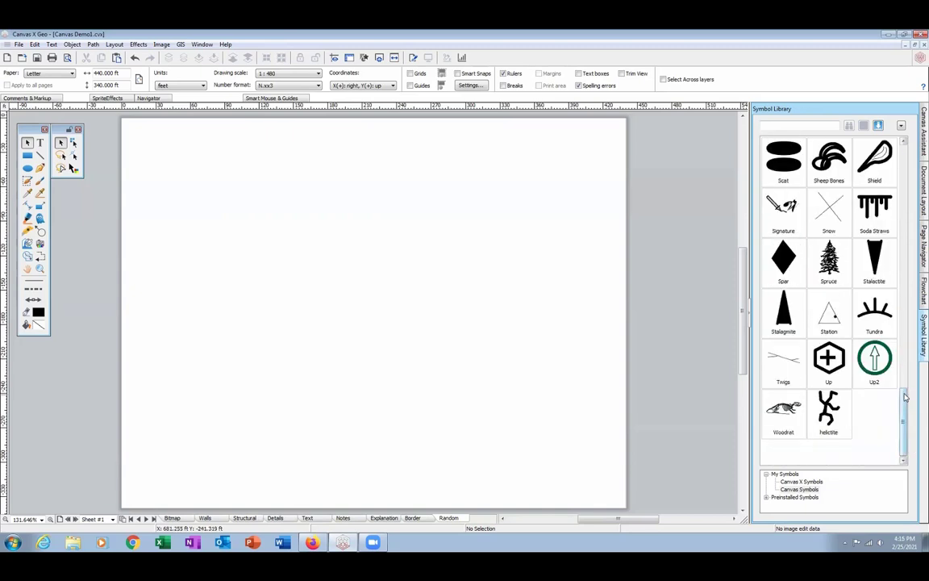
scroll(911, 315, up, 1)
scroll(914, 309, up, 1)
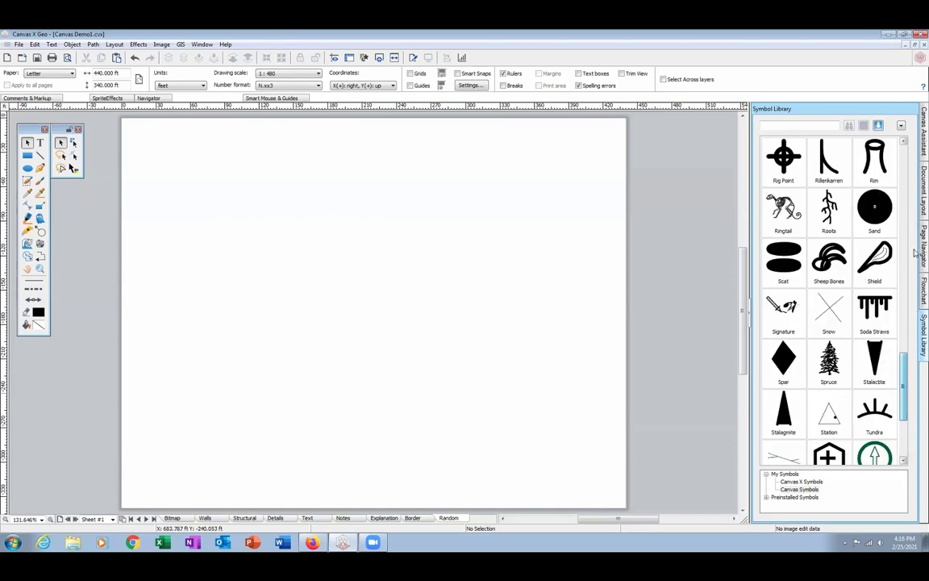
scroll(912, 234, up, 3)
scroll(912, 226, up, 10)
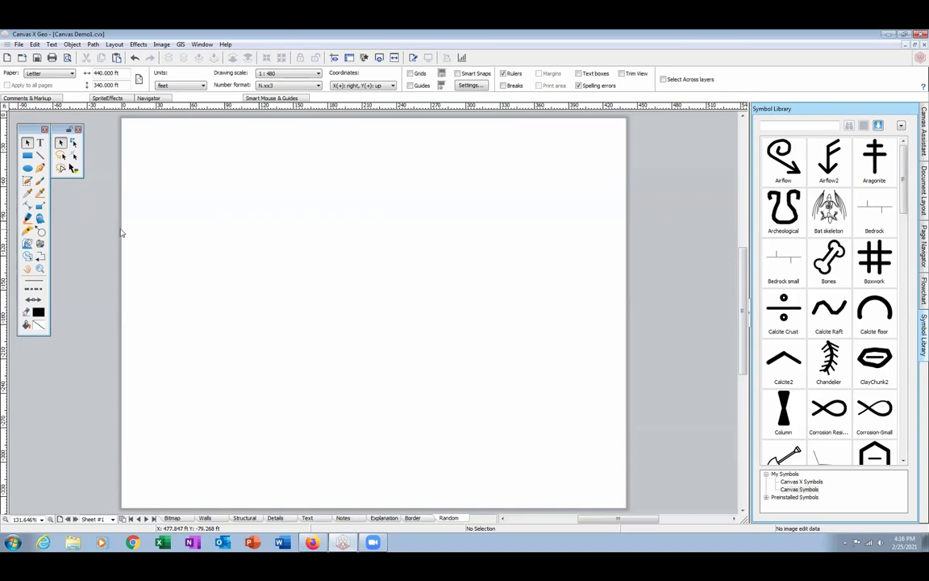
- Draw an oval about 23 by 21 ft crossed by a near-vertical line about 38 ft long, and group both objects
click(28, 169)
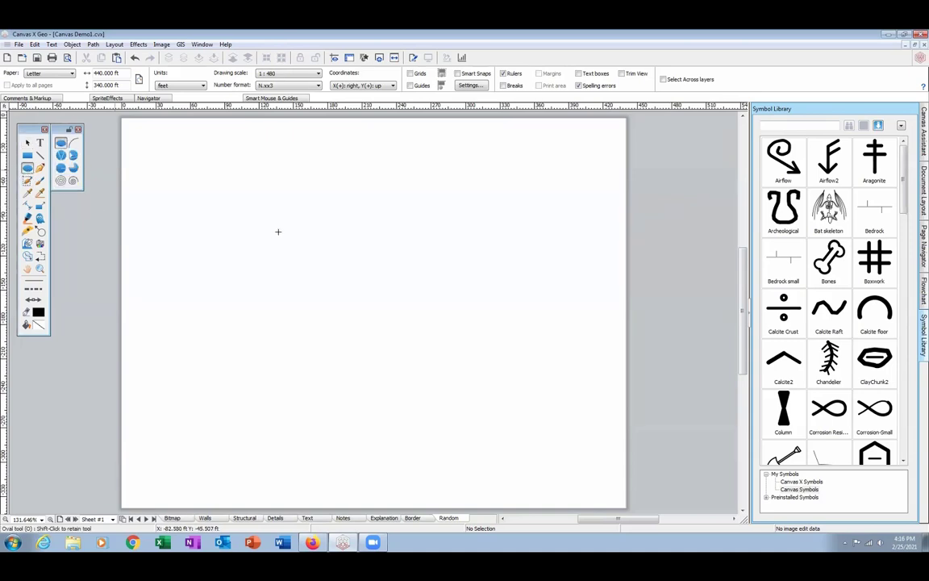
drag(335, 231, 362, 256)
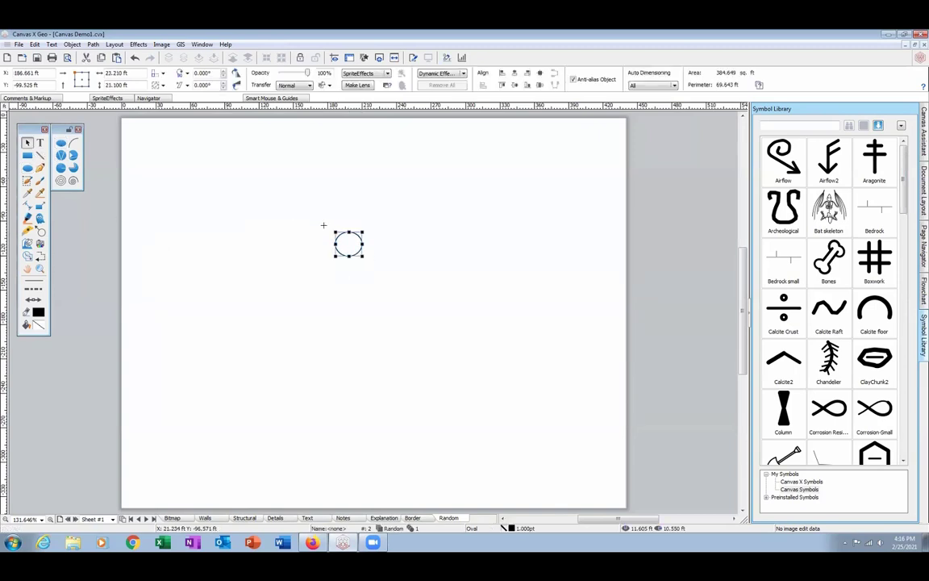
key(l)
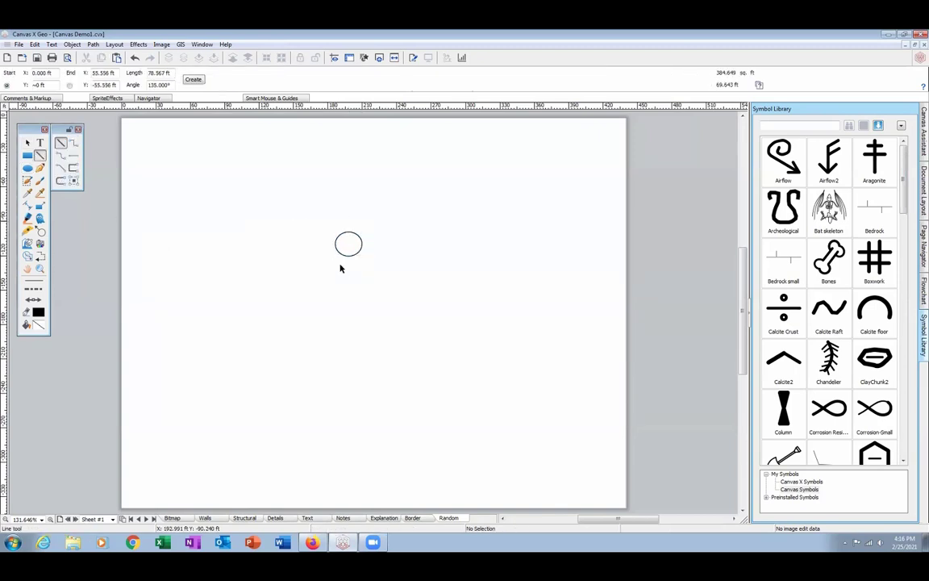
mouse_move(349, 263)
mouse_down()
mouse_move(345, 219)
mouse_move(440, 313)
mouse_up()
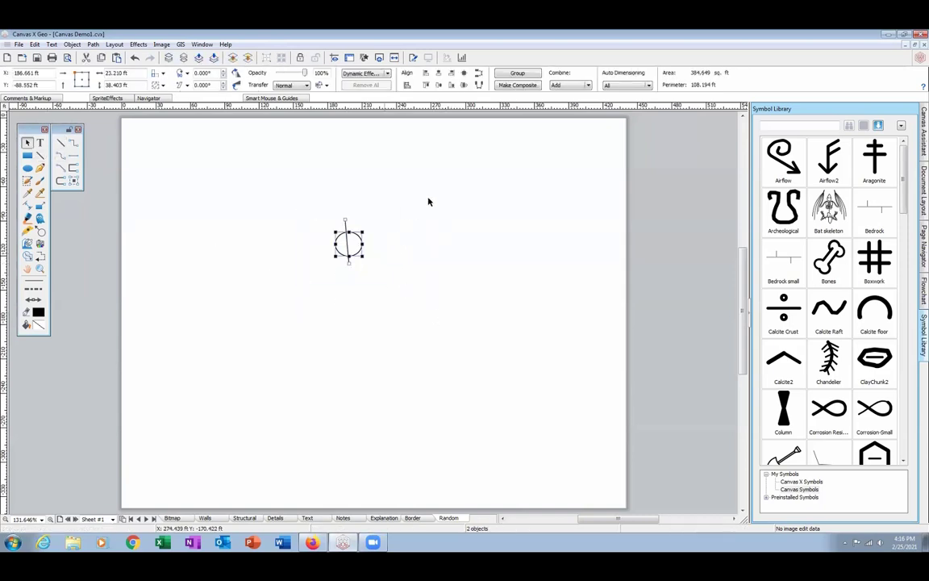
key(ctrl+g)
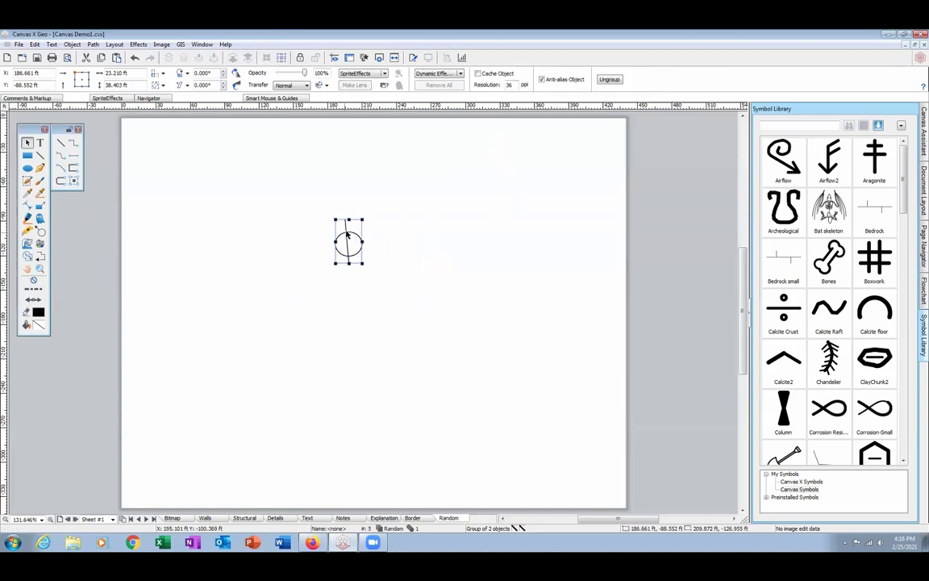
- Add the grouped oval and line to the Symbol Library as a symbol named Junk, with automatic naming turned off
click(467, 238)
drag(826, 232, 825, 233)
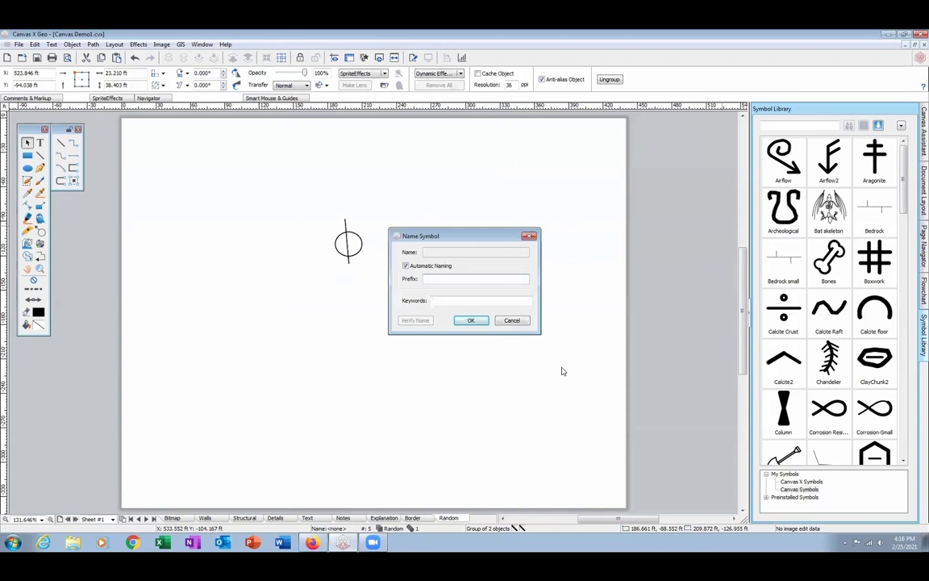
click(405, 267)
click(435, 252)
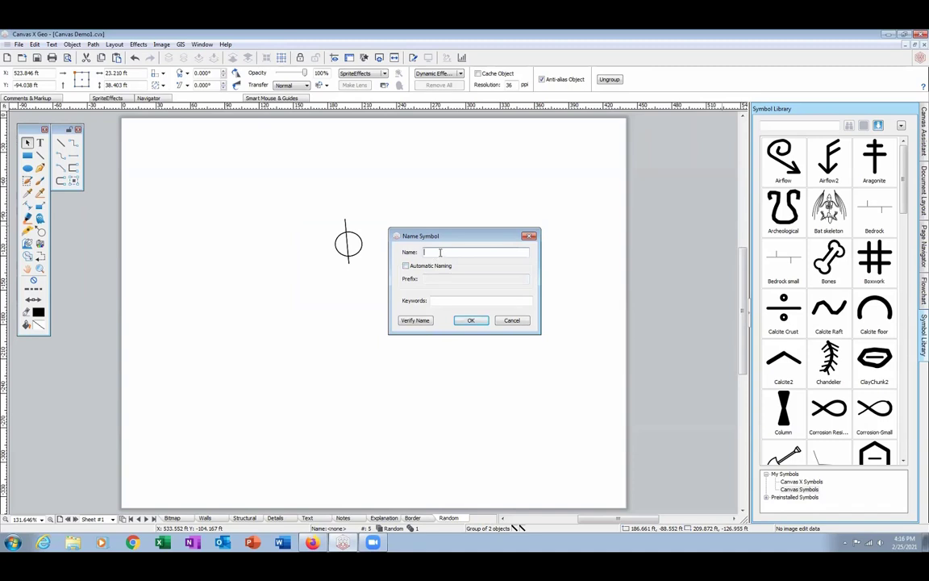
text(Junk)
click(475, 321)
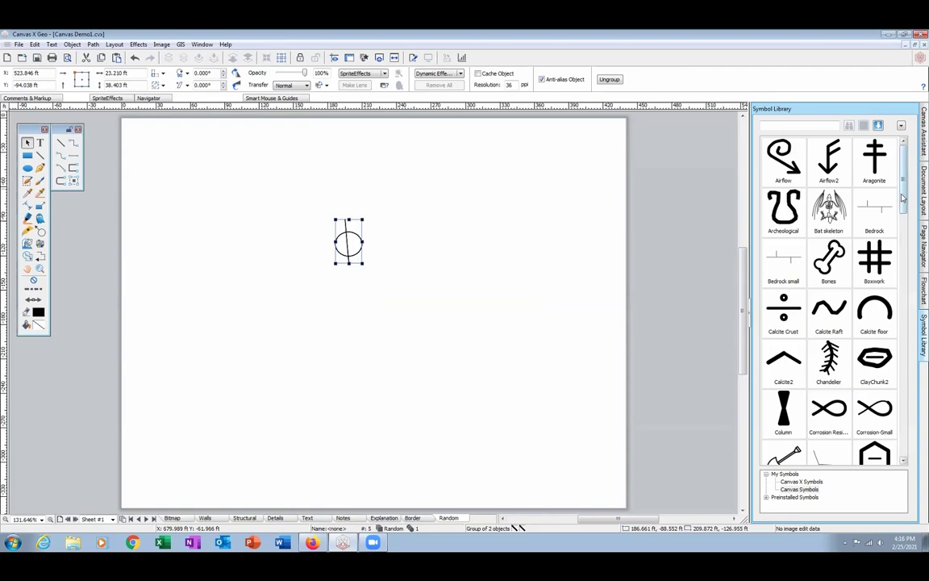
- Place two Junk symbols from the library on the page, one about 23 by 38 ft and one about 2.5 by 4.2 ft
drag(904, 196, 906, 288)
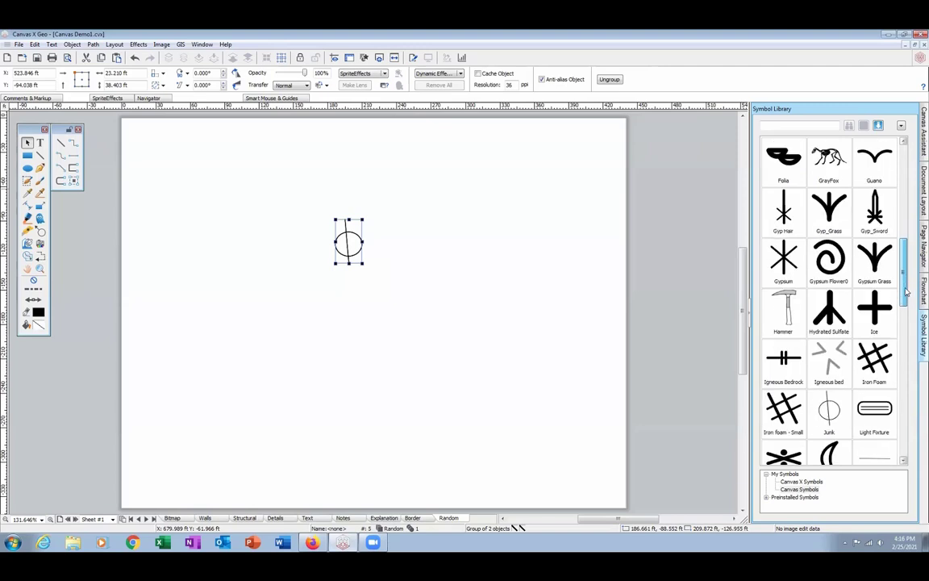
drag(831, 413, 509, 269)
click(832, 404)
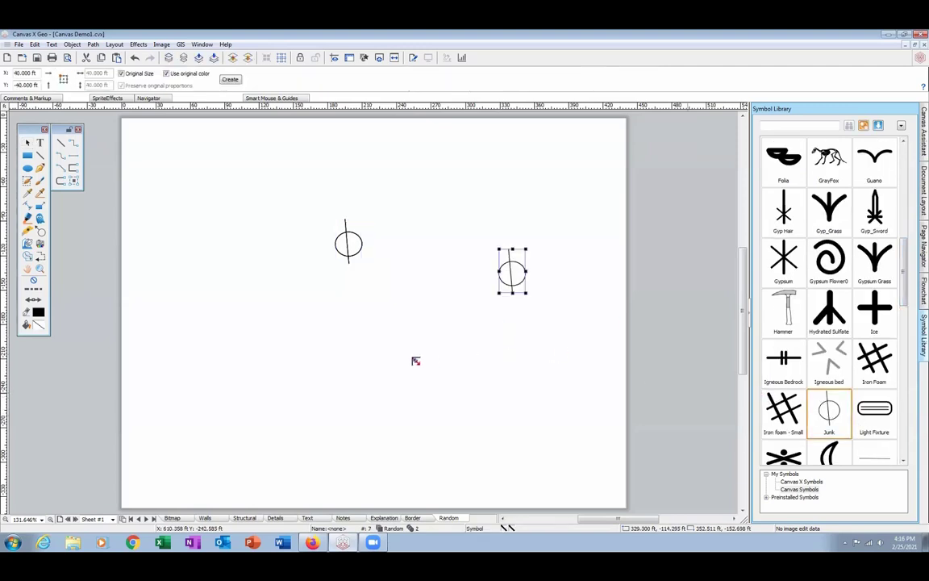
click(378, 351)
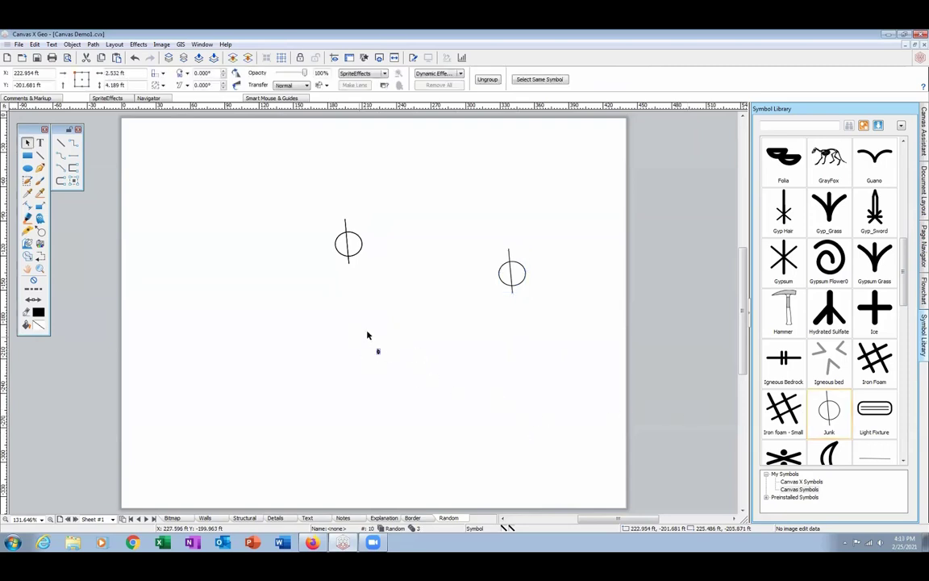
- Delete the original oval-and-line group and both placed Junk symbols from the page
drag(302, 184, 596, 465)
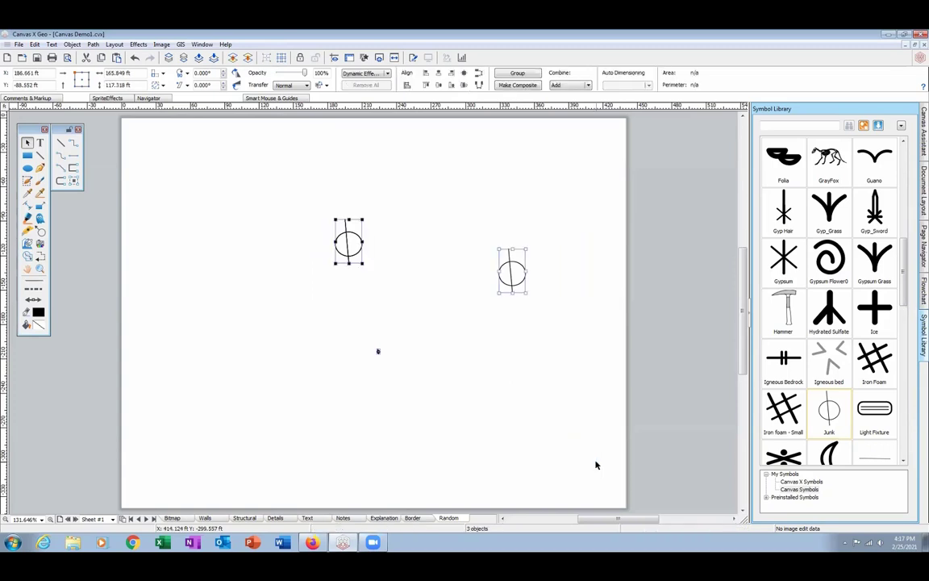
key(Delete)
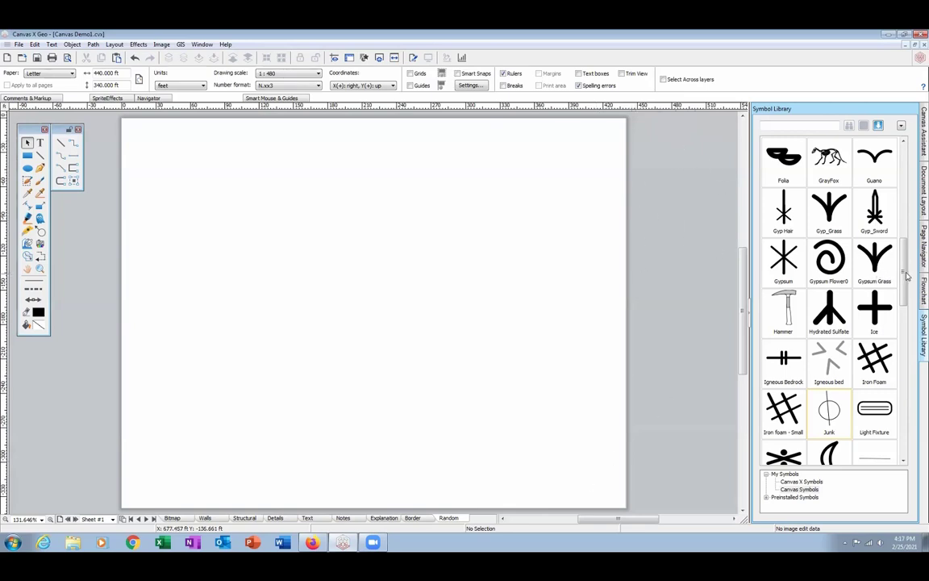
- Place the Bedrock symbol at its original size, about 4.4 by 1.6 ft, near the middle of the page
scroll(905, 175, up, 3)
scroll(709, 201, up, 9)
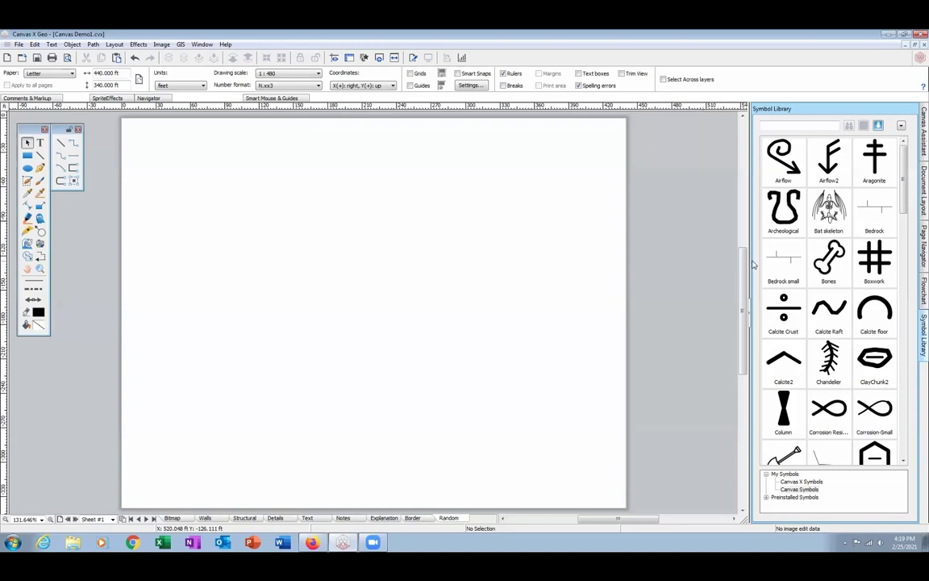
click(875, 211)
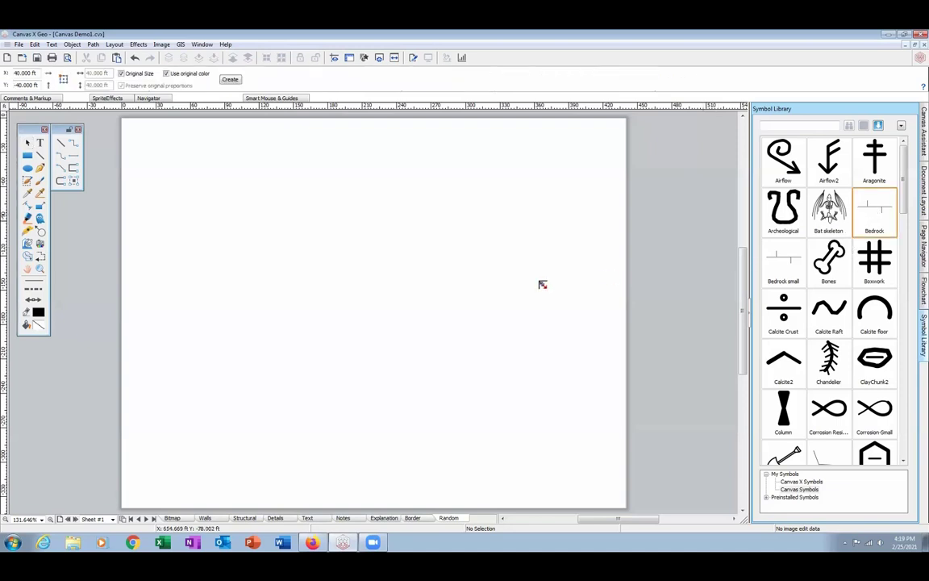
click(345, 315)
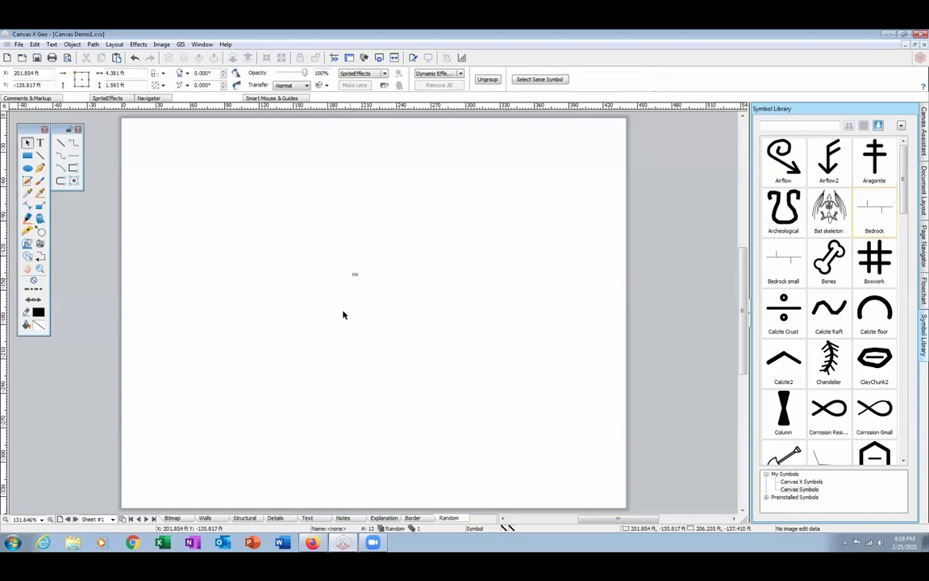
- Rotate the placed Bedrock symbol freehand about its center to about 314.5°
click(41, 269)
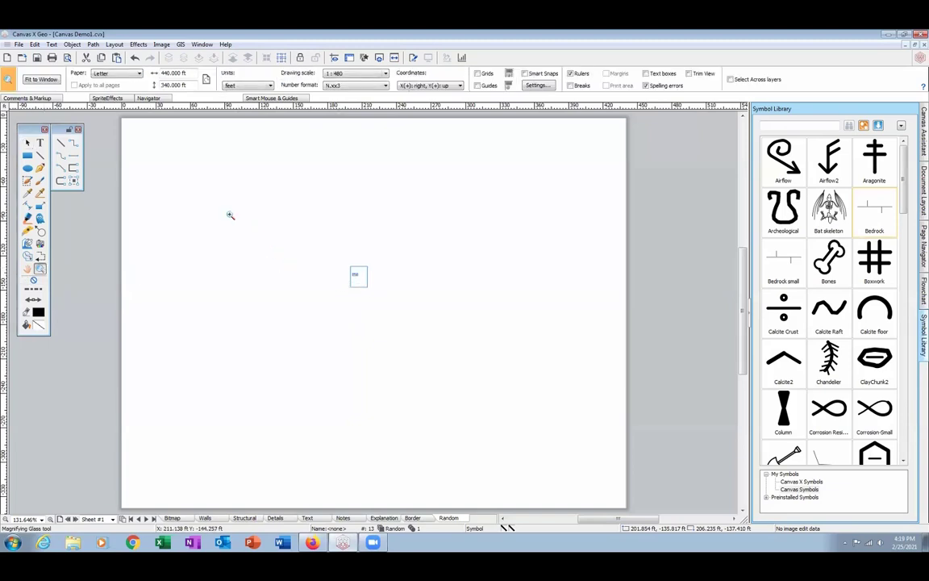
drag(351, 266, 371, 289)
drag(213, 207, 373, 308)
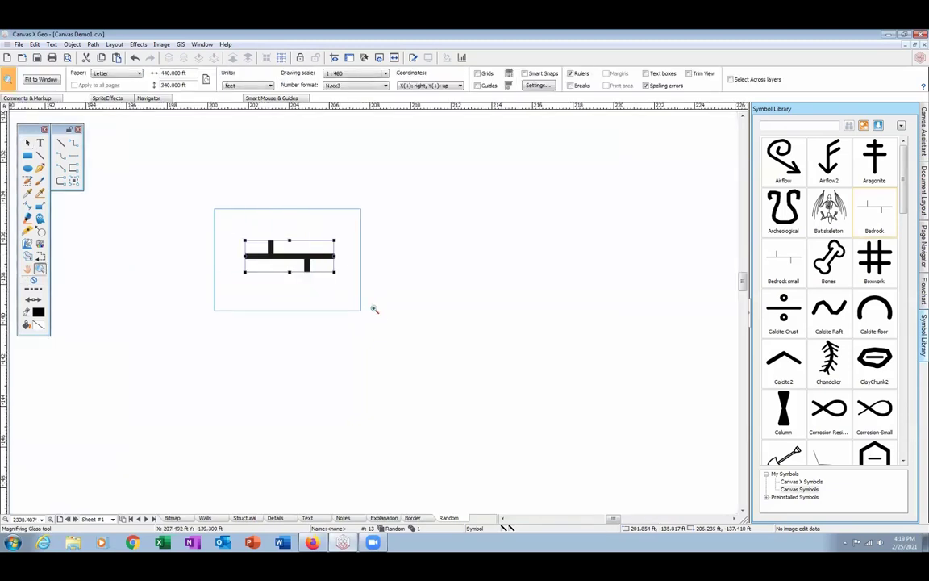
click(272, 217)
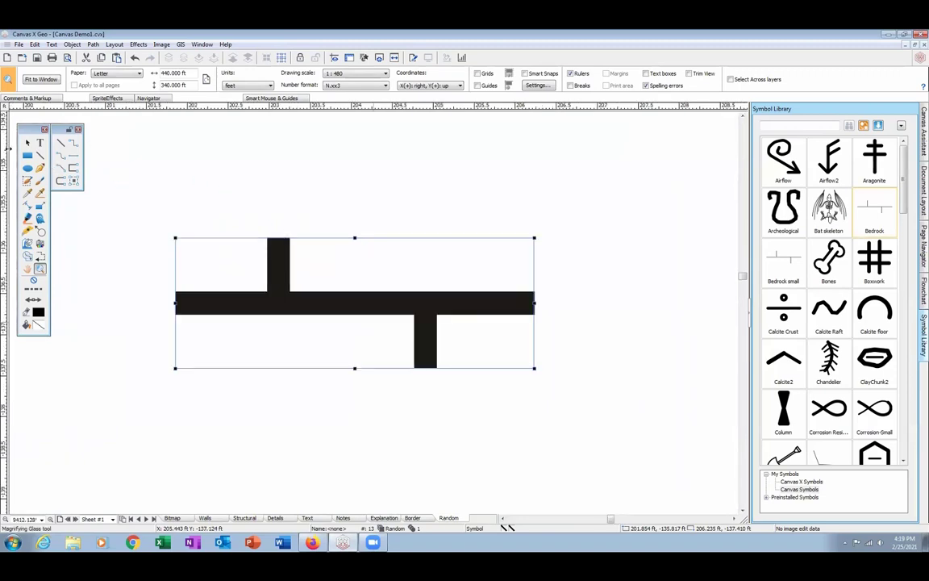
click(27, 142)
click(366, 302)
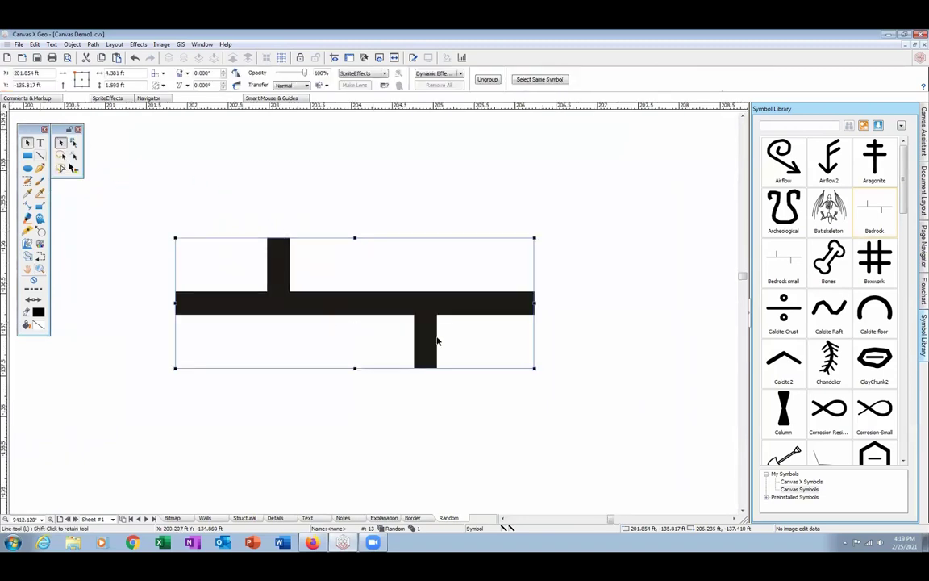
drag(534, 237, 433, 129)
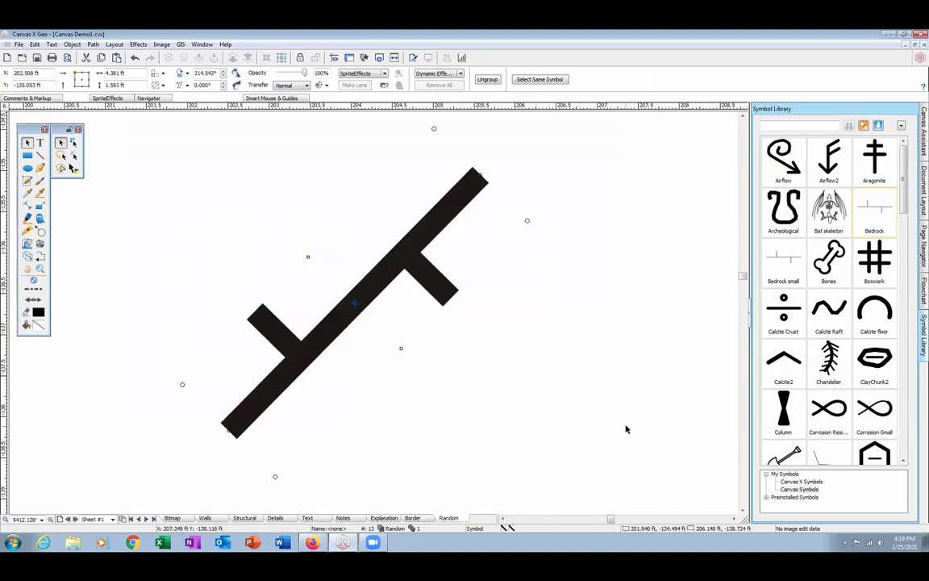
- Examine the Rotate options for the Bedrock symbol without applying a rotation
click(462, 353)
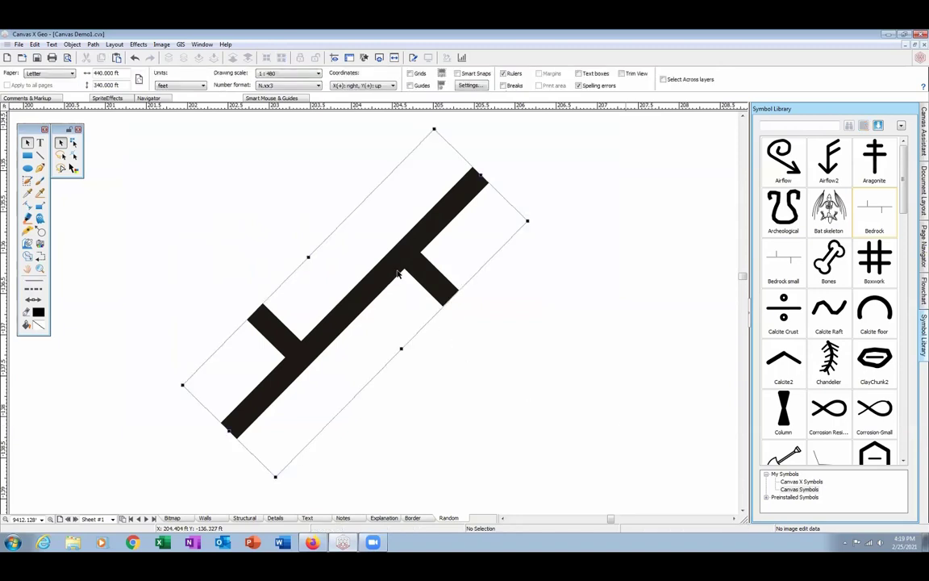
click(139, 45)
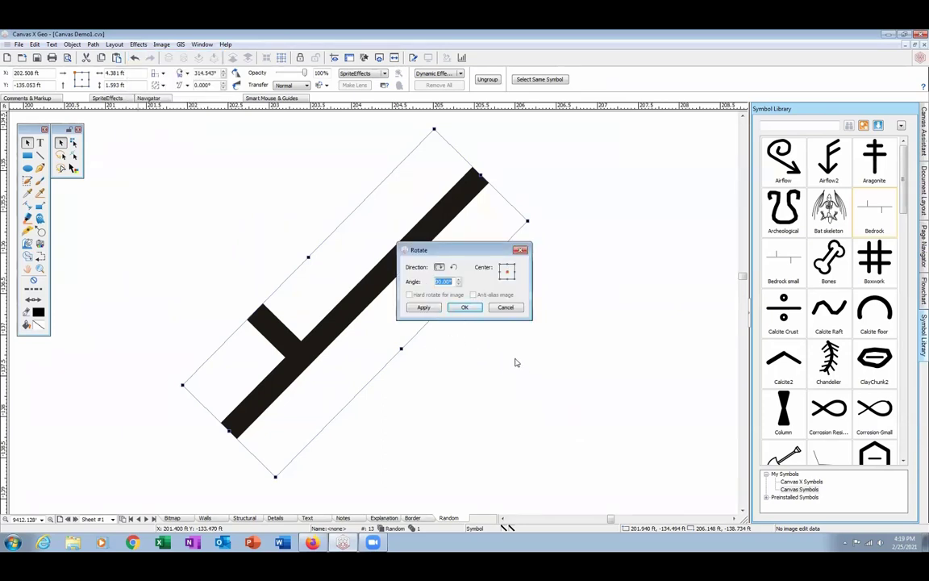
click(520, 251)
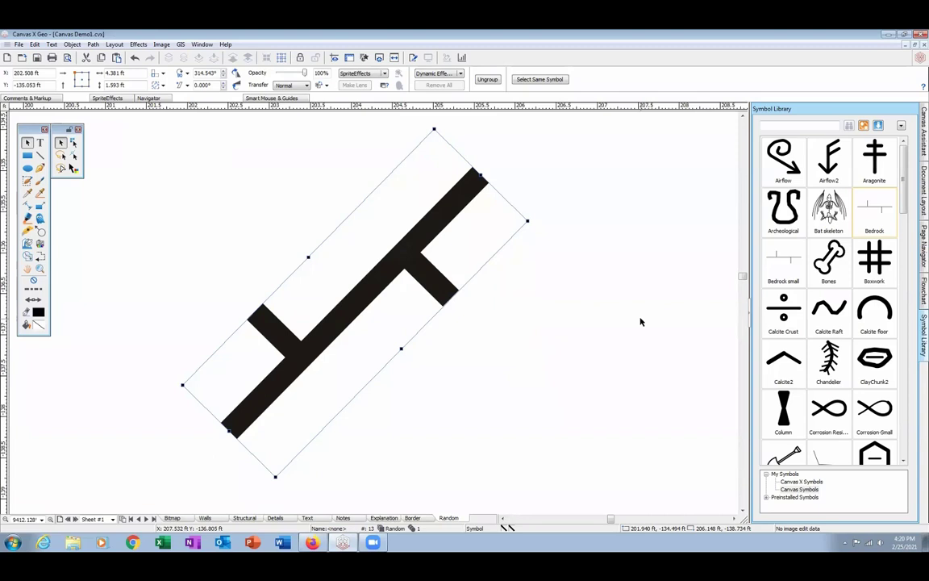
- Delete the rotated Bedrock symbol and return to the whole-page view
click(40, 270)
alt+click(351, 304)
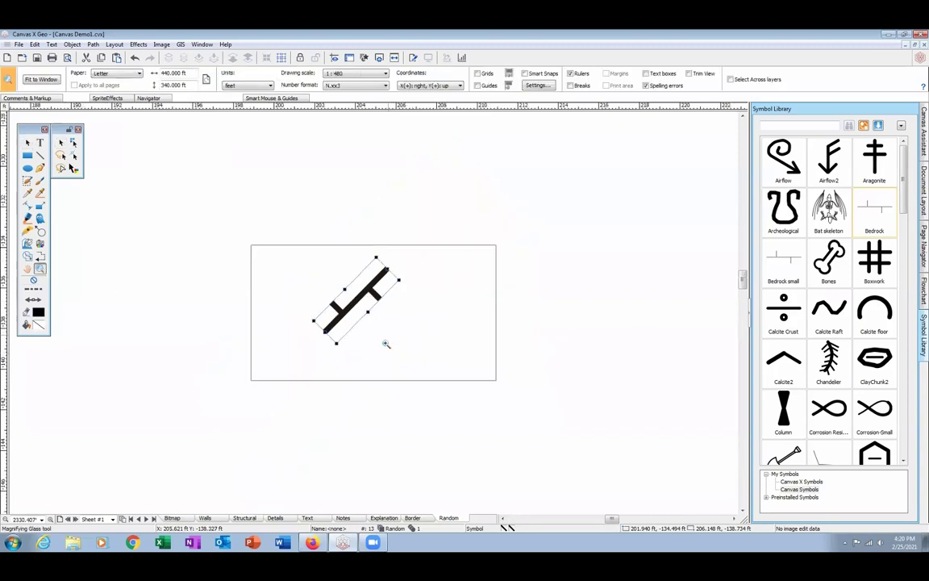
click(386, 344)
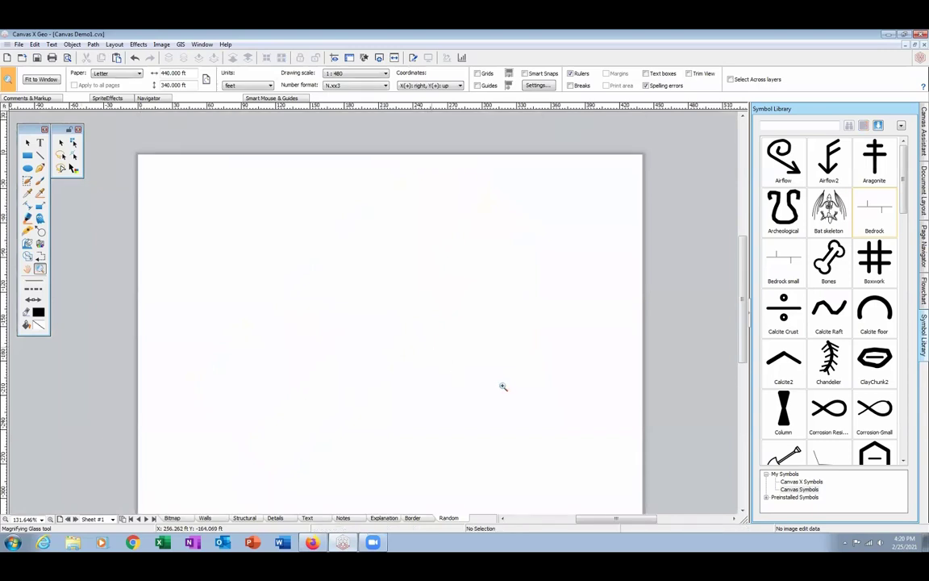
scroll(686, 288, down, 1)
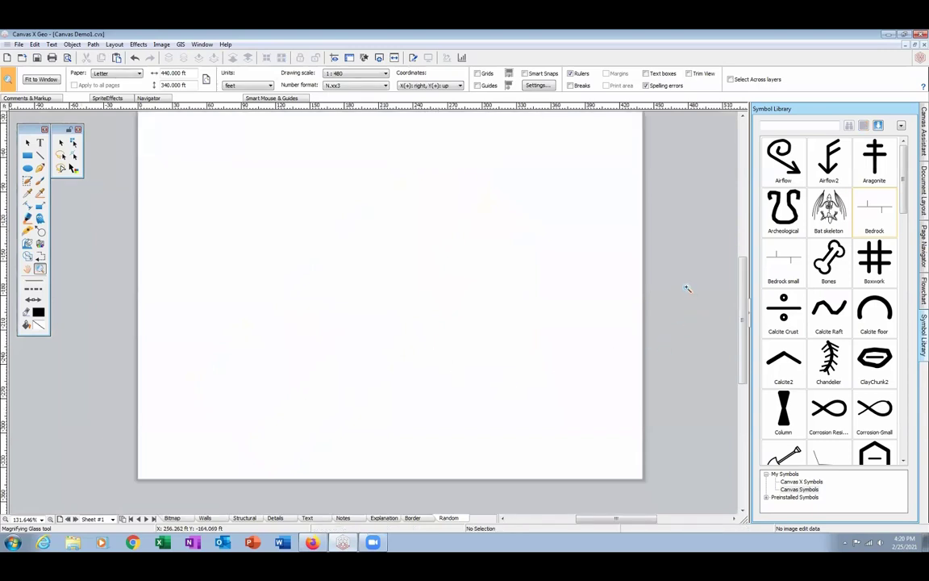
scroll(685, 288, up, 1)
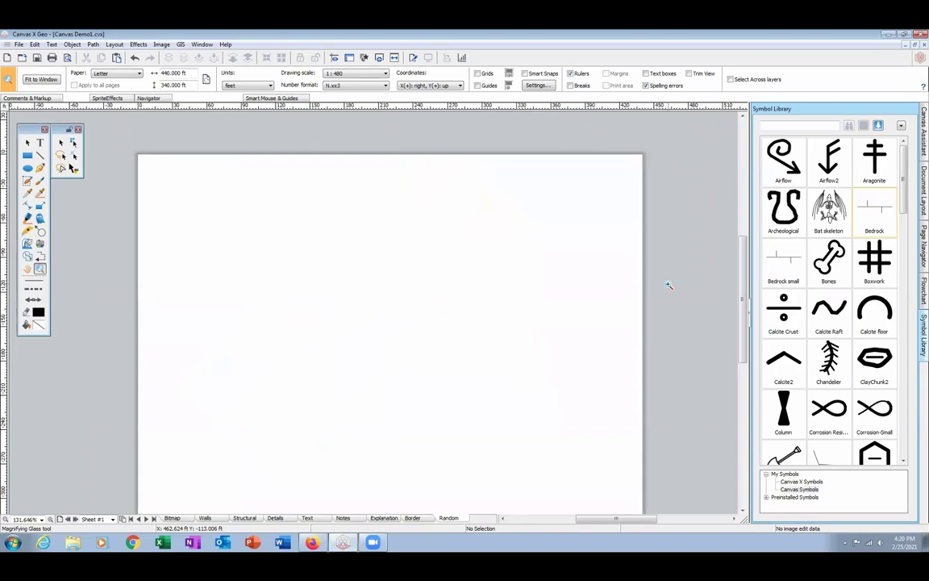
scroll(667, 285, down, 1)
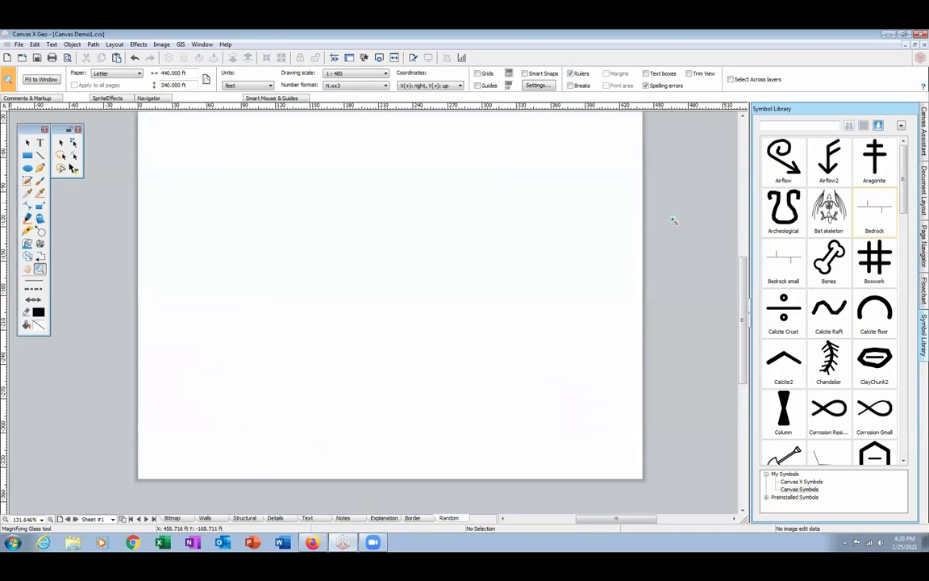
- Display the document's sheet and layer list beside the blank page
click(923, 189)
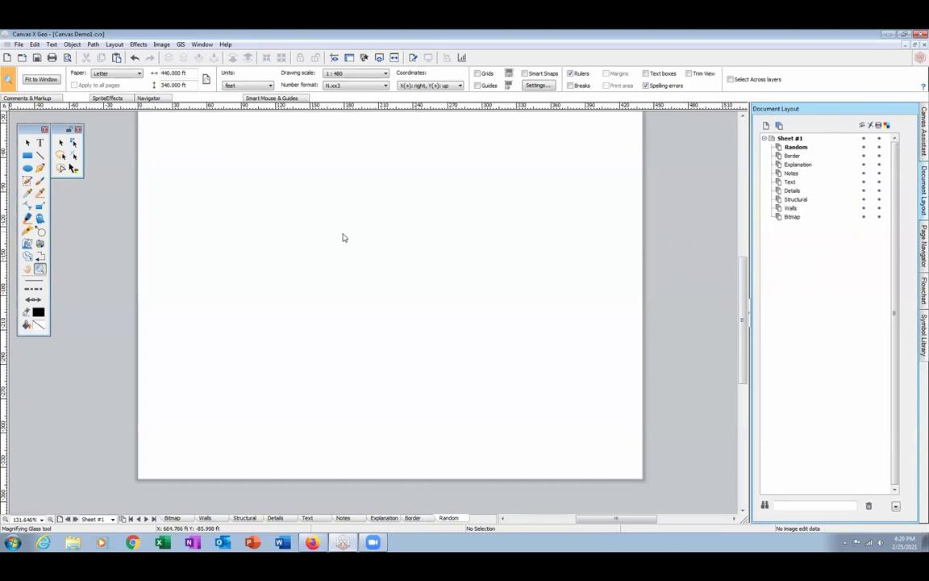
scroll(743, 286, up, 1)
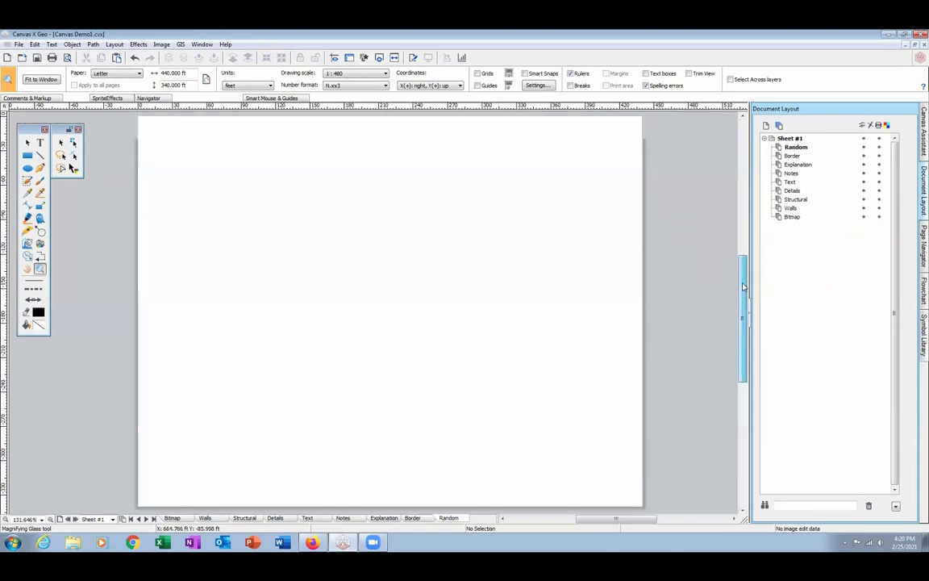
scroll(744, 287, up, 1)
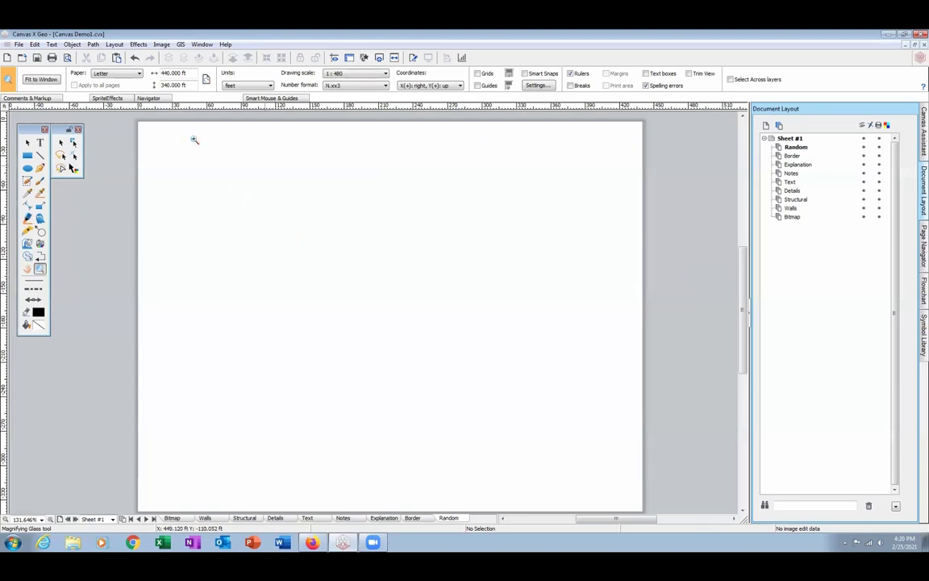
- Import the ESRI GIS shapefiles SpiderDemo_3Dsrv.shp and SpiderDemo_3Dsta.shp together from the Canvas Demo folder on drive C
click(181, 44)
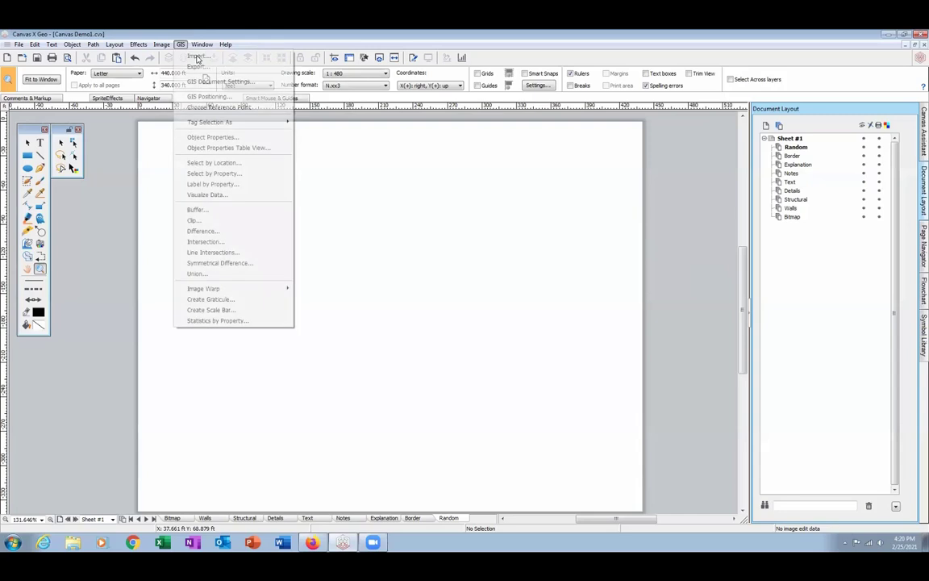
click(196, 57)
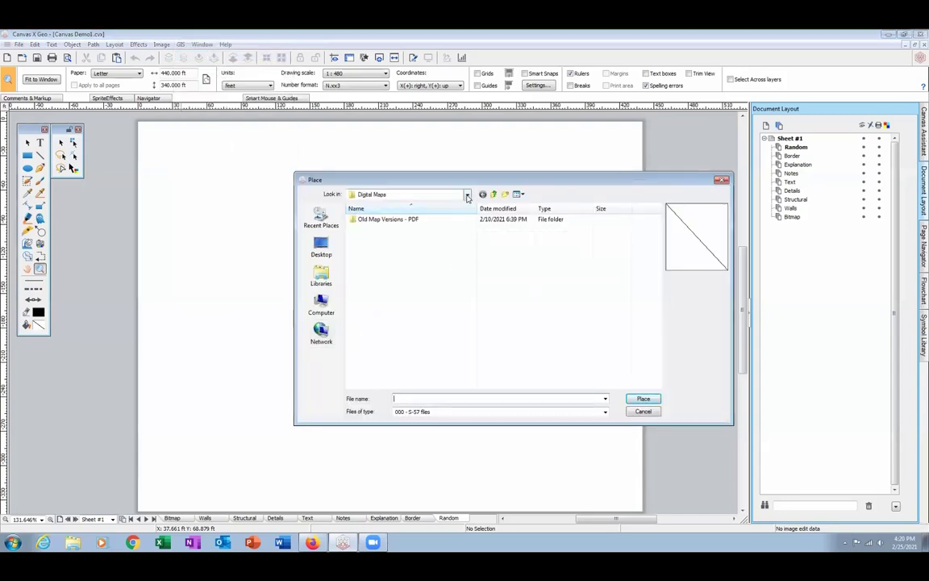
click(467, 196)
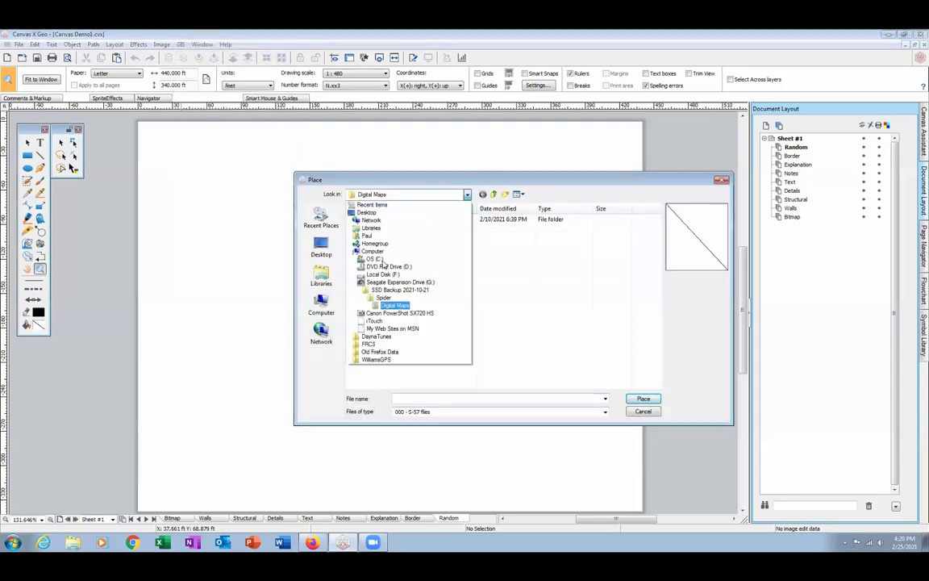
click(382, 264)
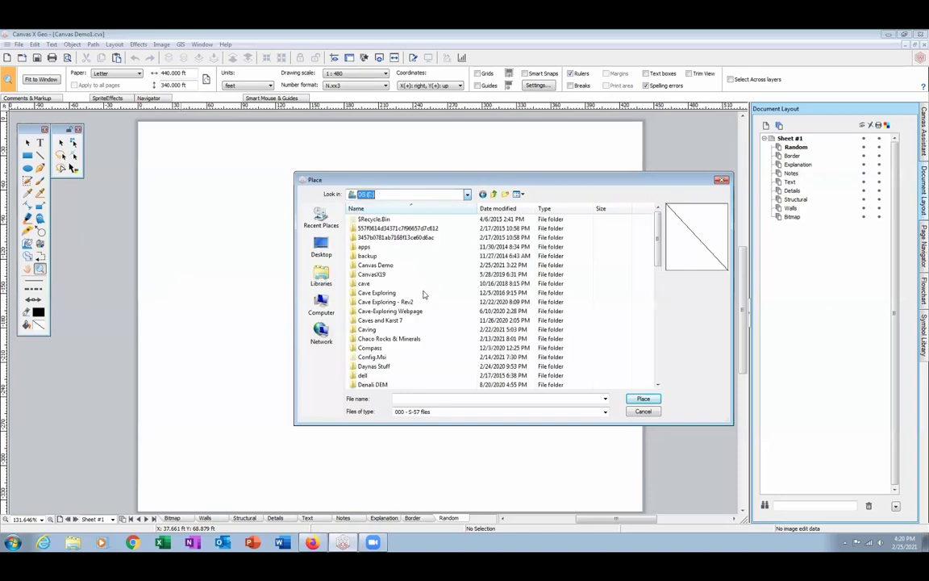
click(605, 411)
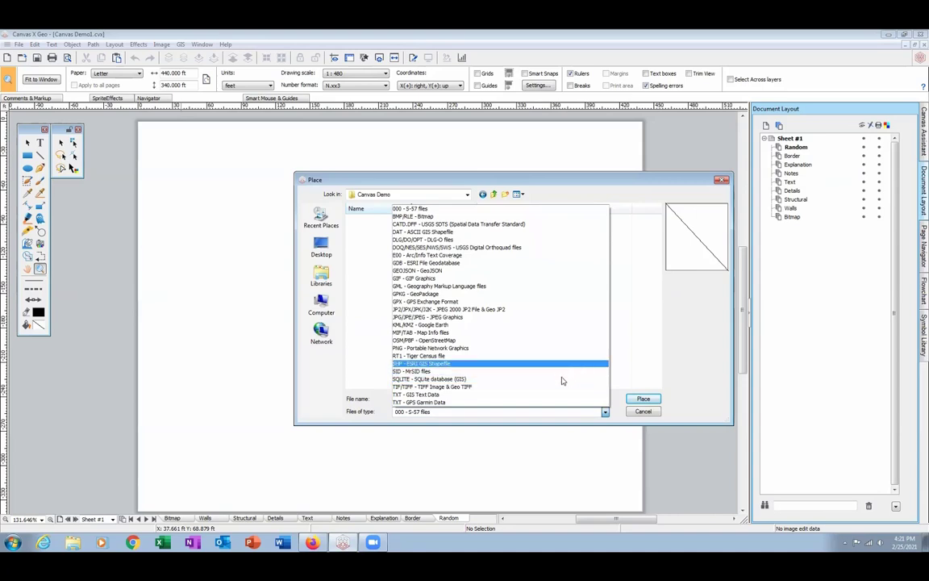
click(557, 363)
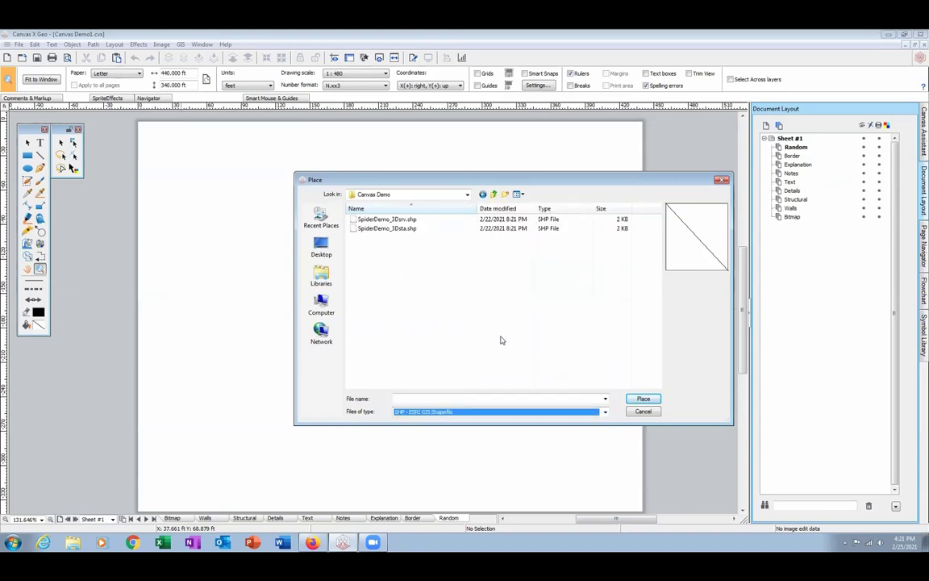
click(386, 221)
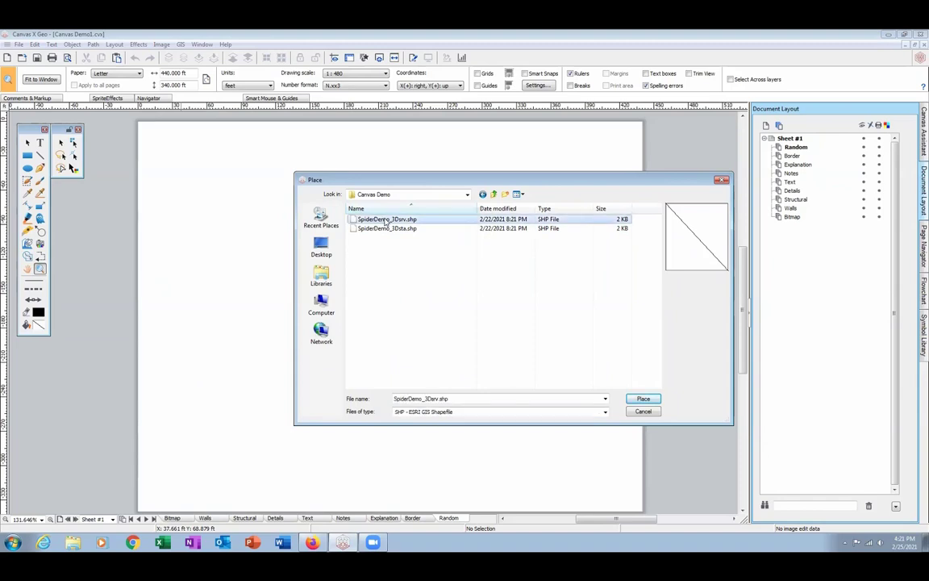
shift+click(387, 228)
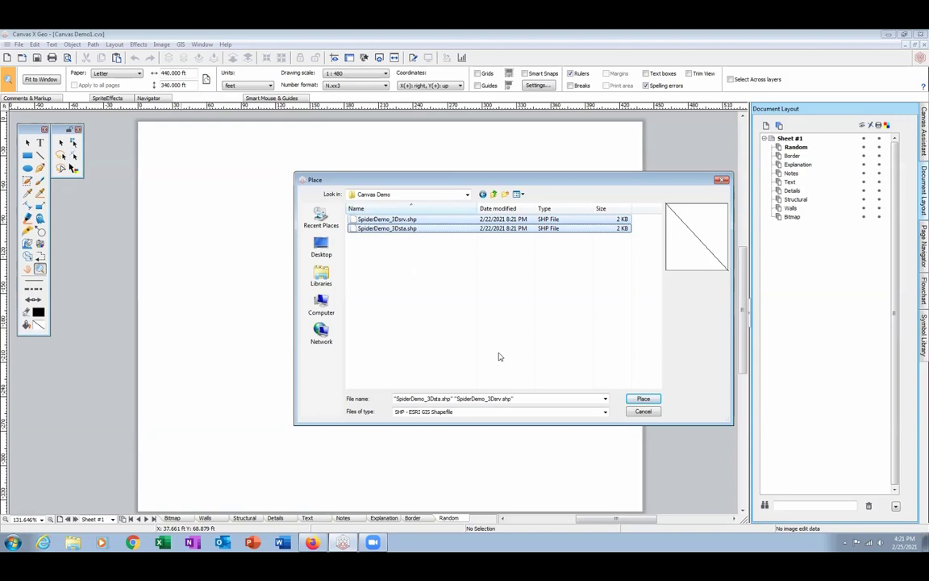
click(643, 398)
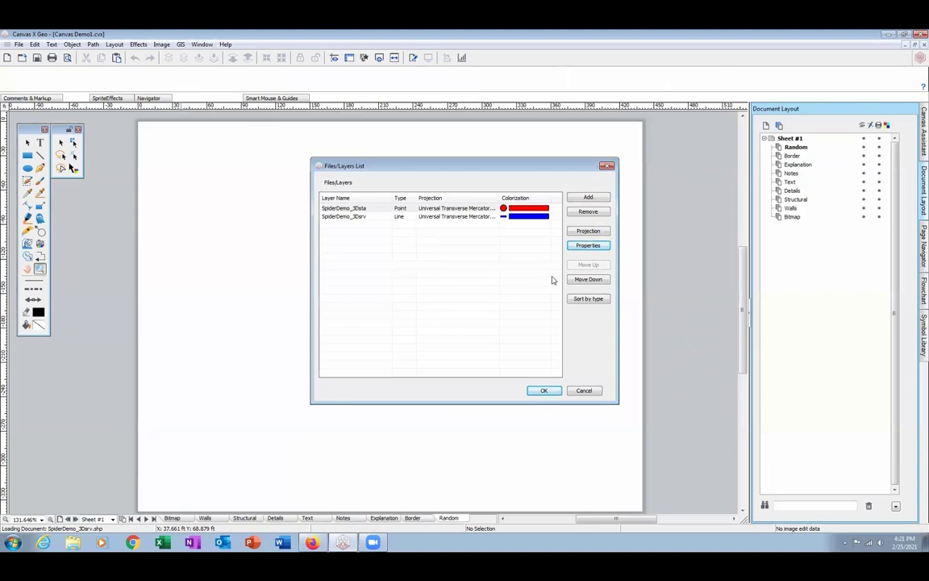
- Set the coordinate system of all imported shapefiles to Unknown, opened as X/Y with foot as the linear unit
click(590, 232)
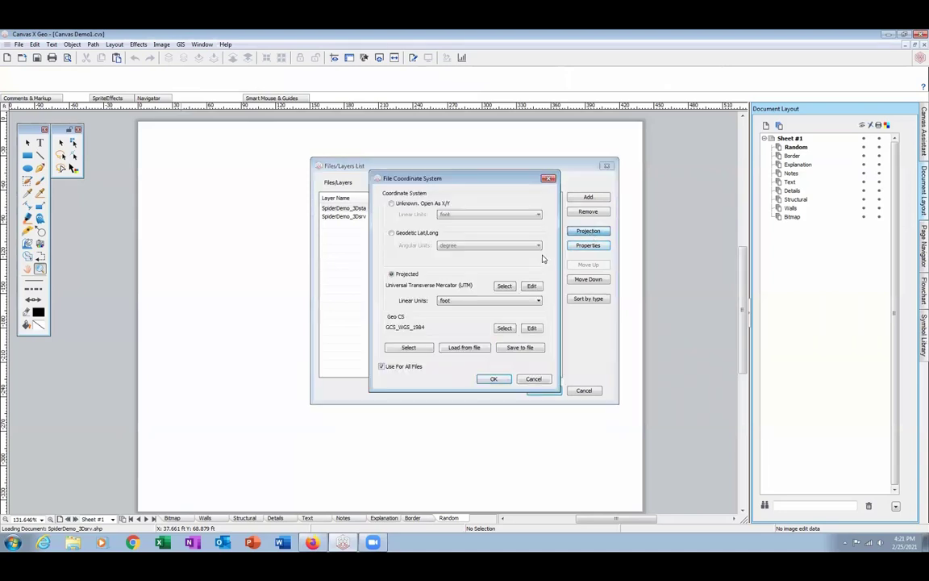
click(392, 205)
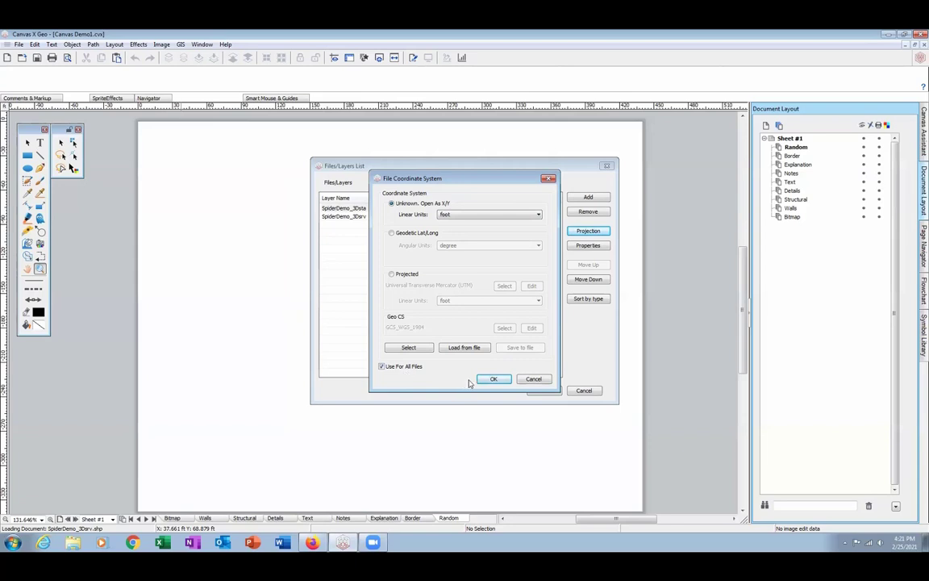
click(492, 379)
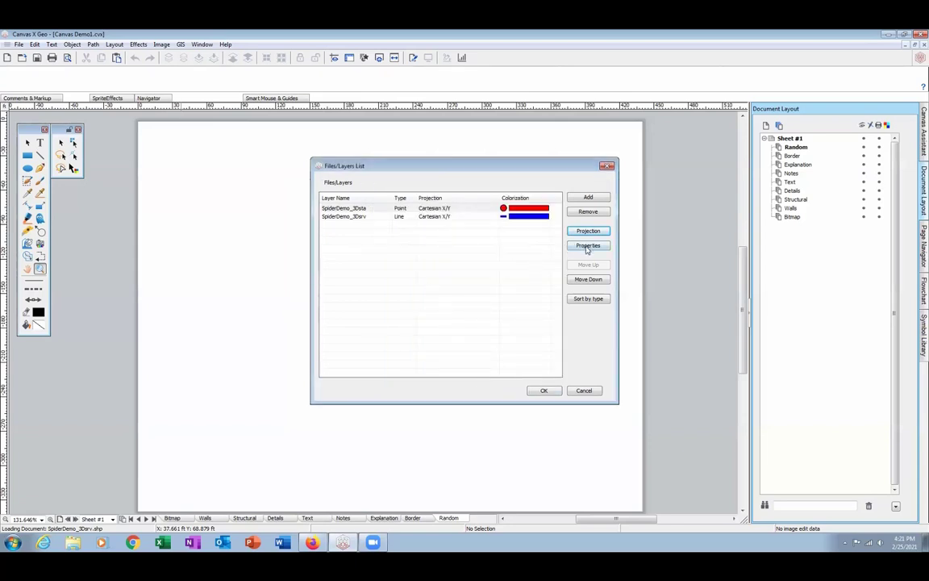
- Colour the SpiderDemo_3Dsta point layer solid green and complete the import of both shapefiles
click(587, 246)
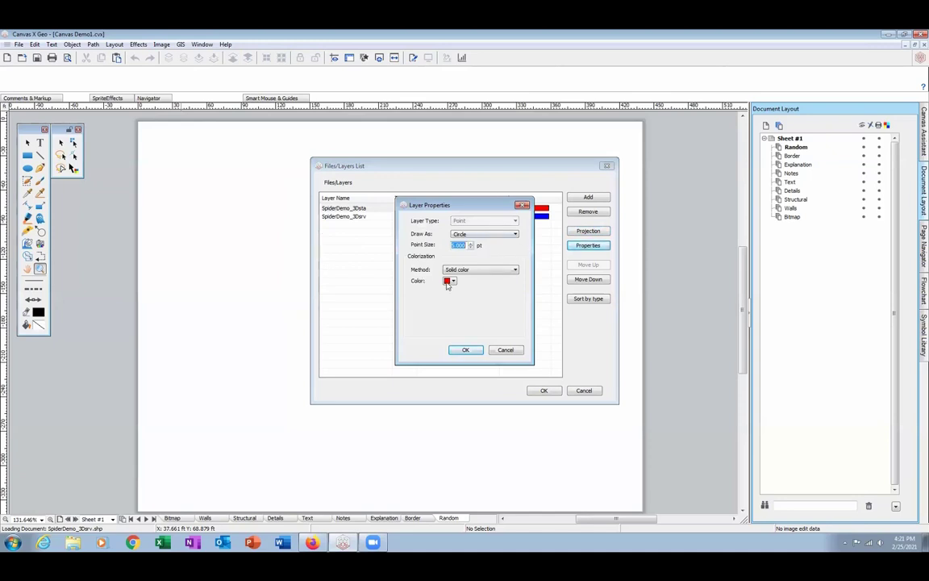
click(453, 282)
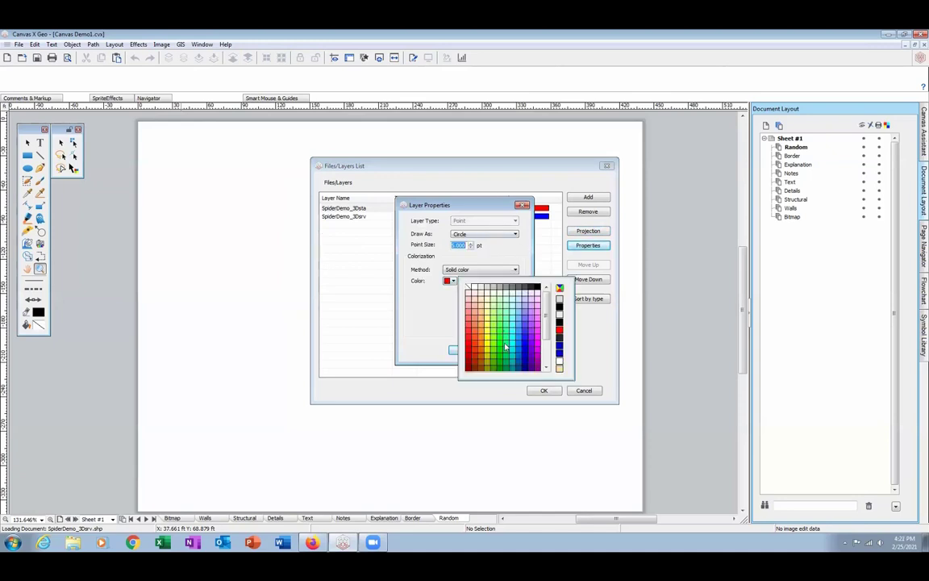
click(451, 323)
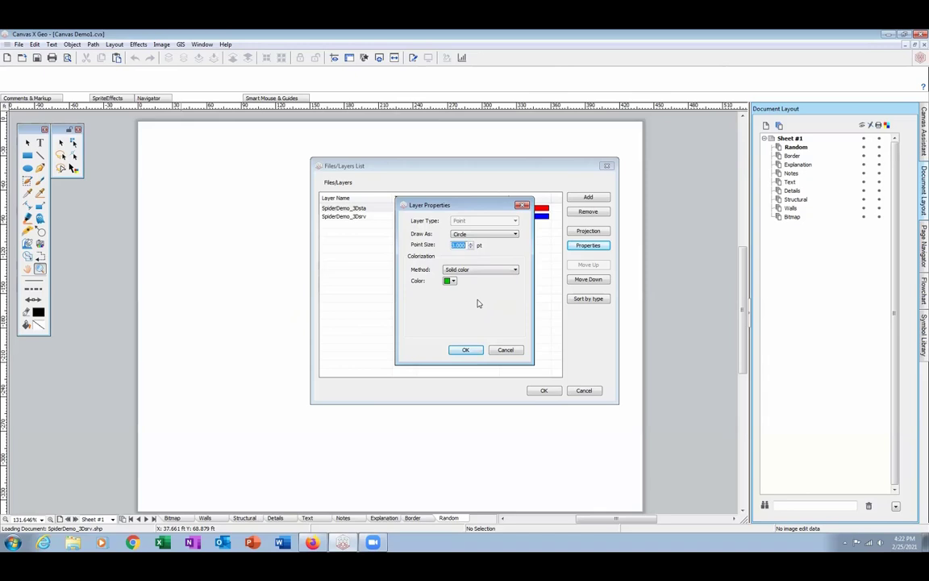
click(465, 351)
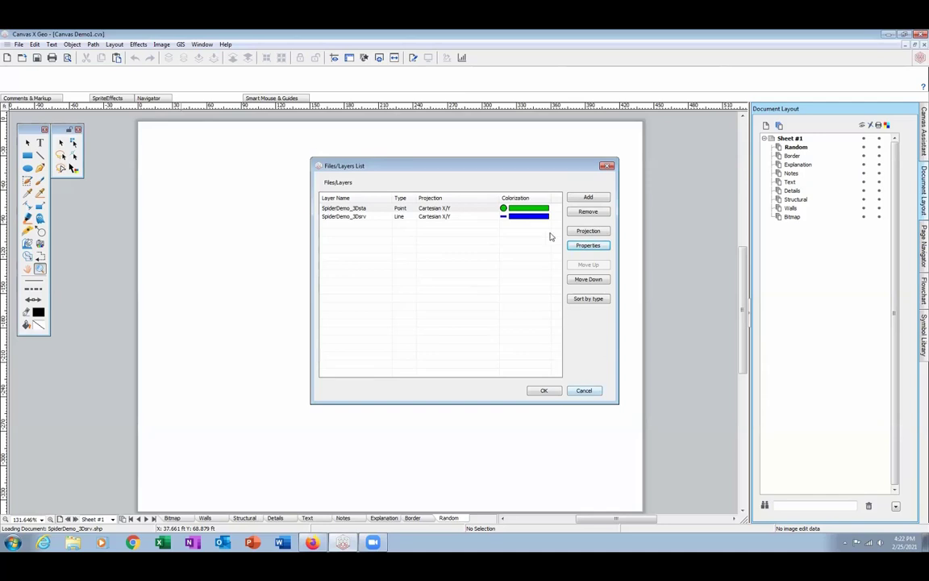
click(545, 390)
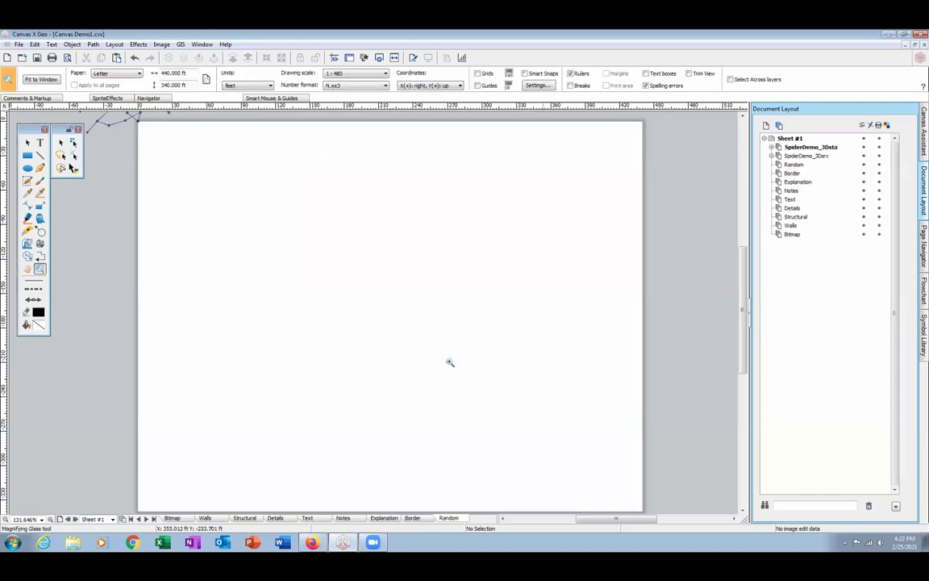
- Select the imported survey lines and stations across layers and move them together from the page's upper-left corner to its middle
click(502, 518)
alt+click(363, 199)
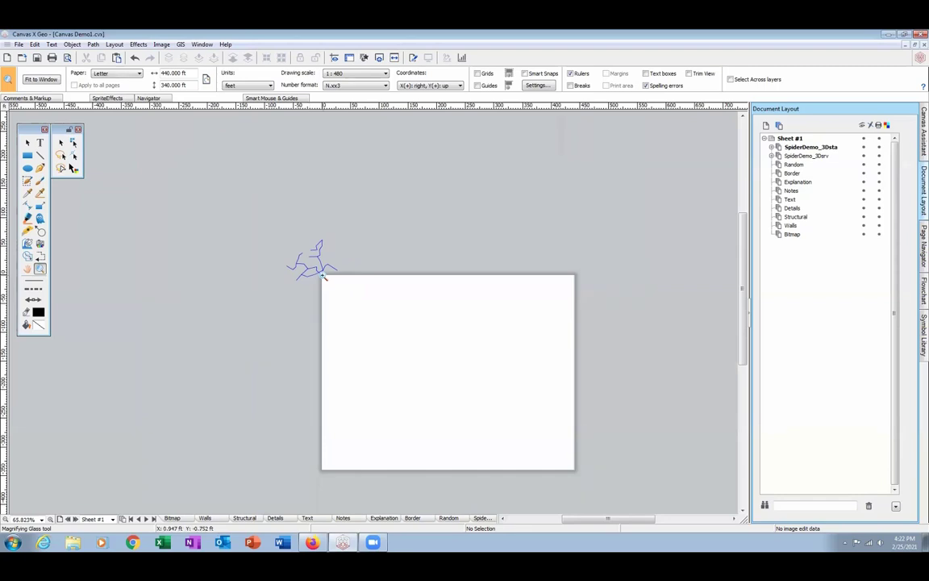
click(28, 143)
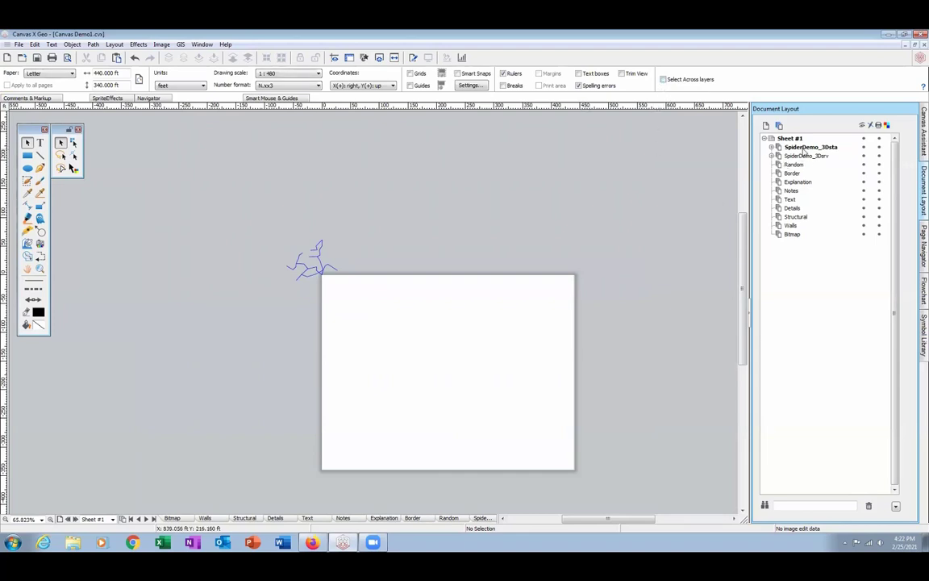
click(664, 79)
mouse_move(247, 180)
mouse_down()
mouse_move(415, 388)
mouse_move(338, 305)
mouse_move(419, 342)
mouse_move(484, 392)
mouse_up()
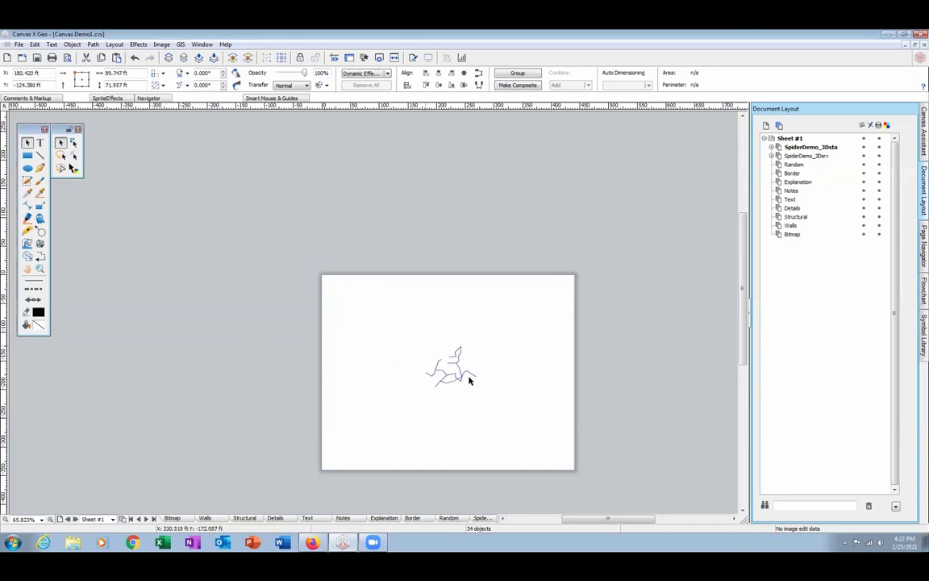
click(599, 352)
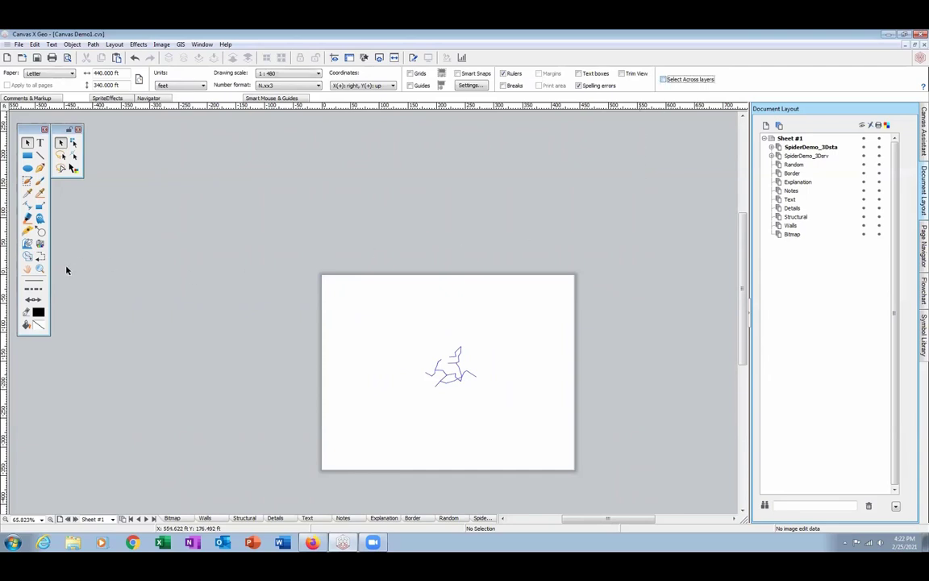
- Rename the SpiderDemo_3Dsta layer as Stations
click(41, 270)
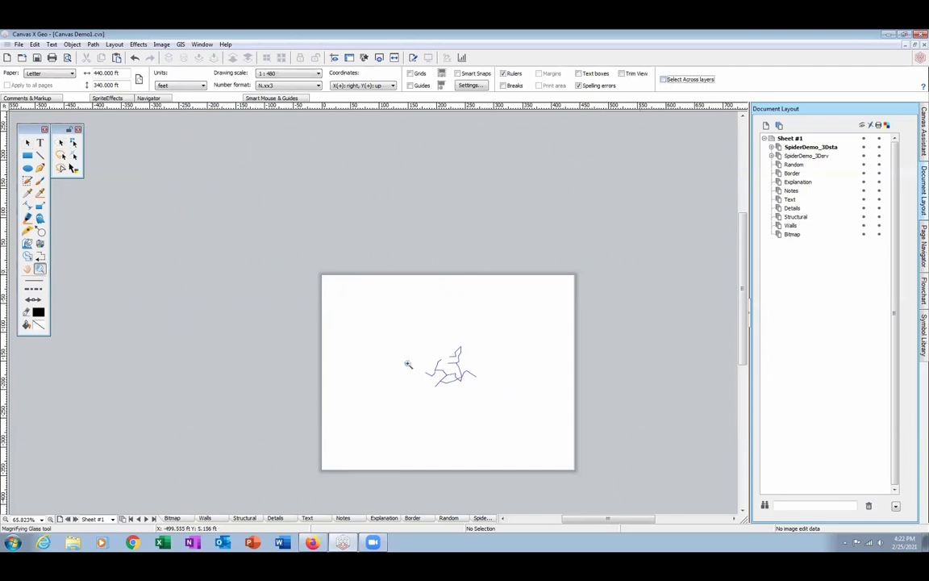
click(481, 395)
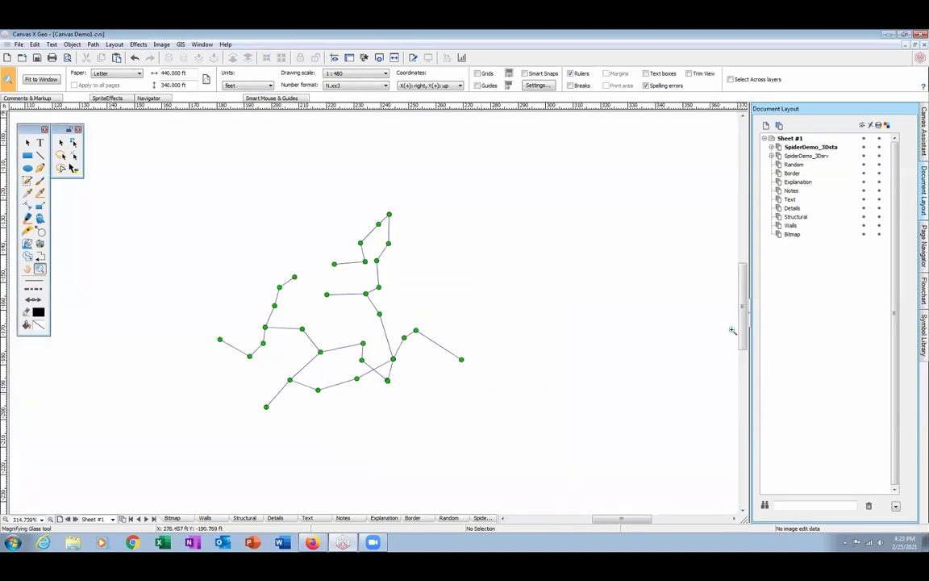
click(804, 148)
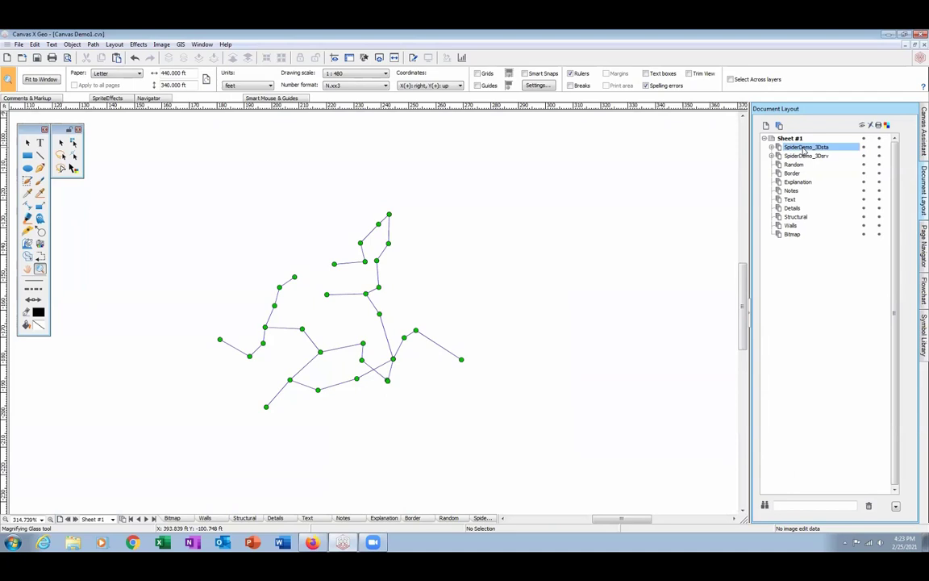
double_click(804, 148)
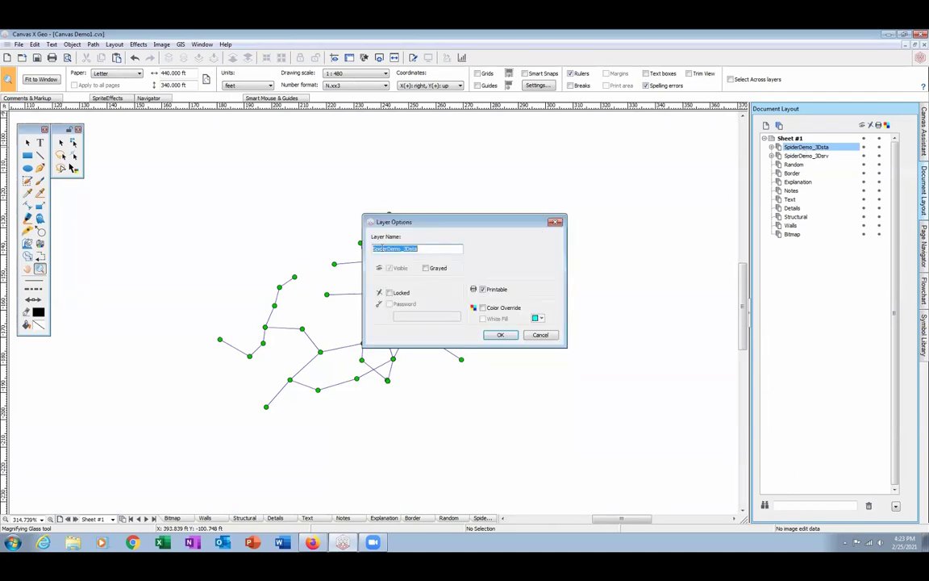
text(Stat)
key(BackSpace)
click(499, 334)
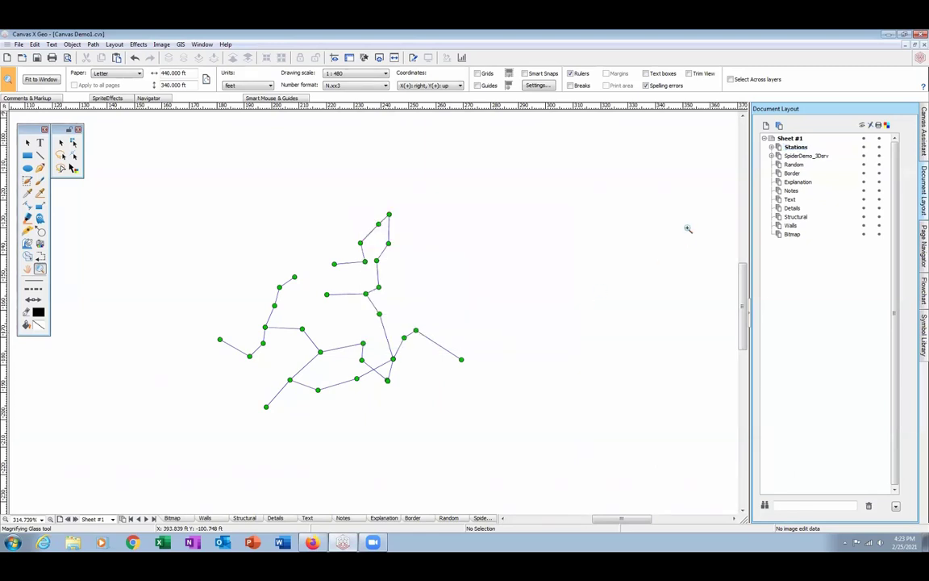
- Rename the SpiderDemo_3Dsrv layer as Surveys
double_click(798, 156)
click(431, 249)
drag(431, 249, 335, 227)
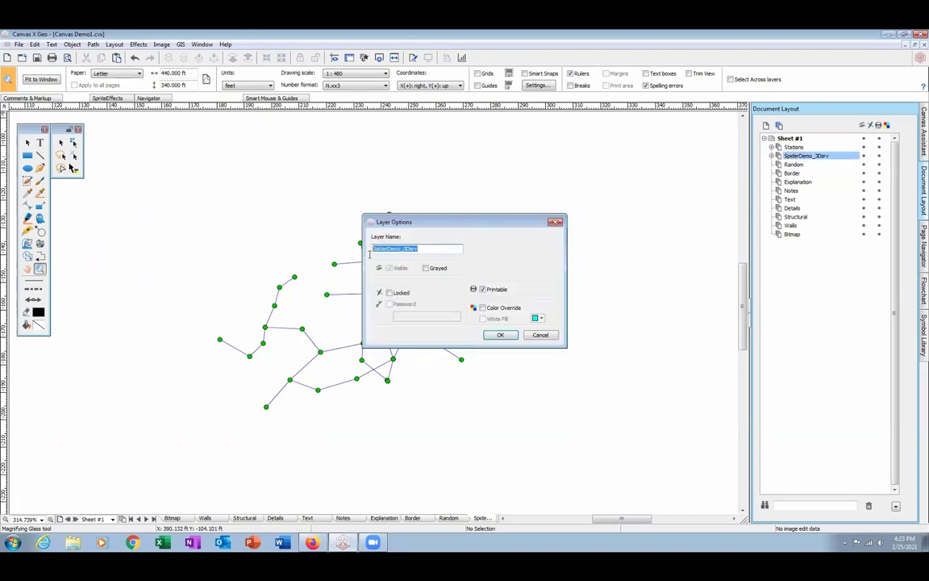
text(Surveys)
click(500, 334)
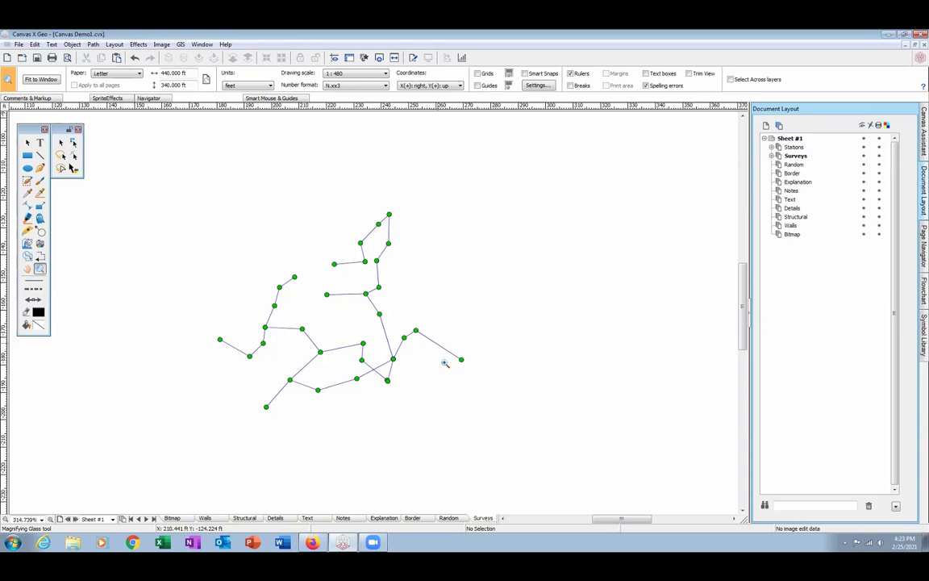
- Label the points of the Stations layer by their STATION property in Arial, placing the labels on a new layer
click(789, 147)
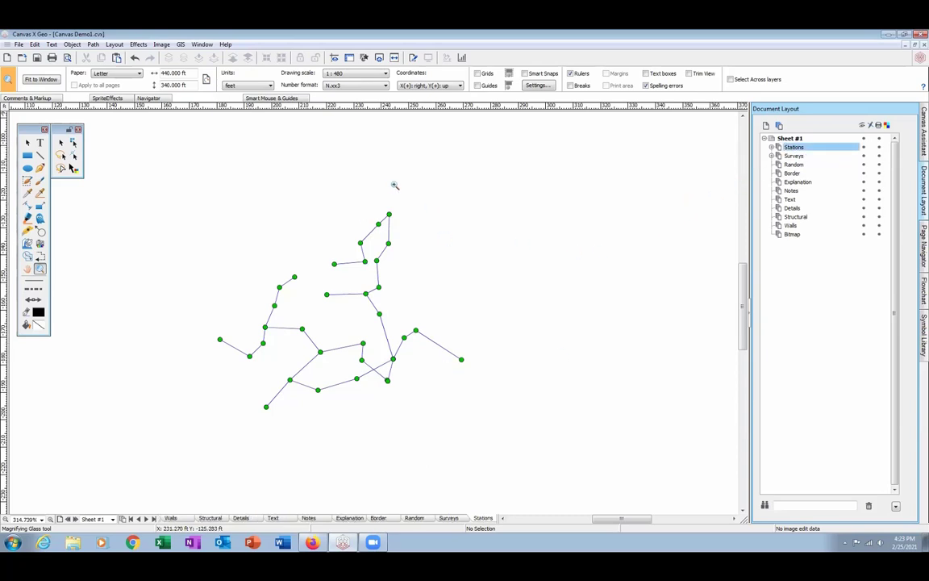
click(182, 45)
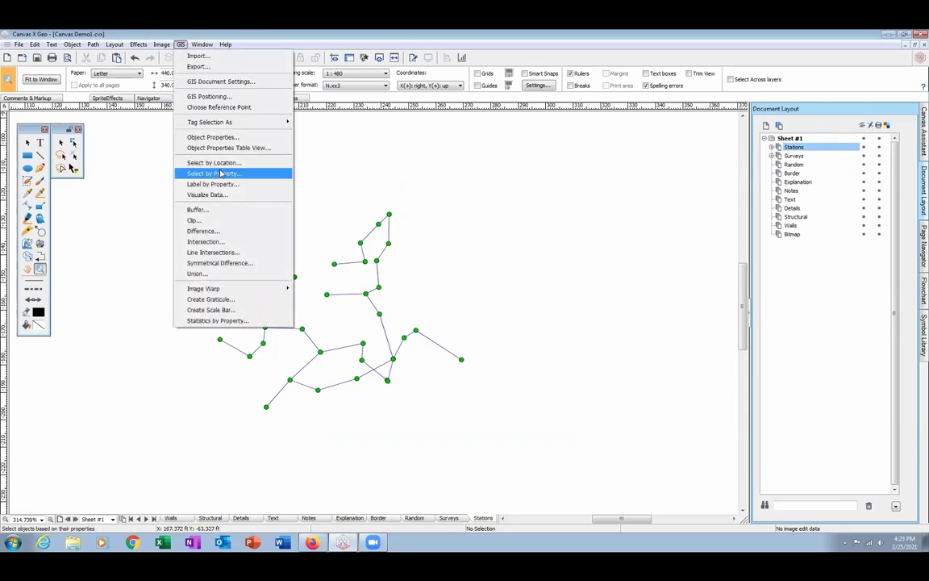
click(203, 184)
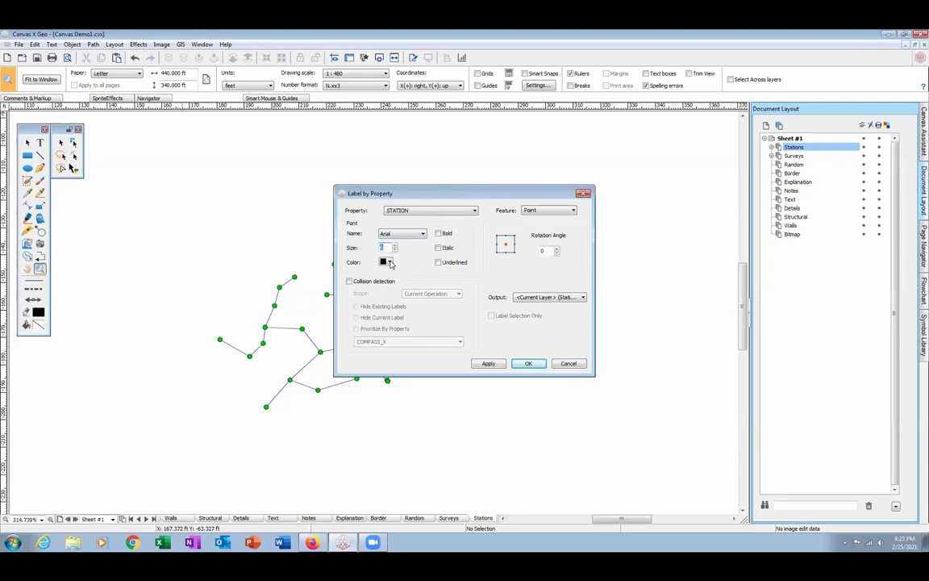
click(582, 296)
click(569, 308)
click(529, 364)
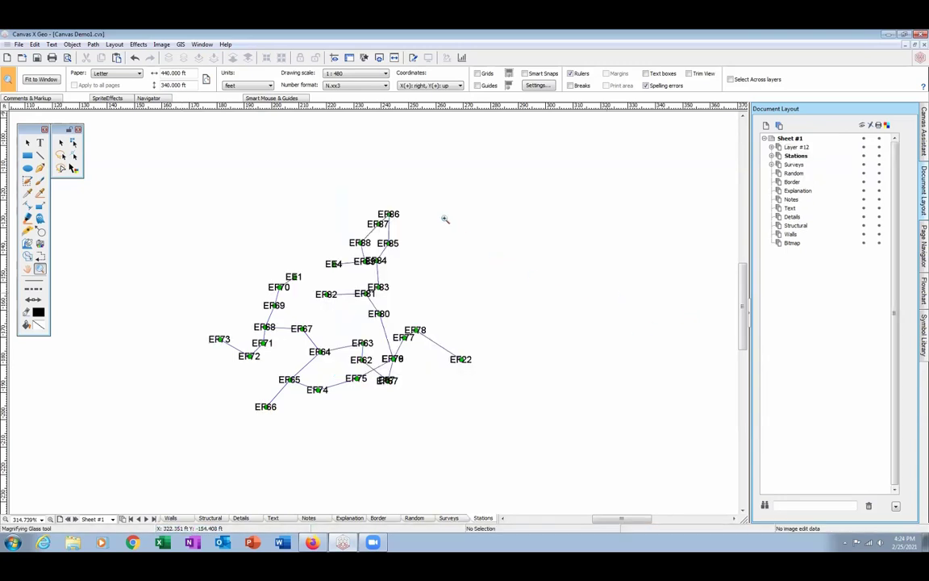
- Rename the new label layer, Layer #12, as Station Name
double_click(796, 148)
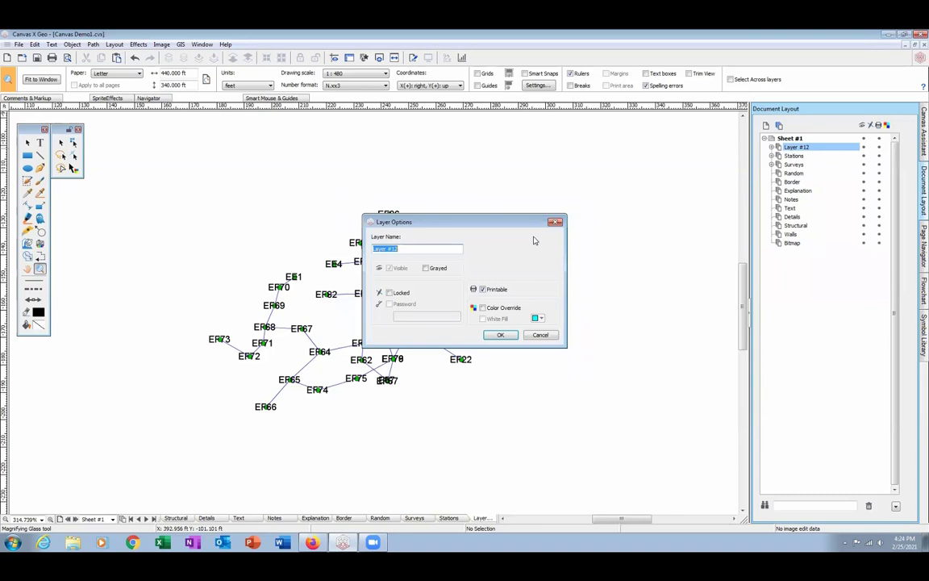
text(Station Name)
click(500, 335)
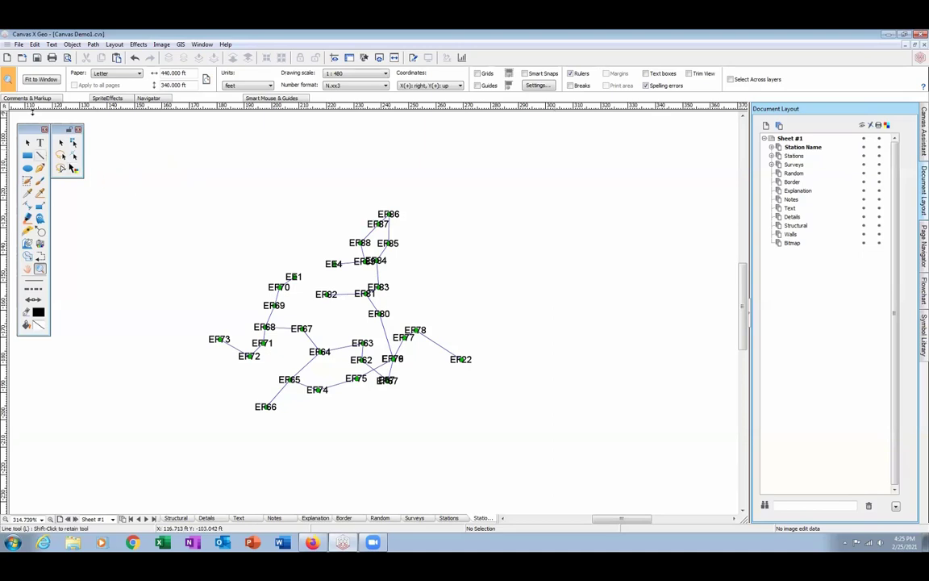
- Open the PDF file EF62-89 from the Canvas Demo folder on drive C with all its pages
click(22, 58)
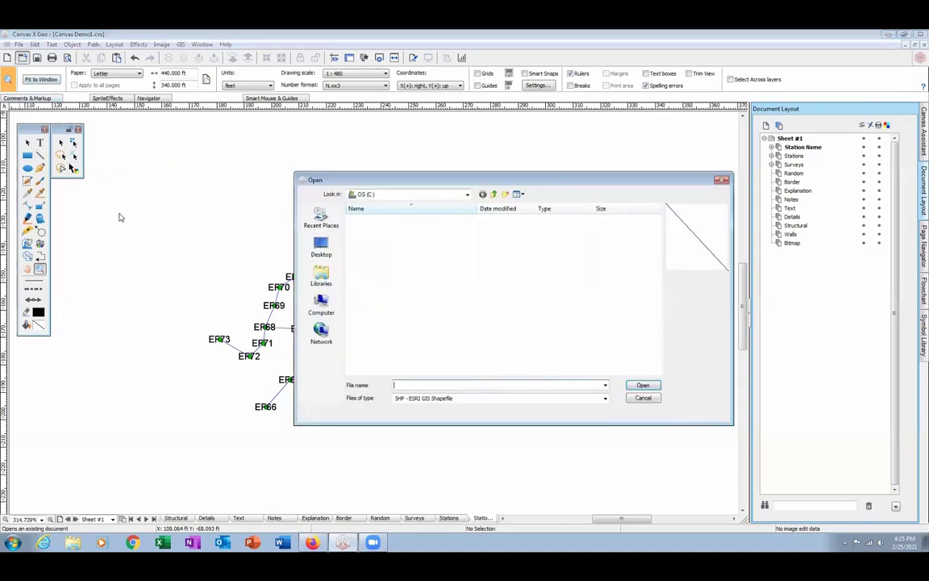
click(605, 398)
drag(607, 232, 605, 280)
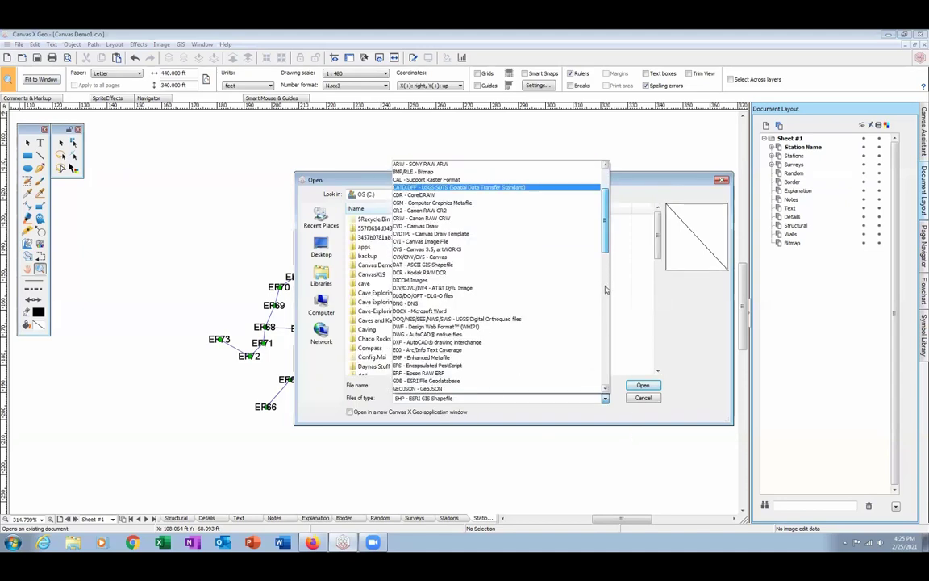
scroll(546, 256, down, 6)
scroll(484, 298, down, 6)
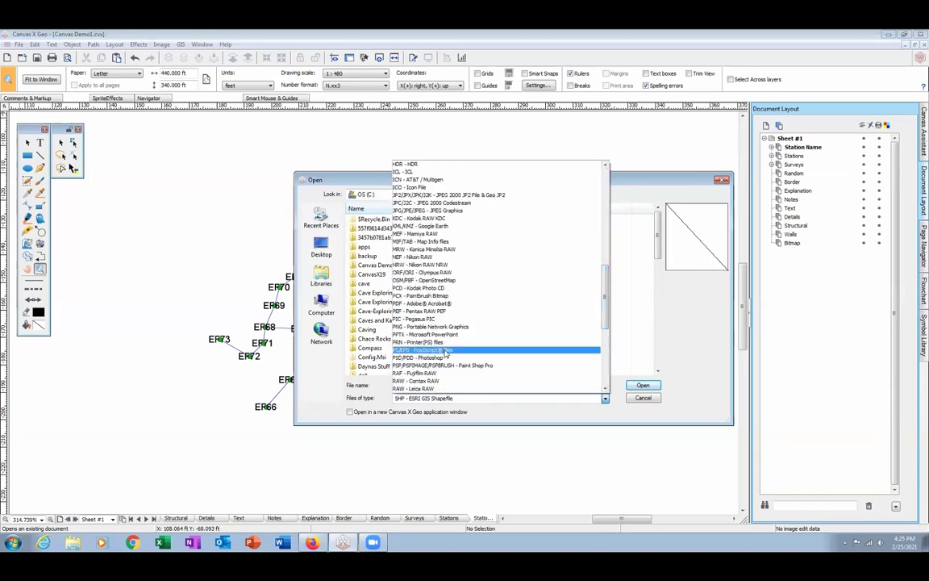
click(407, 303)
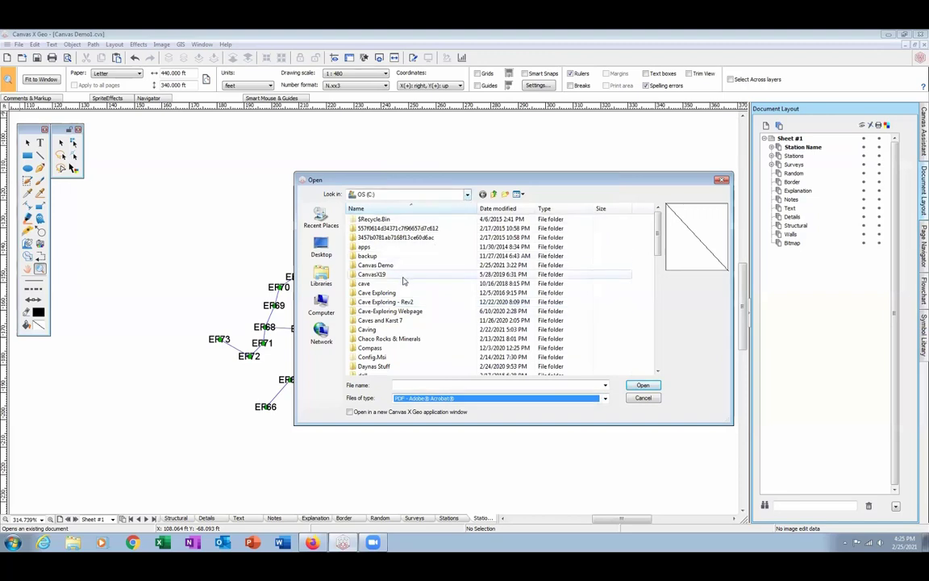
double_click(373, 264)
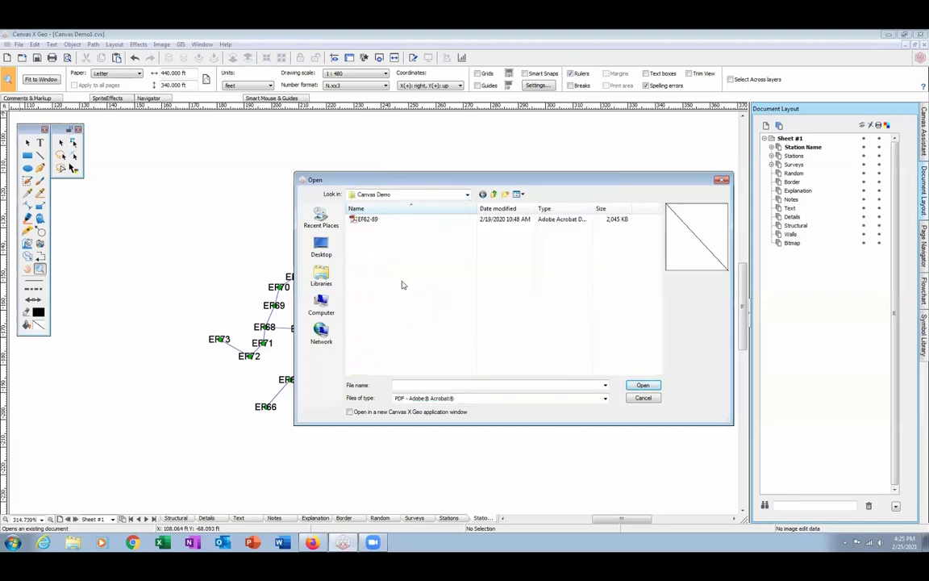
double_click(365, 221)
click(469, 386)
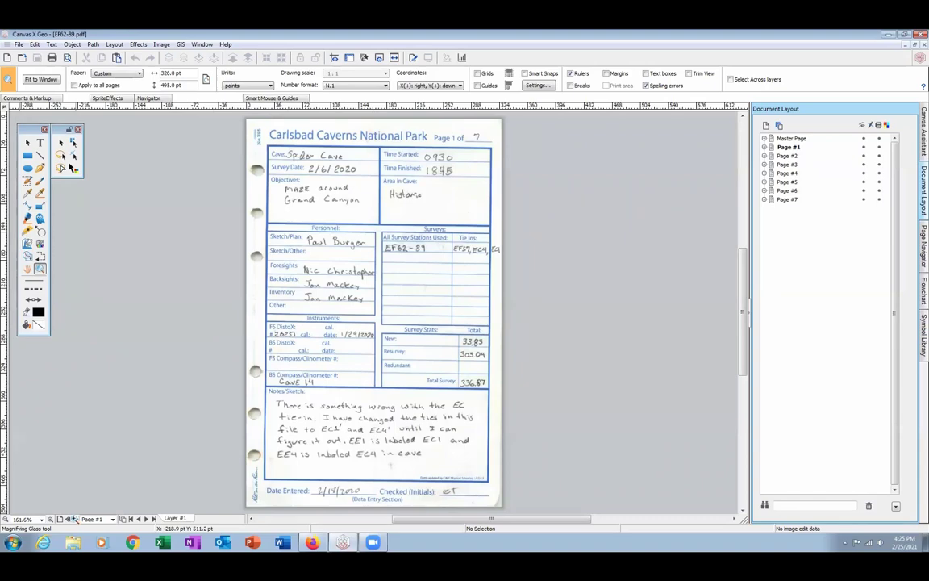
- Go to page 3 of the EF62-89 survey notes and select the scanned cave sketch image
click(75, 519)
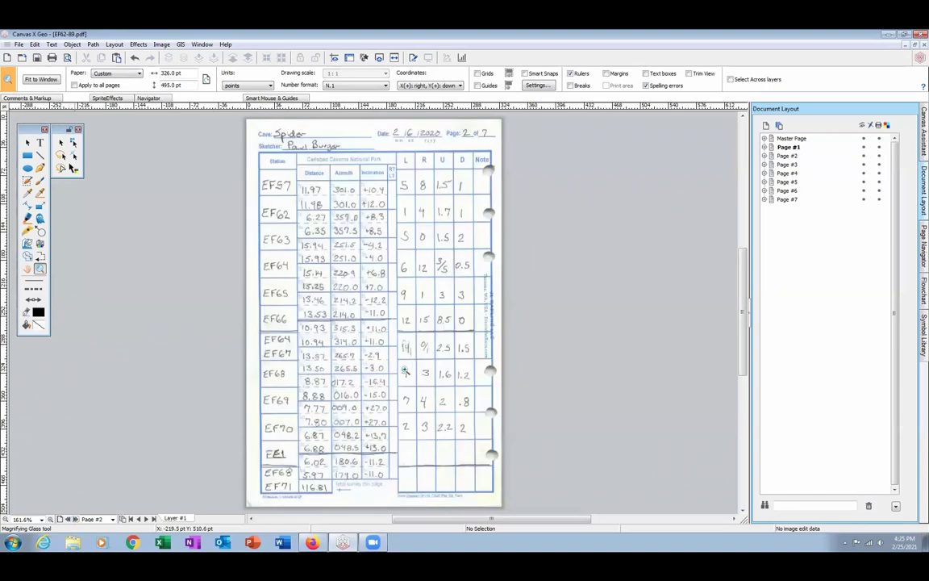
scroll(365, 313, down, 1)
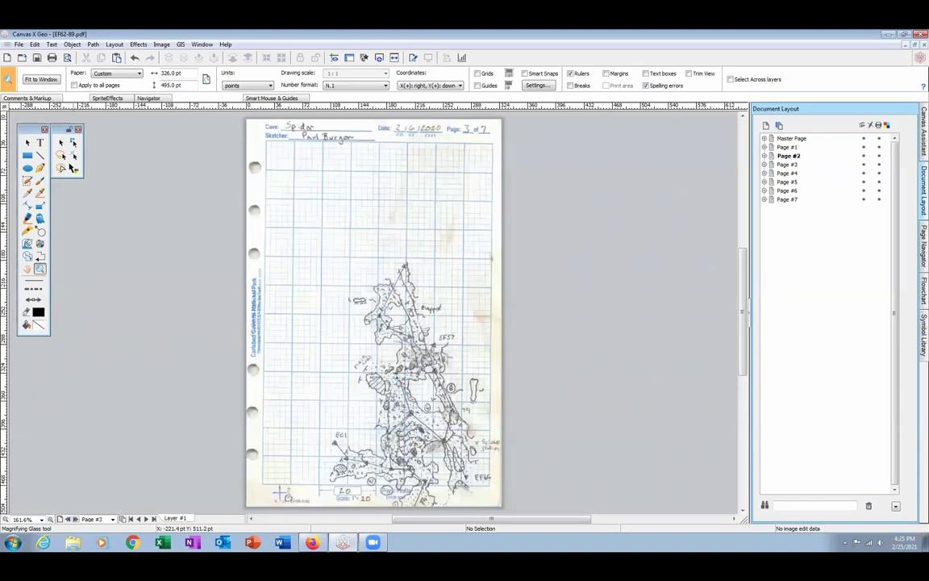
click(29, 143)
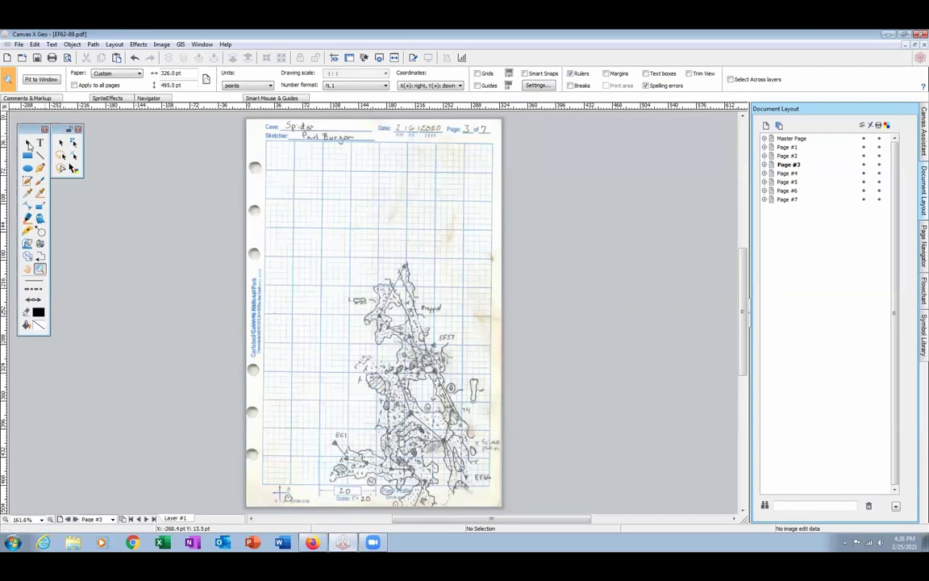
click(474, 384)
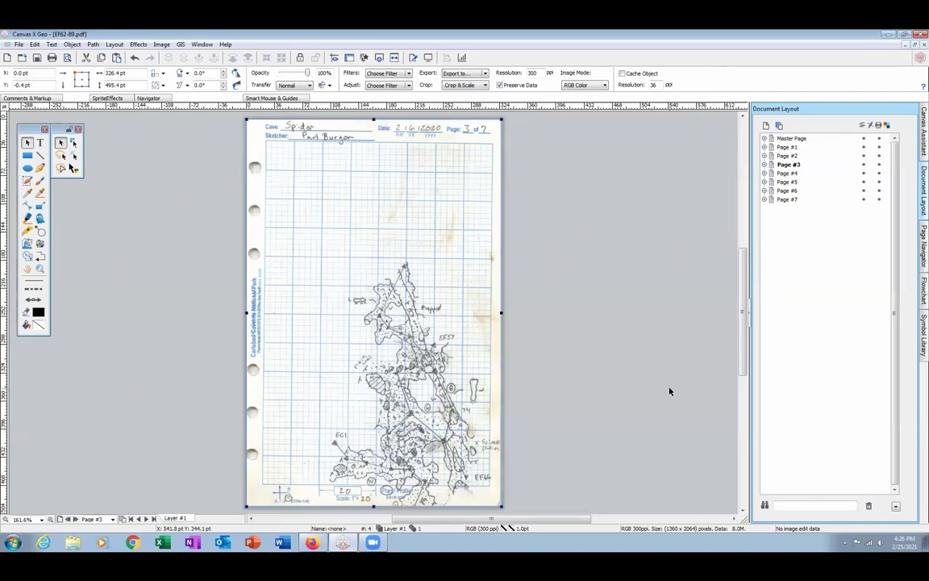
- Paste the copied sketch image onto the Bitmap layer of the Canvas Demo1.cvx drawing
click(202, 45)
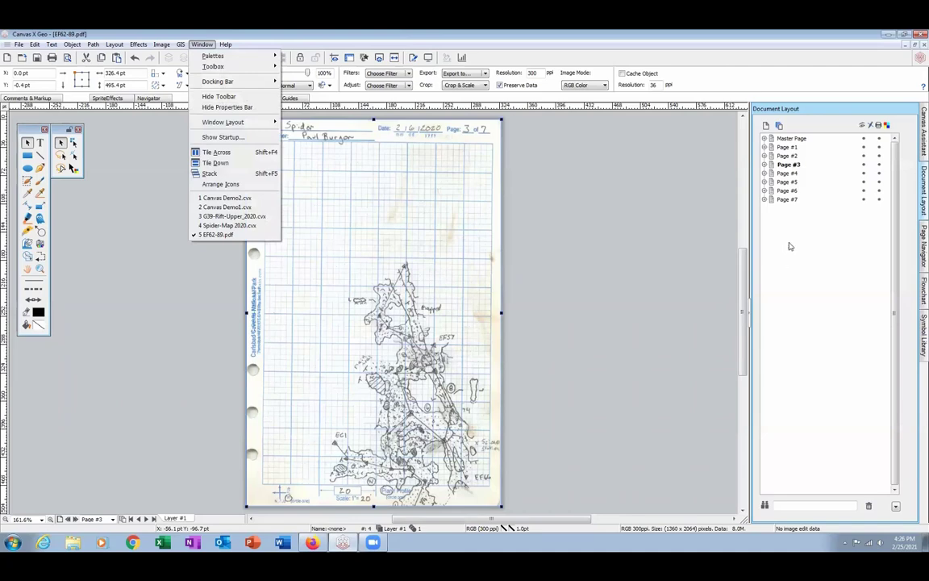
key(Down)
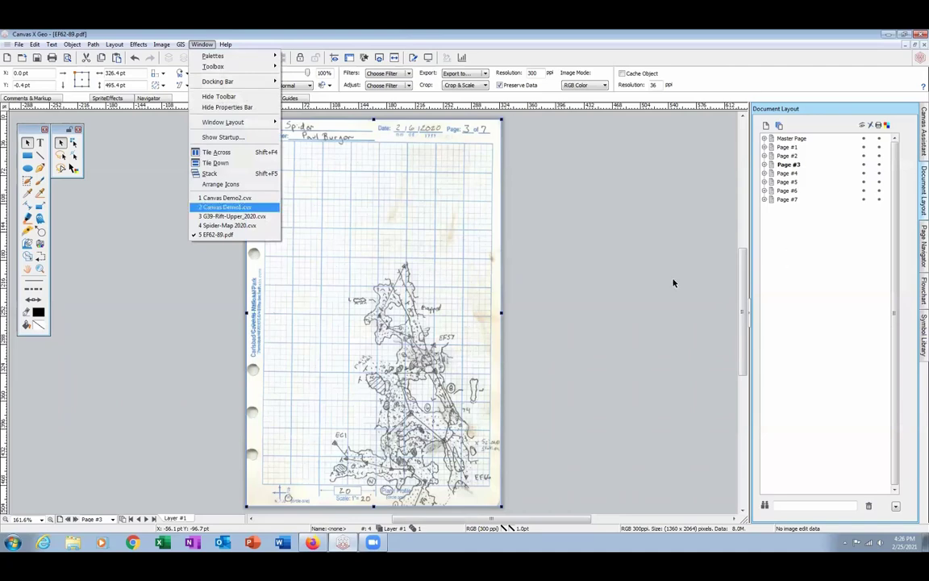
key(Return)
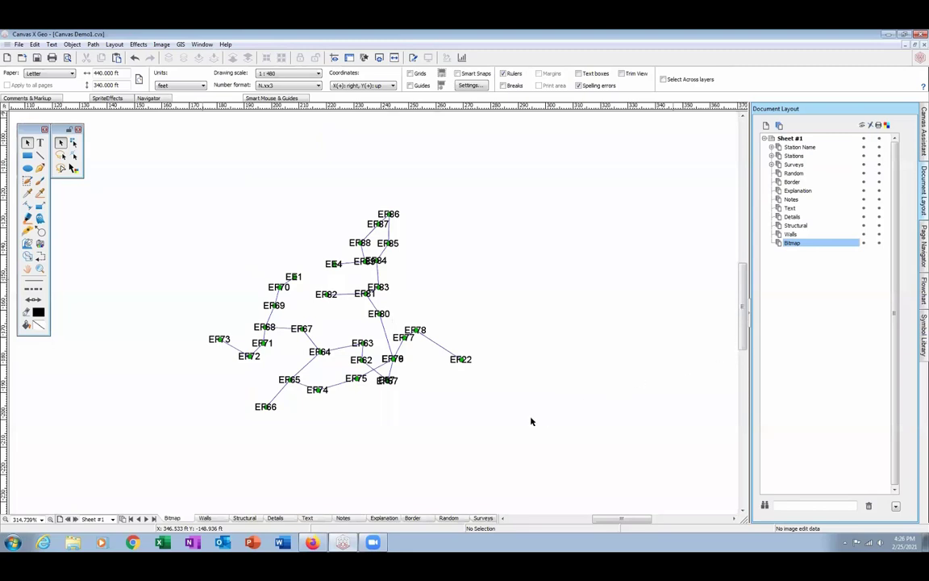
key(ctrl+v)
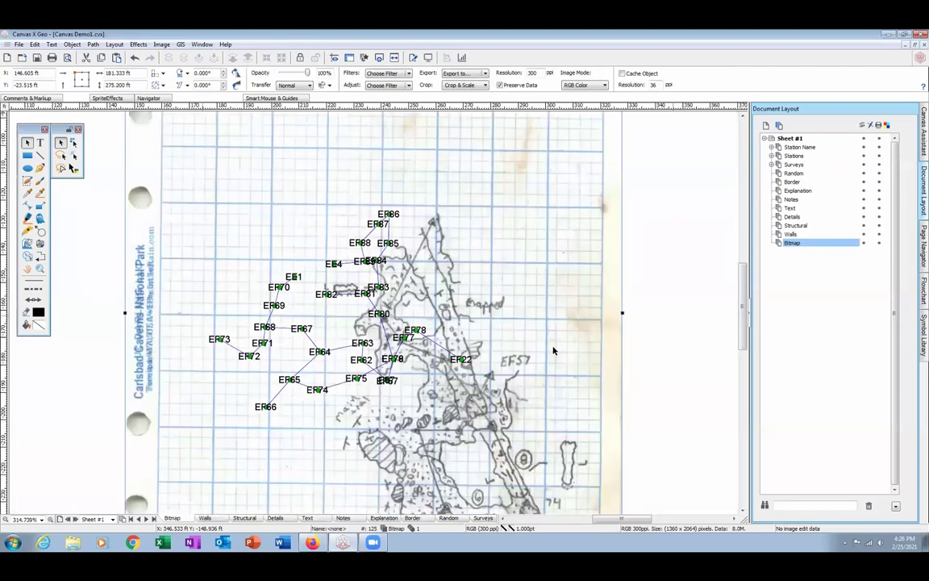
scroll(737, 361, down, 3)
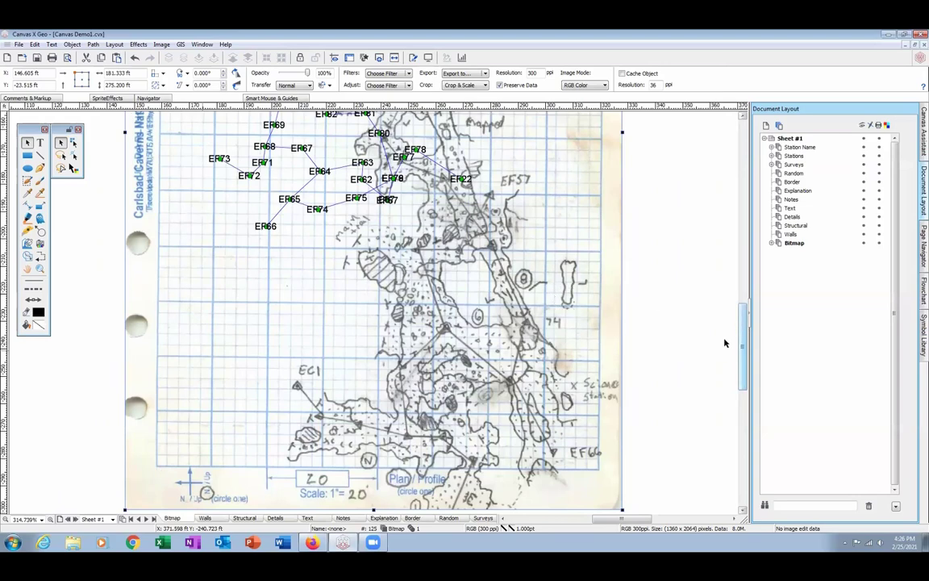
drag(743, 331, 744, 313)
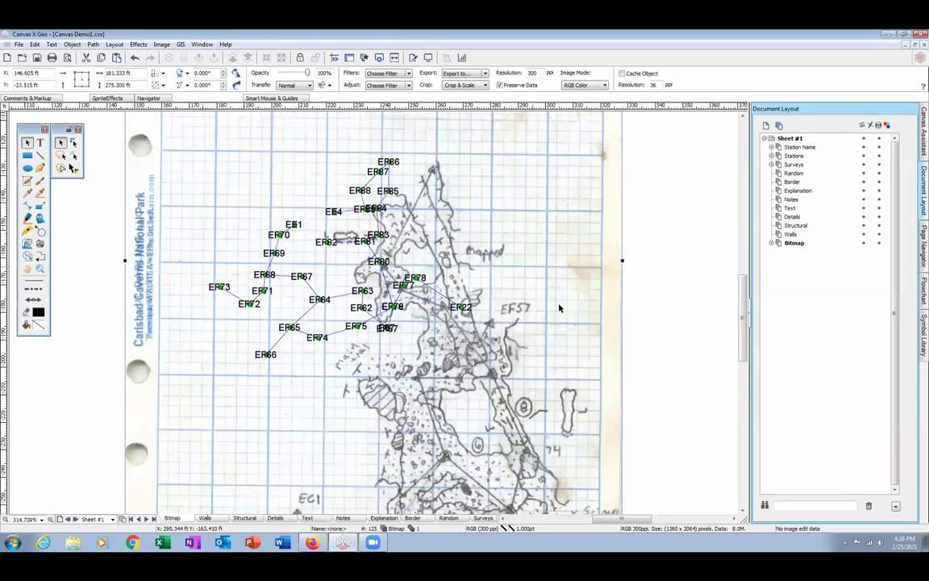
scroll(207, 191, up, 5)
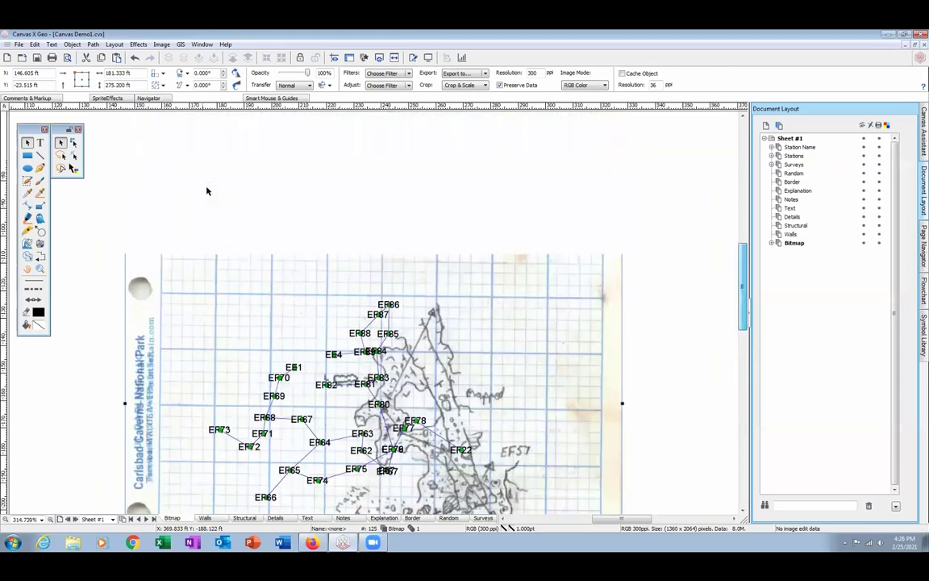
scroll(204, 126, down, 3)
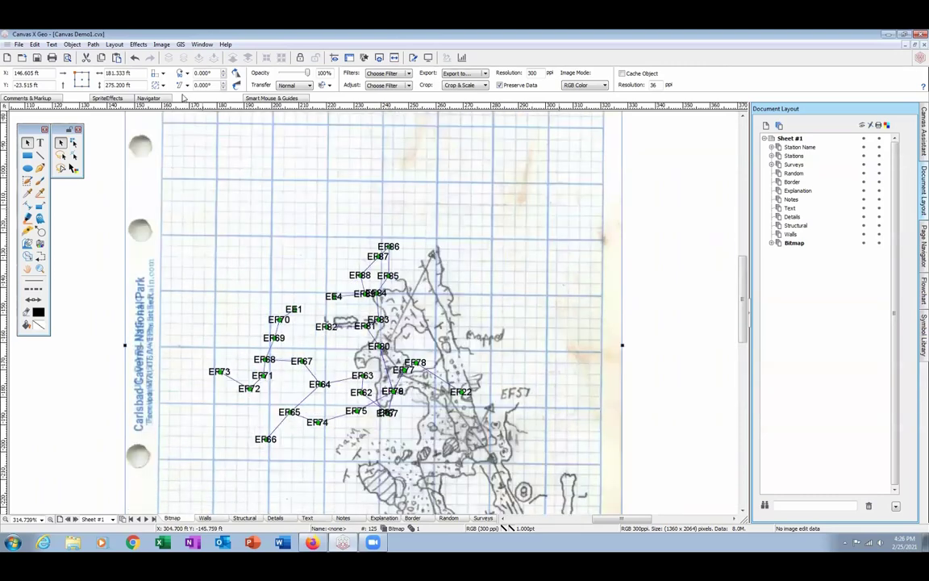
- Scale the pasted sketch proportionally to 50% and move it beside the survey line plot
click(140, 45)
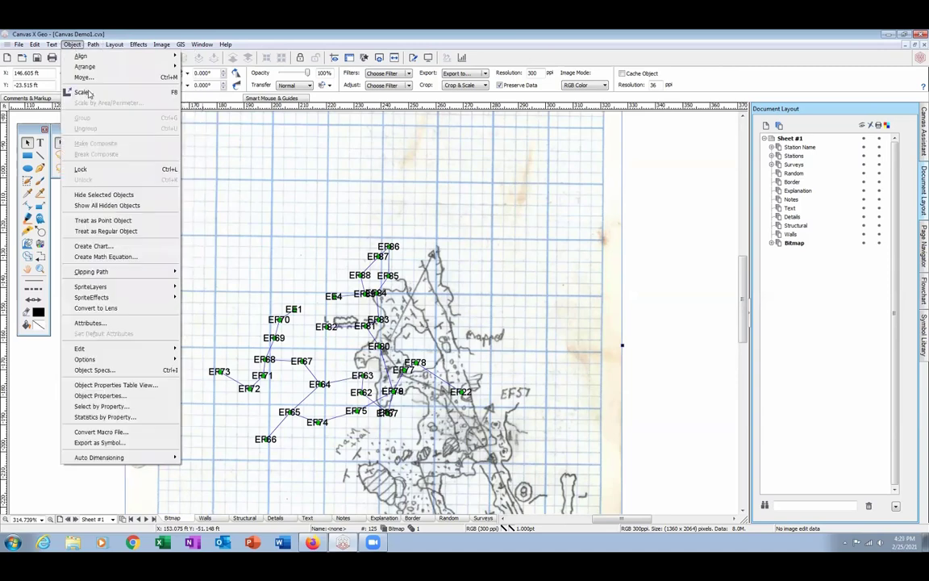
click(103, 109)
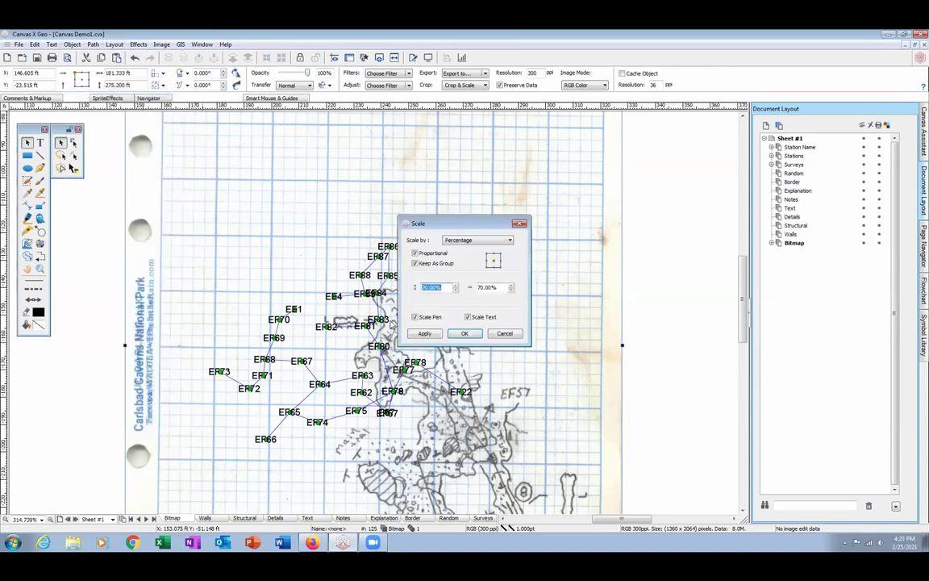
text(50)
click(464, 333)
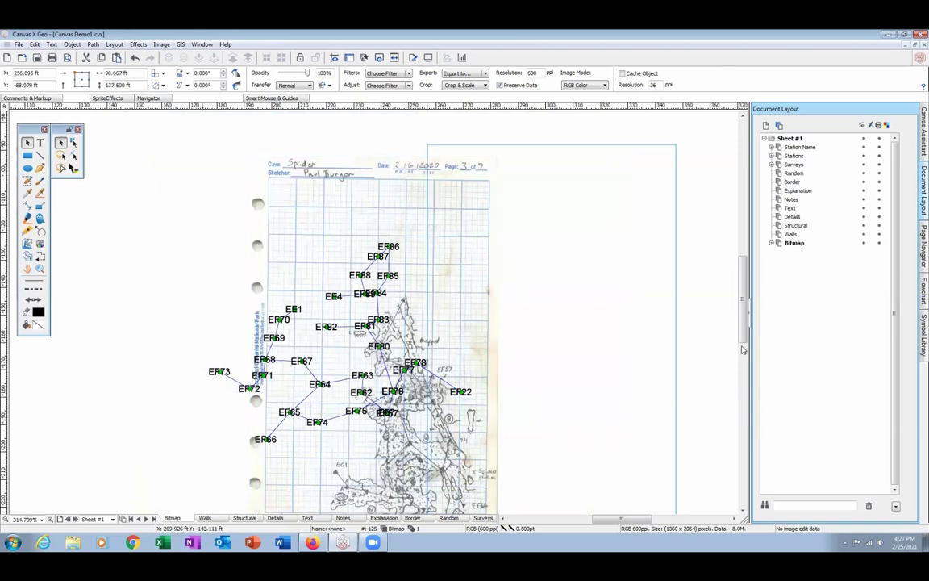
click(603, 390)
scroll(604, 390, down, 2)
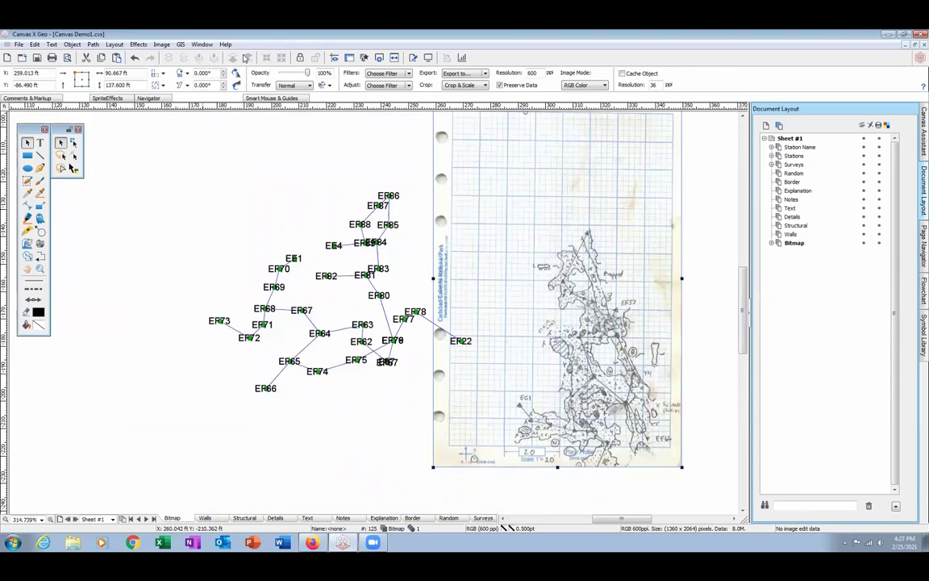
- Rotate the sketch 90° and a further 7.5° clockwise with hard image rotation, placing it over the matching survey stations
key(alt+c)
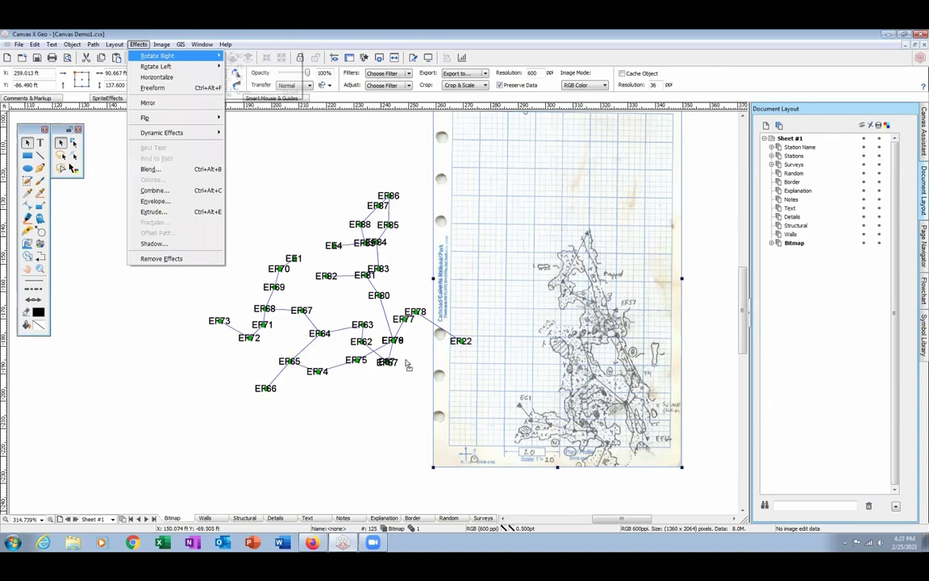
key(Return)
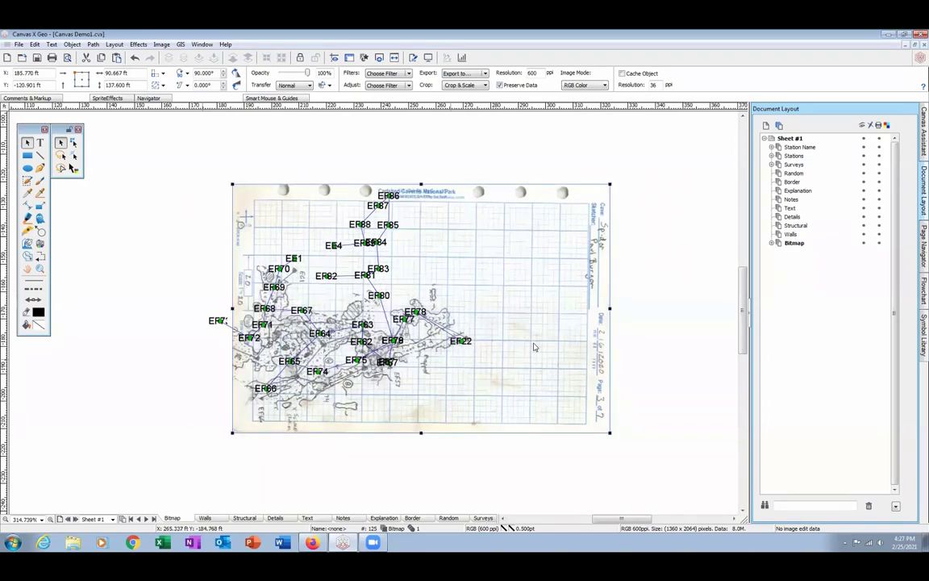
key(ctrl+shift+r)
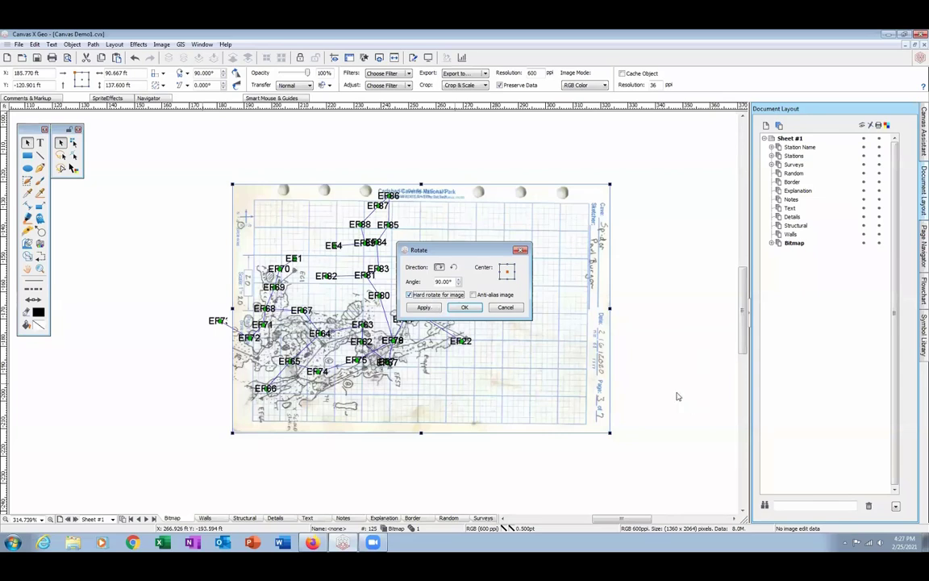
double_click(434, 281)
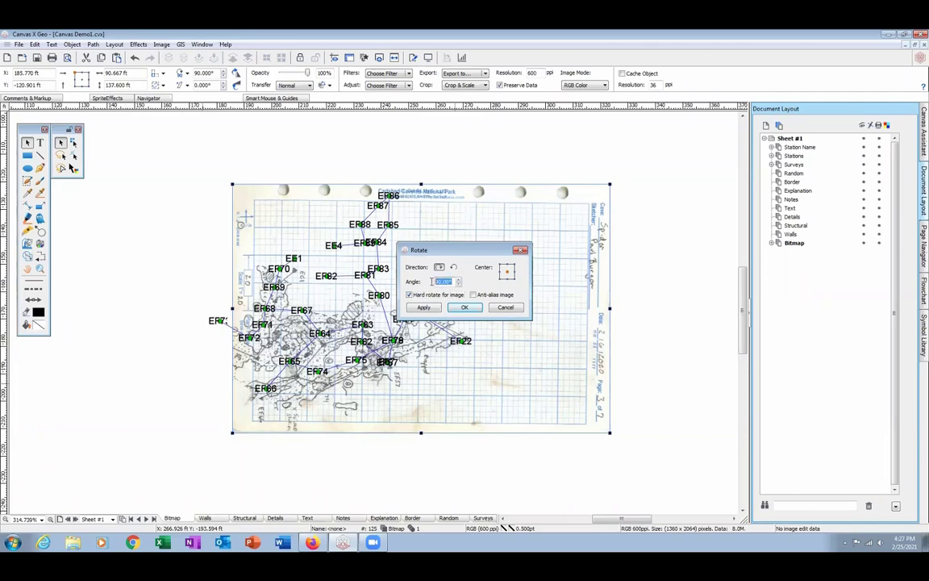
text(7.5)
click(465, 309)
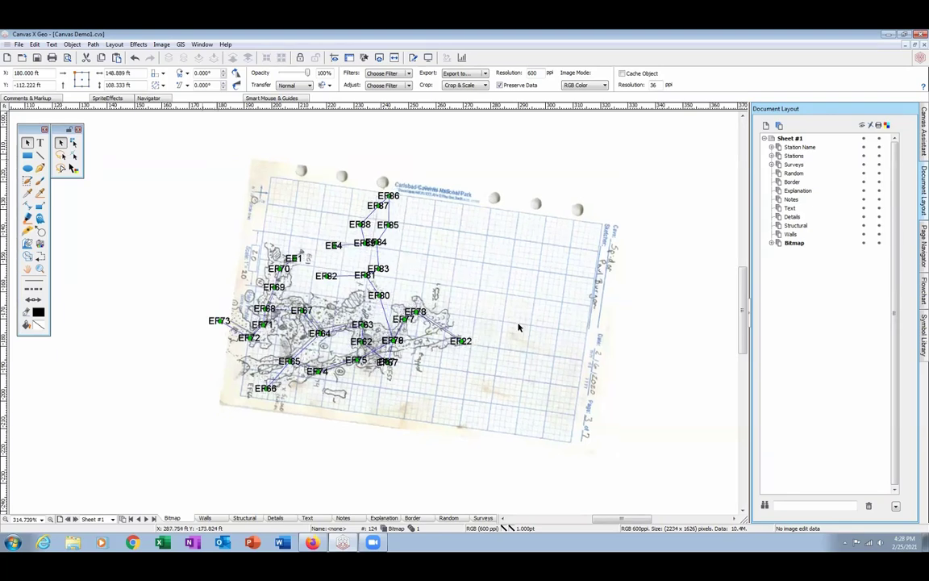
click(650, 373)
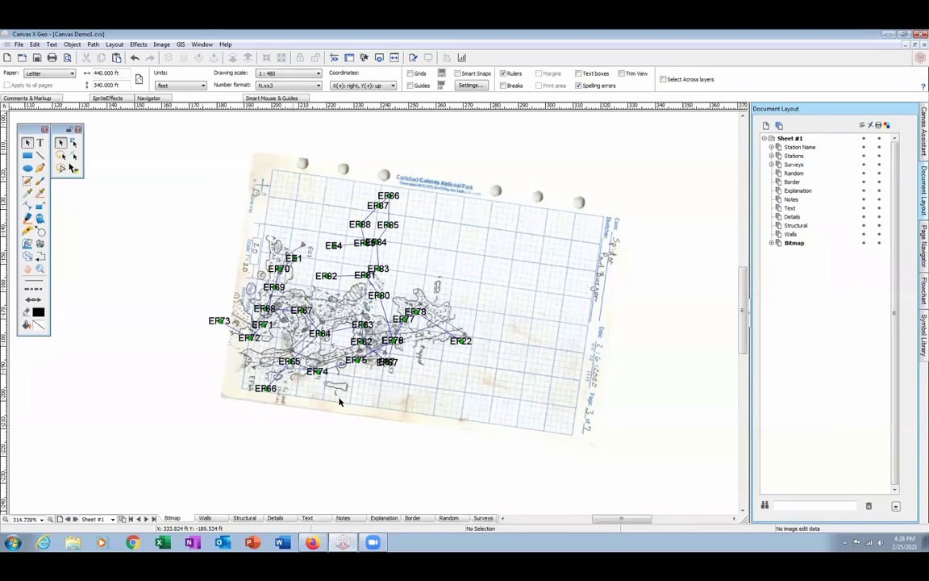
- Enable selection across layers and select the sketch image together with the survey line plot
click(40, 270)
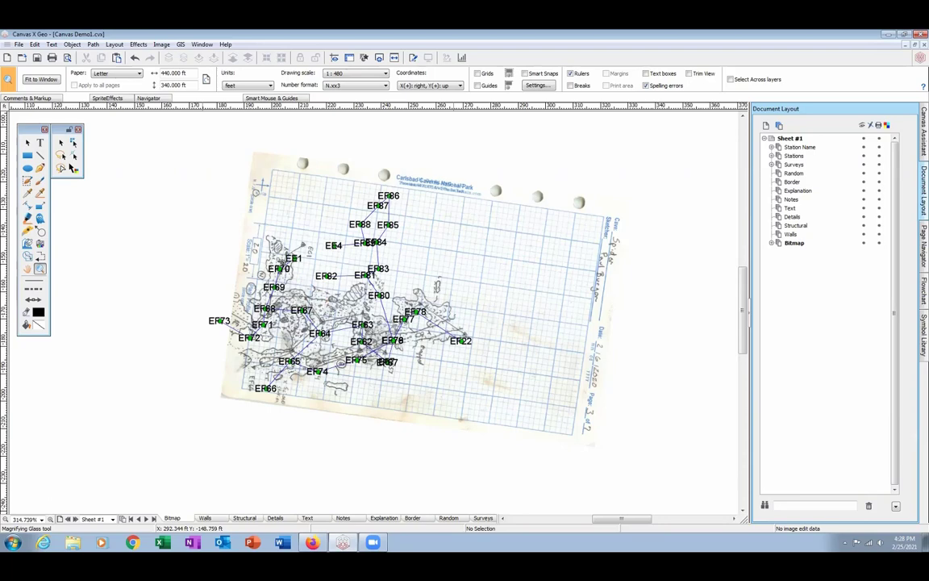
drag(208, 152, 576, 444)
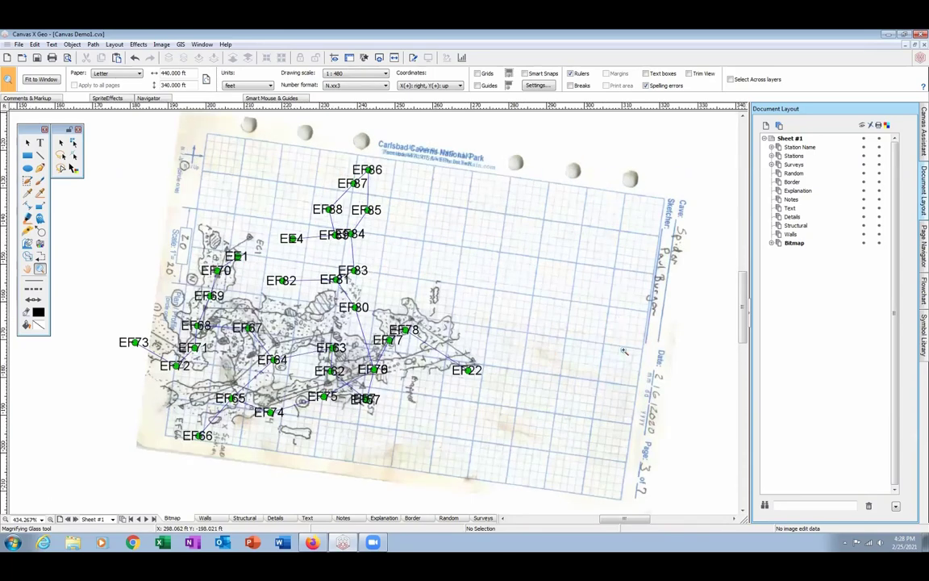
scroll(624, 351, down, 3)
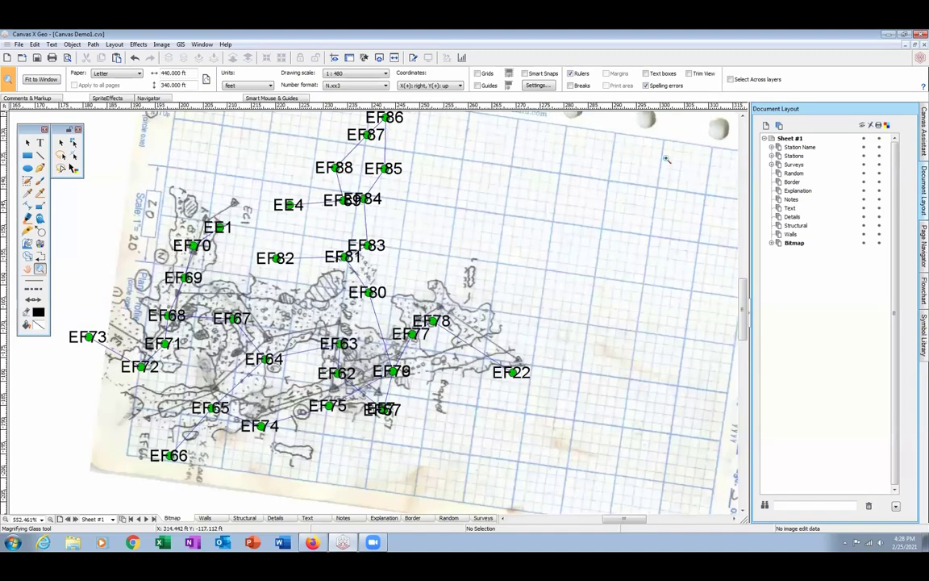
click(731, 79)
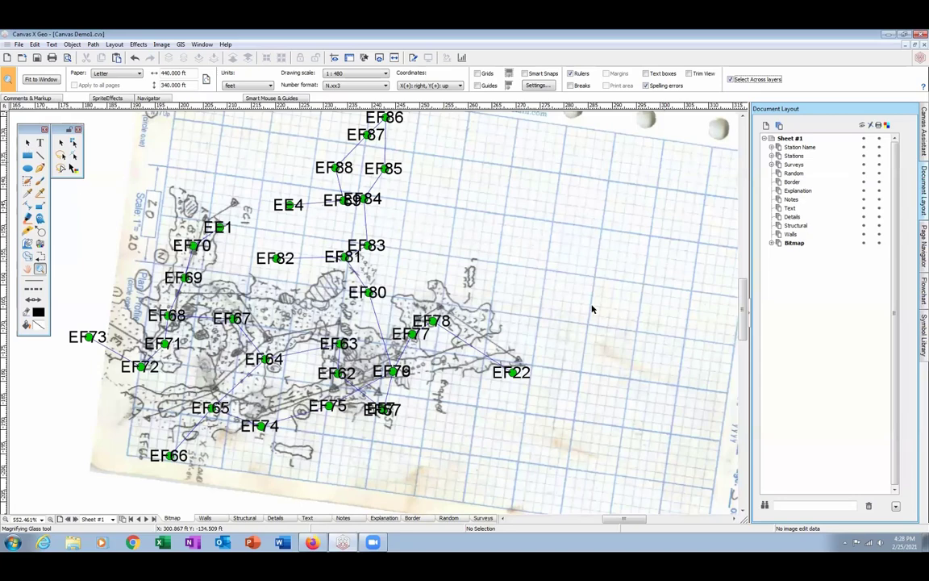
key(Escape)
click(159, 369)
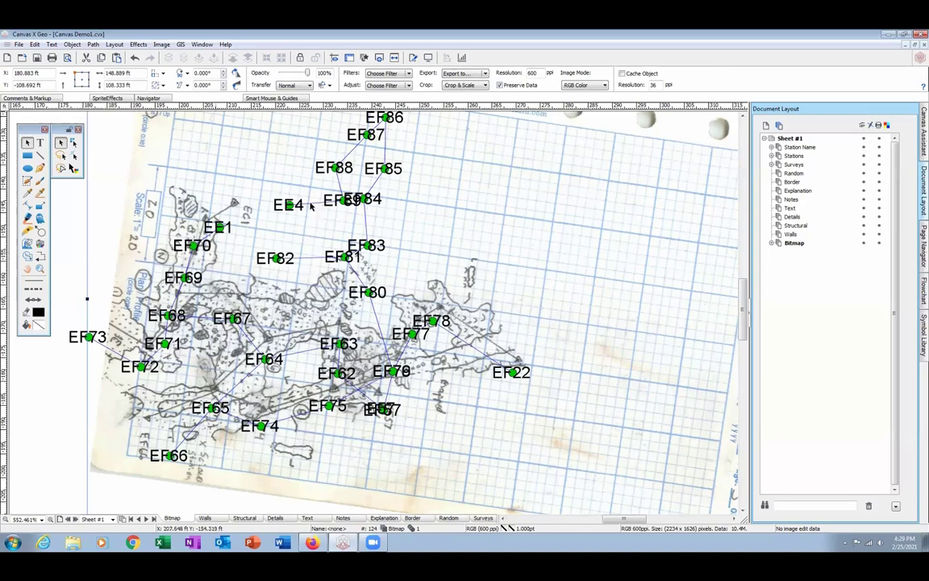
shift+click(311, 258)
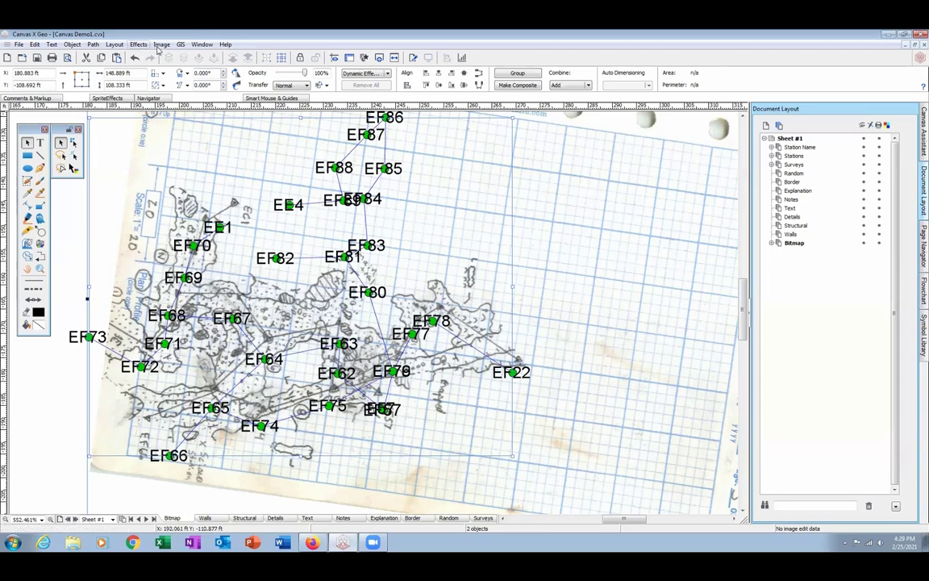
- Start a Point to Point image warp and pair the sketch's easternmost station triangle with survey station EF22
click(161, 46)
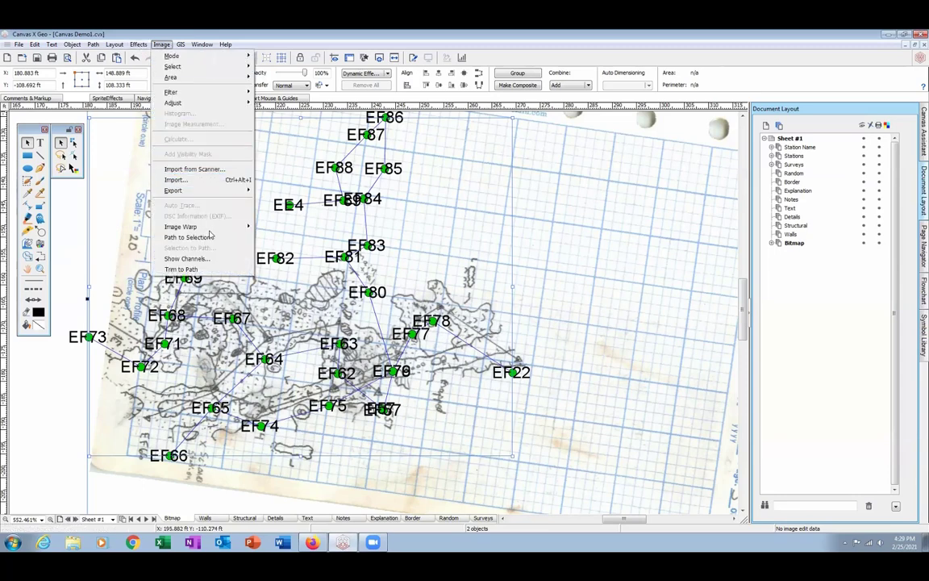
mouse_move(240, 232)
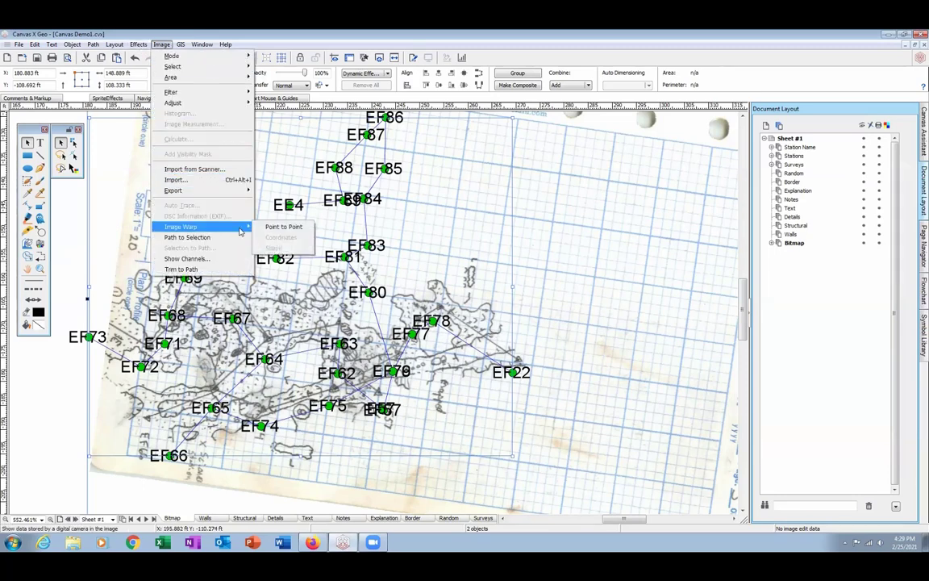
click(282, 227)
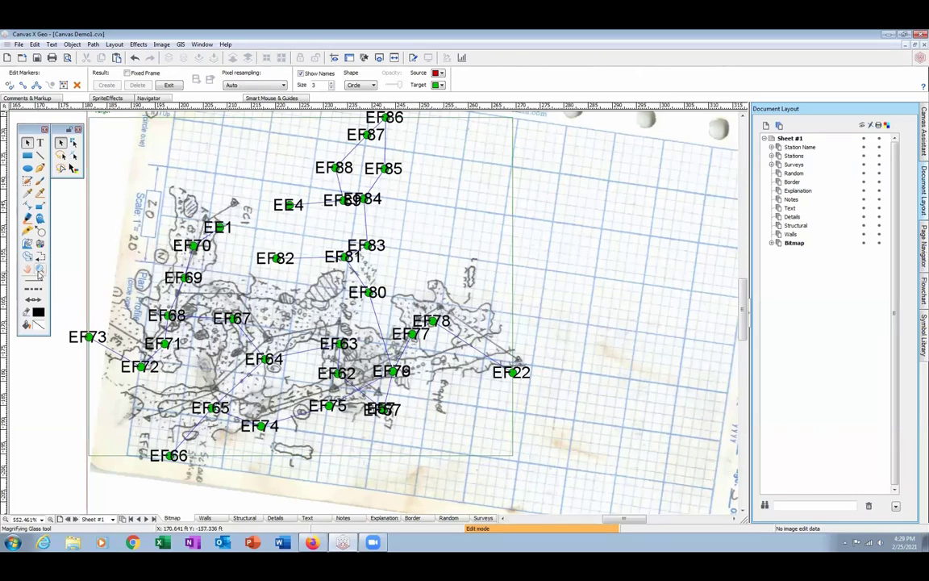
click(39, 271)
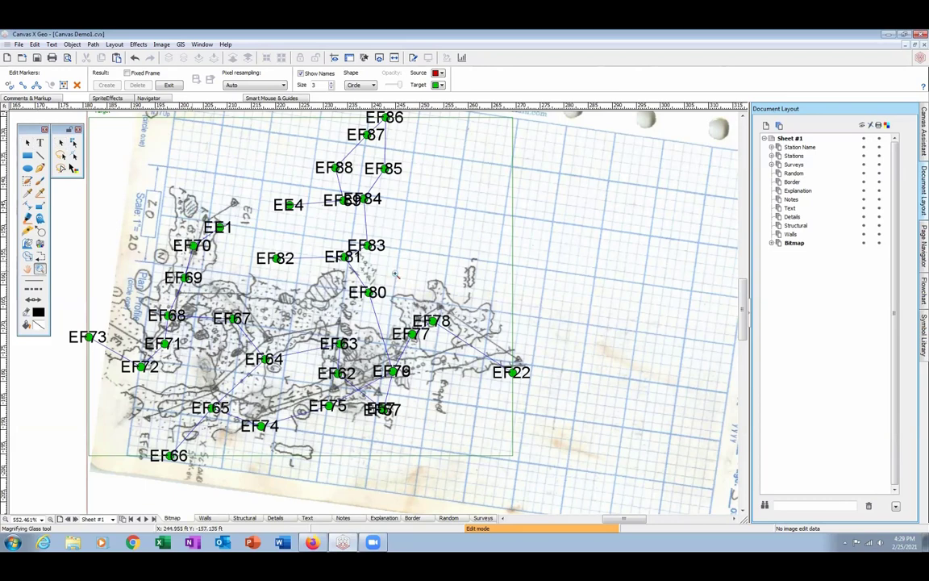
drag(357, 244, 511, 375)
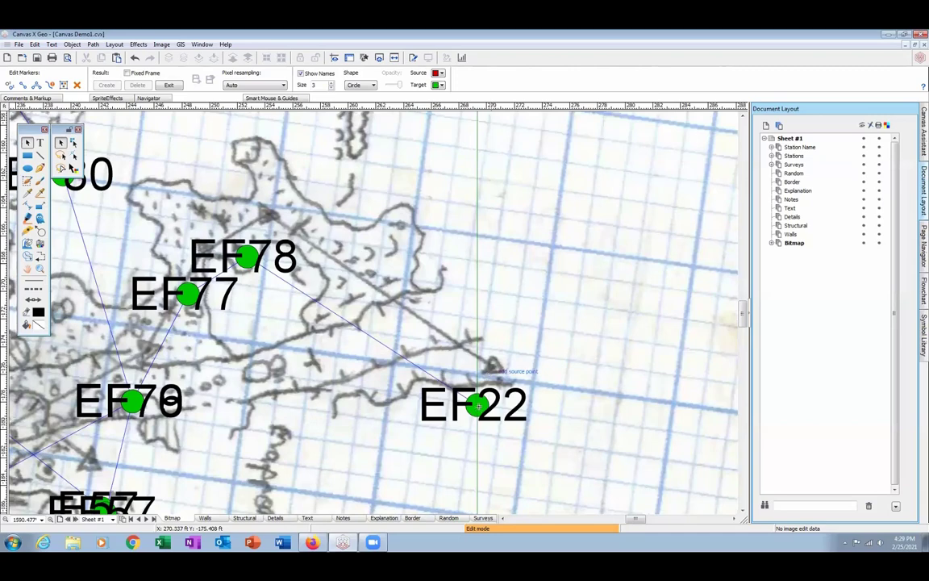
click(489, 365)
click(9, 84)
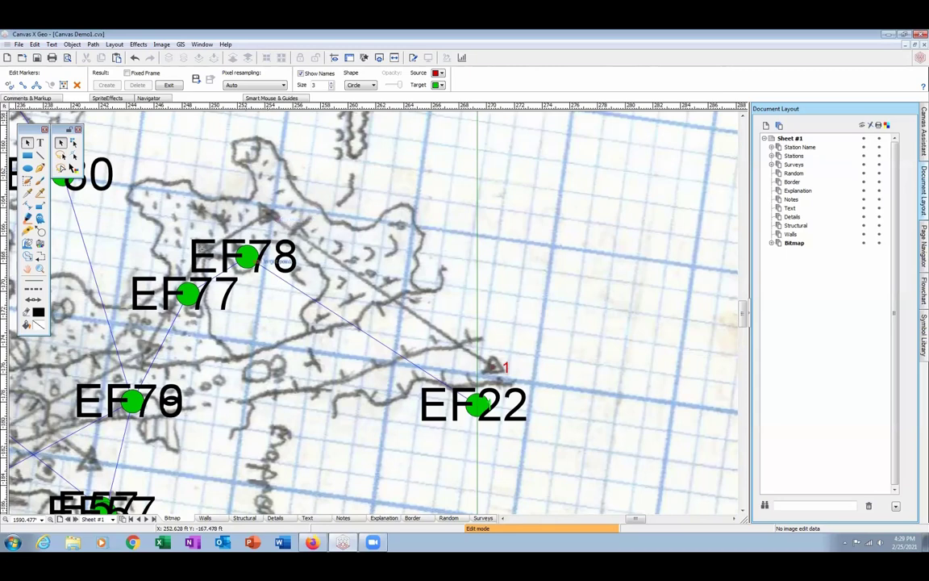
- Add warp point pairs linking the next three sketched stations to survey stations EF78, EF77 and EF79
click(271, 215)
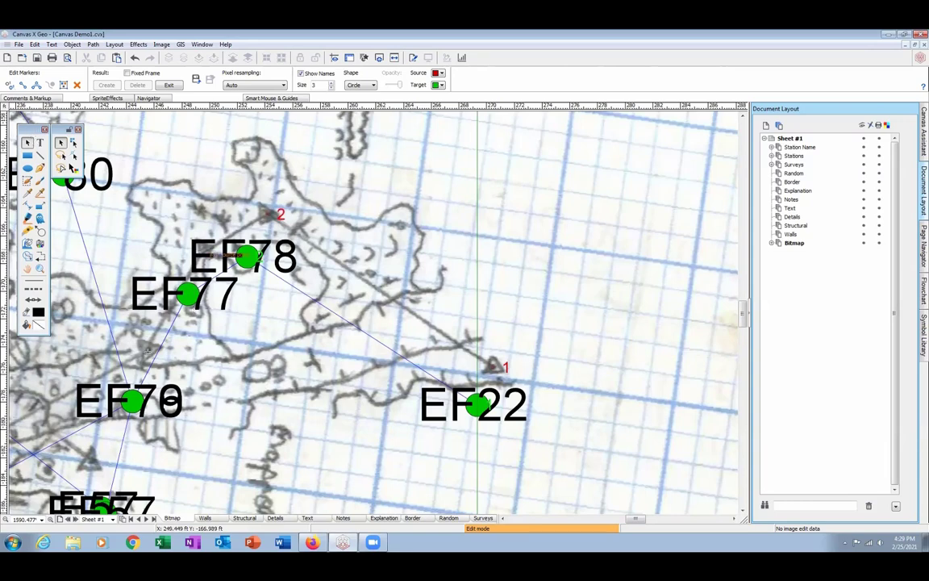
click(205, 250)
click(188, 295)
click(146, 349)
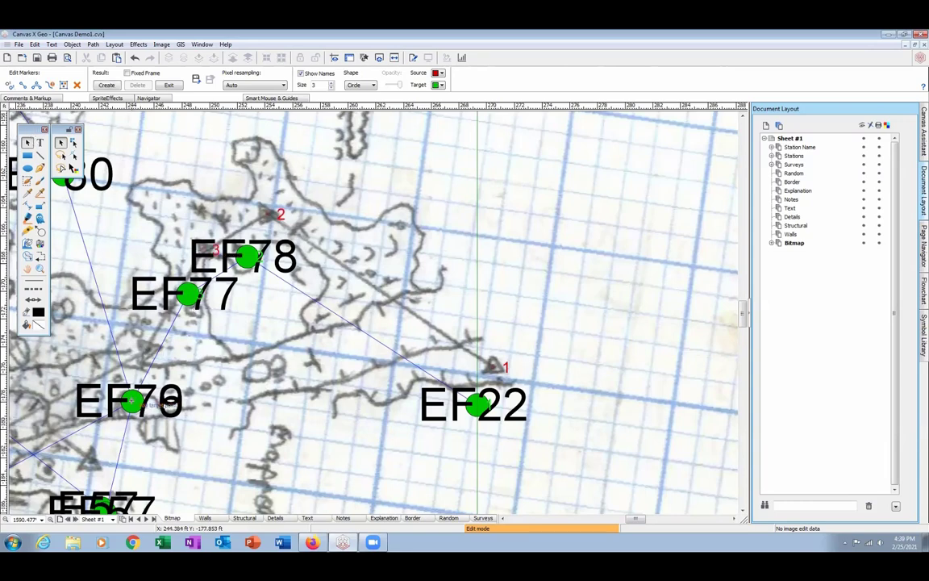
click(130, 401)
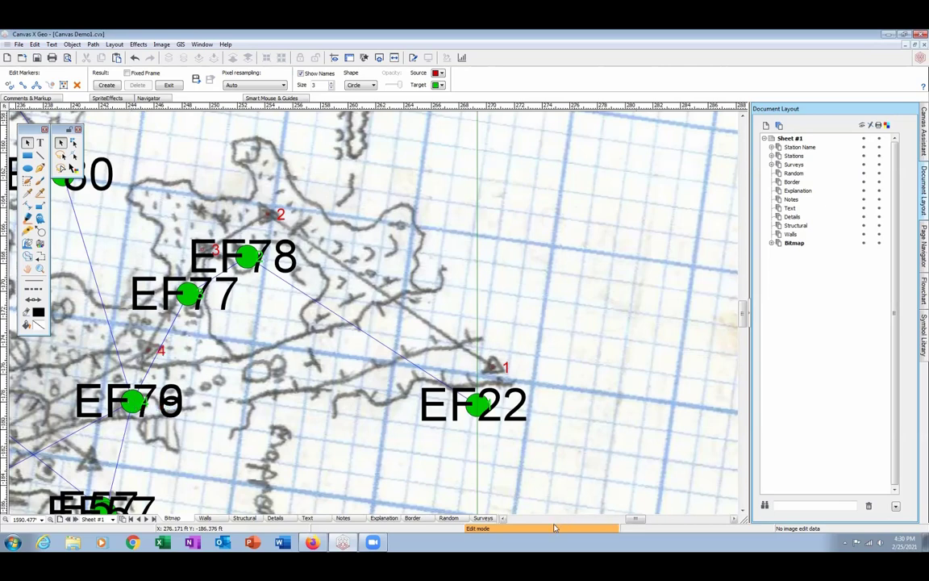
- Try to add a fifth warp point pair linking a sketched station to survey station EF63
click(503, 520)
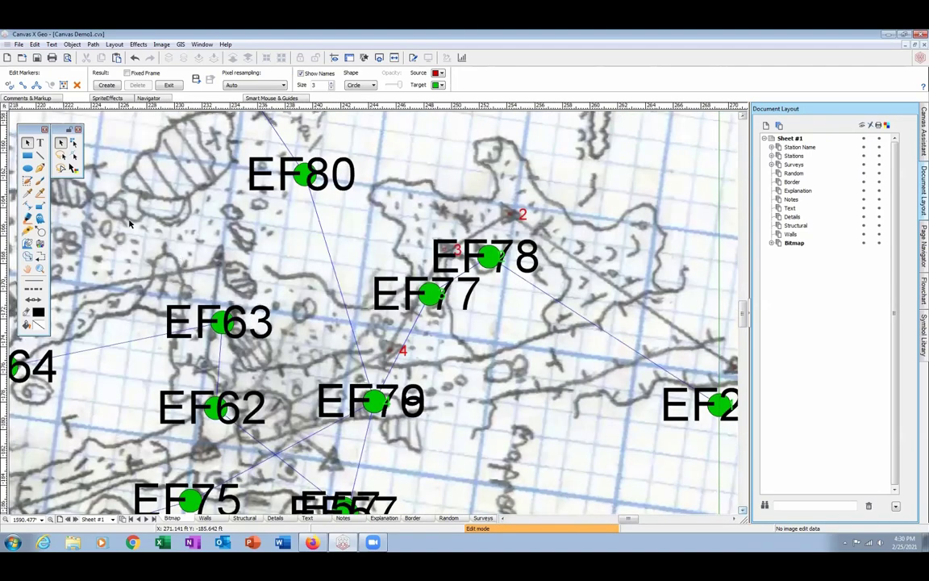
click(10, 87)
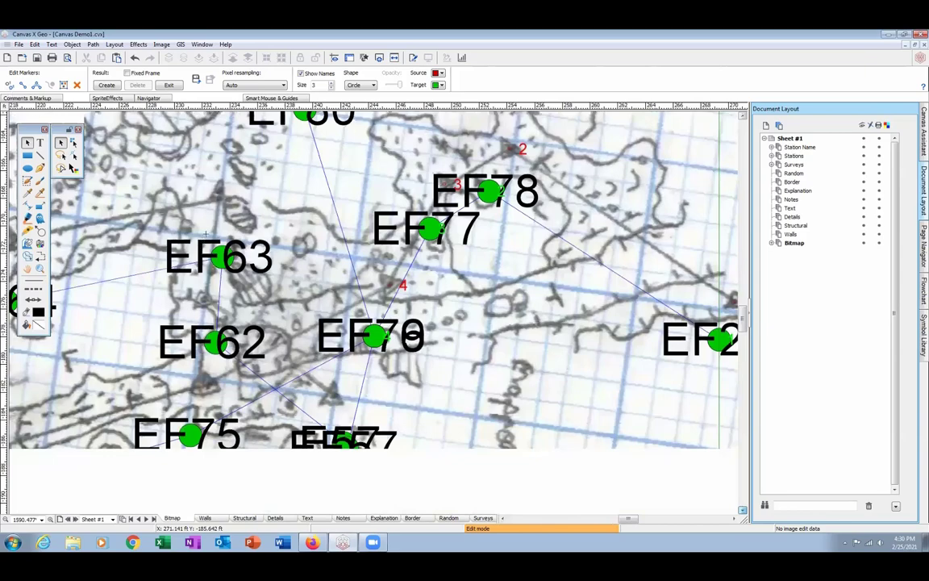
scroll(200, 234, down, 1)
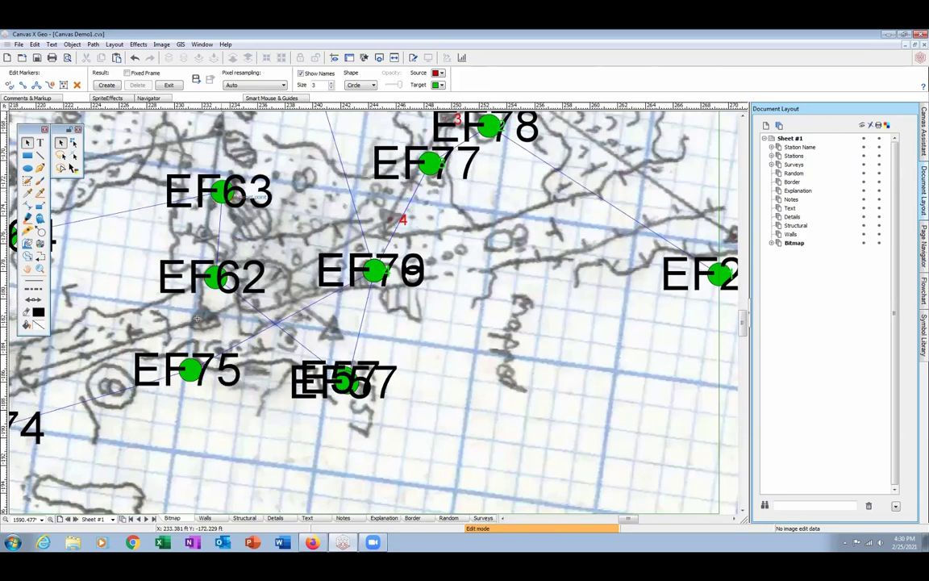
click(221, 194)
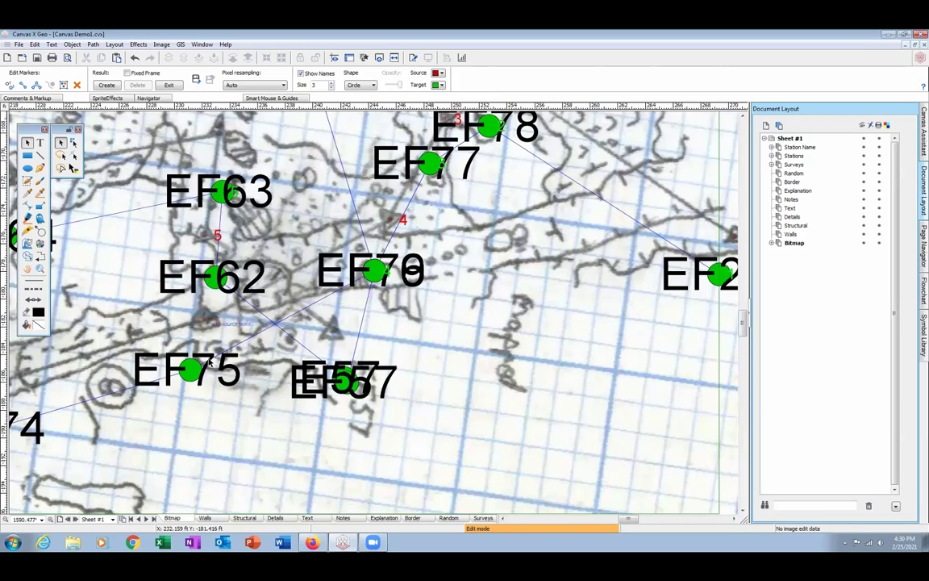
click(204, 283)
- Pair the sketched station above EF63 with EF63, and add the sixth warp pair with its target on the triangle just below EF62
click(8, 84)
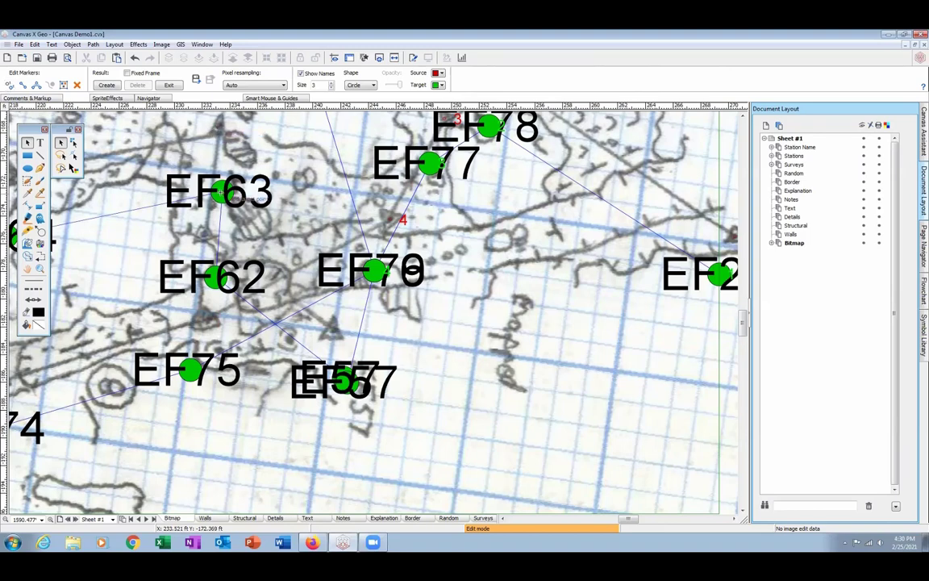
click(229, 128)
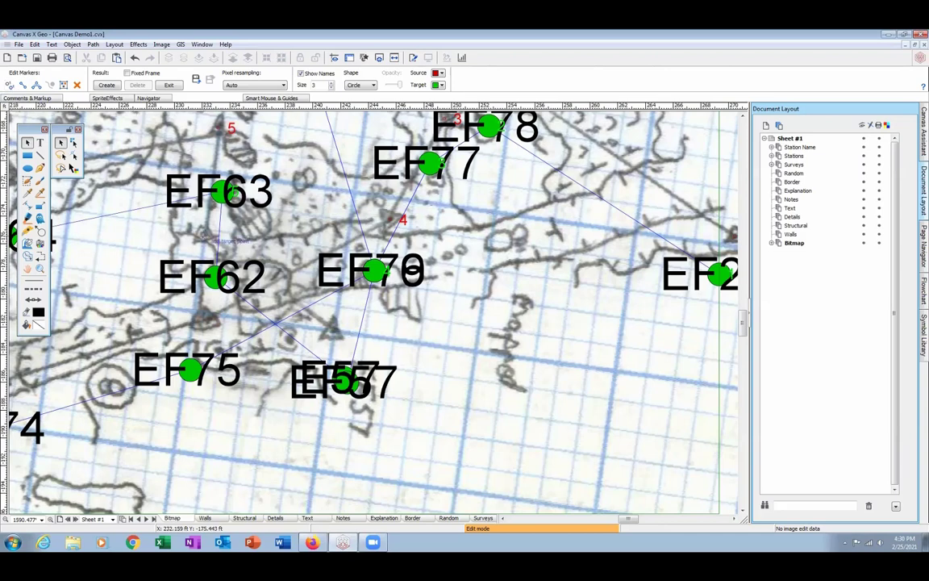
click(208, 320)
- Add warp point pairs linking the next four sketched stations to survey stations EF74, EF65, EF64 and EF67
click(503, 519)
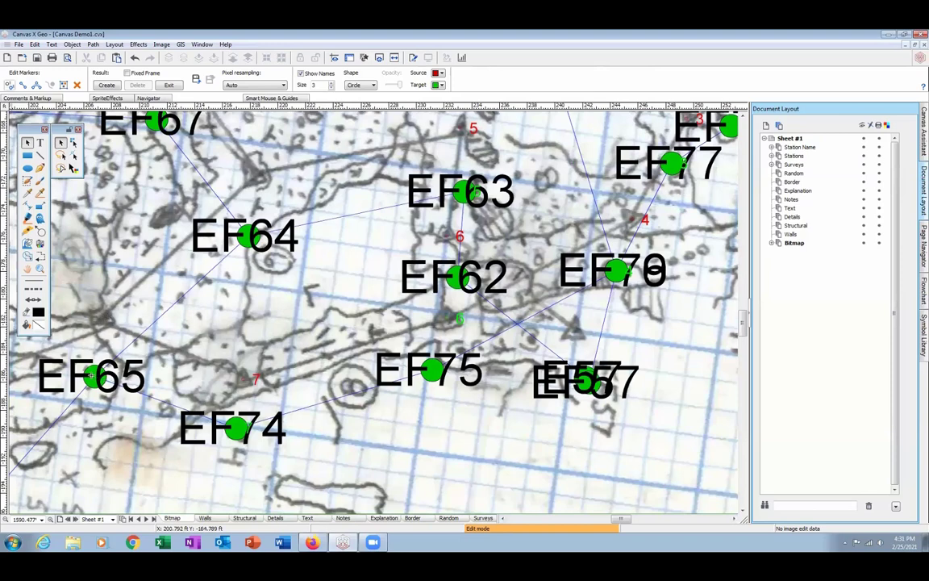
click(107, 315)
scroll(151, 168, up, 1)
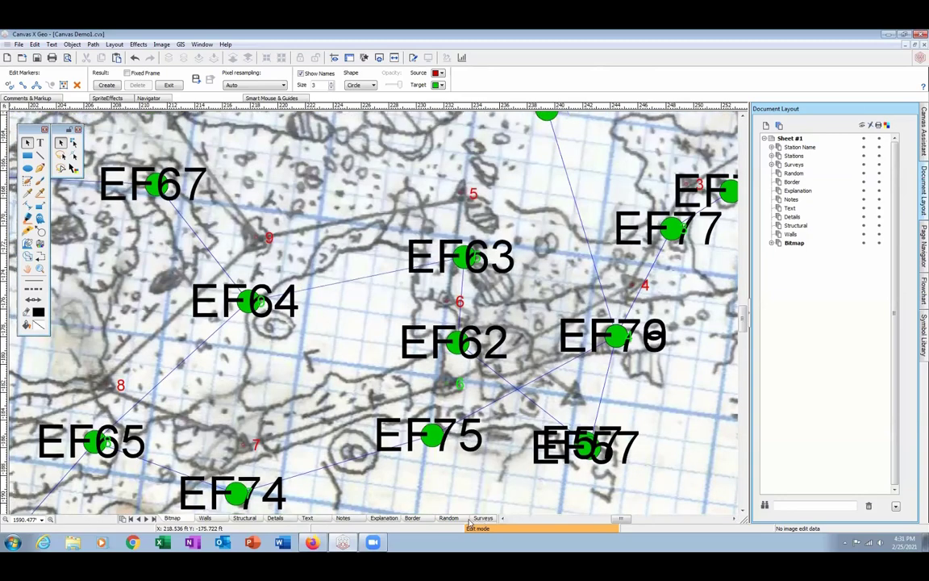
scroll(484, 492, up, 1)
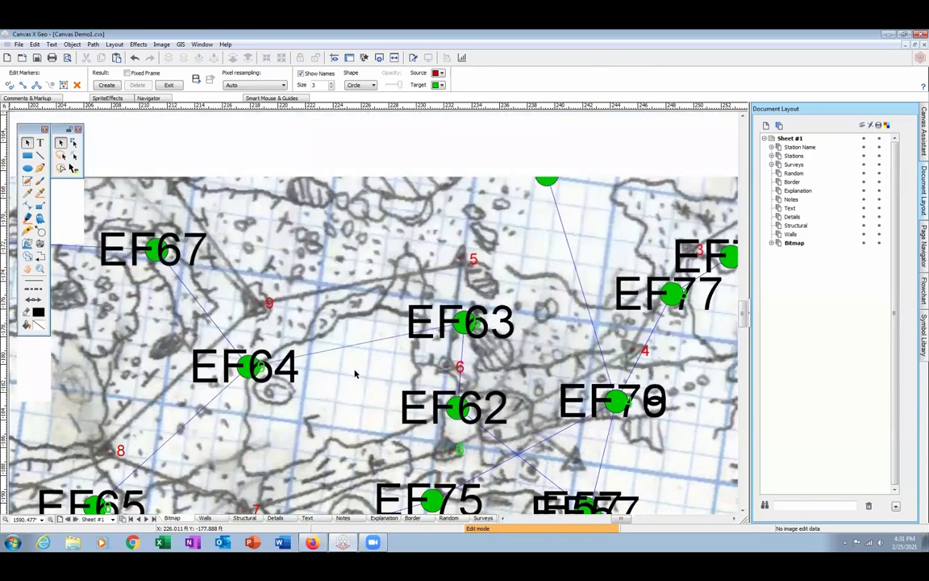
- Add the last three warp point pairs, linking the sketch's western stations to survey stations EF68, EF71 and EF72
click(10, 88)
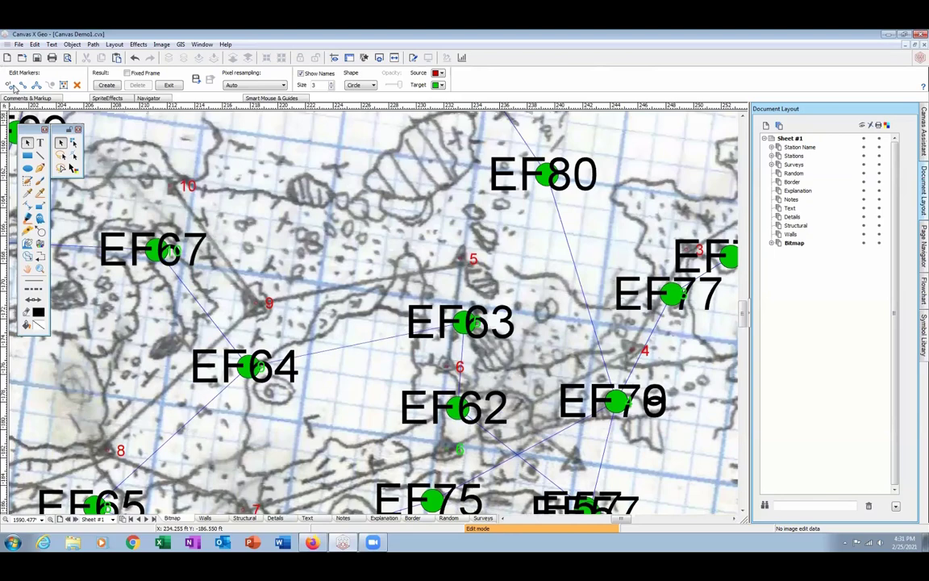
scroll(16, 99, left, 3)
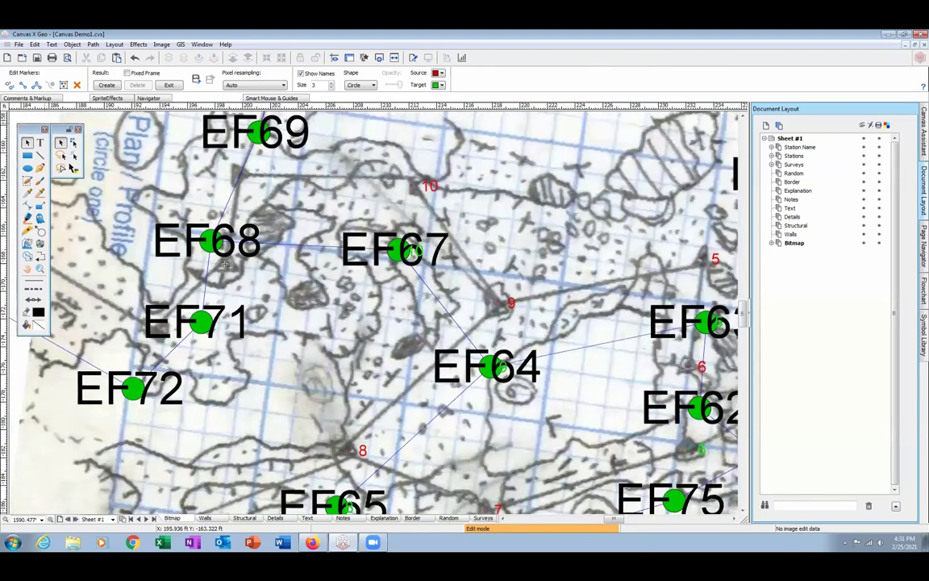
click(201, 322)
click(7, 84)
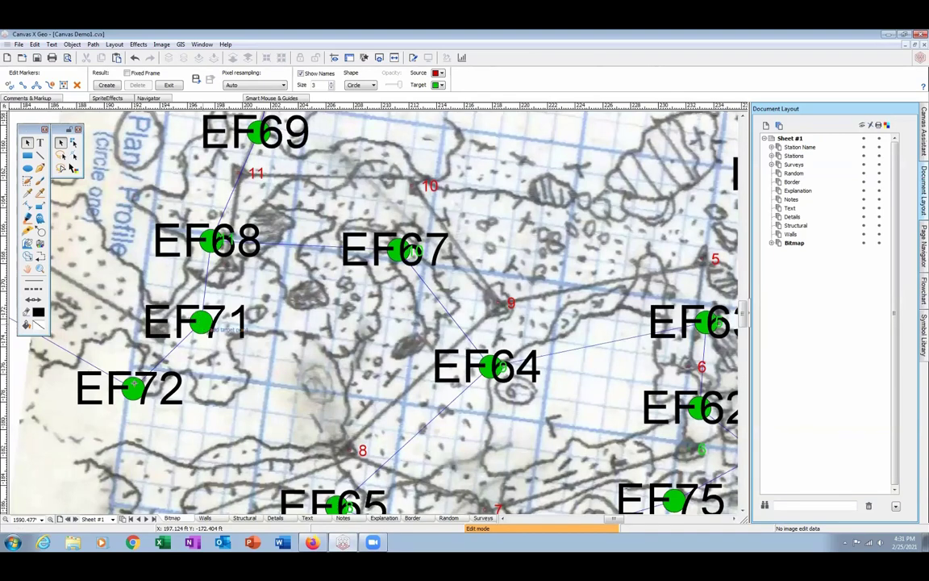
click(201, 323)
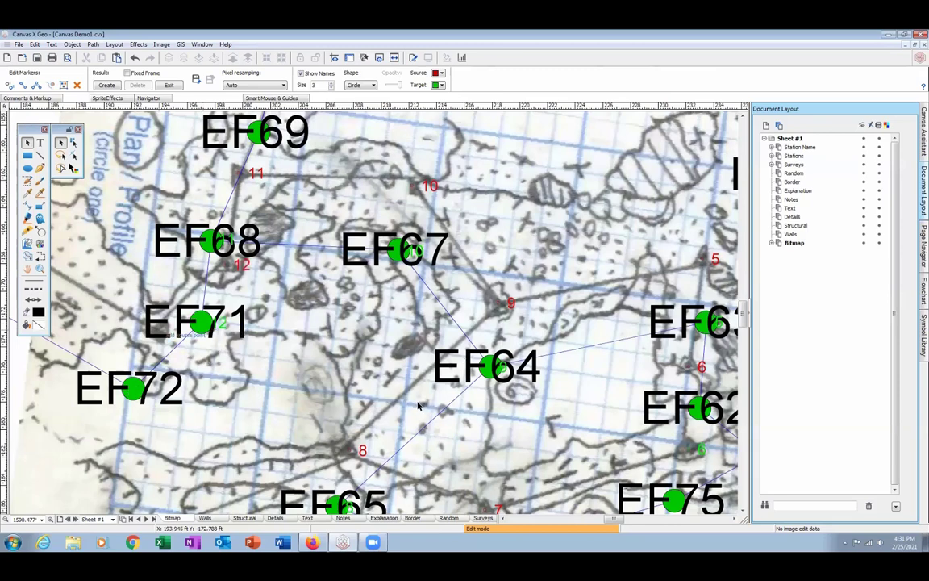
click(160, 330)
click(134, 388)
- Create the warped sketch with pixel resampling set to Auto, and hide the station name labels
click(282, 85)
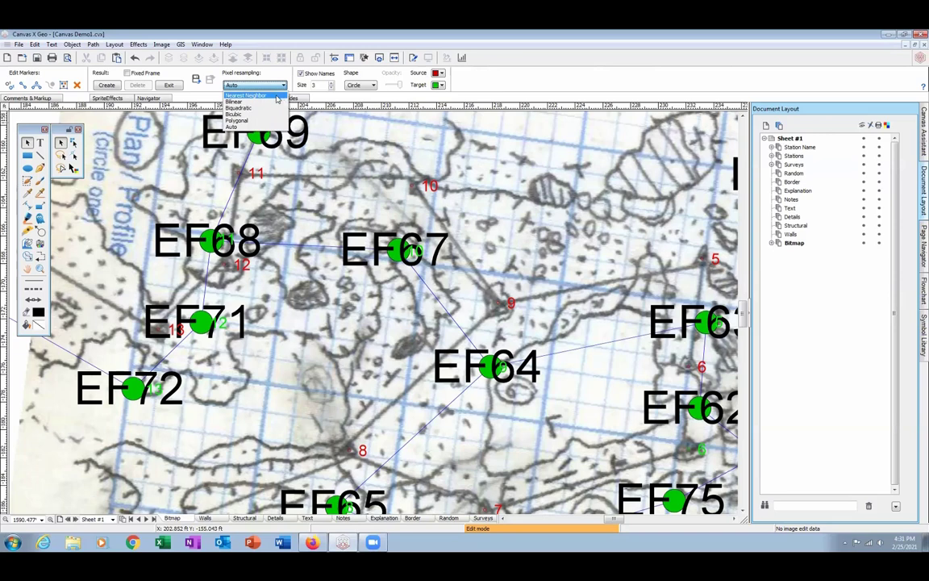
click(247, 128)
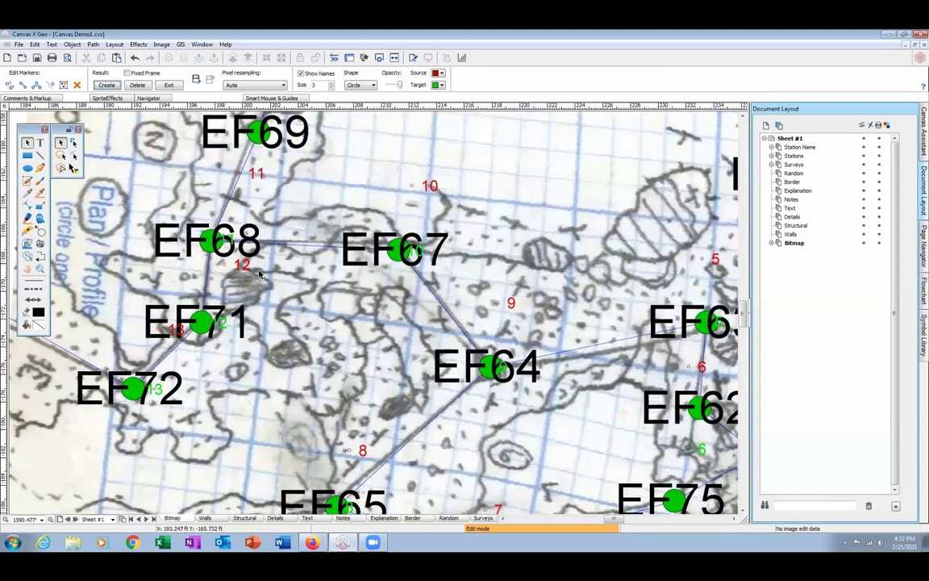
click(204, 323)
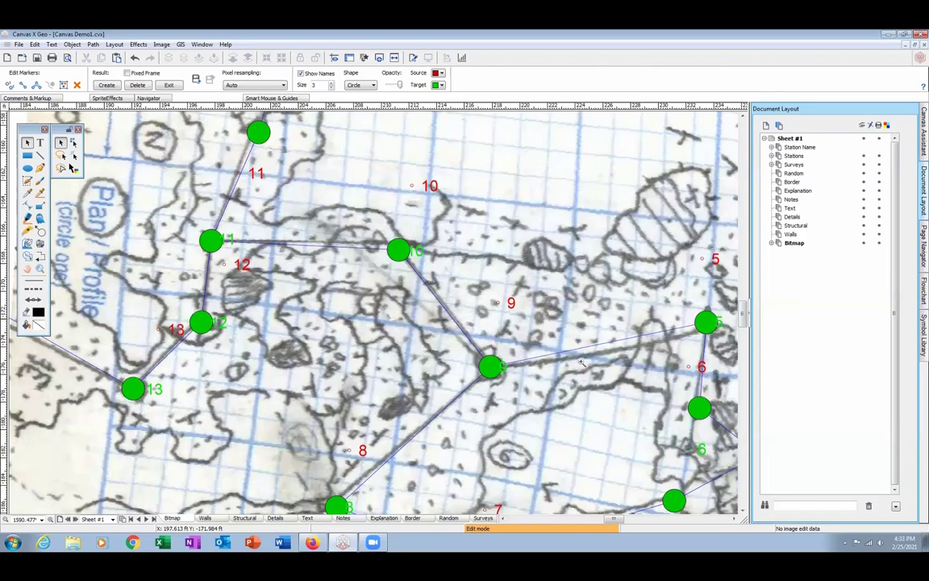
- Check the warped sketch against the whole station network and exit the Point to Point warp
scroll(577, 321, down, 5)
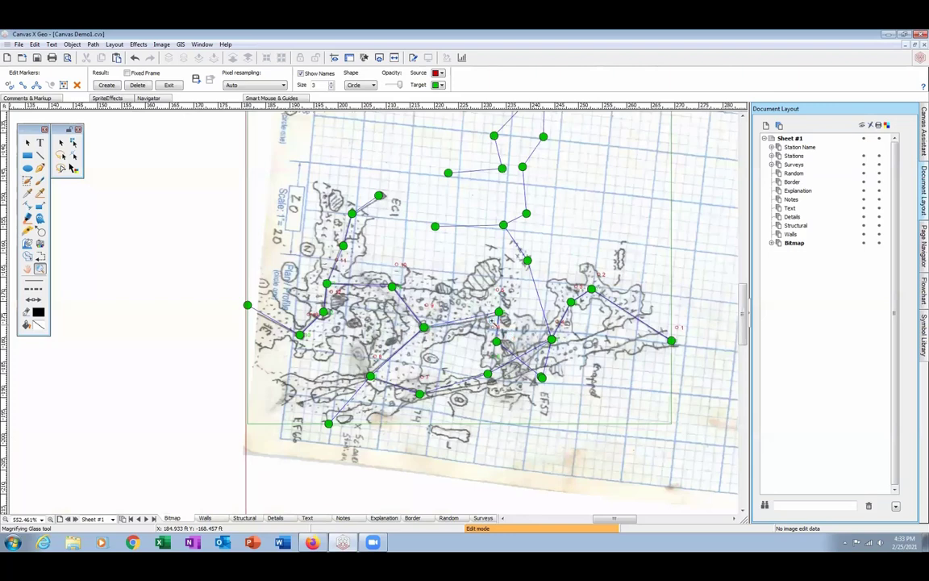
scroll(442, 284, down, 2)
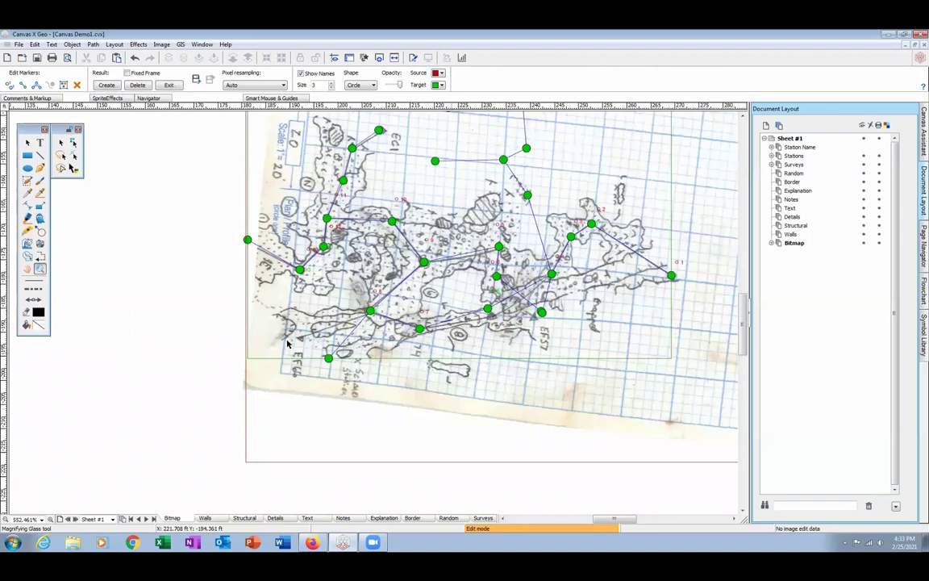
key(Escape)
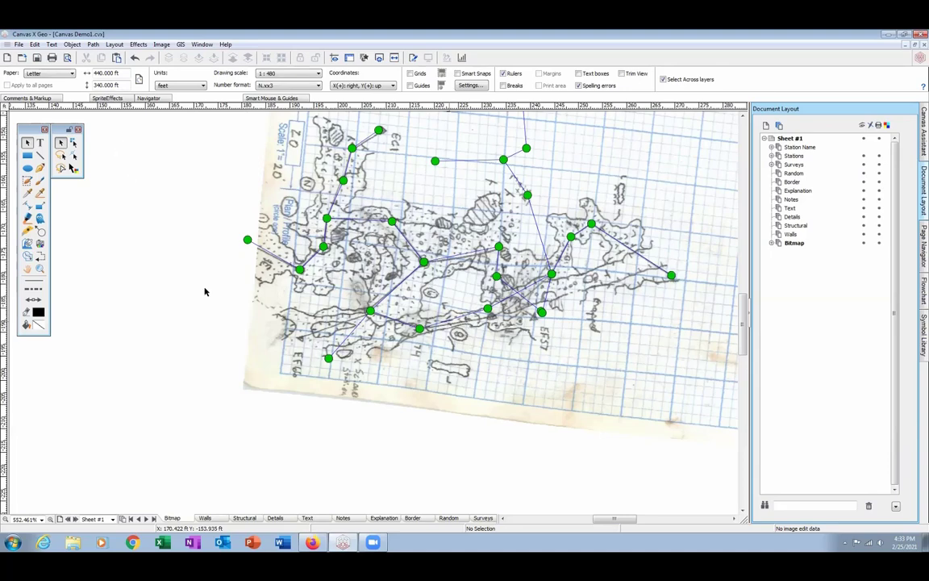
- Move the unwarped original sketch aside to compare it with the warped copy, and return it beneath
scroll(205, 291, up, 5)
click(109, 184)
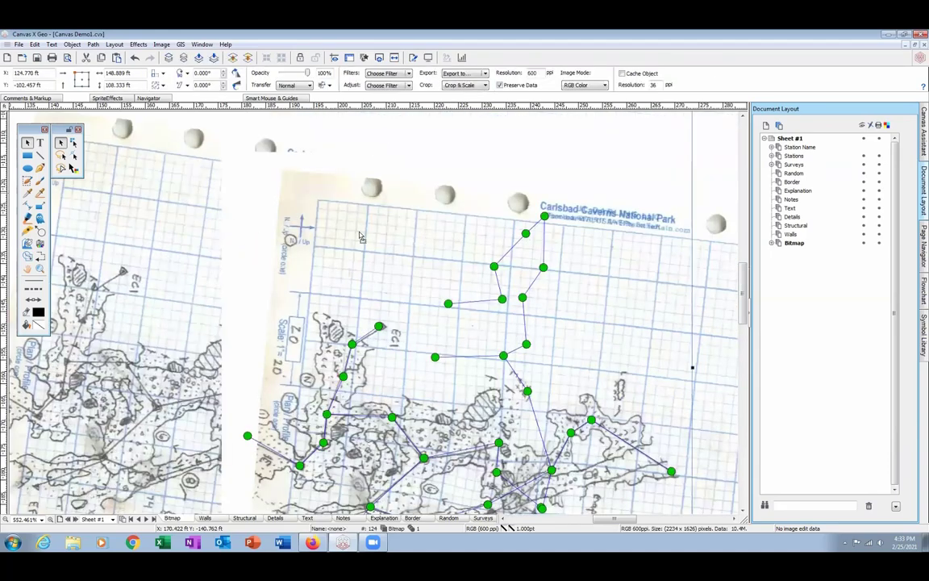
click(551, 312)
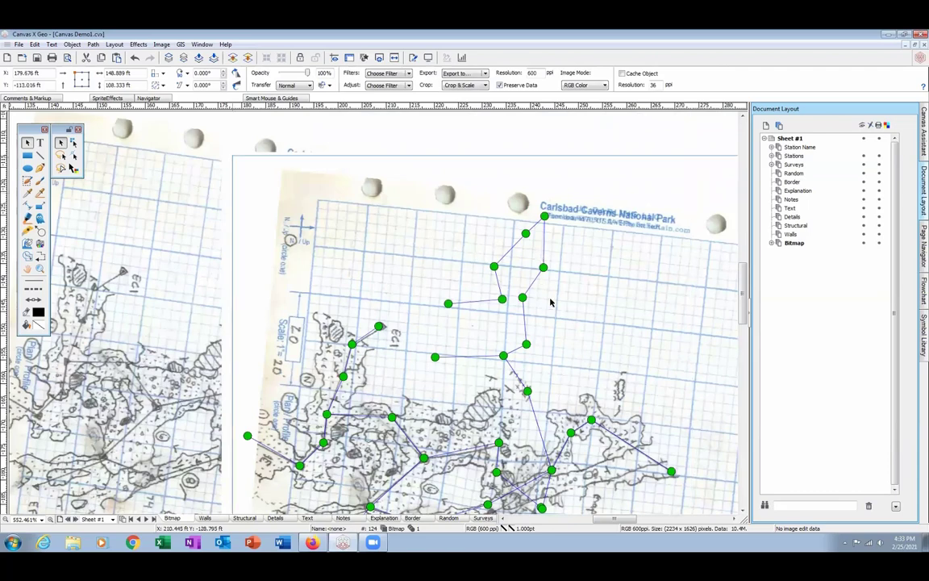
key(Delete)
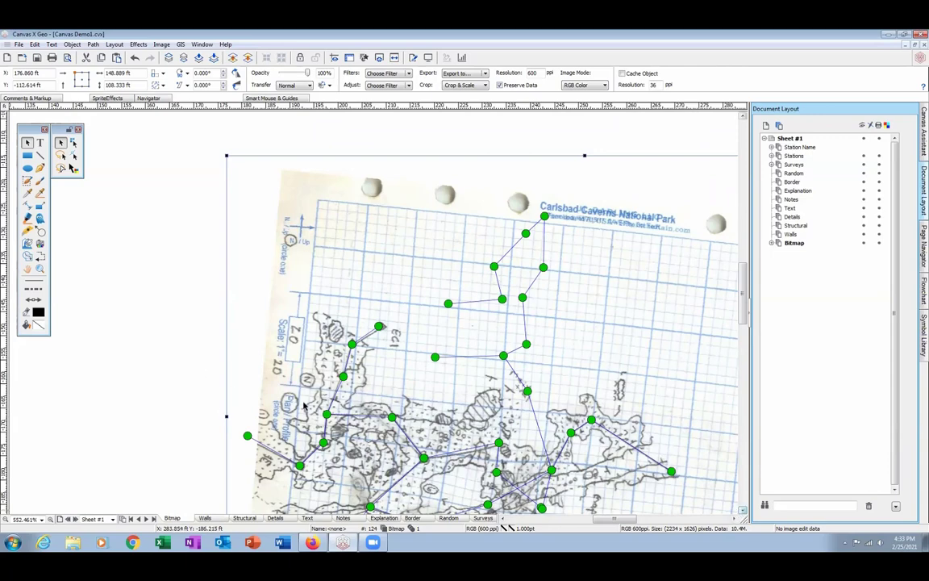
scroll(390, 298, down, 5)
key(Escape)
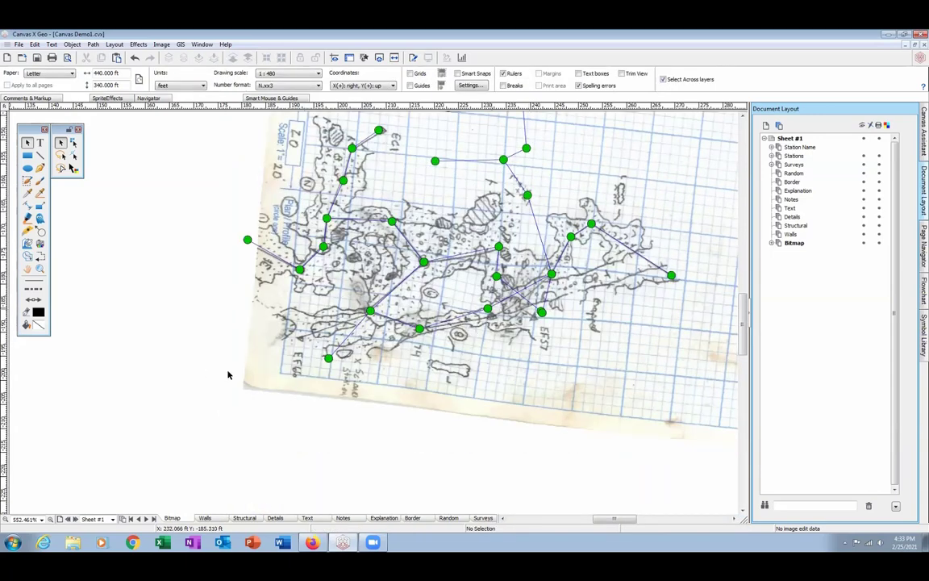
- Make Walls the active layer for tracing the passage between EF64 and EF74
click(39, 269)
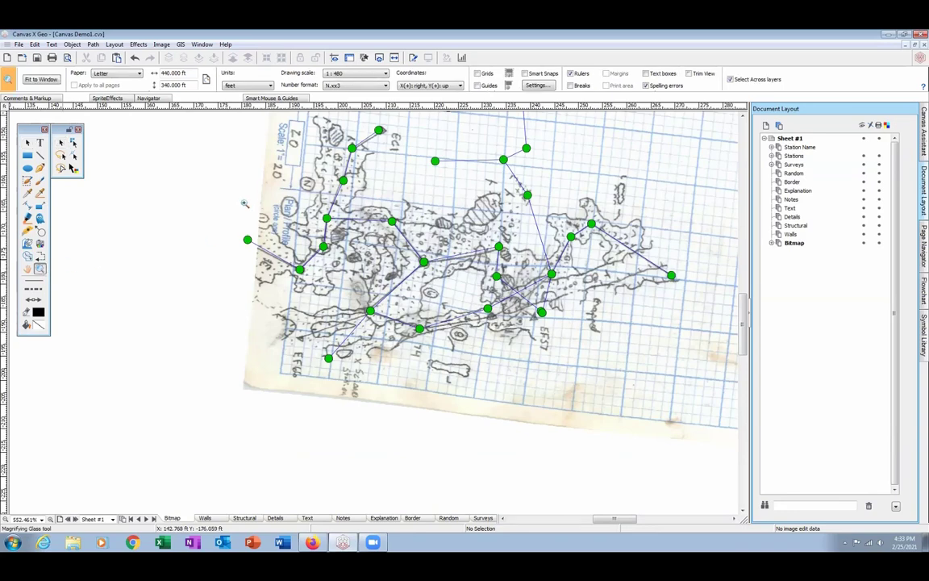
click(583, 453)
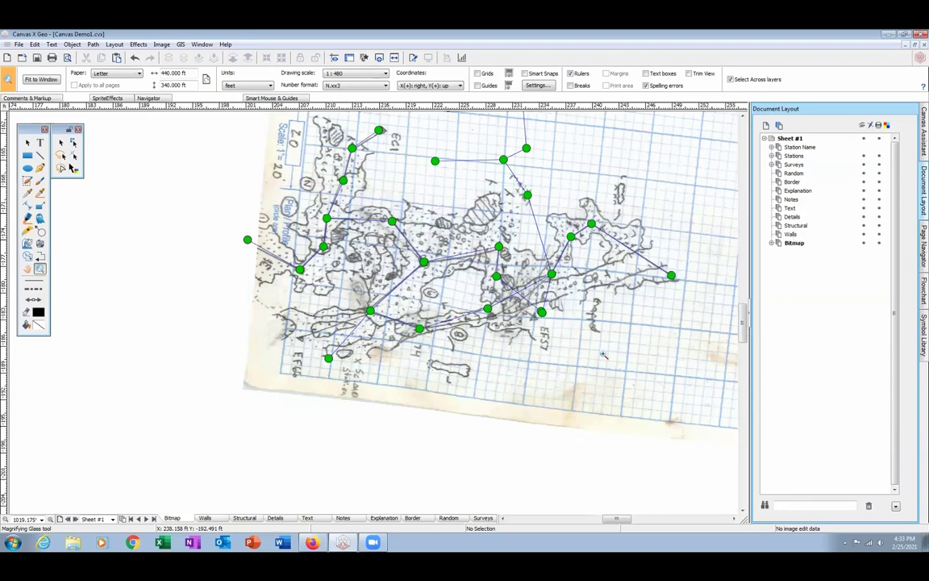
click(457, 278)
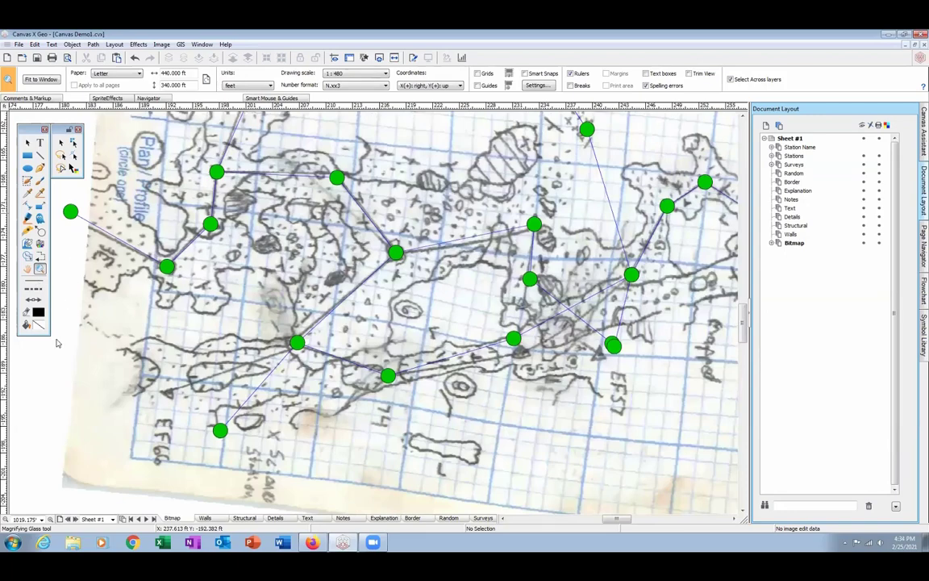
click(79, 371)
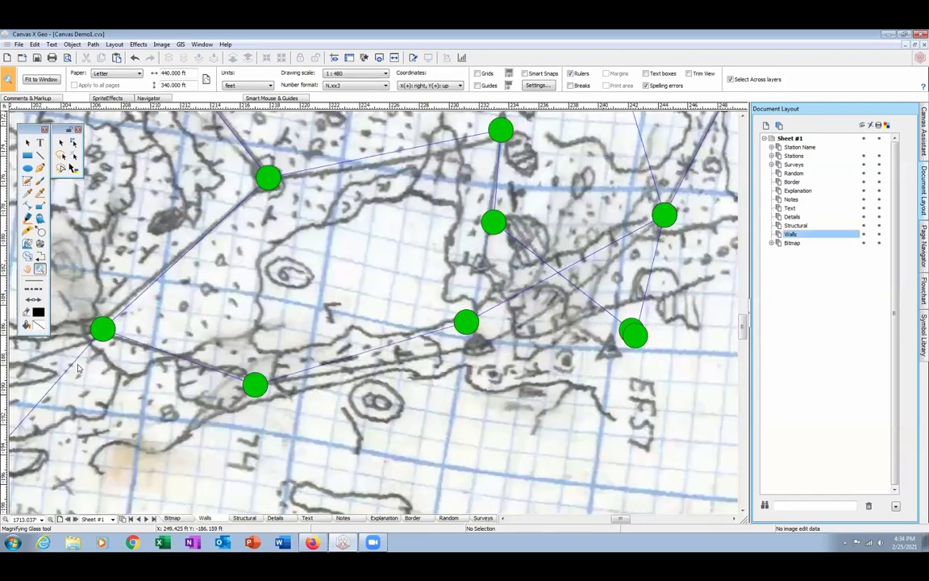
- Trace the central block's west wall, about 7.8 ft tall, with the Curve tool and its north and east walls, about 9.3 by 6.6 ft, freehand
click(46, 171)
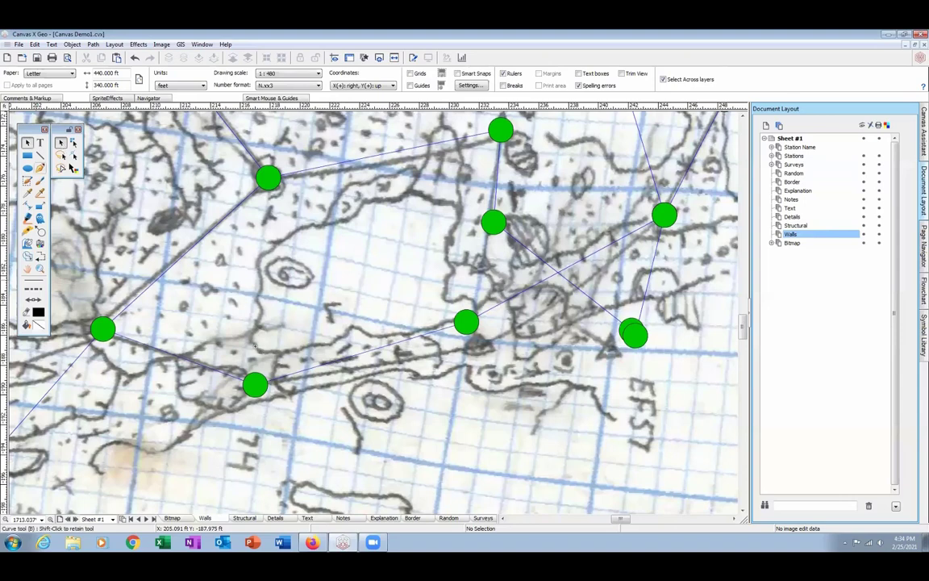
mouse_move(256, 349)
mouse_down()
mouse_move(260, 261)
mouse_move(288, 237)
mouse_up()
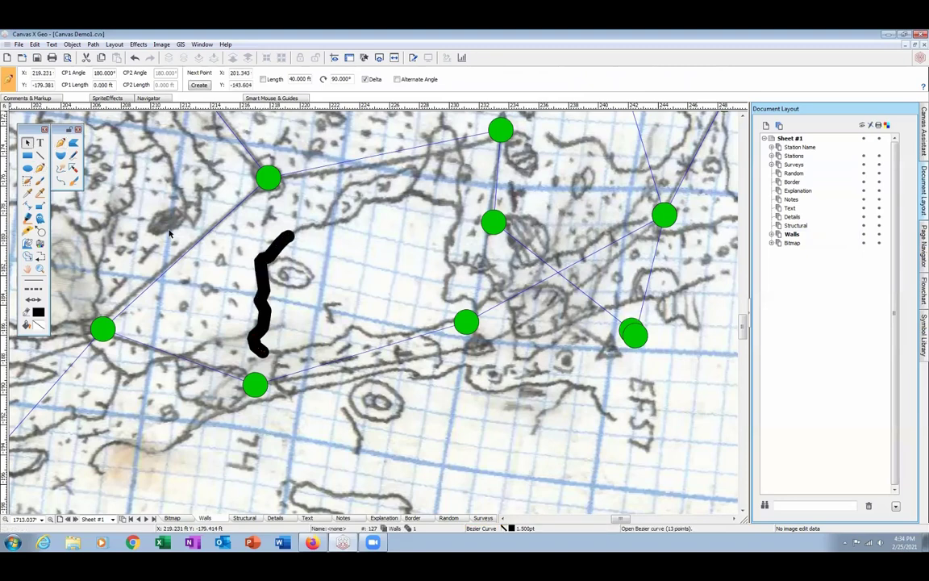
click(73, 155)
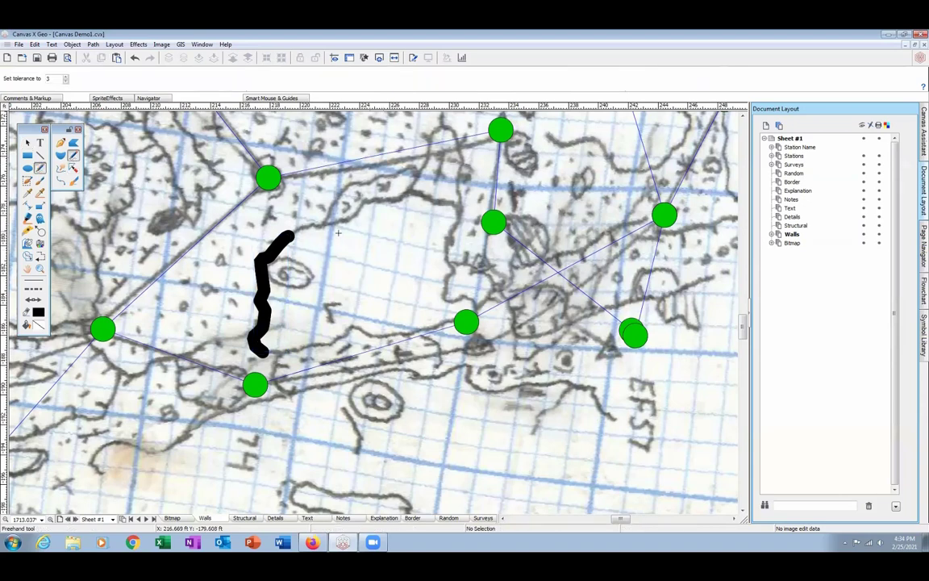
mouse_move(307, 229)
mouse_down()
mouse_move(379, 204)
mouse_move(444, 200)
mouse_move(452, 210)
mouse_move(442, 297)
mouse_up()
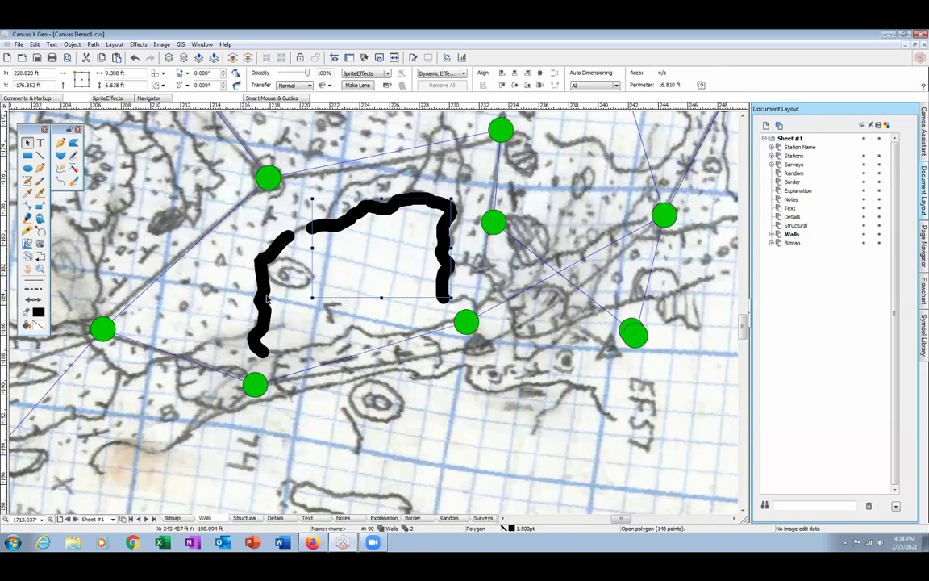
- Compare the point counts of the two traced walls and run Reduce Points on the freehand wall at a tight setting
click(242, 270)
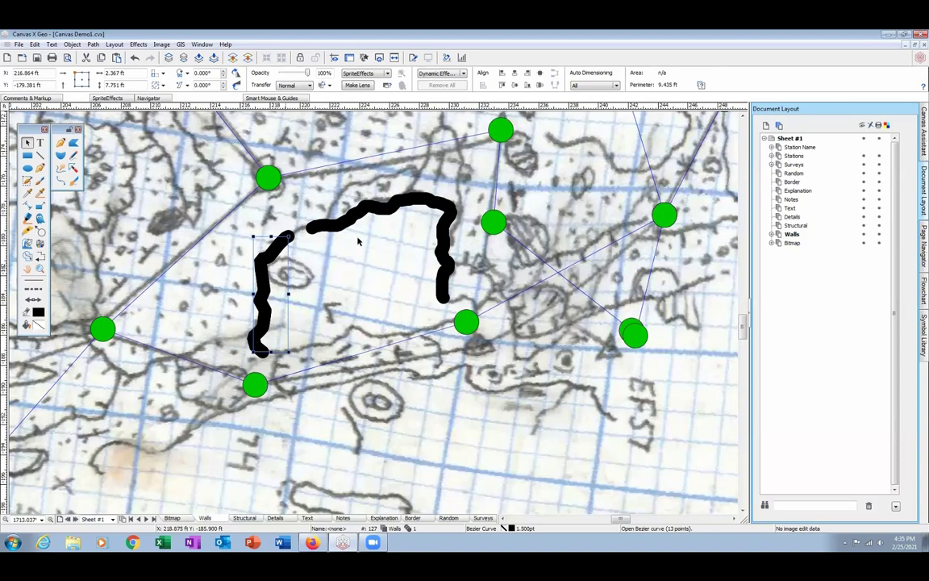
click(382, 209)
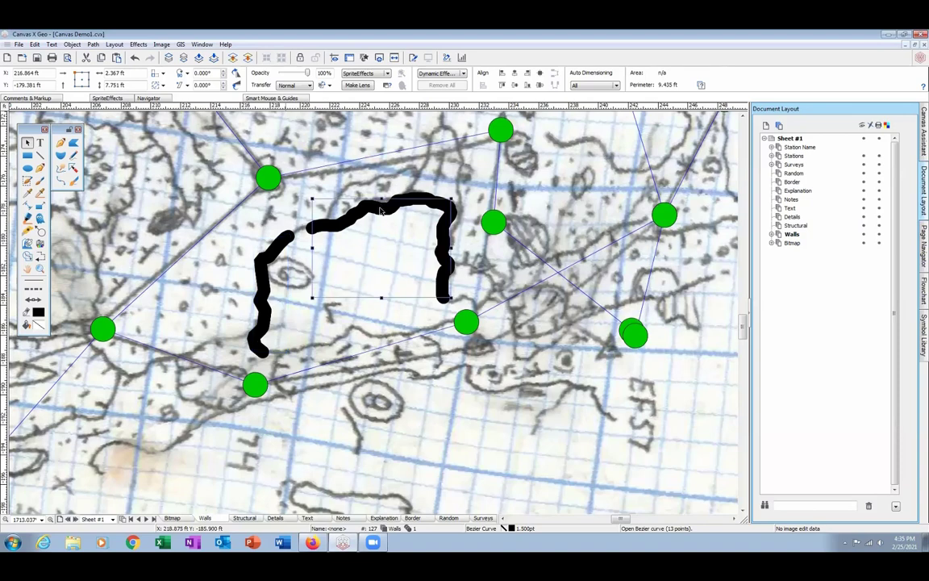
click(92, 45)
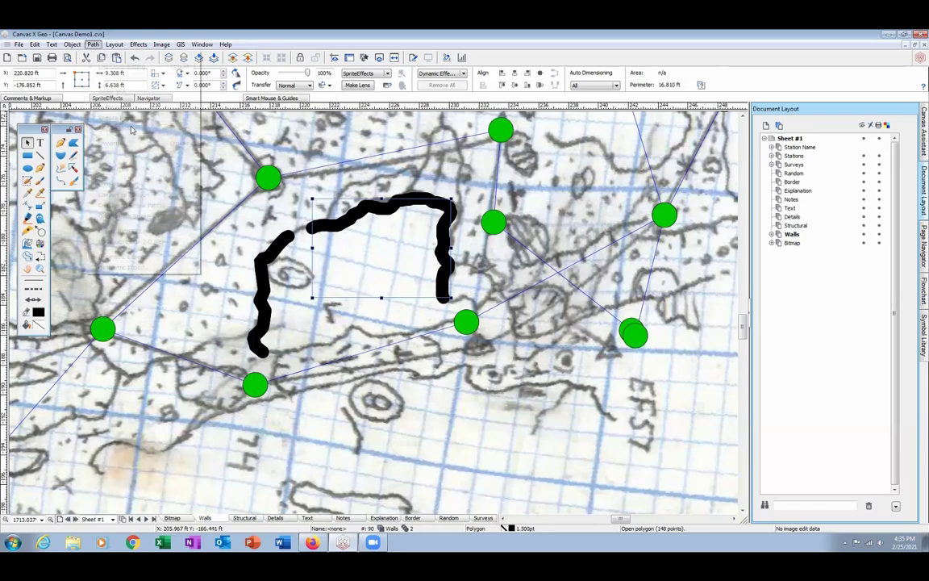
click(130, 118)
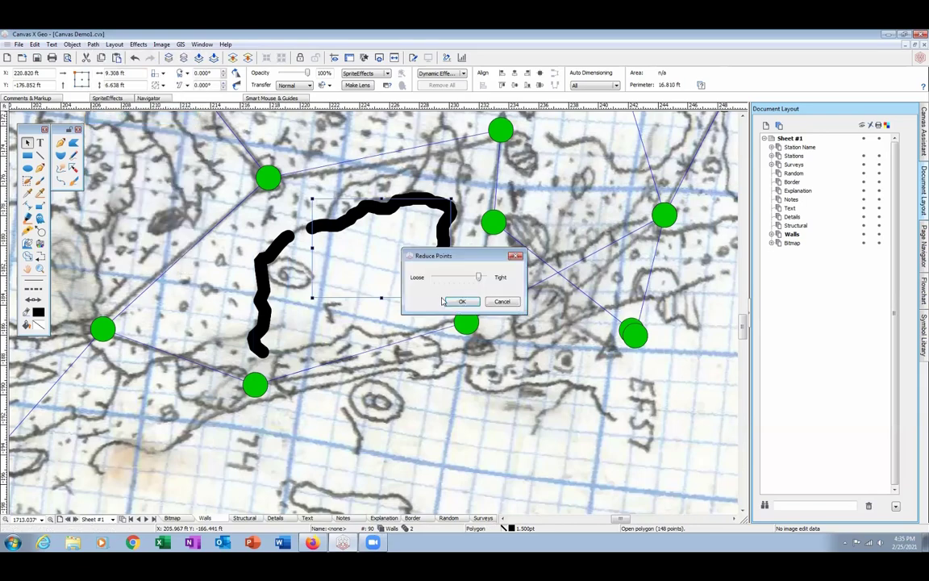
drag(478, 278, 484, 279)
click(455, 301)
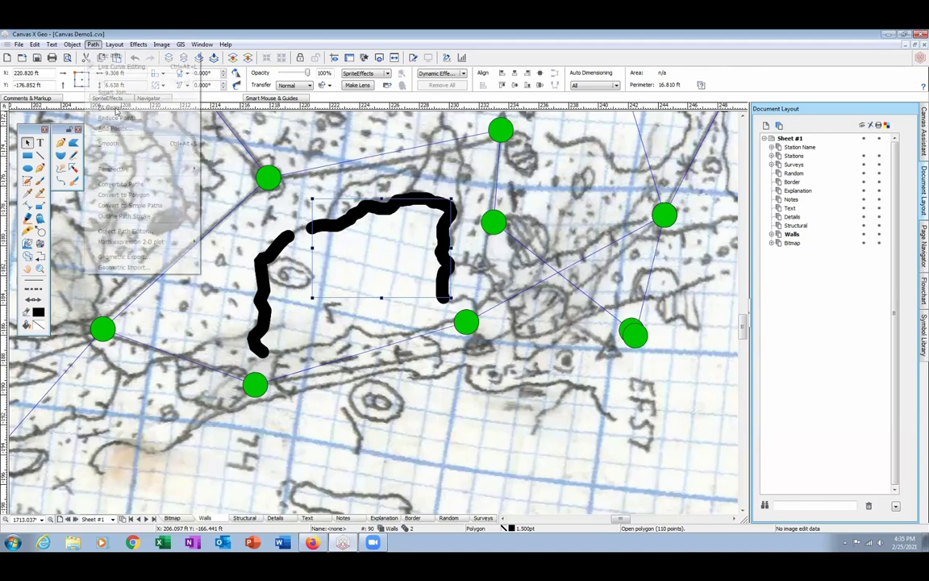
- Run Reduce Points on the freehand north and east wall again with a slightly looser setting
click(94, 44)
click(118, 118)
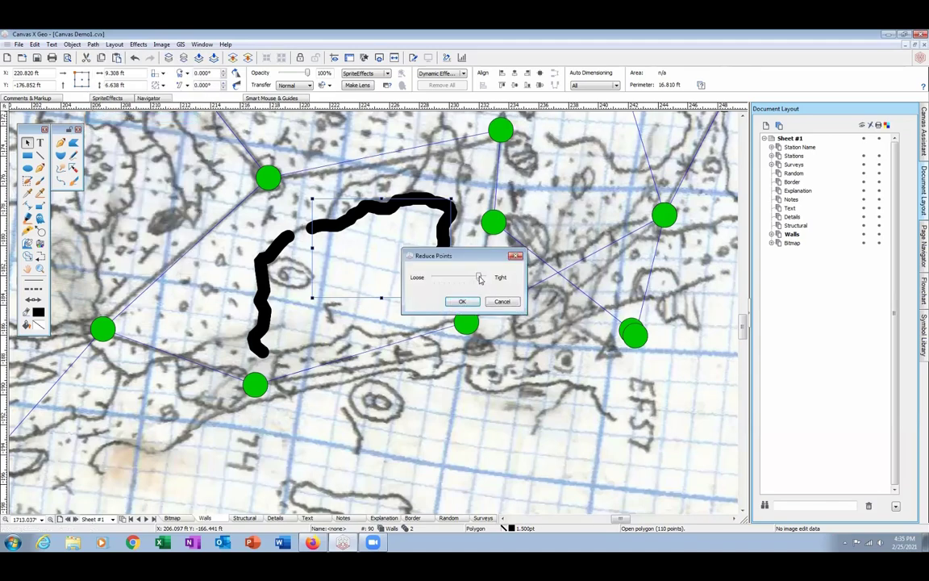
drag(479, 278, 473, 278)
click(473, 303)
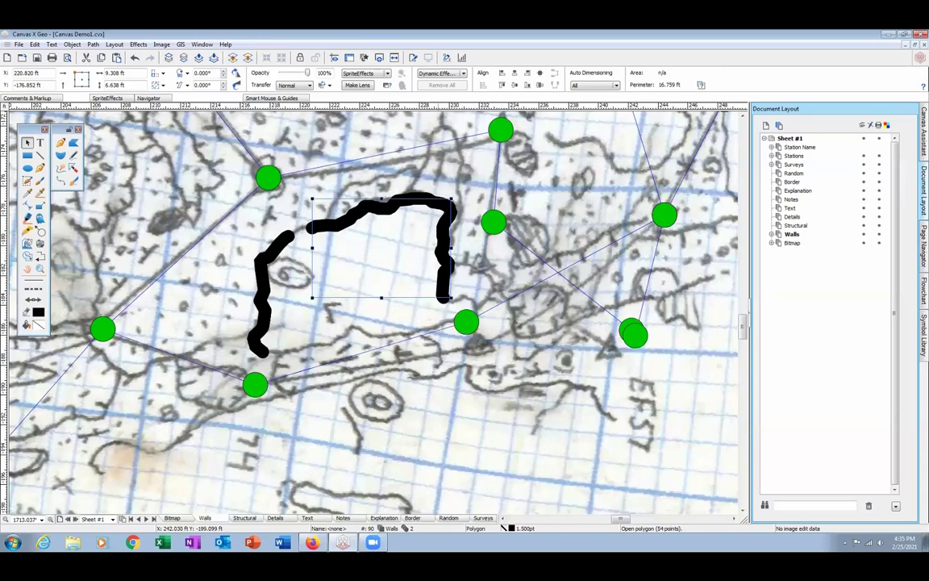
click(455, 436)
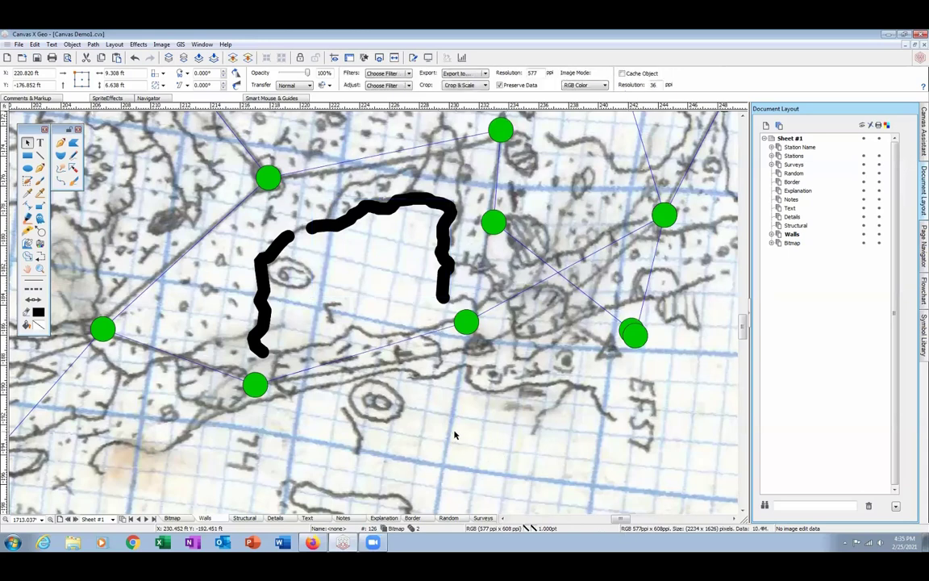
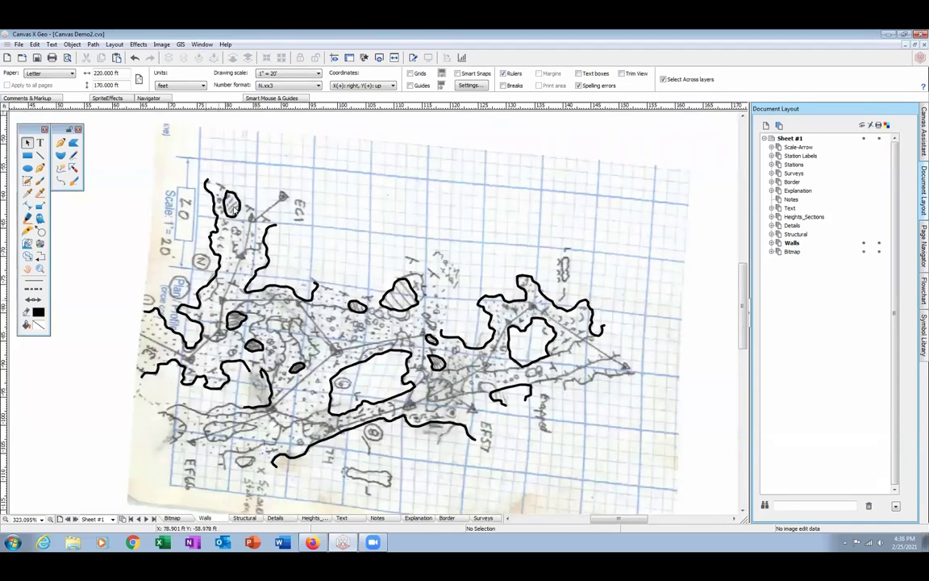
- Return to Canvas Demo1.cvx and trace the loop above the block's north wall as a 1 pt Structural curve, about 3.6 by 5.1 ft
key(alt+w)
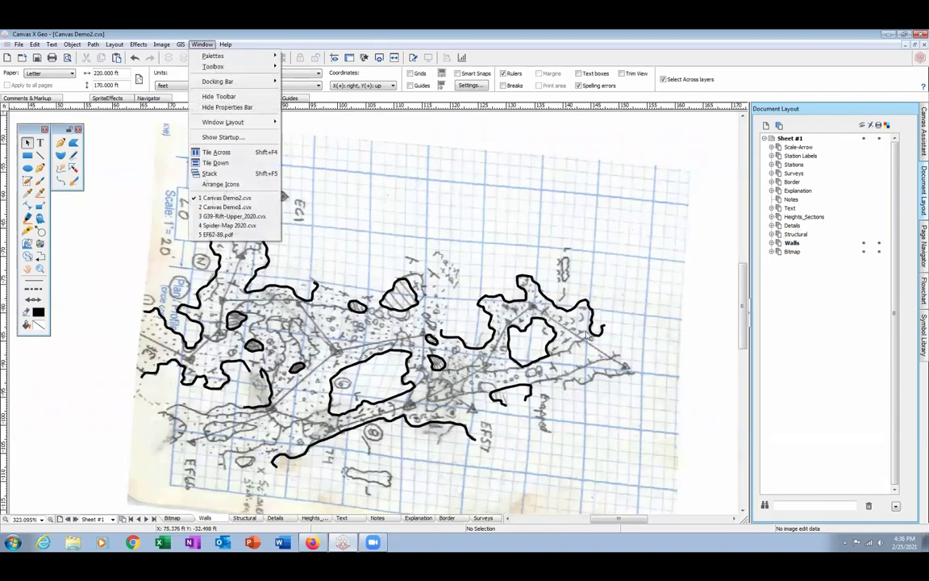
key(2)
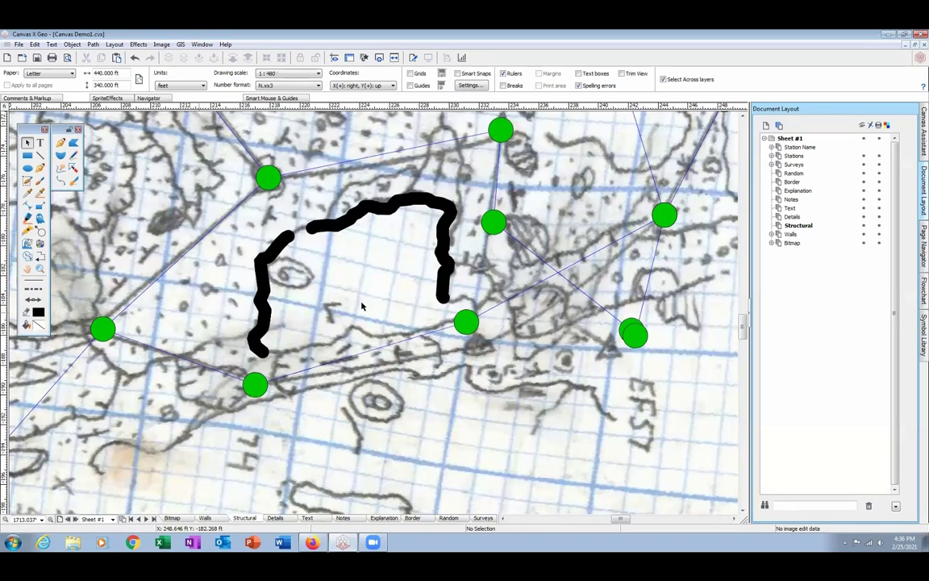
click(33, 280)
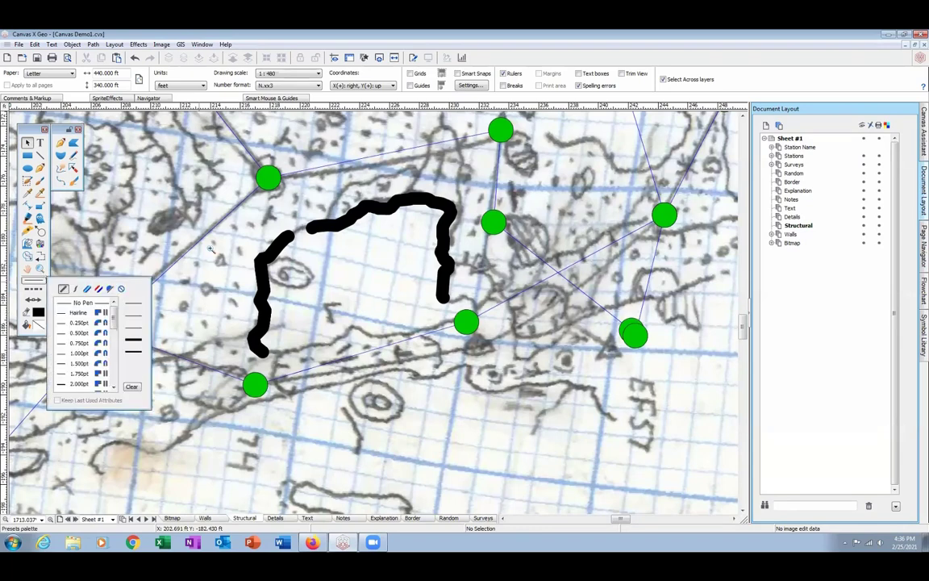
click(40, 171)
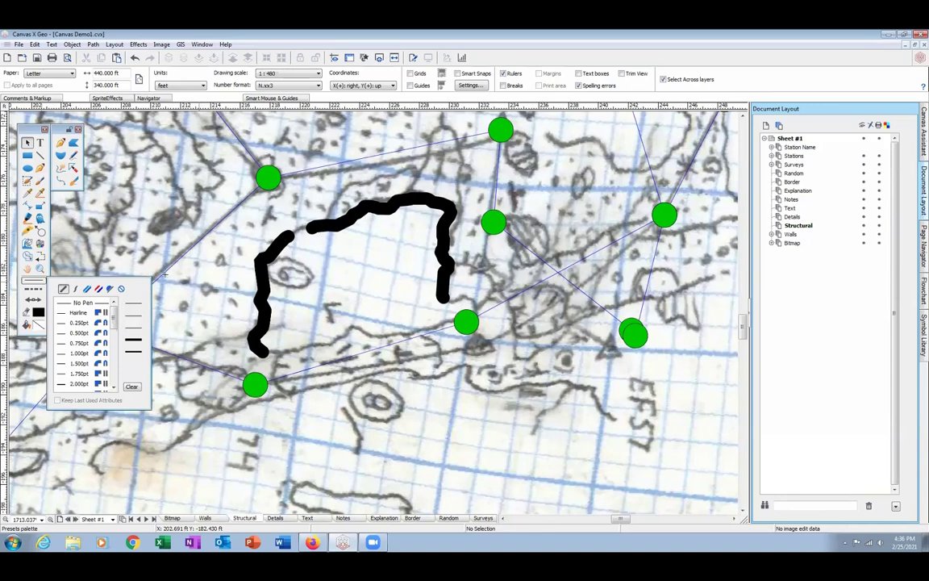
click(229, 389)
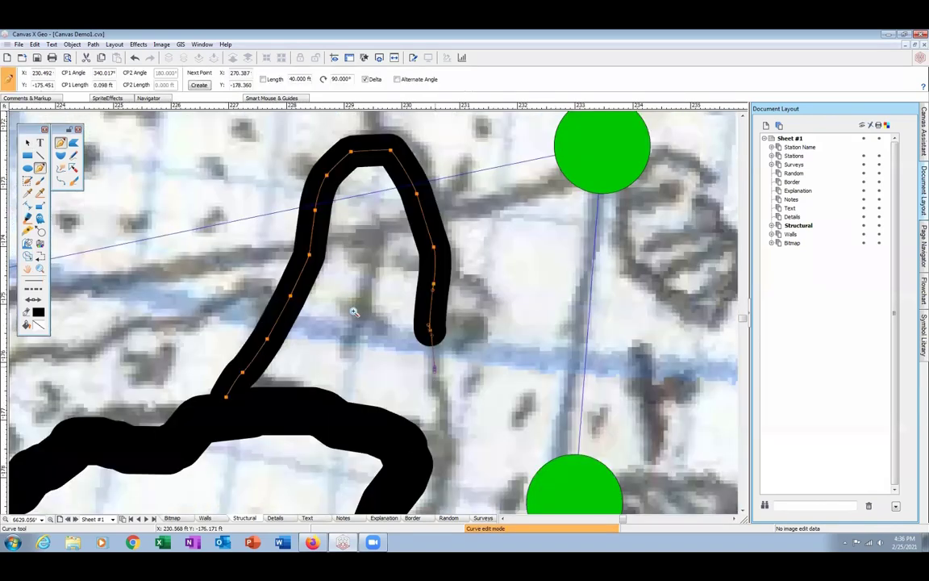
key(Escape)
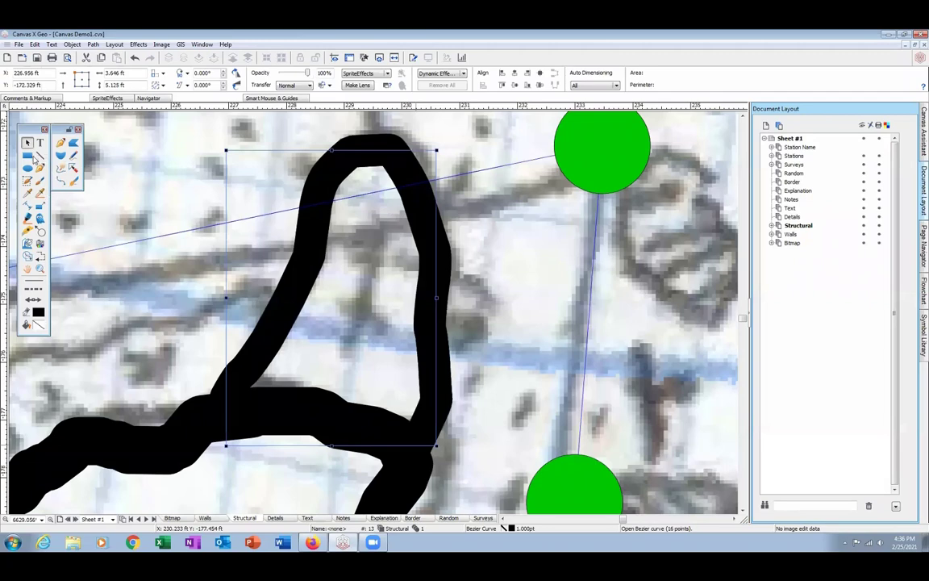
- Trace two ledge lines with the Curve tool, one about 8 ft long to the northwest and one about 14 ft long to the east
scroll(373, 313, down, 4)
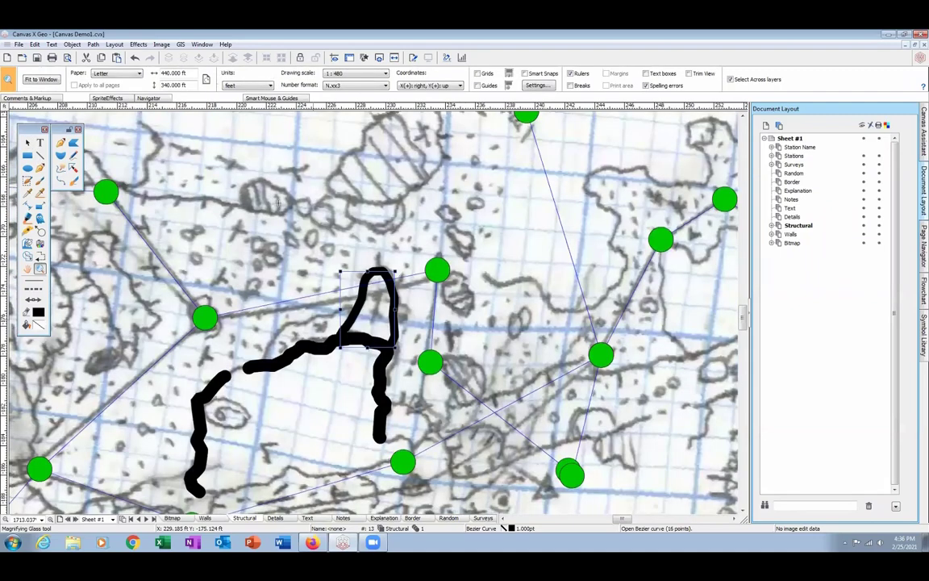
key(l)
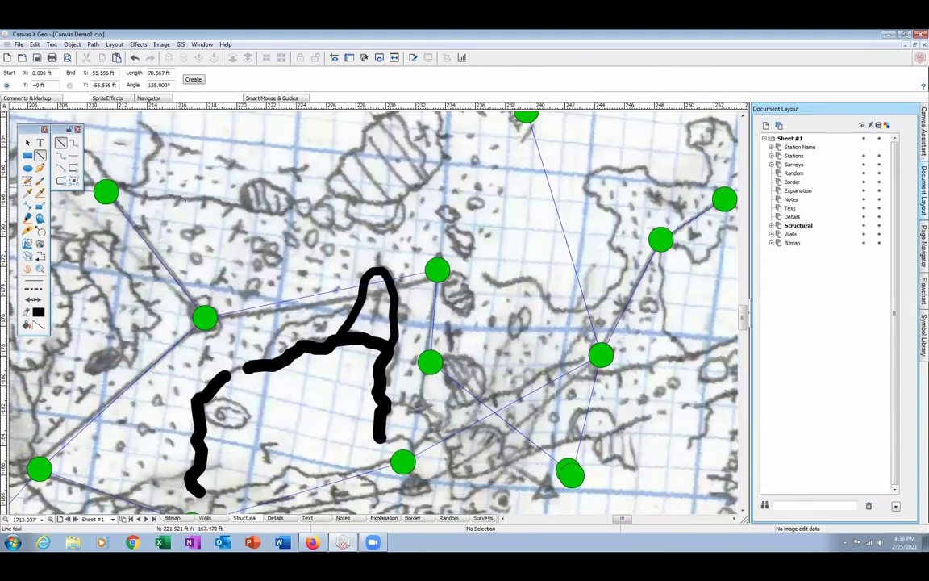
key(c)
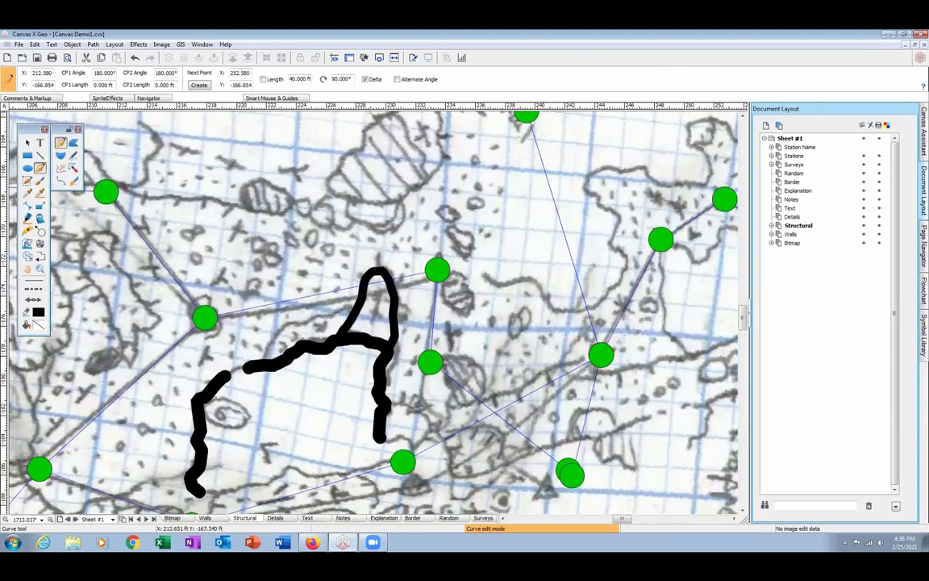
drag(123, 191, 244, 205)
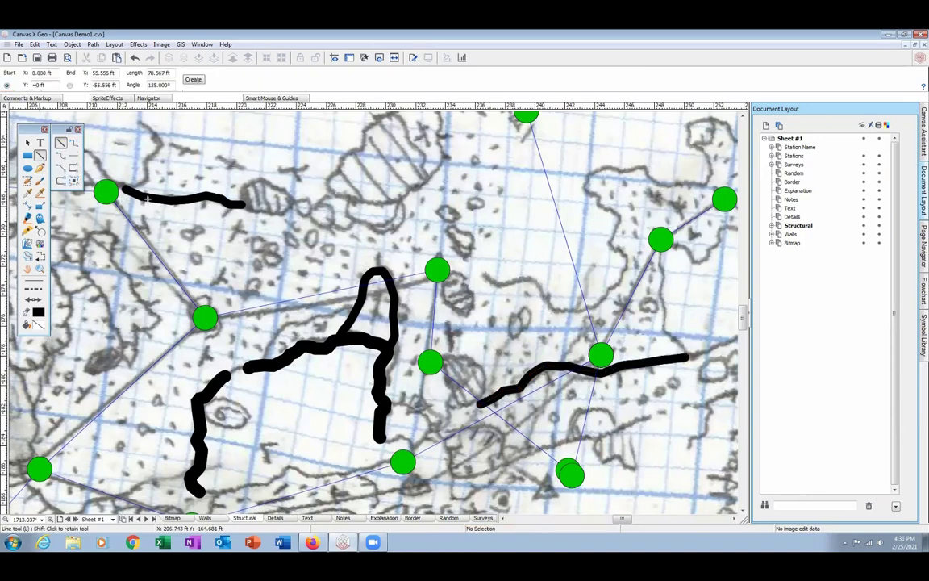
- Draw three short ledge ticks below the northwest line and five ticks about 0.65 ft long around the outside of the loop
drag(144, 200, 229, 215)
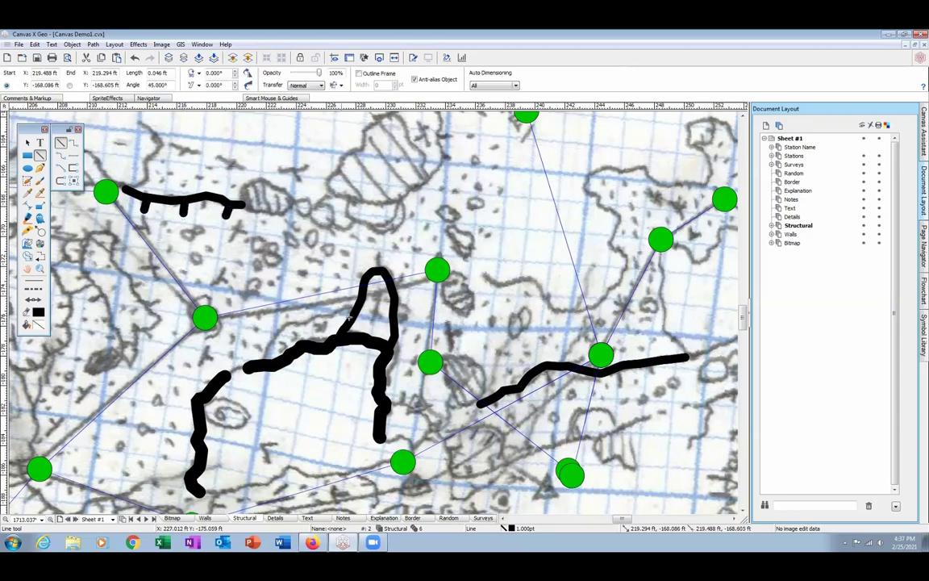
mouse_move(351, 274)
mouse_down()
mouse_move(360, 282)
mouse_move(395, 270)
mouse_up()
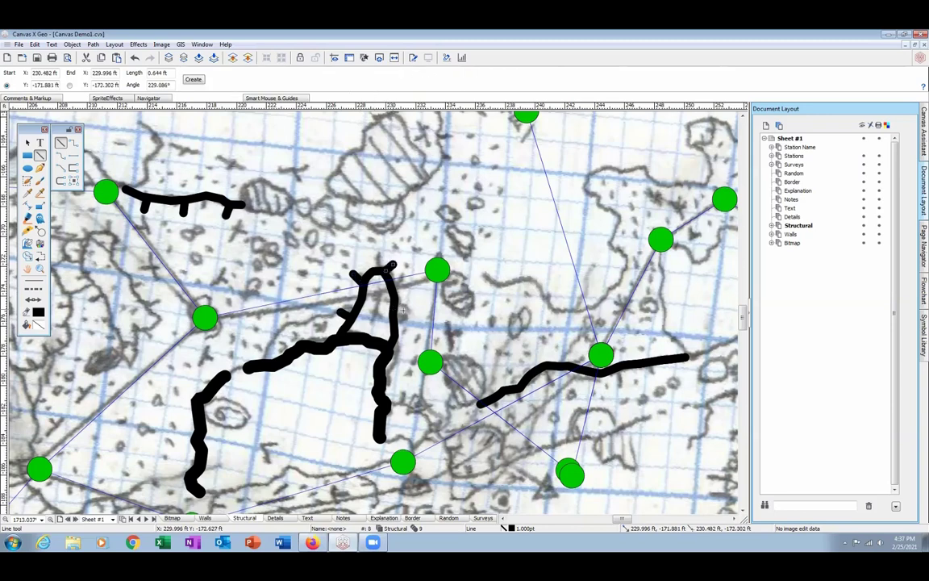
drag(395, 311, 404, 343)
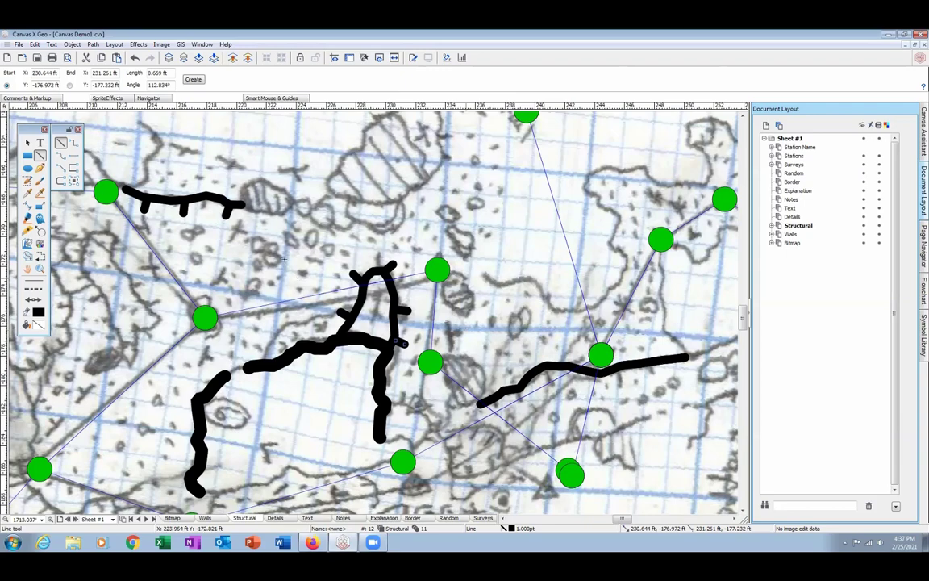
- Trace the ceiling ledge above the northwest line with a curve about 11.4 by 1.7 ft and give it a long, widely spaced dash pattern
scroll(187, 282, up, 2)
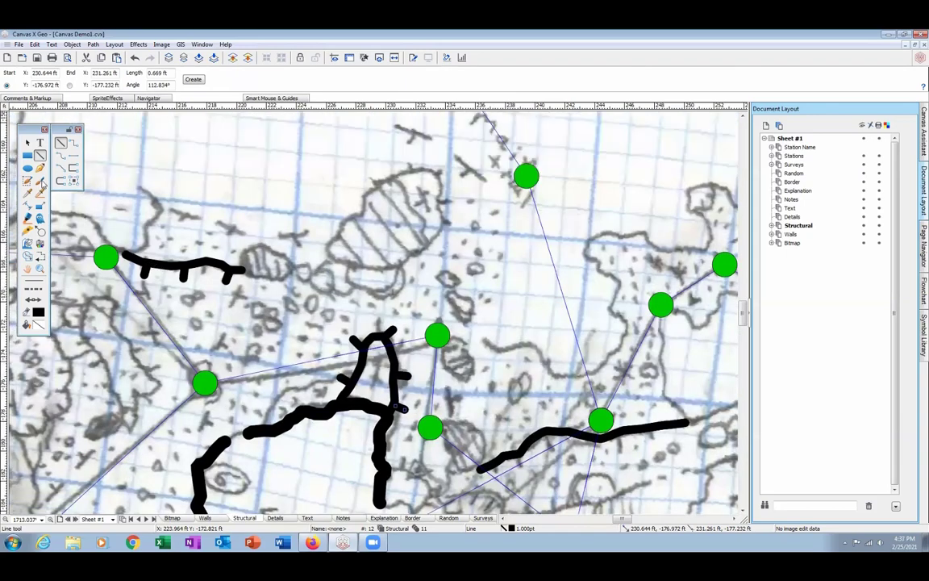
scroll(170, 279, up, 2)
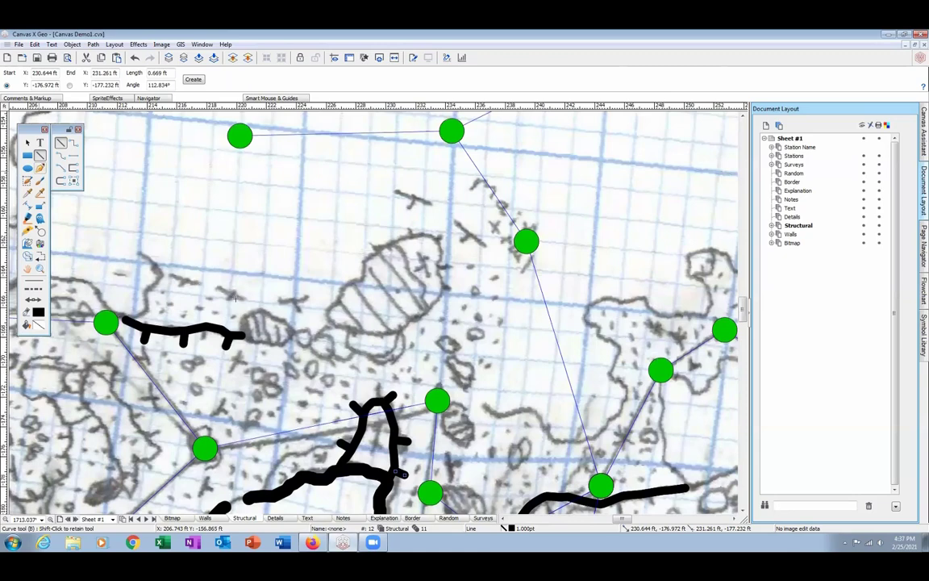
key(b)
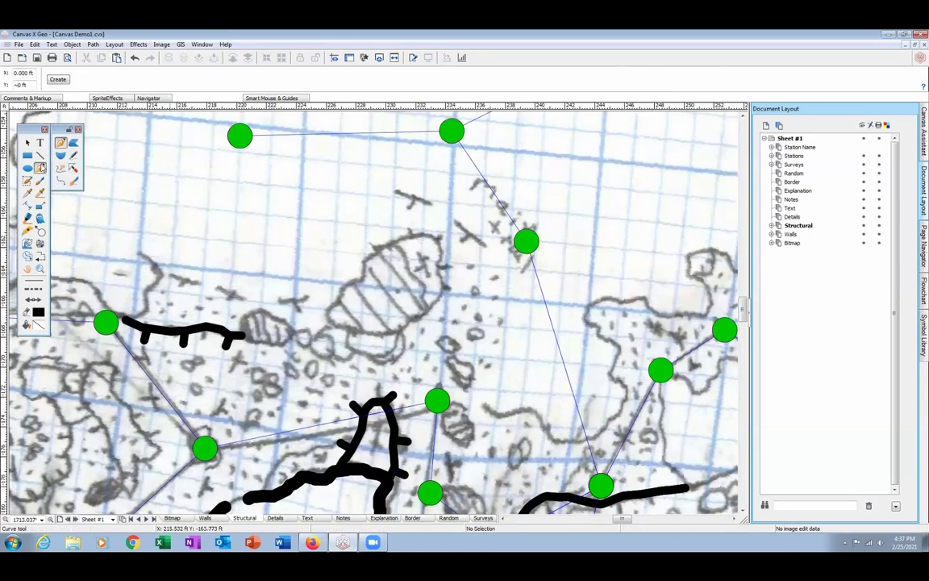
mouse_move(167, 273)
mouse_down()
mouse_move(321, 290)
mouse_move(343, 275)
mouse_up()
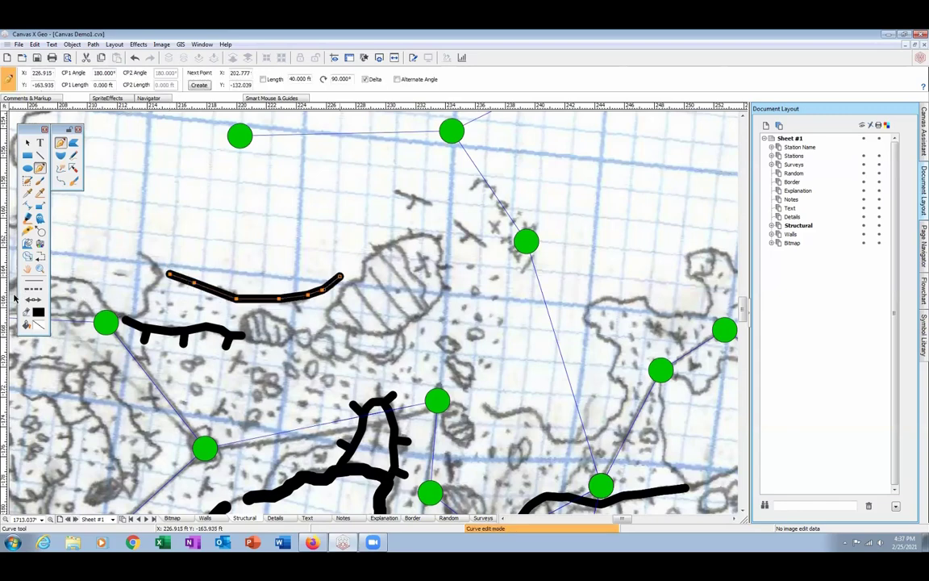
click(30, 292)
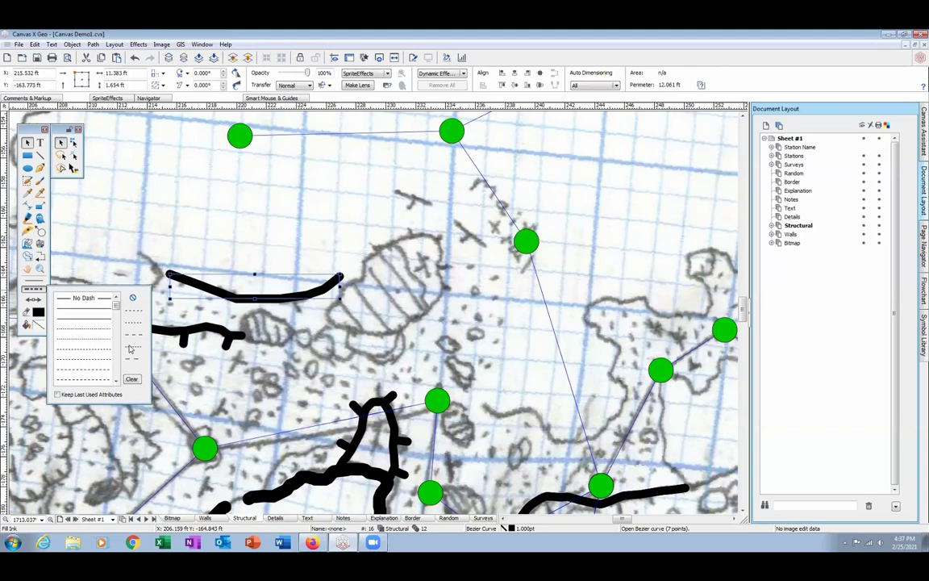
click(118, 303)
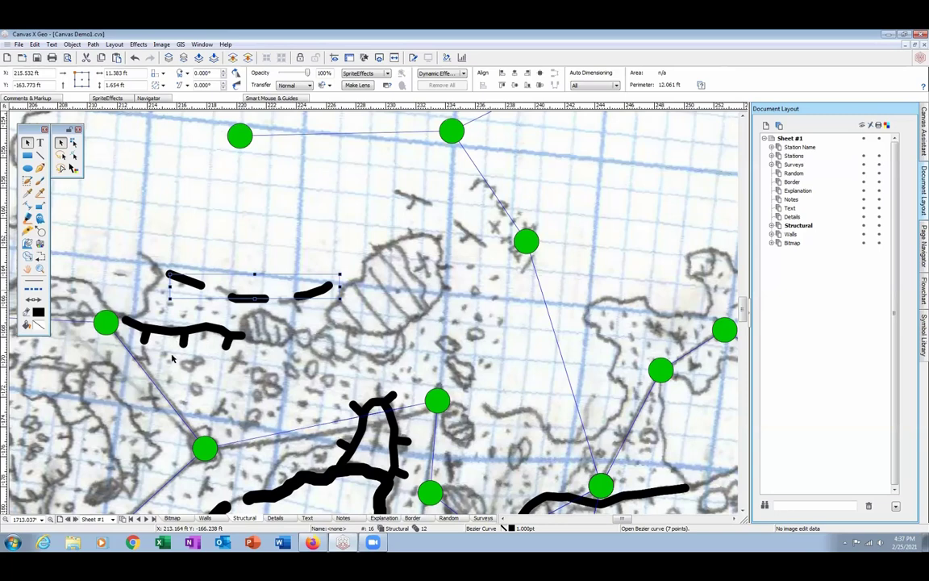
click(121, 214)
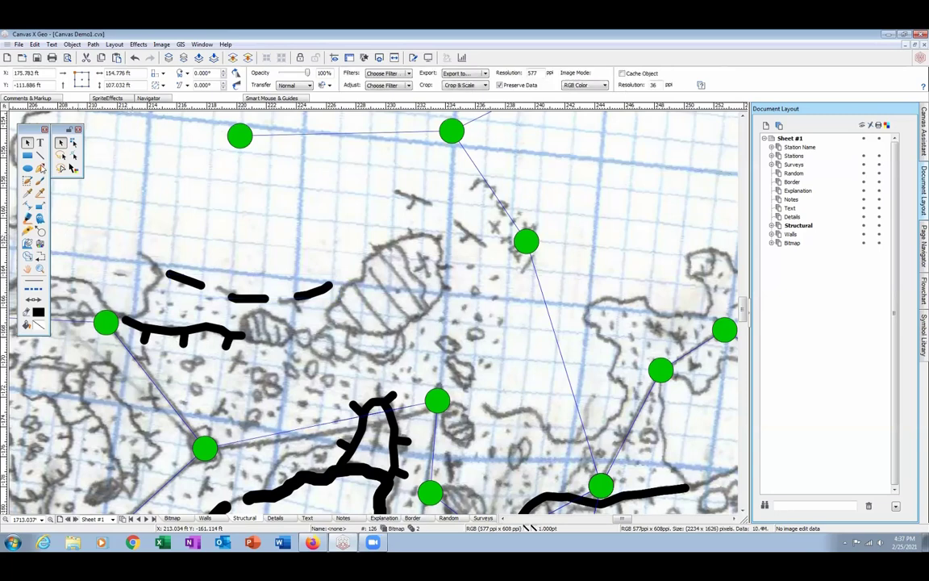
- Draw a tick about 0.8 ft long on the lower side of each of the dashed curve's three dashes
click(39, 155)
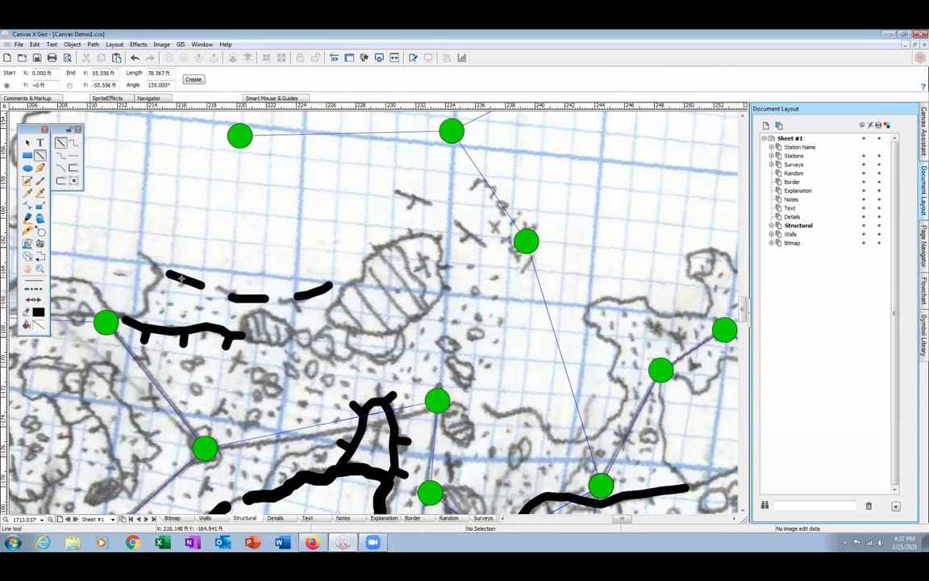
drag(181, 278, 177, 289)
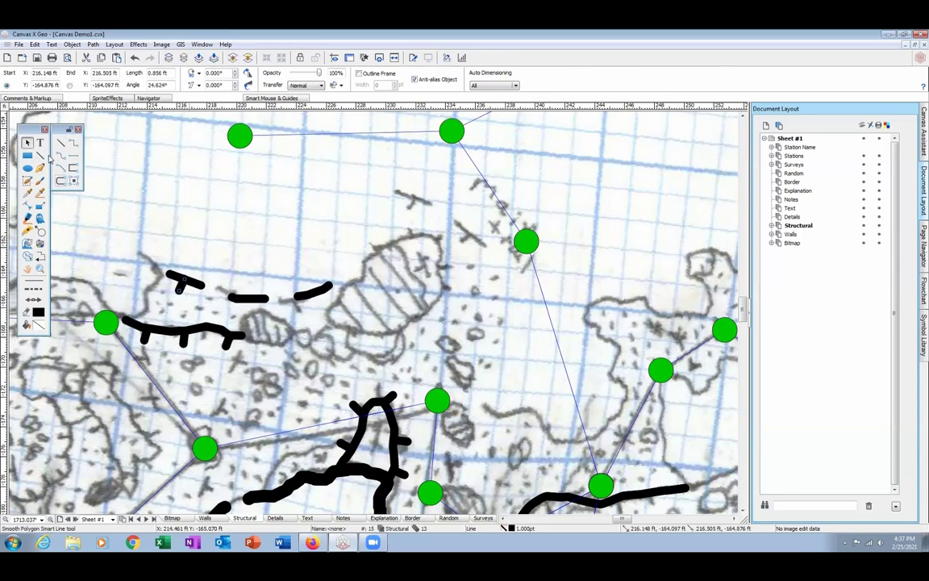
click(40, 156)
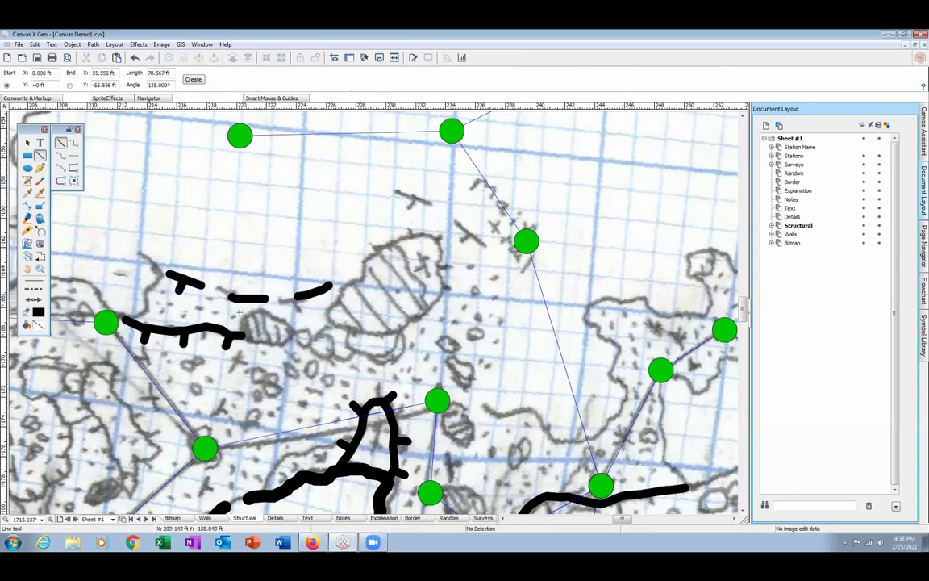
drag(246, 310, 246, 297)
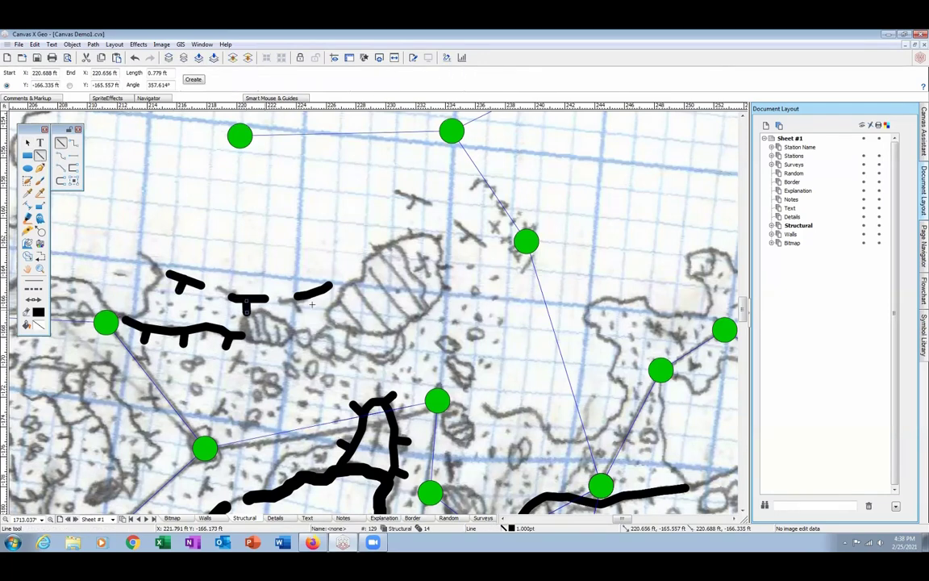
drag(318, 300, 314, 288)
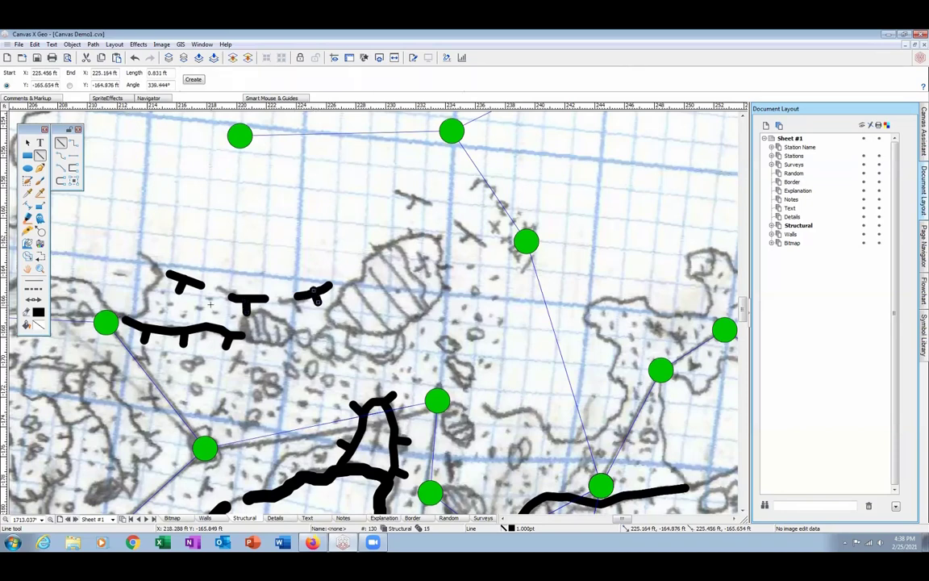
- Nudge the easternmost dash's tick about 0.13 ft down and 0.03 ft to the right
key(Down)
key(Down)
key(Down)
key(Right)
key(Down)
scroll(144, 235, down, 1)
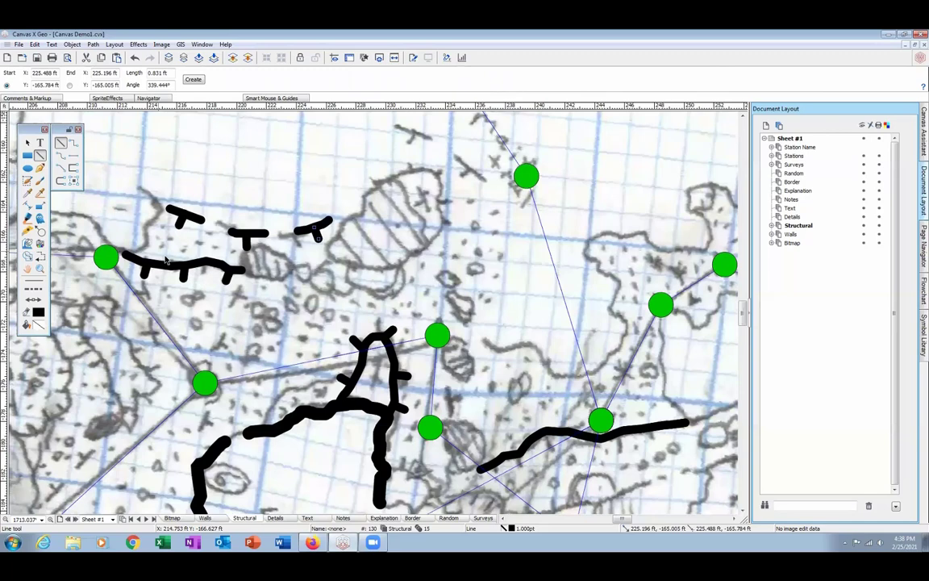
- Draw a short horizontal line with a tick about 0.6 ft long above its middle, across the survey line in the eastern passage
key(Escape)
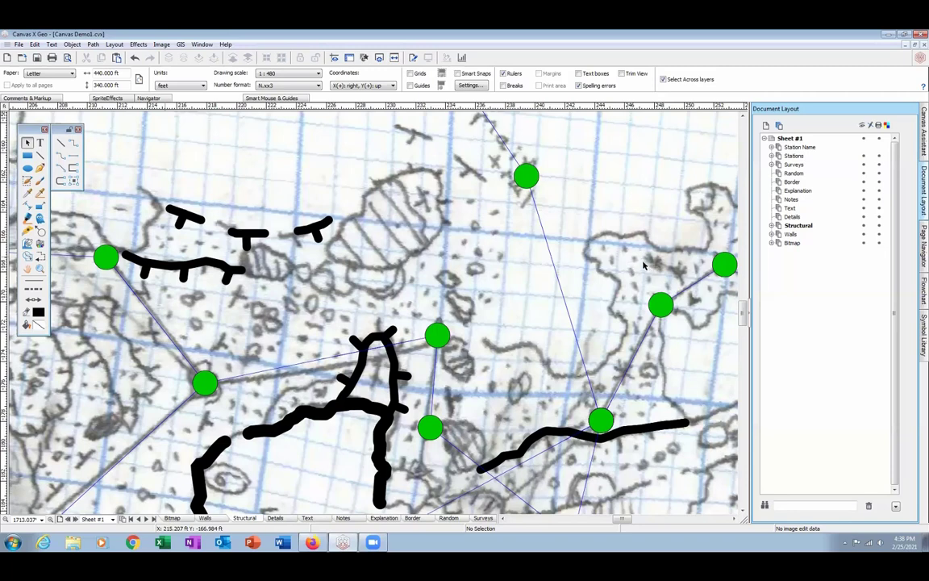
click(60, 143)
scroll(633, 353, down, 3)
click(60, 143)
mouse_move(632, 269)
mouse_down()
mouse_move(654, 270)
mouse_move(642, 270)
mouse_up()
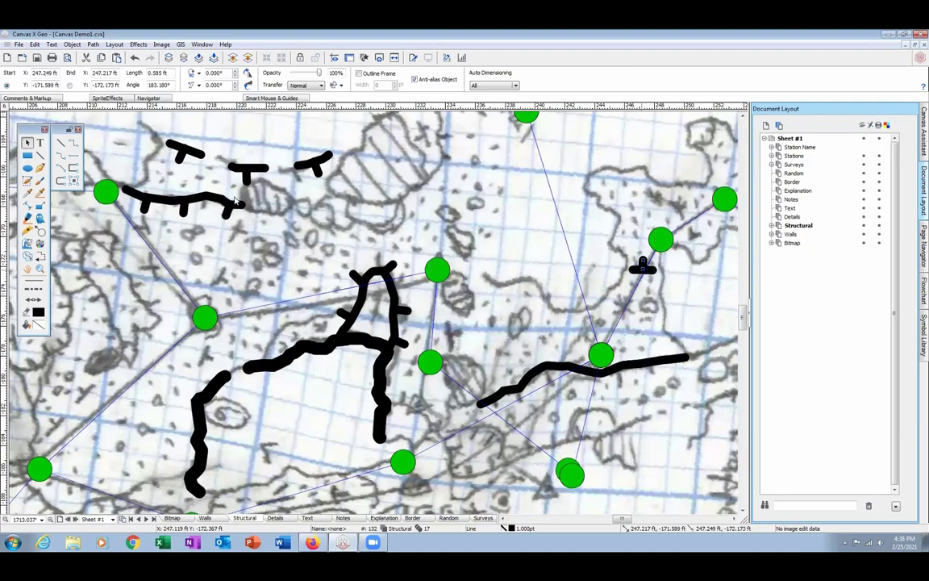
- Look at the more complete traced map in Canvas Demo2.cvx for reference and return to Canvas Demo1.cvx
click(202, 44)
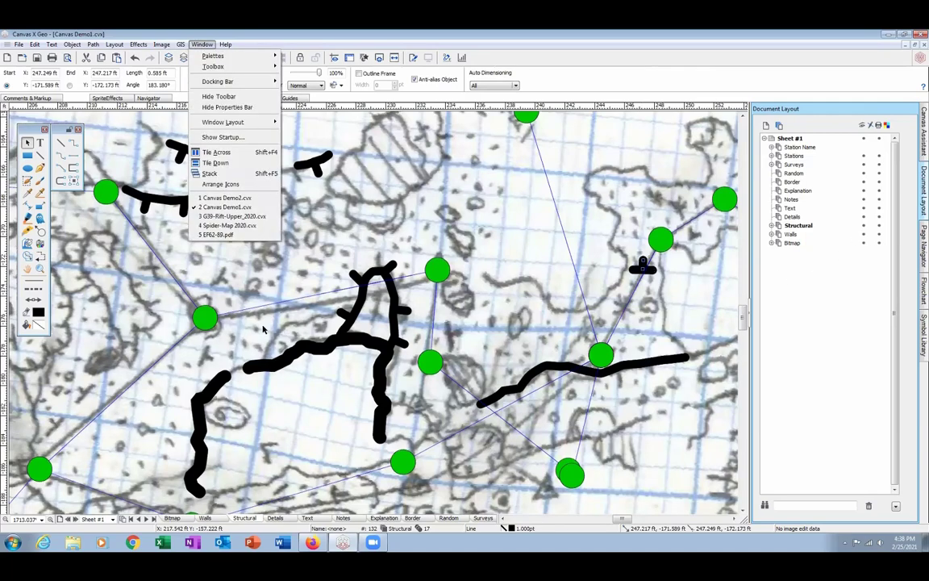
key(ctrl+Tab)
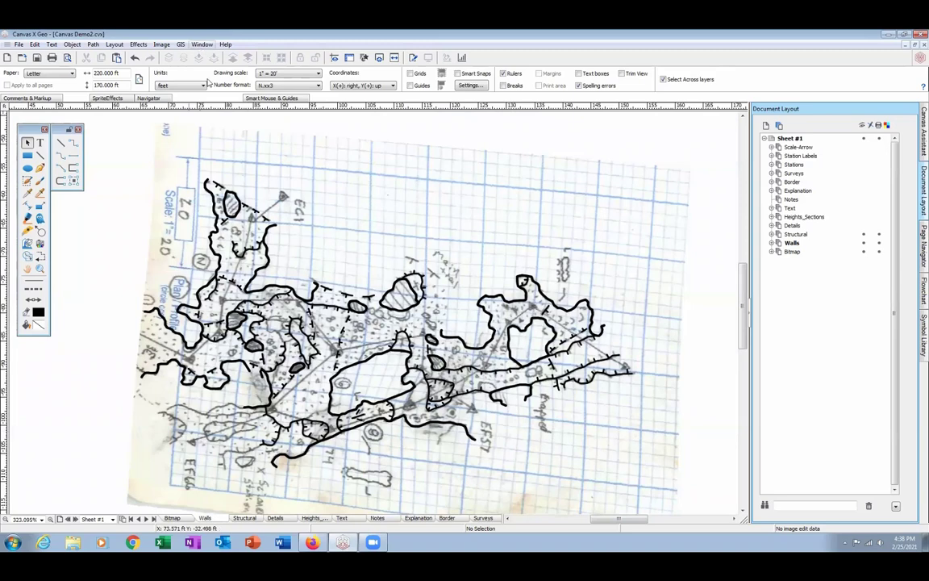
click(201, 45)
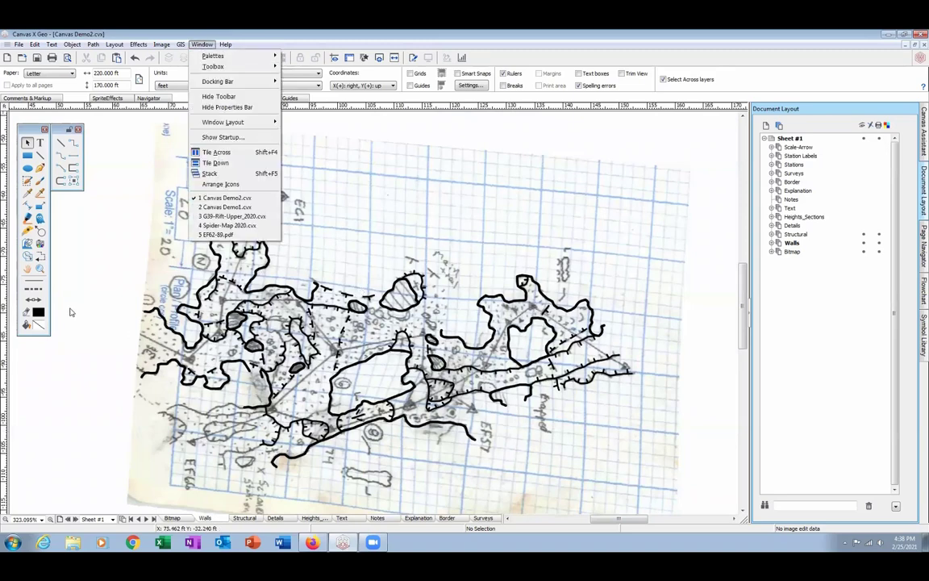
click(225, 207)
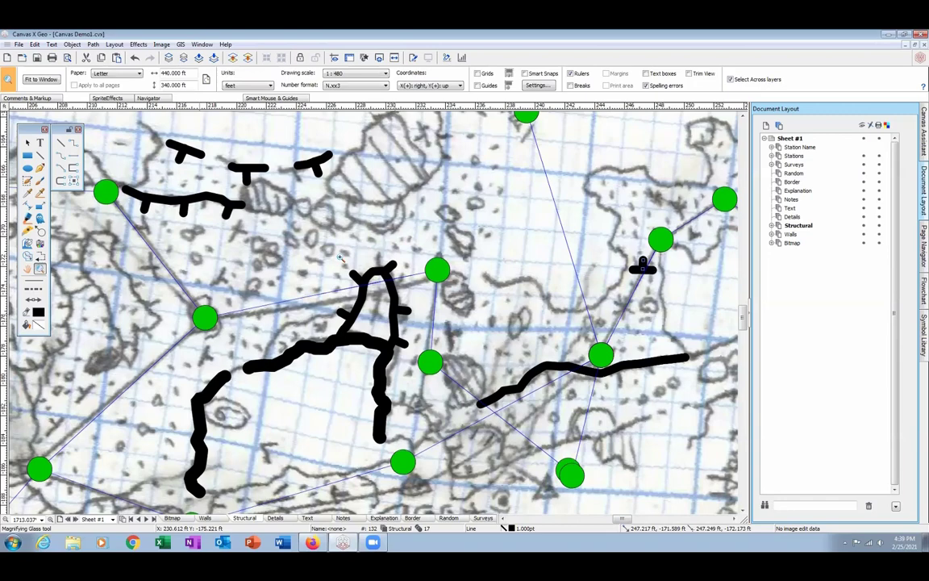
click(75, 155)
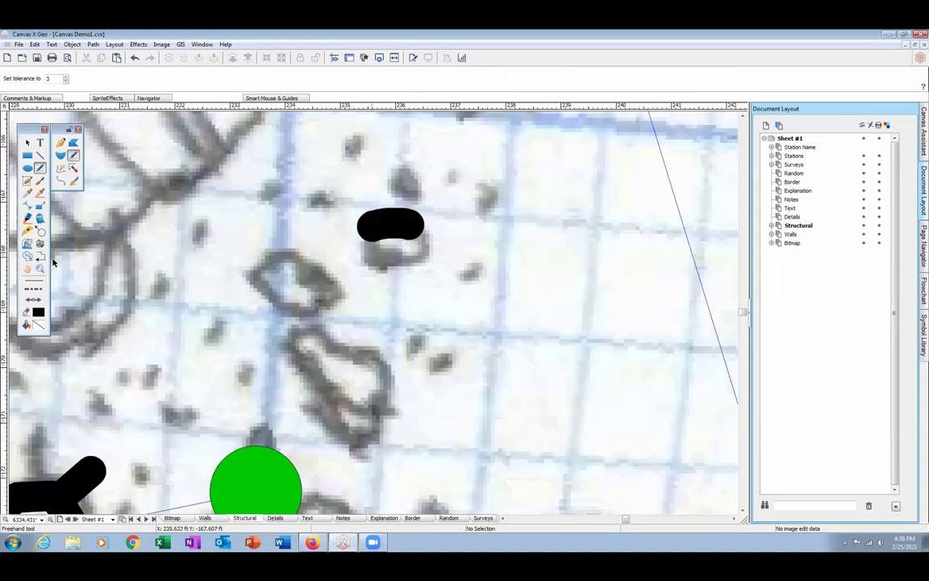
key(Escape)
click(380, 230)
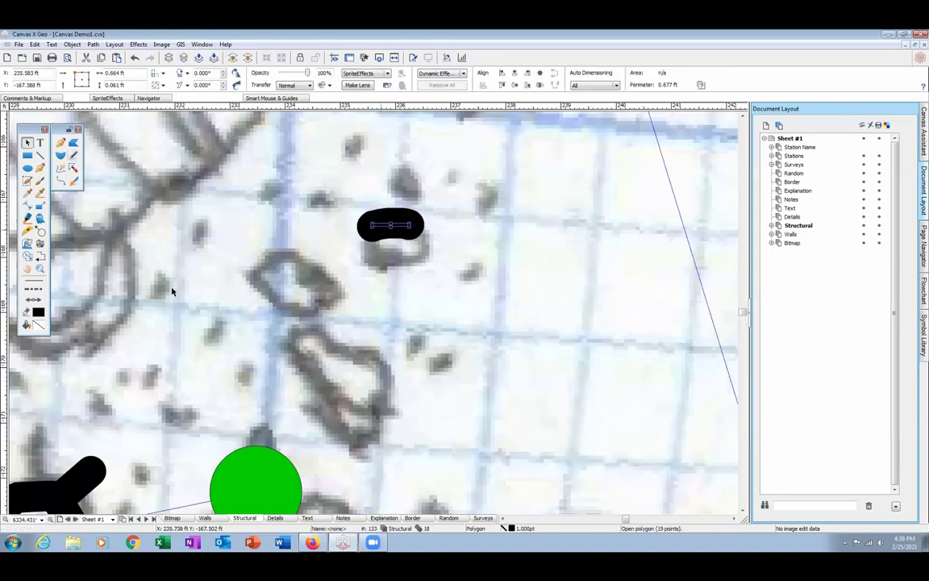
key(Delete)
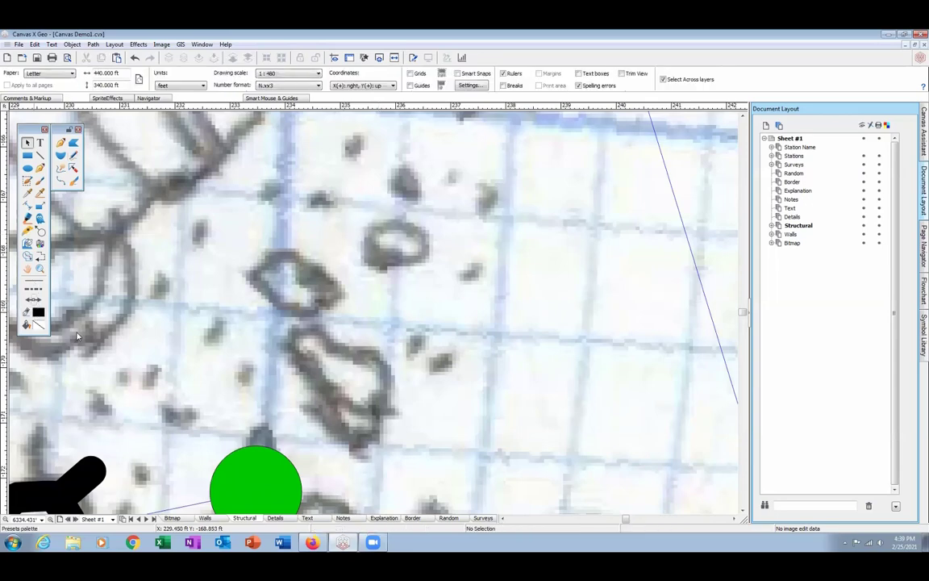
- Trace the outlines of the two small rocks northeast of the central station as closed loops with the Freehand tool
click(73, 158)
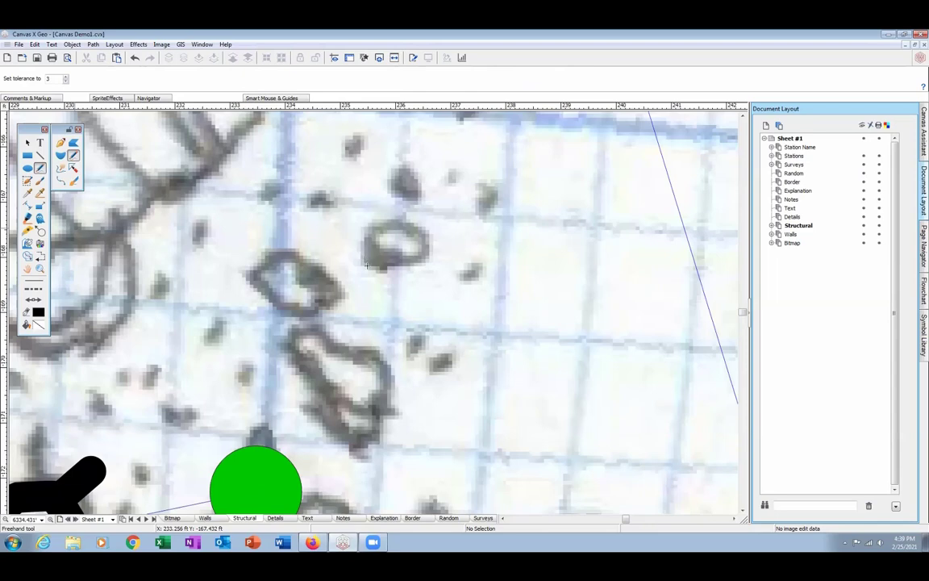
mouse_move(392, 268)
mouse_down()
mouse_move(403, 222)
mouse_move(415, 234)
mouse_up()
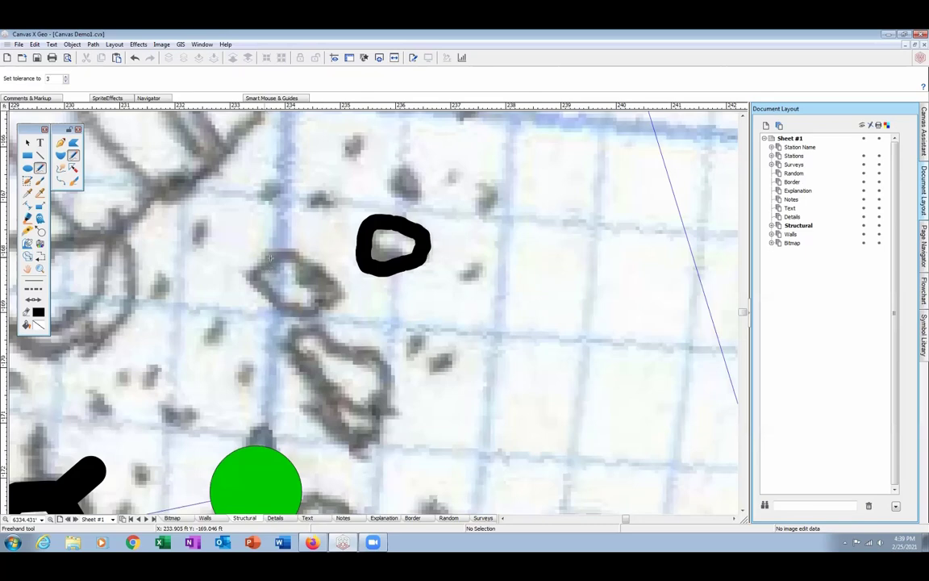
mouse_move(271, 254)
mouse_down()
mouse_move(303, 254)
mouse_move(260, 275)
mouse_move(292, 307)
mouse_move(324, 300)
mouse_move(299, 265)
mouse_up()
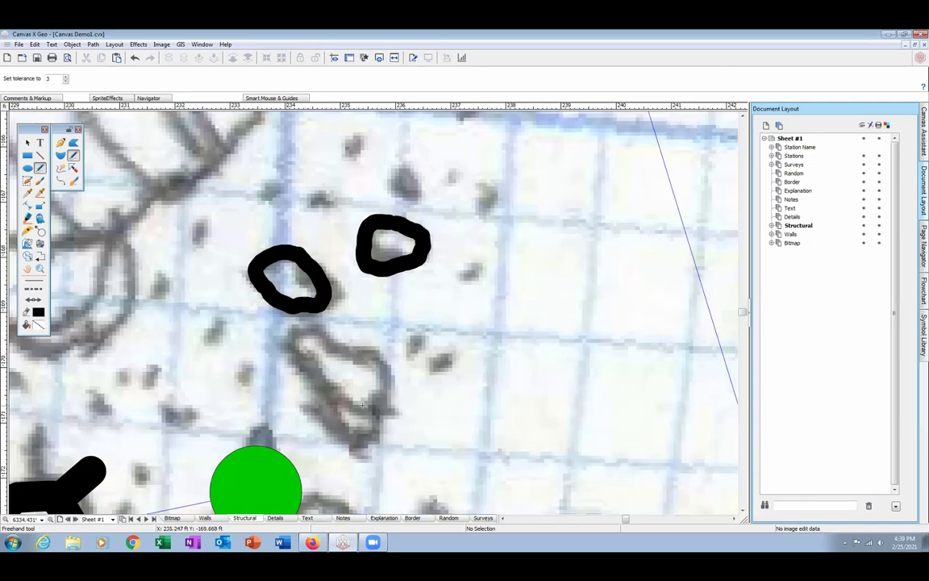
click(39, 269)
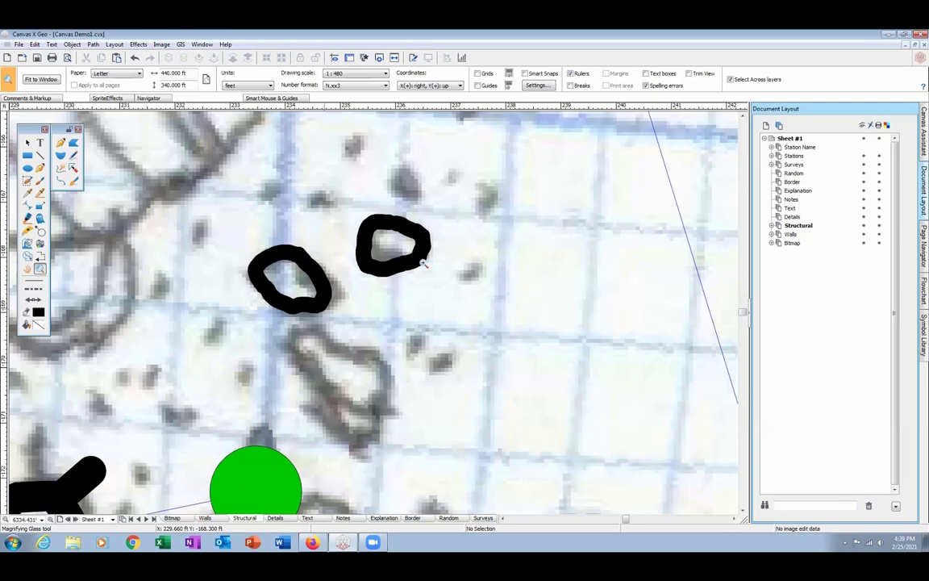
ctrl+click(395, 300)
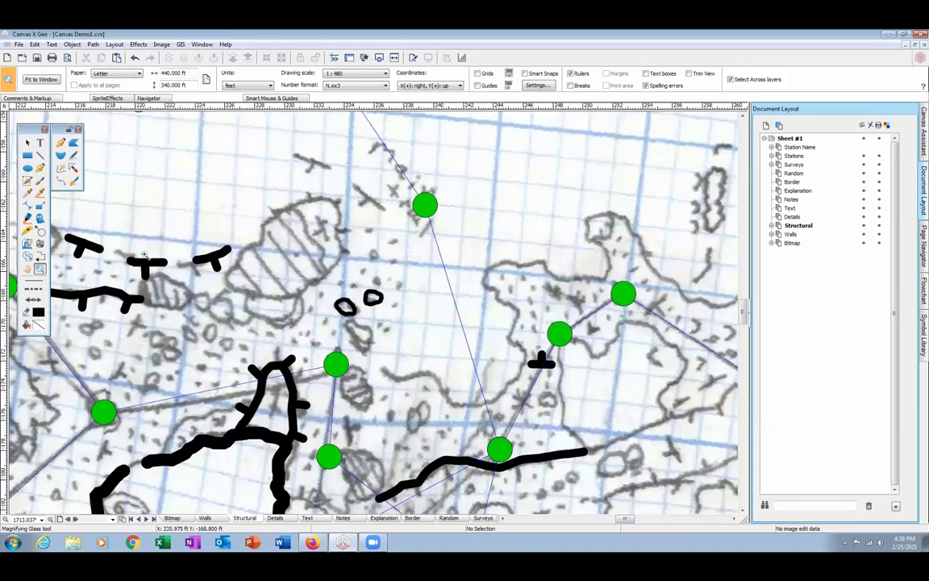
- Trace the westernmost curved mark in the eastern passage with a three-point arc of about 0.54 ft radius
drag(386, 319, 144, 254)
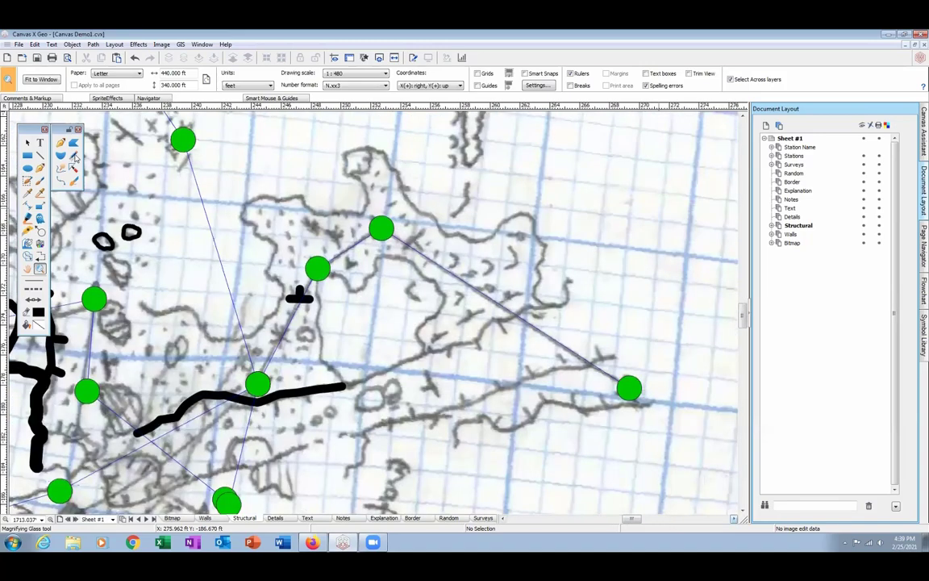
click(248, 331)
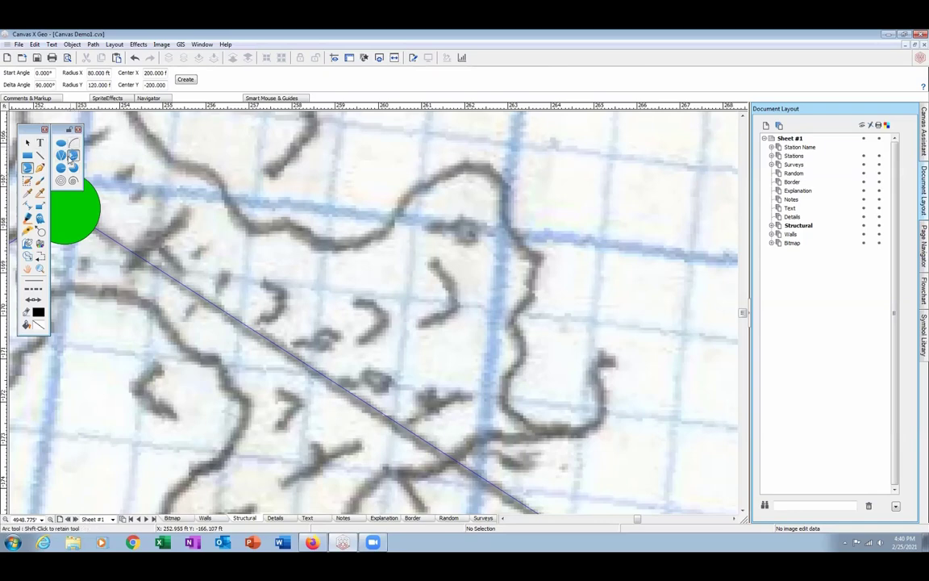
click(251, 322)
click(267, 282)
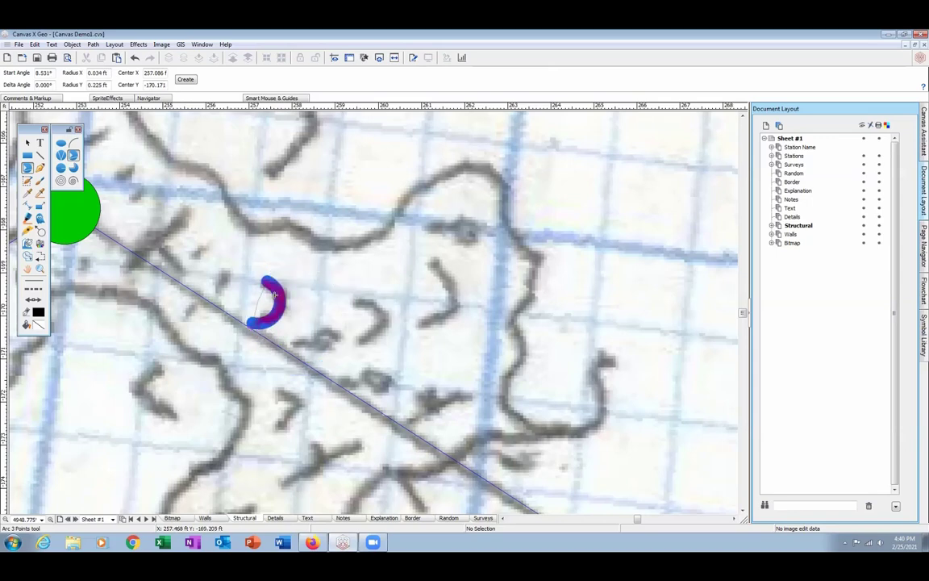
click(278, 300)
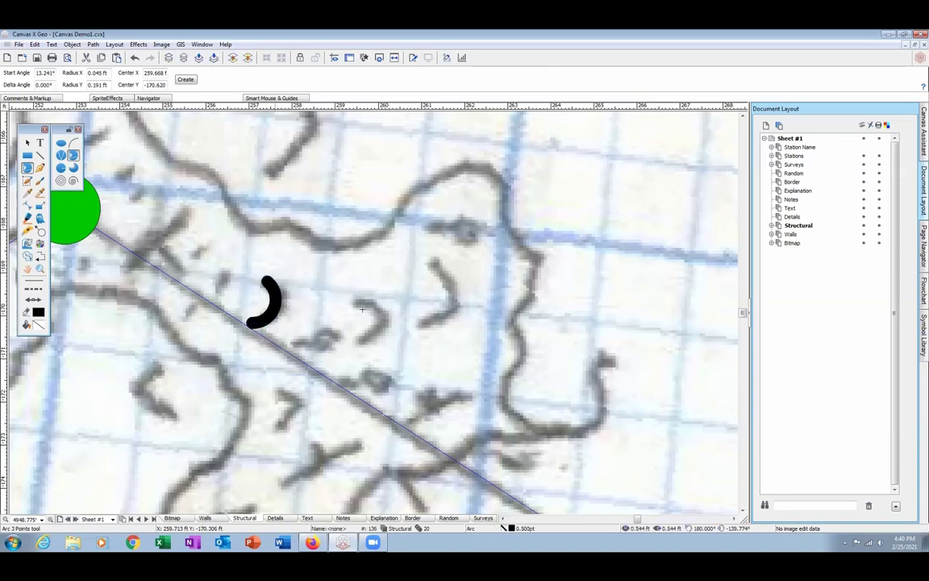
- Trace the next two curved marks to the east with three-point arcs of about 0.48 ft and 0.79 ft radius
click(364, 343)
click(362, 303)
click(379, 323)
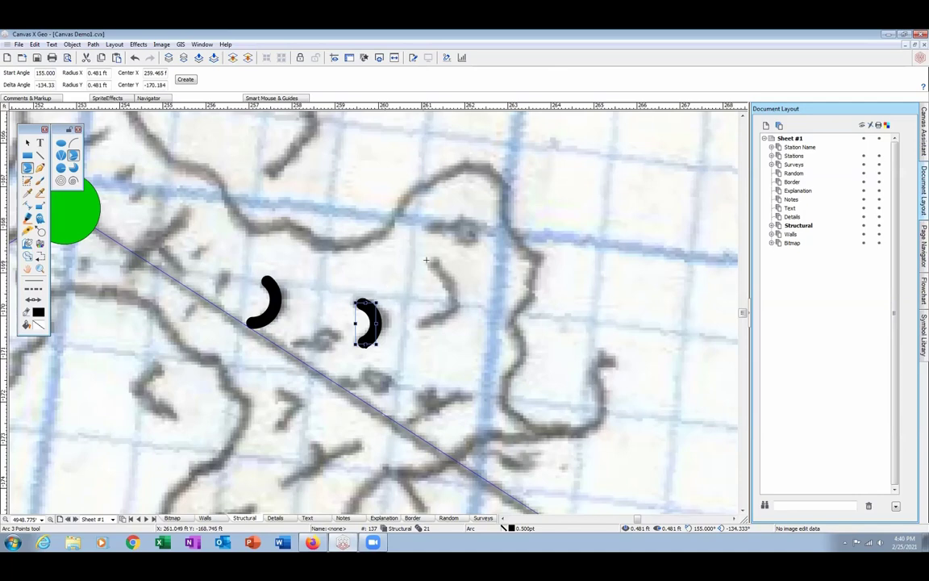
click(418, 326)
click(425, 259)
click(442, 318)
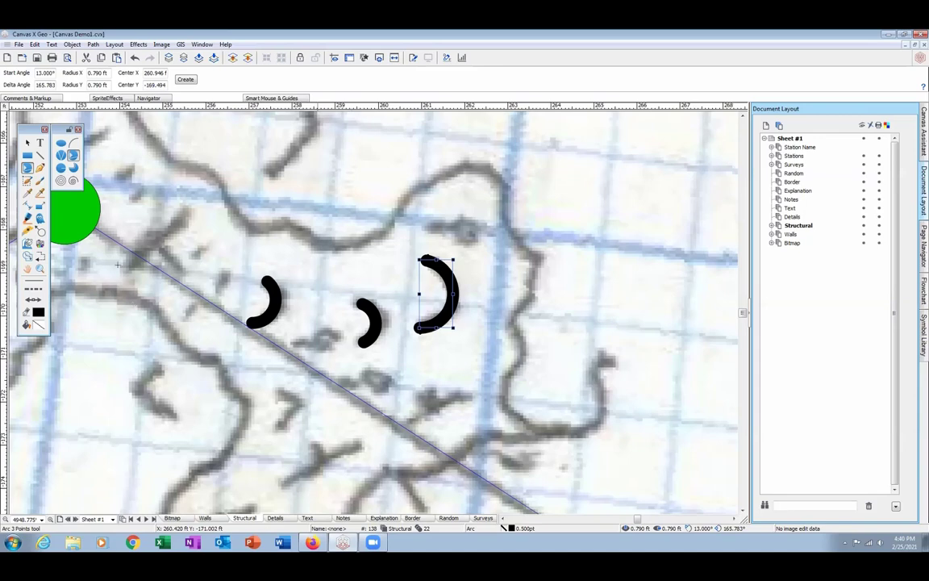
- Place a Popcorn symbol in the passage's northeast alcove and a Popcorn-small symbol below and between the two western arcs
key(z)
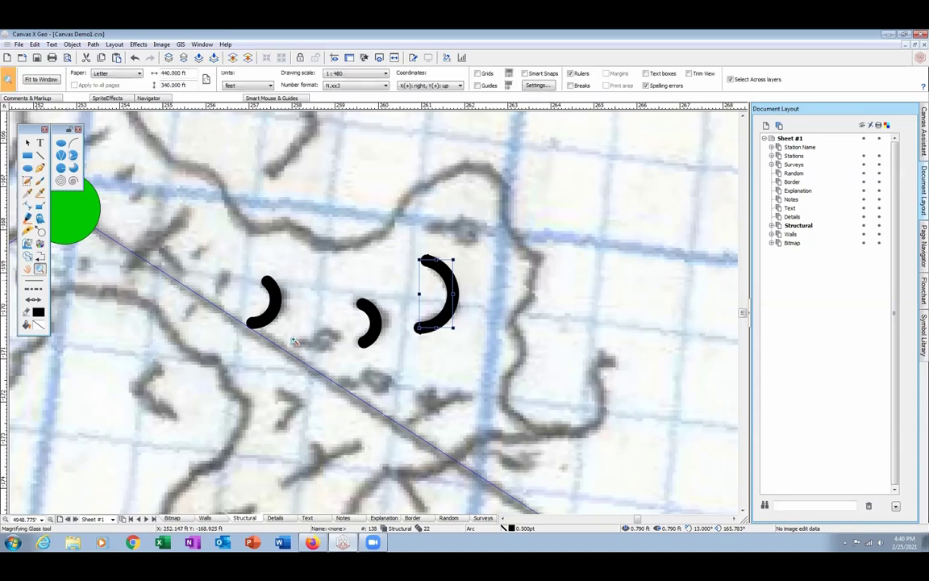
key(ctrl+minus)
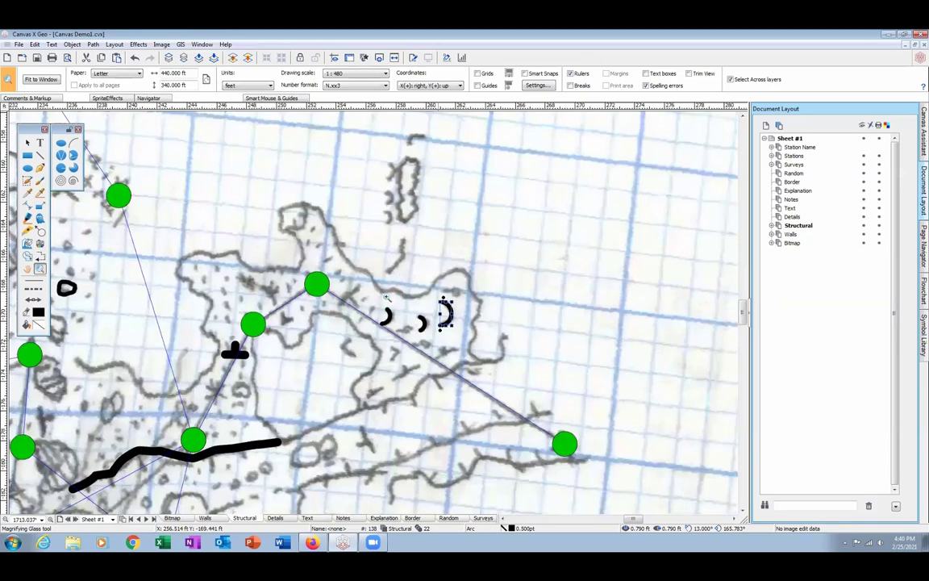
scroll(386, 298, down, 1)
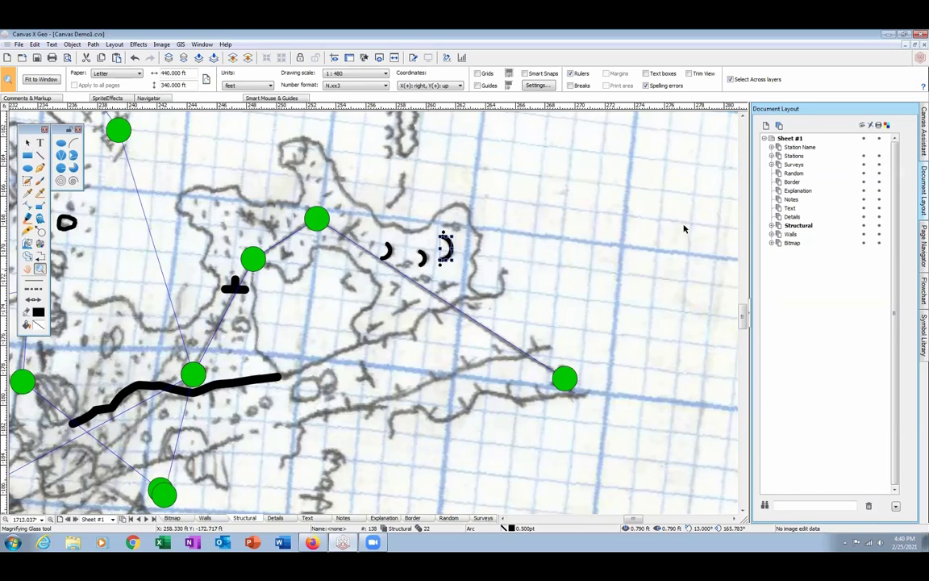
key(Escape)
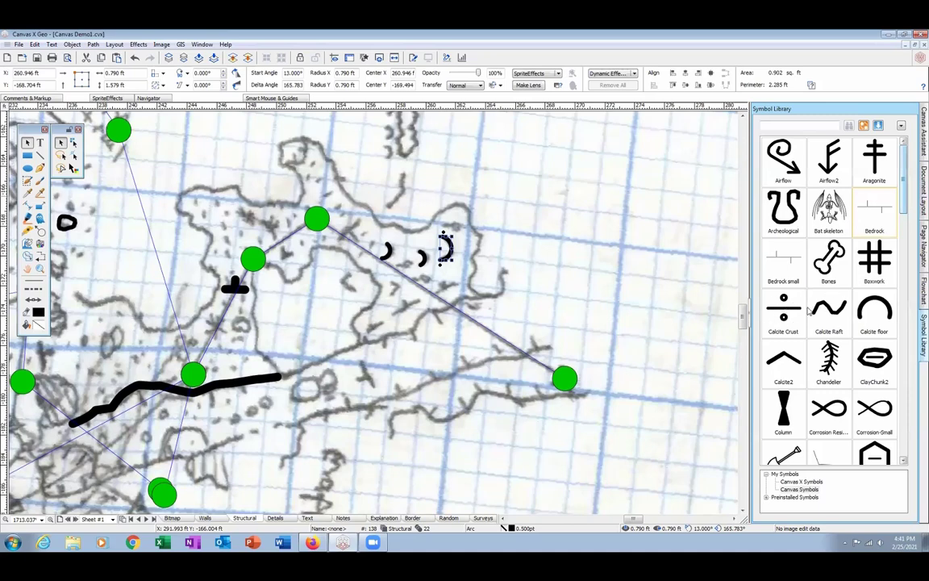
scroll(834, 311, down, 10)
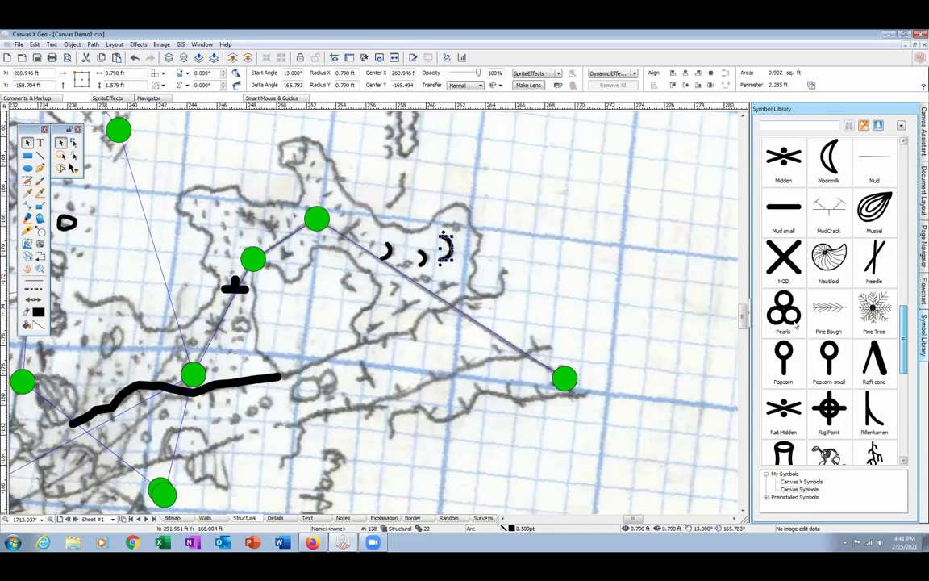
scroll(795, 323, down, 1)
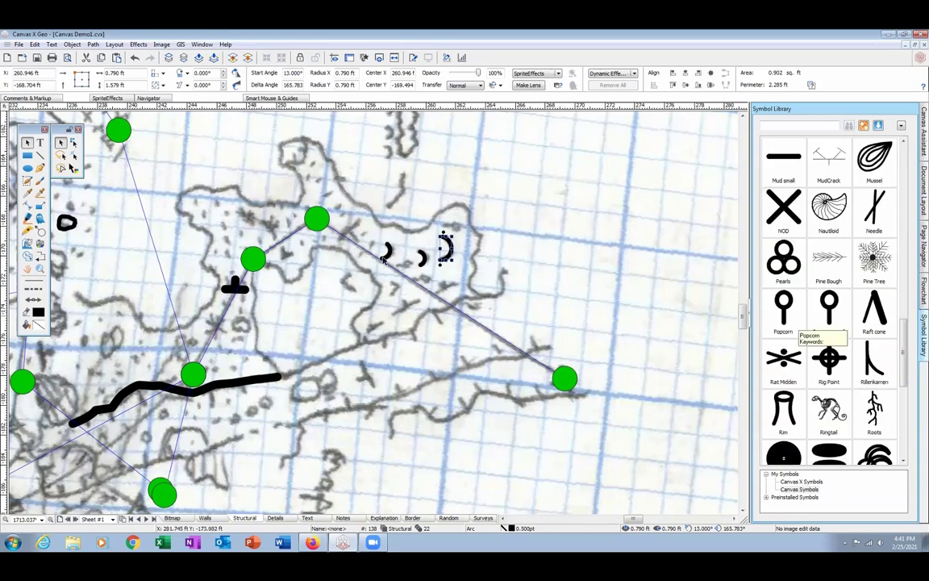
click(784, 313)
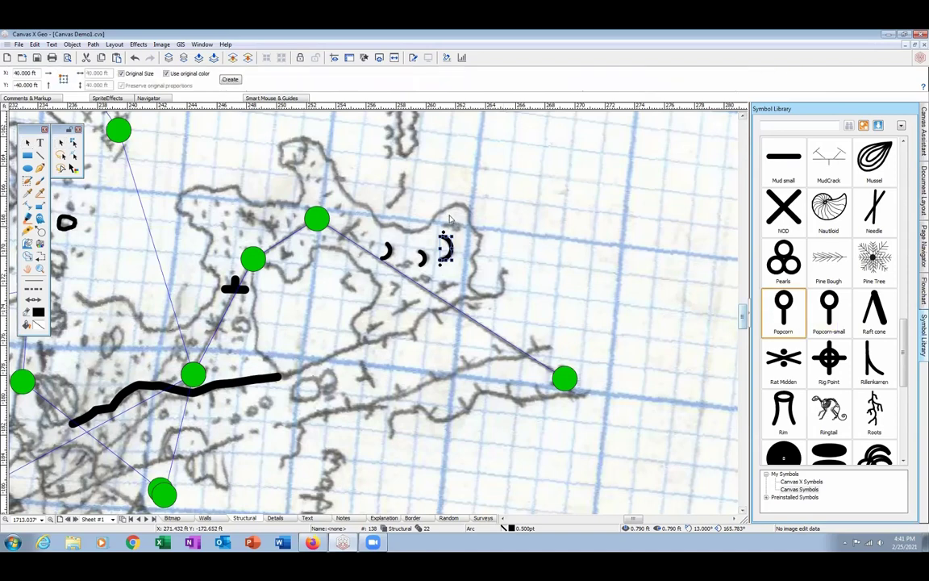
click(451, 218)
click(829, 308)
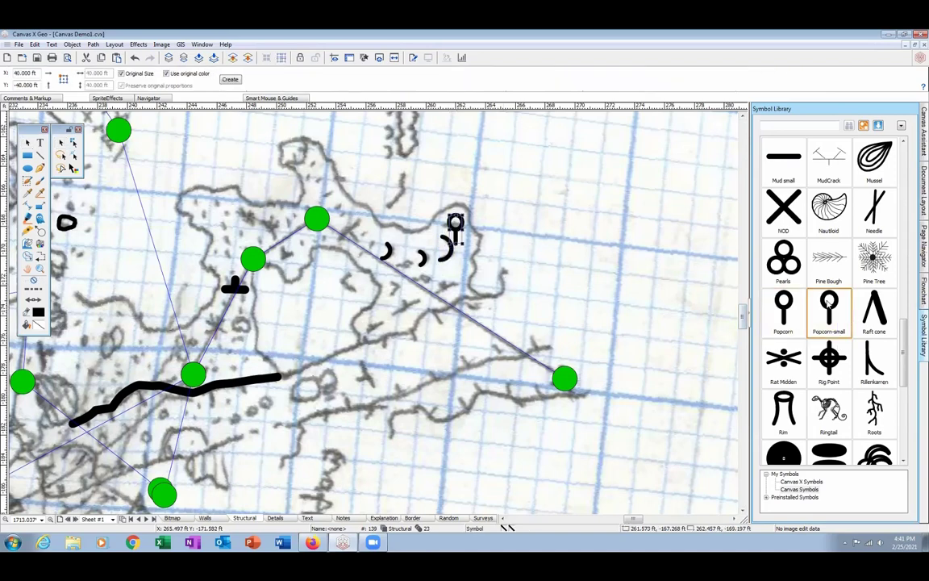
click(405, 267)
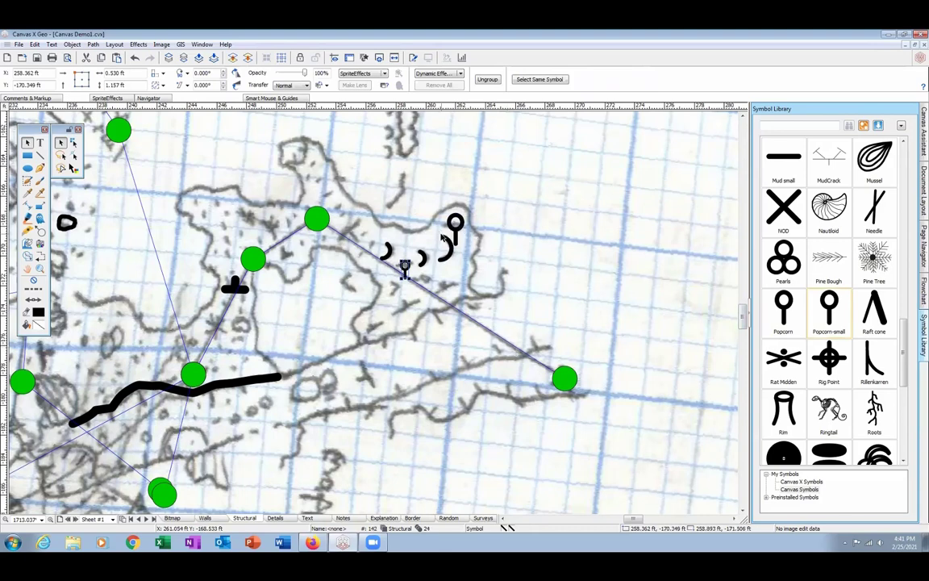
- Scale the Popcorn symbol in the northeast alcove down to about 0.62 by 1.30 ft and deselect it
click(456, 230)
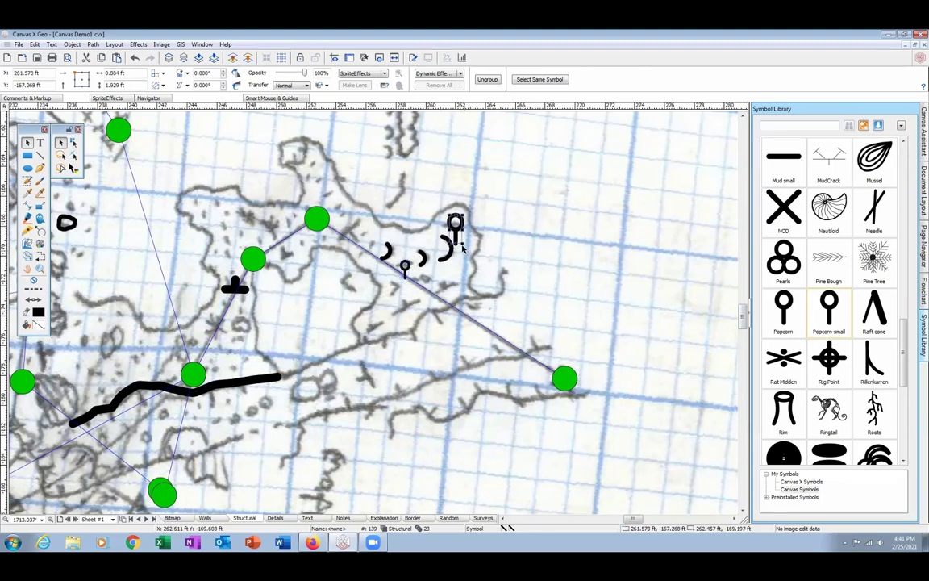
drag(463, 244, 457, 236)
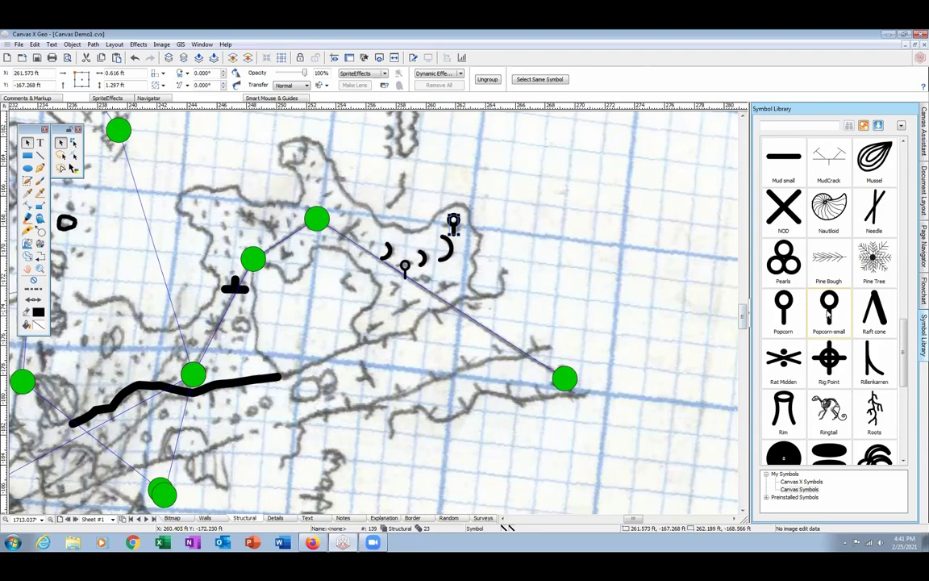
click(534, 305)
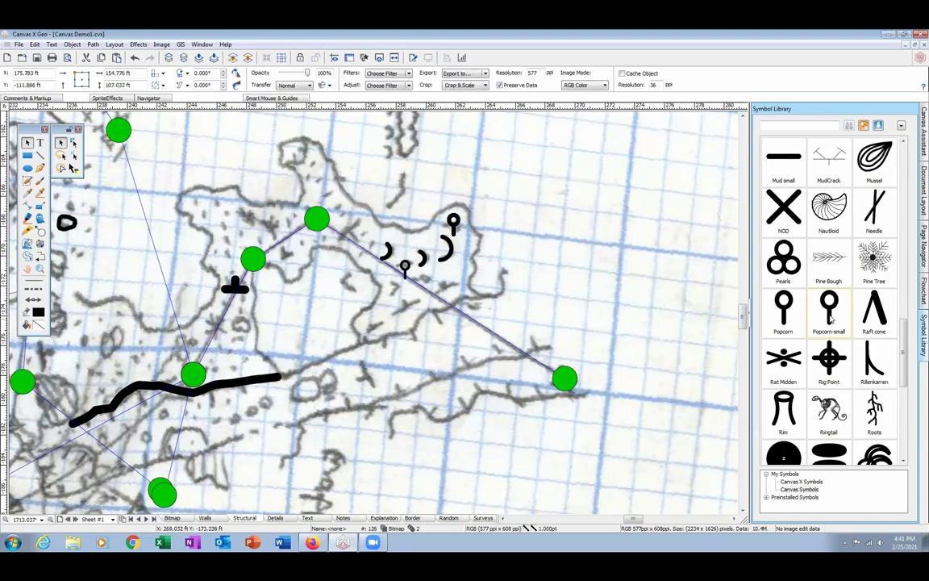
- Try placing a Popcorn-small symbol on the blank grid east of the passage and undo the placement
drag(829, 311, 624, 276)
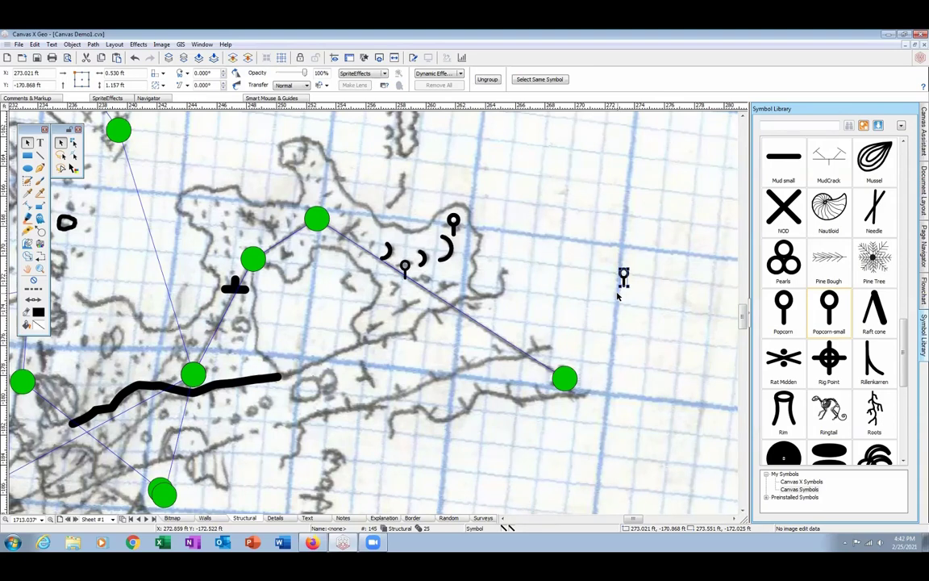
click(617, 297)
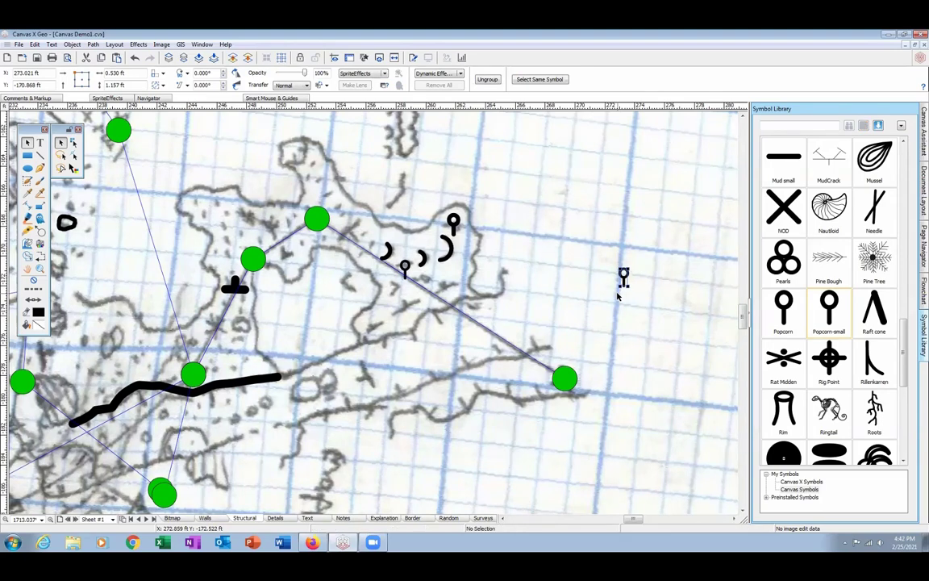
key(ctrl+z)
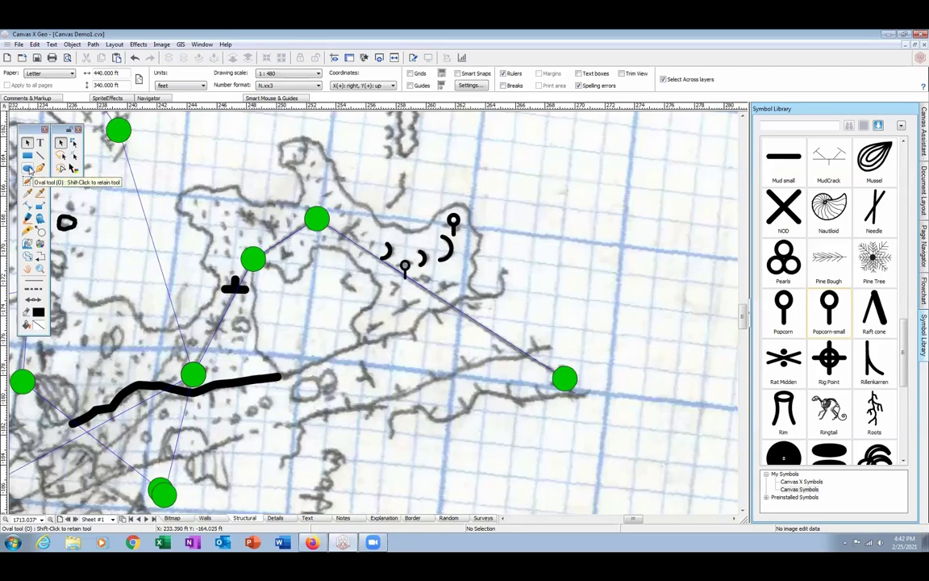
- With the Oval tool active, place six more Popcorn-small symbols through the eastern passage, from below the arcs to its western end
click(28, 170)
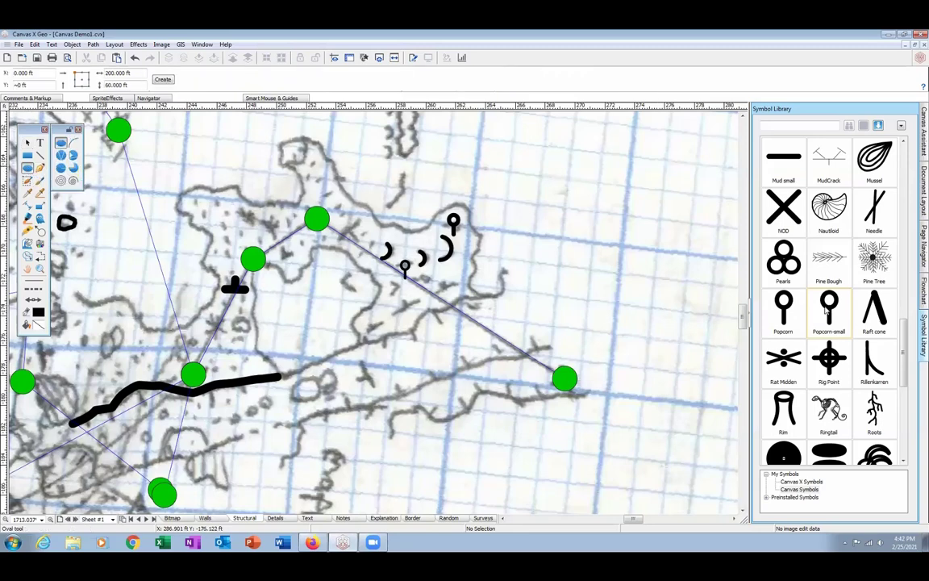
click(830, 313)
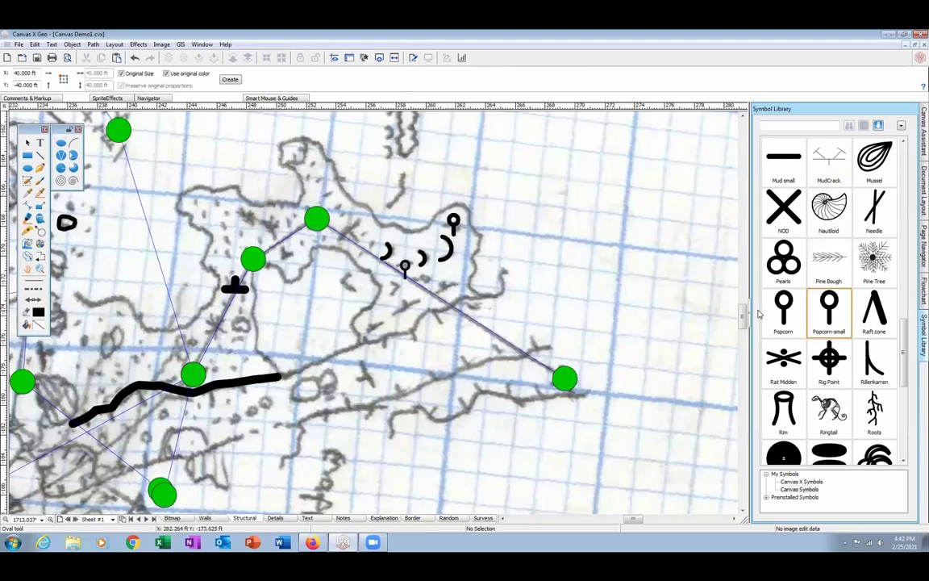
click(394, 287)
click(367, 241)
click(333, 206)
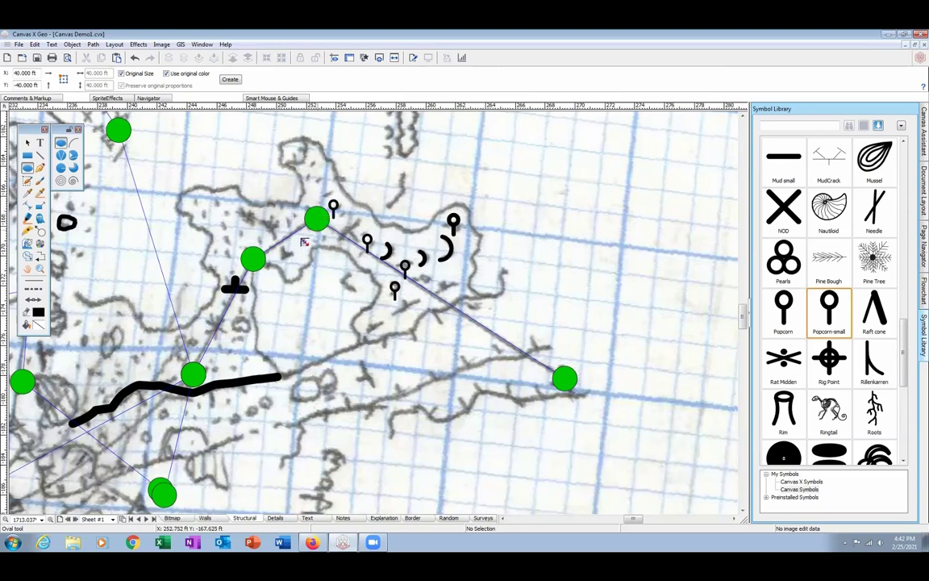
click(299, 238)
click(221, 215)
click(228, 247)
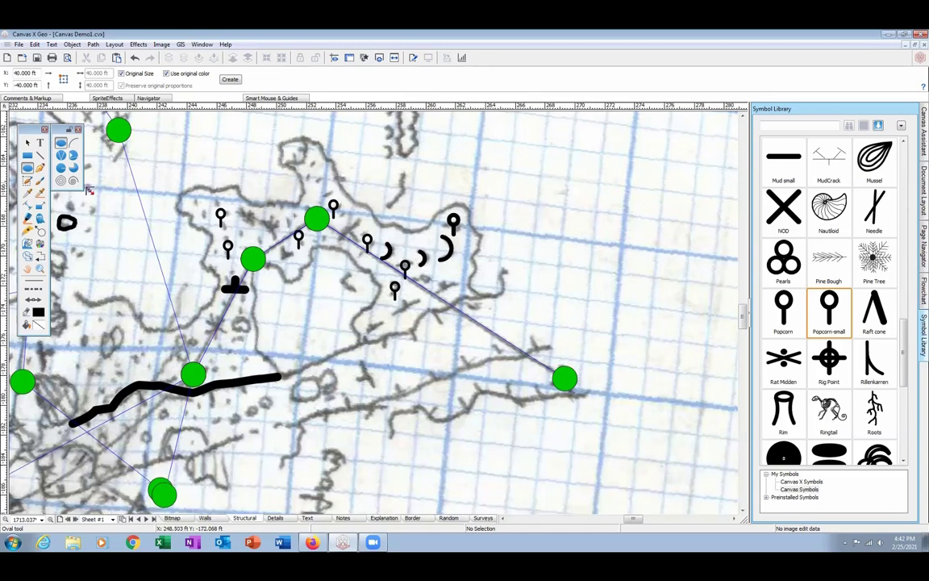
click(28, 142)
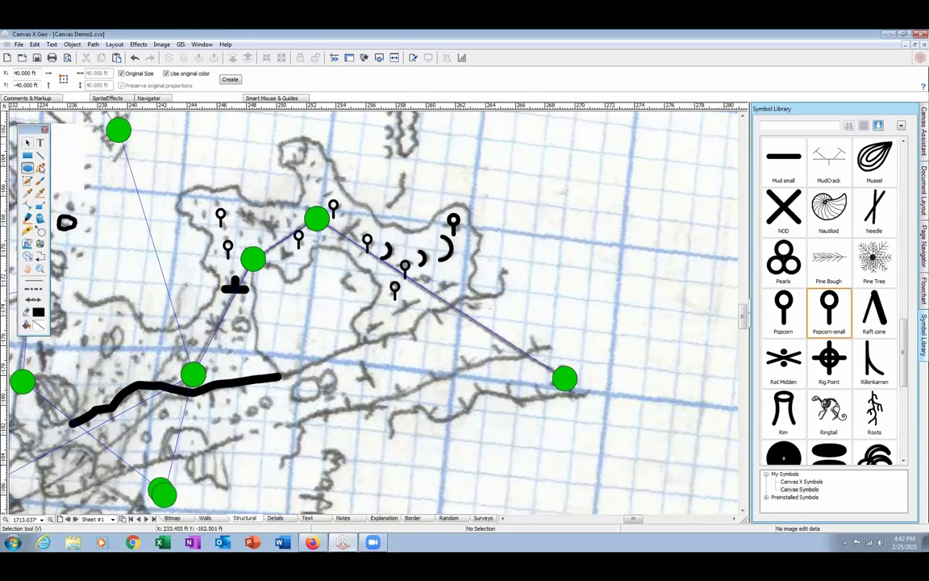
click(532, 254)
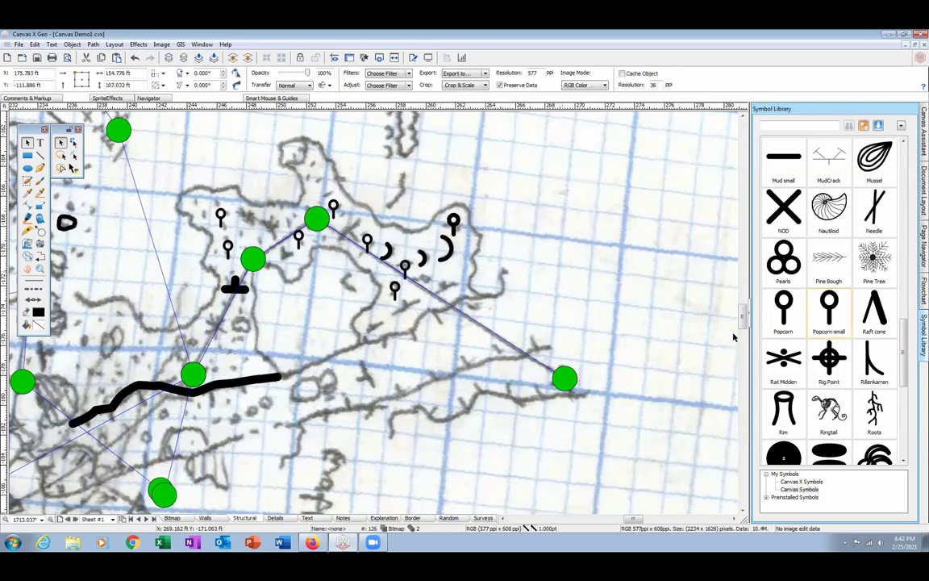
- Place three Gypsum symbols, two near the passage's western end and one on the survey line just south of it
scroll(820, 287, up, 3)
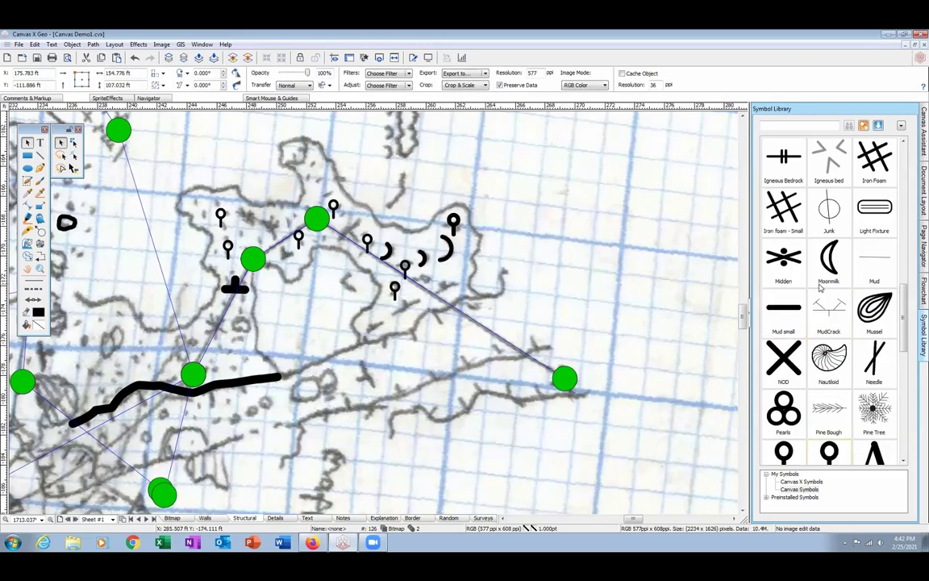
scroll(821, 288, up, 4)
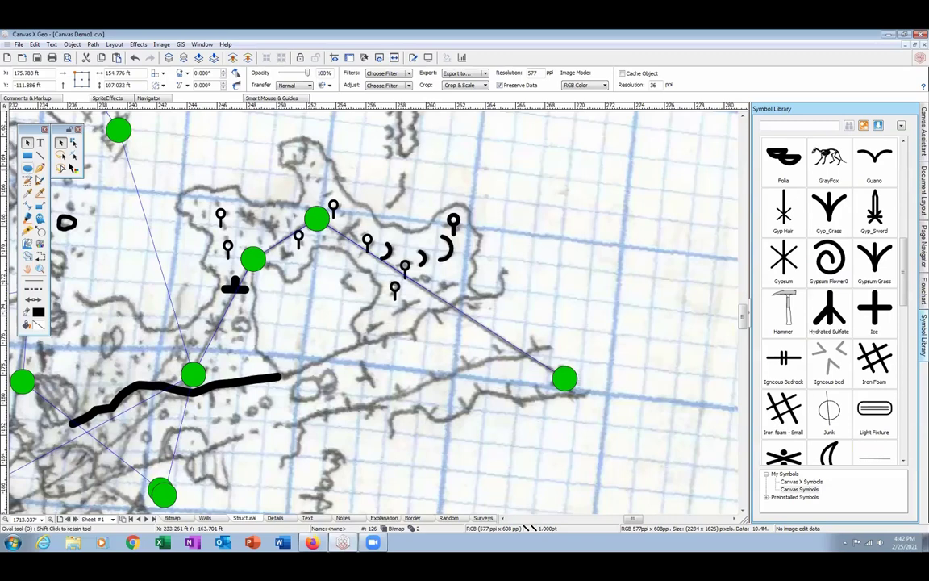
key(o)
click(783, 260)
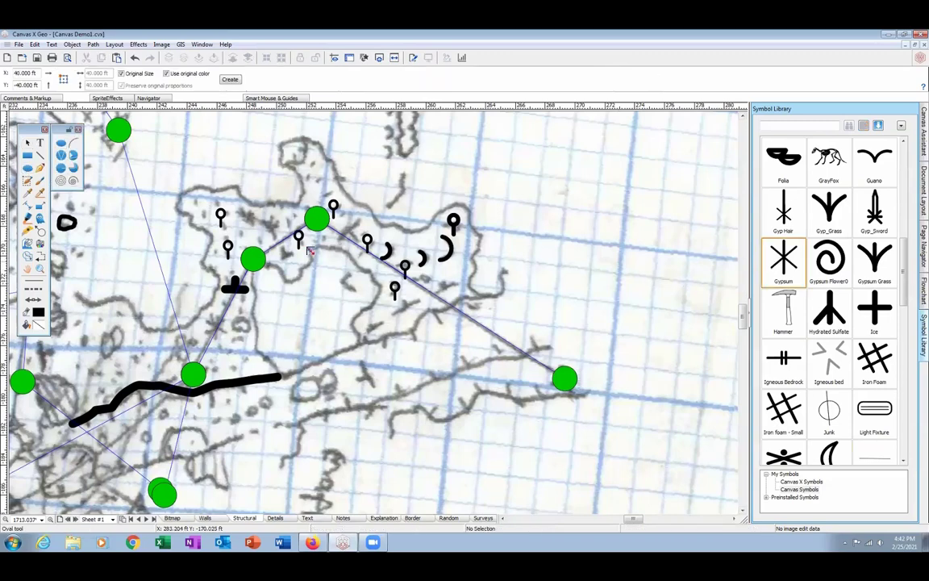
click(246, 221)
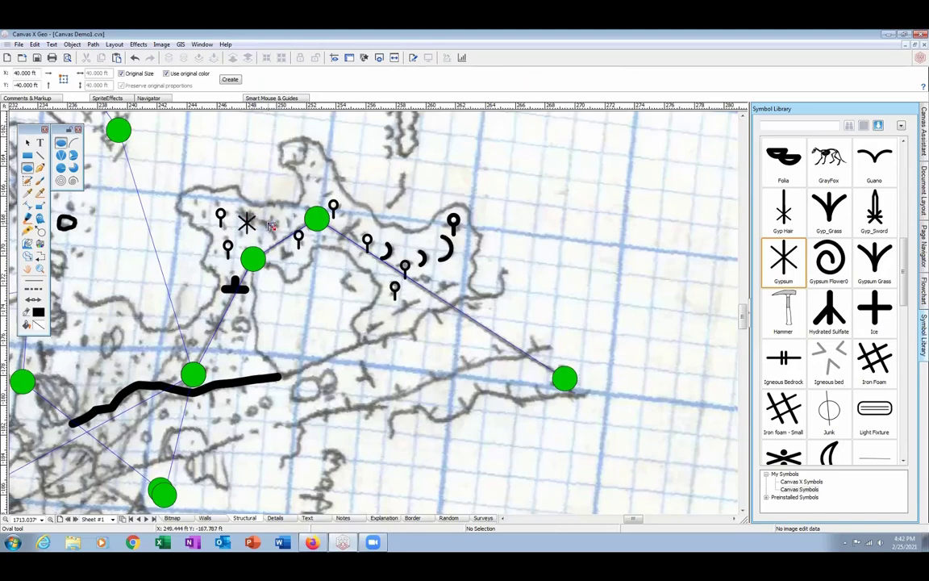
click(275, 233)
click(214, 332)
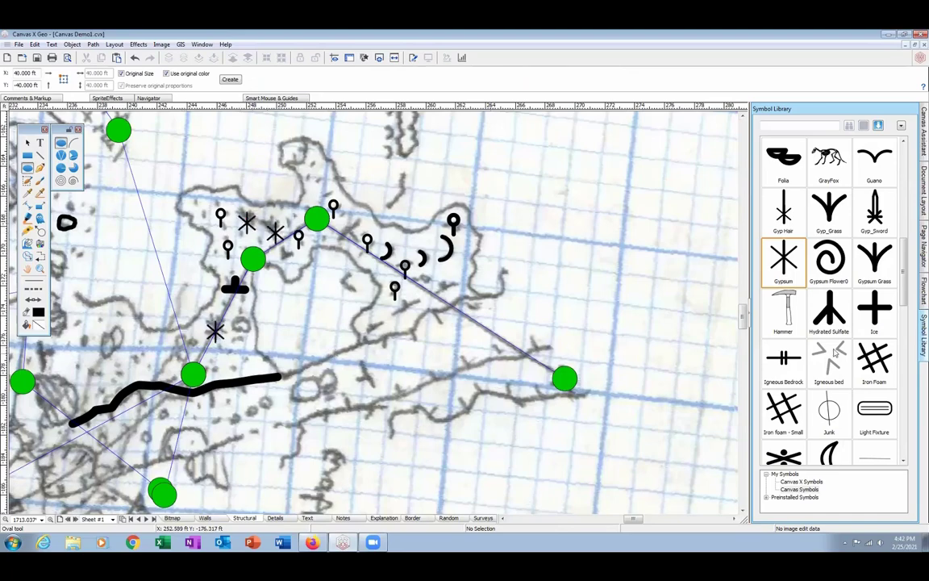
- Scatter seven Sand symbols across the passage floor north of the thick black ledge line
scroll(856, 333, down, 3)
scroll(851, 335, down, 3)
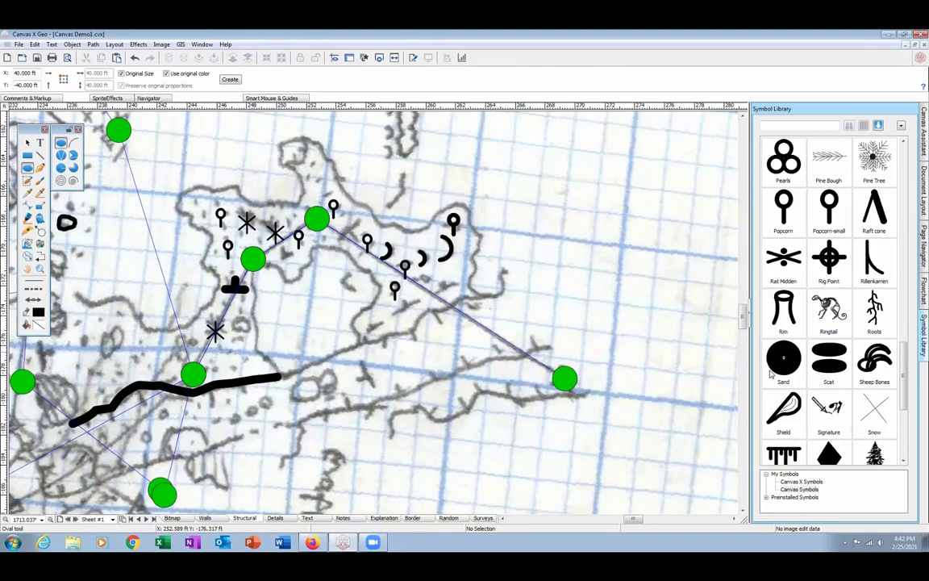
click(781, 368)
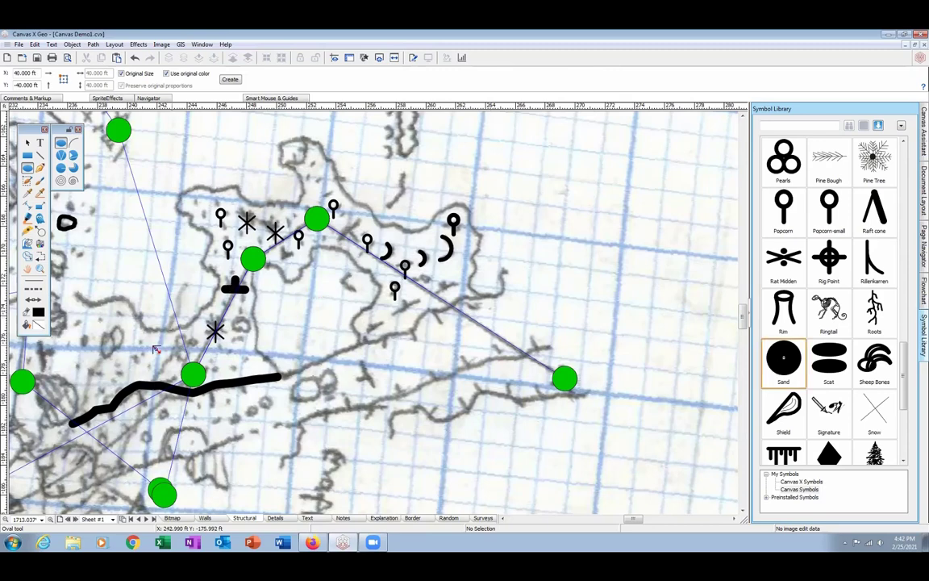
click(140, 363)
click(111, 379)
click(83, 360)
click(84, 327)
click(177, 358)
click(240, 366)
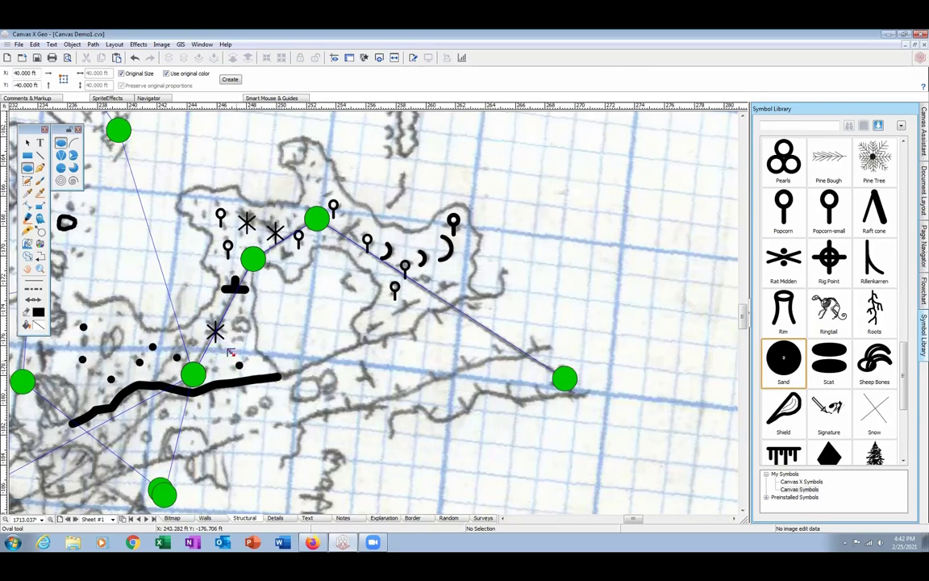
- Place four more Sand symbols northward through the narrow passage, from above the southern Gypsum symbol to the passage's northwestern corner
click(222, 302)
click(229, 269)
click(201, 201)
click(28, 142)
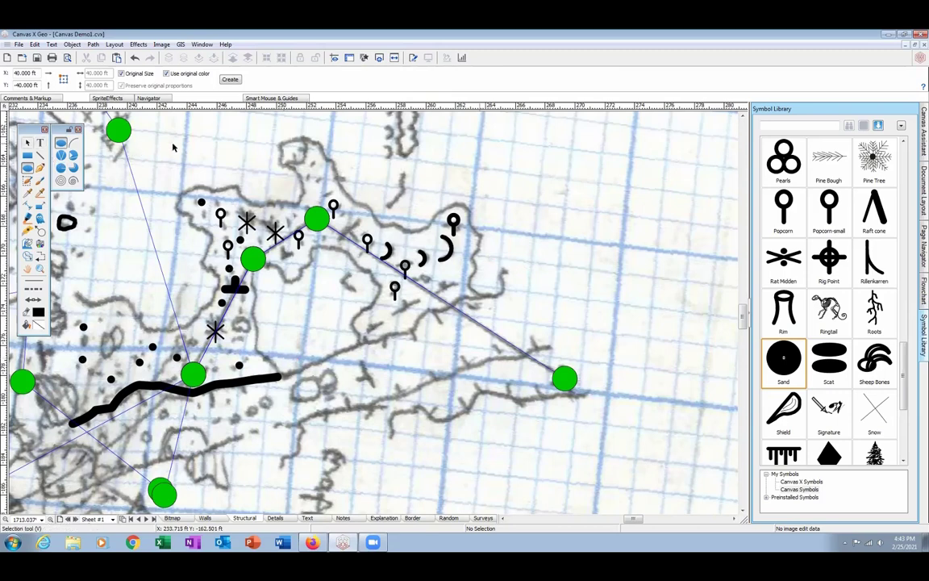
- Try replacing all Gypsum symbols at once with the NOD symbol, and undo the replacement
click(615, 223)
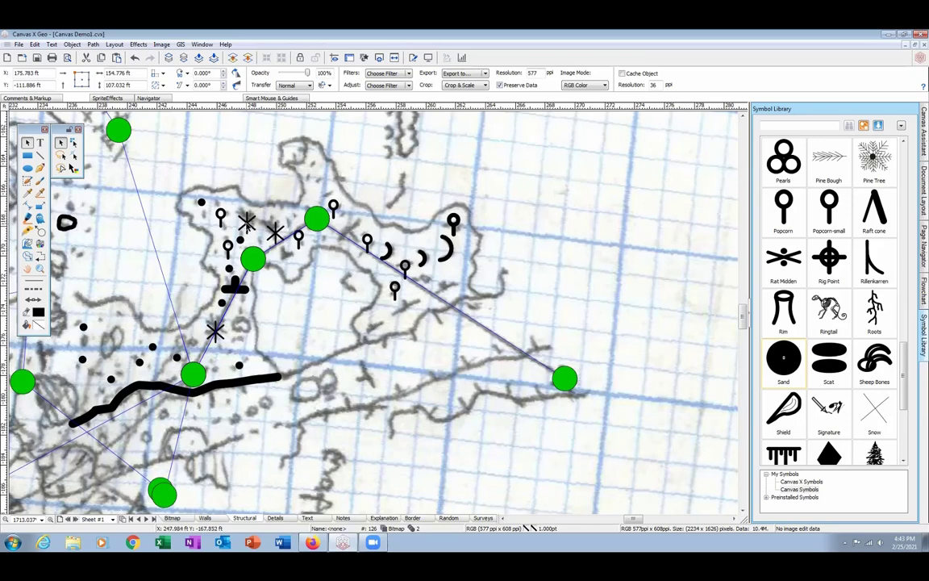
click(247, 221)
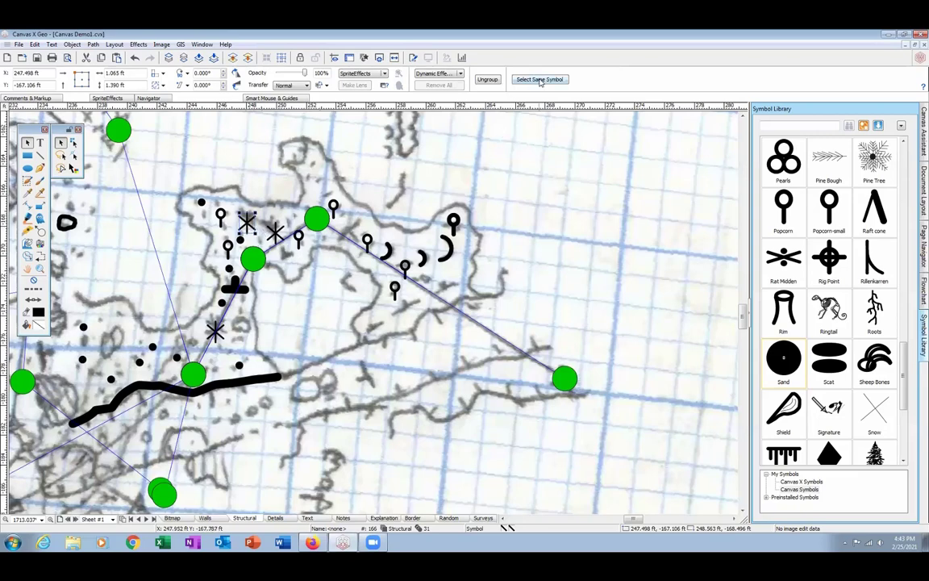
click(540, 79)
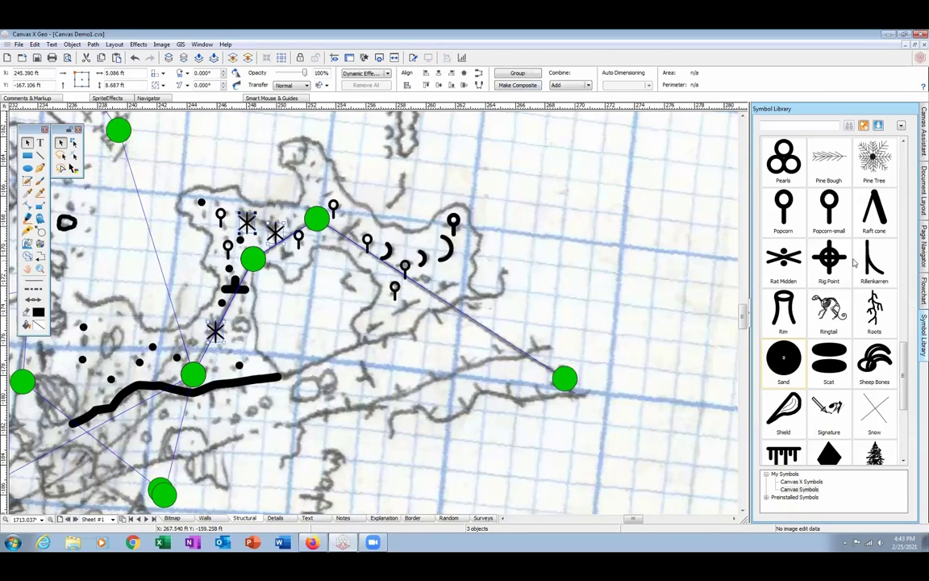
drag(904, 369, 906, 318)
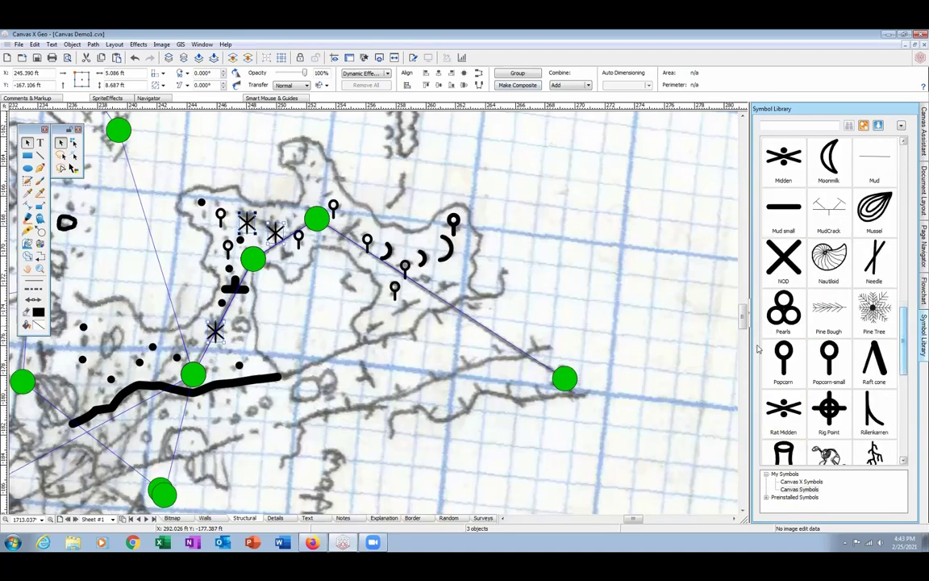
click(787, 258)
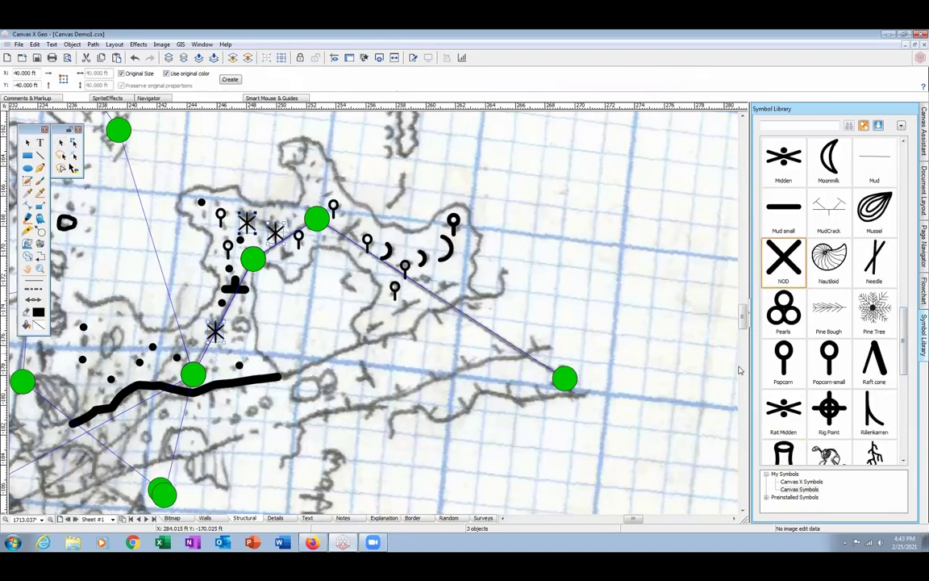
click(863, 127)
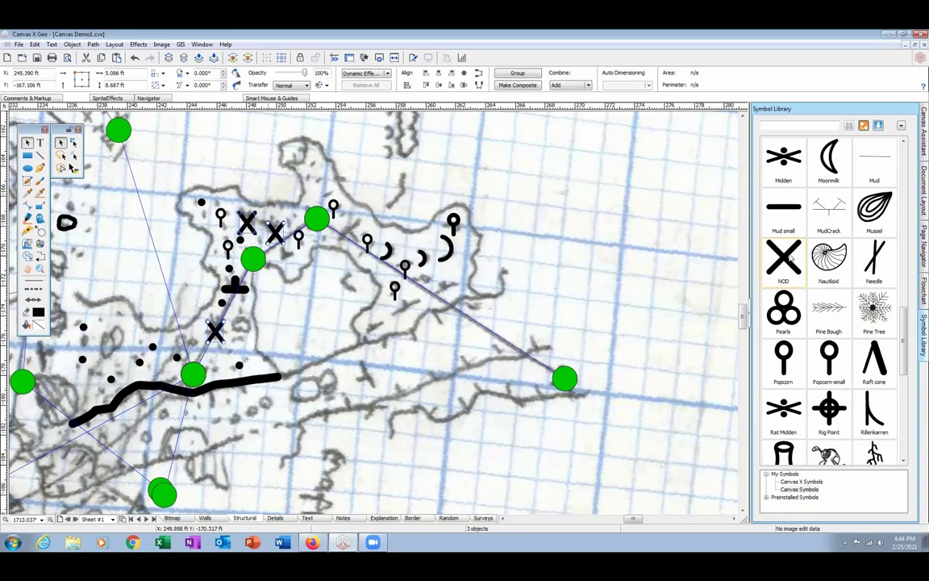
click(555, 334)
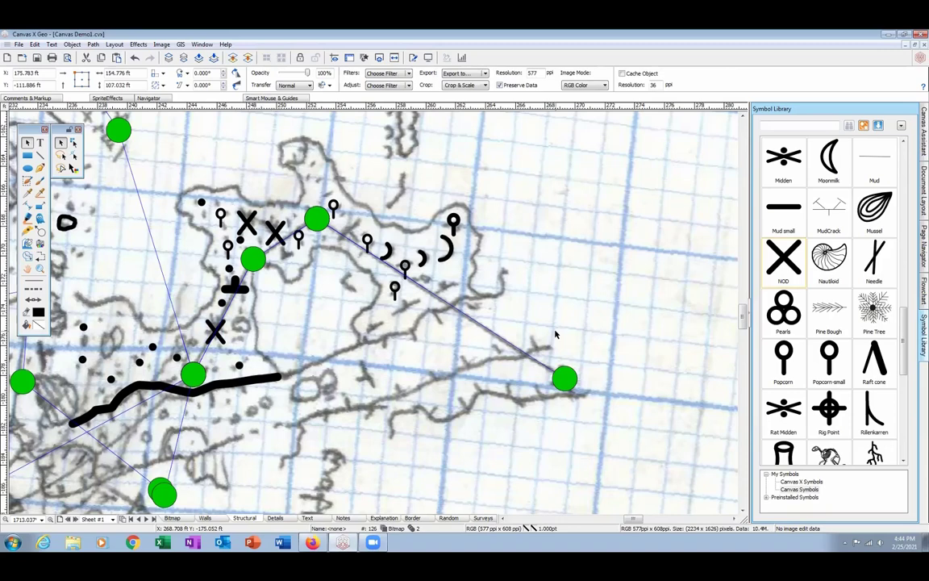
click(135, 58)
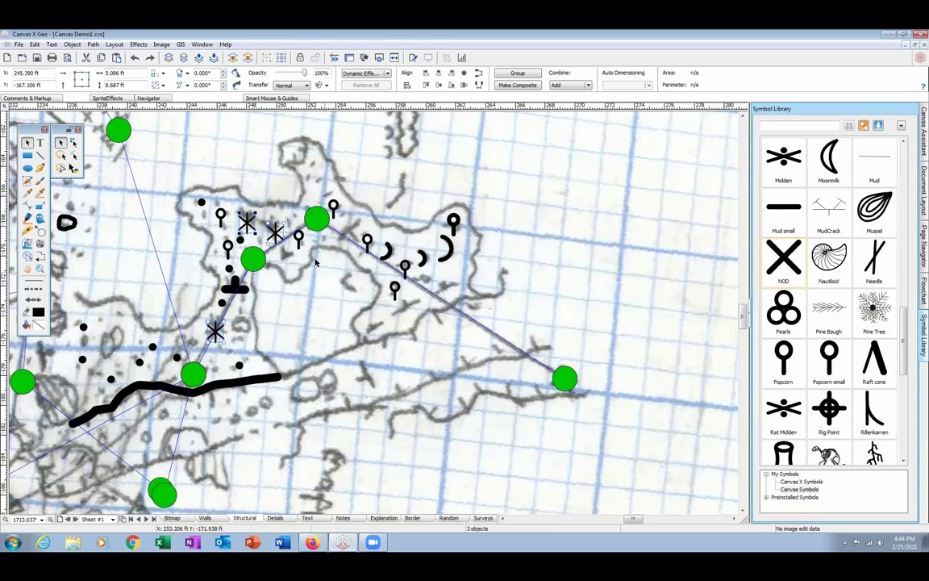
- Ungroup the westernmost Gypsum symbol in the upper passage, check one of its separate lines, and clear that selection
click(253, 278)
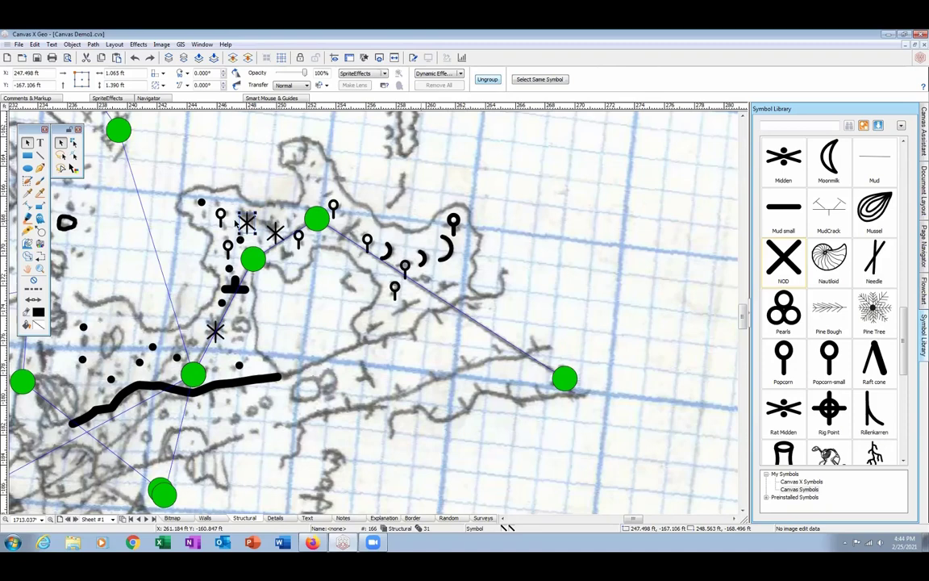
click(487, 79)
click(268, 212)
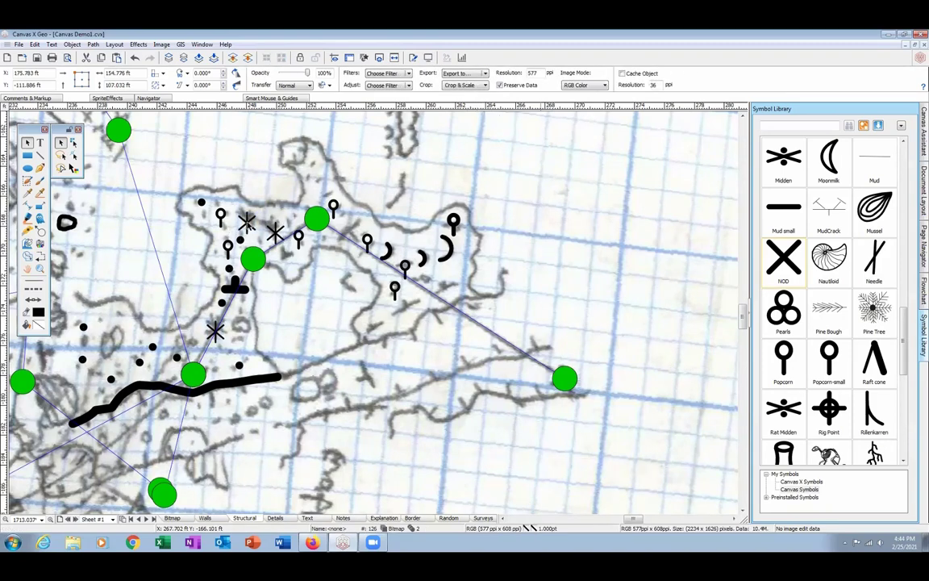
click(253, 253)
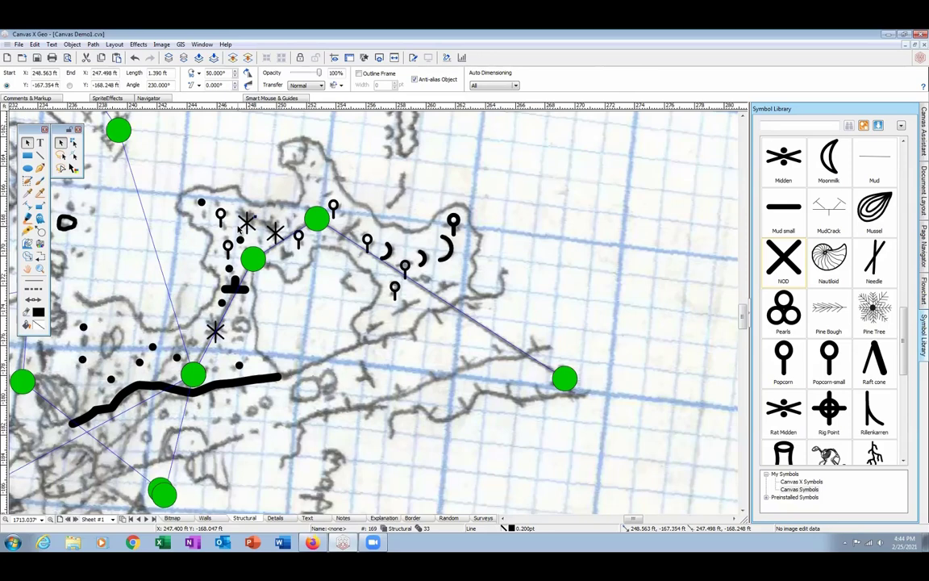
click(339, 307)
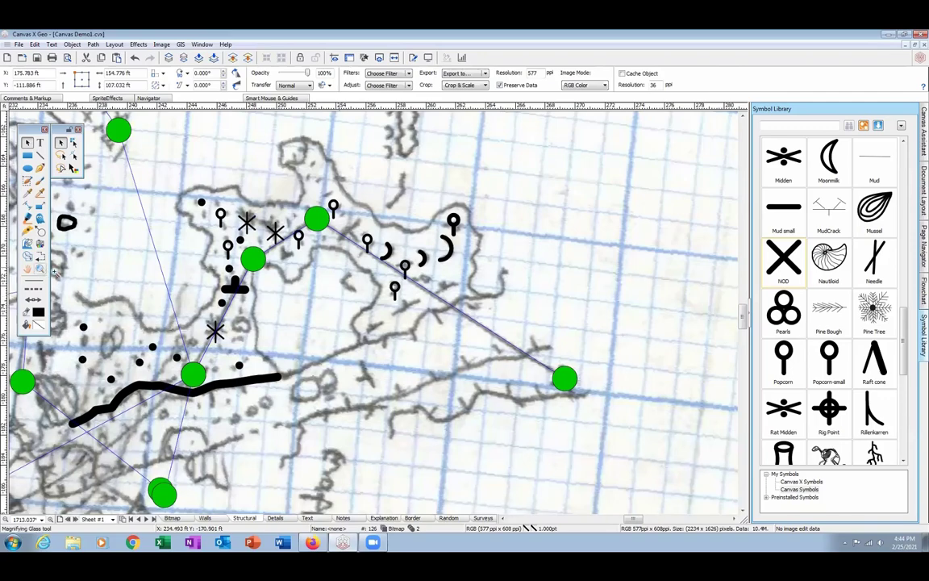
- Zoom out on the sketch, view the finished cave map in Canvas Demo2.cvx, and return to Canvas Demo1.cvx
click(39, 270)
ctrl+click(436, 291)
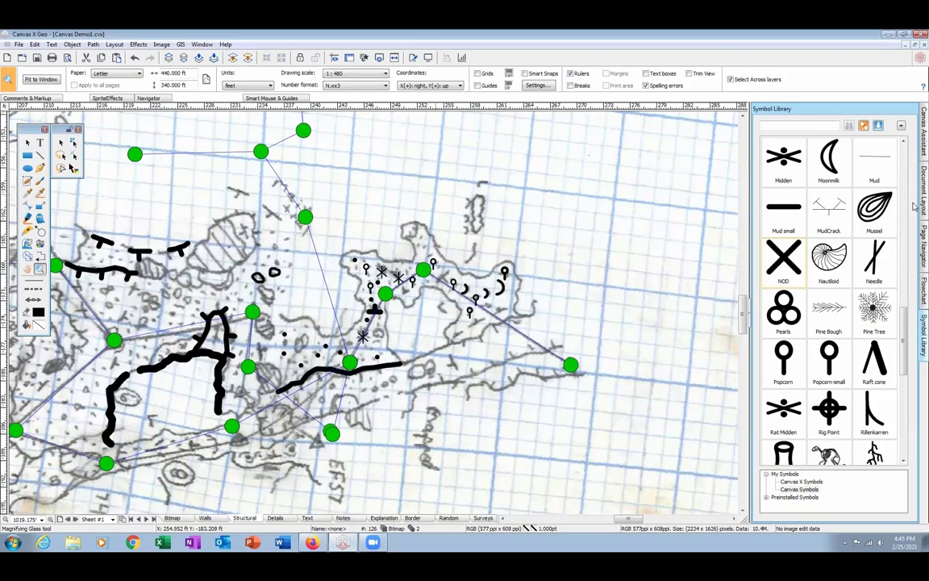
key(alt+w)
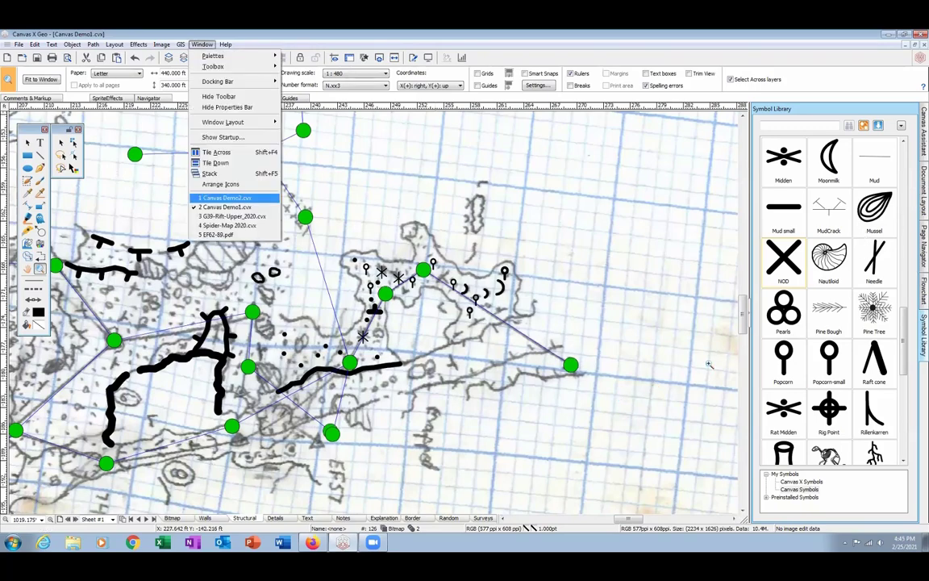
key(Return)
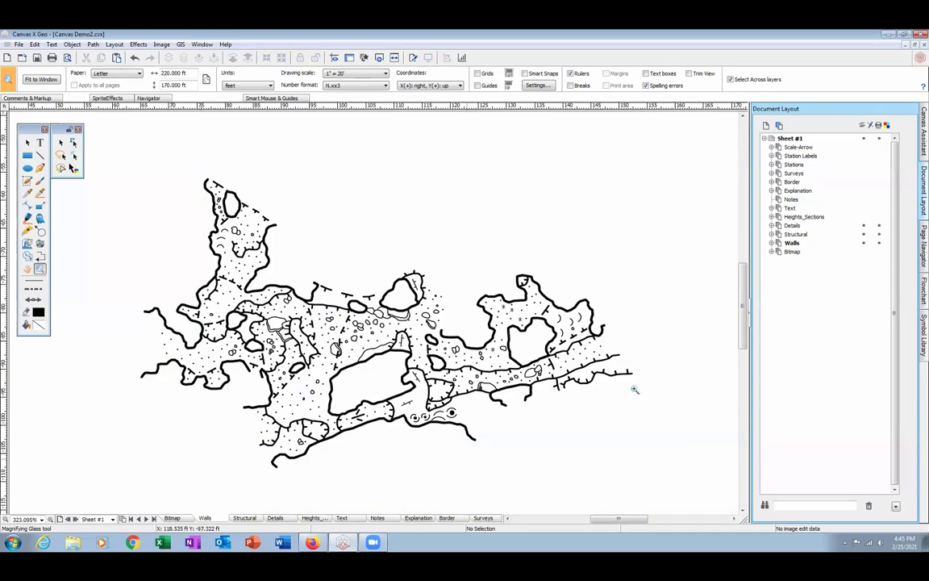
click(202, 44)
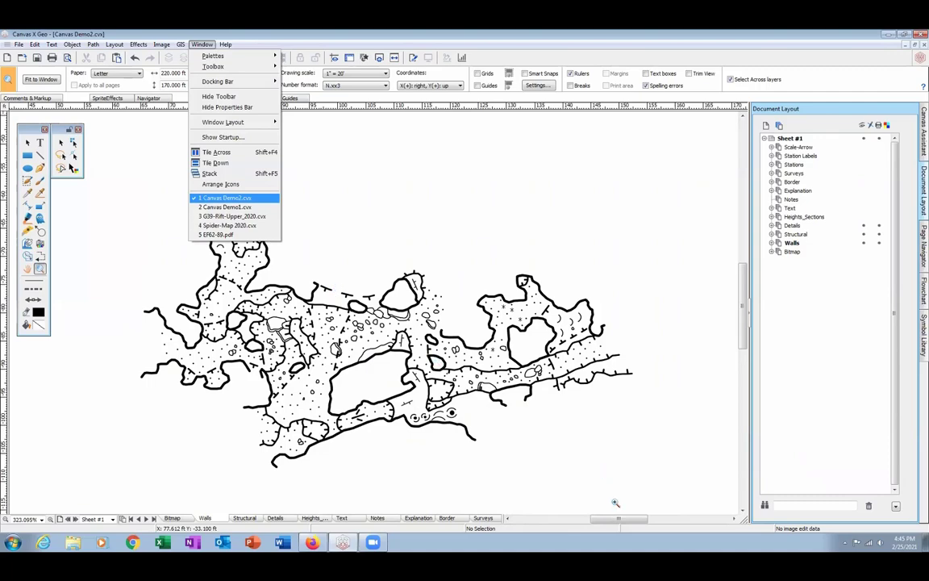
click(230, 208)
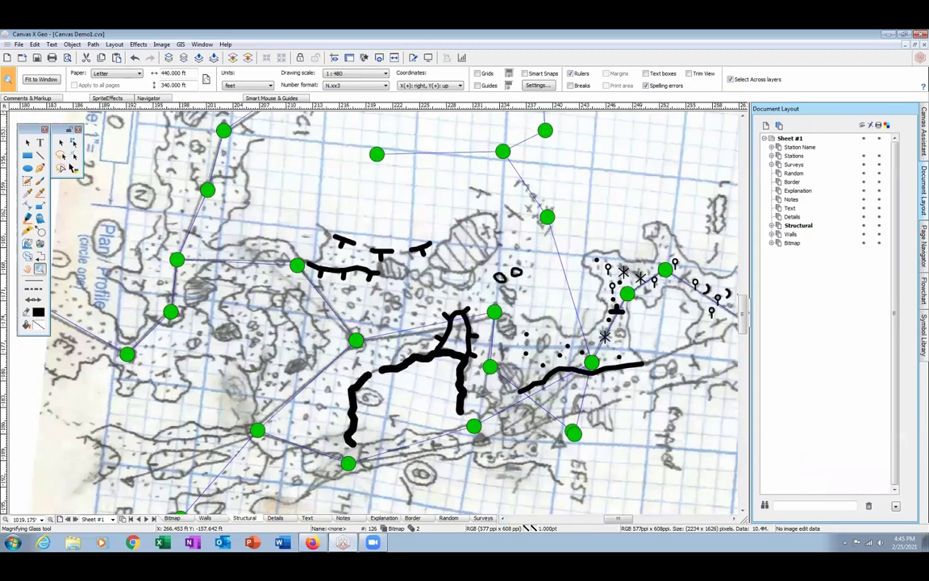
- Add a new layer named Heights_Sections to the sheet
click(780, 125)
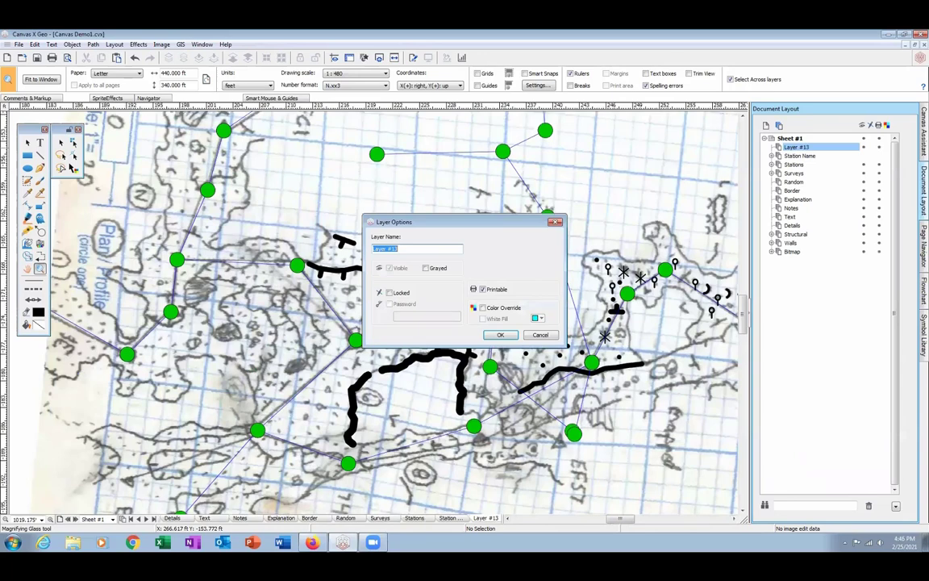
text(Heights_Sections)
key(Return)
- Add the text "8" just southeast of the sketched circled height below the passage, and set its size to 10 pt
scroll(426, 416, down, 2)
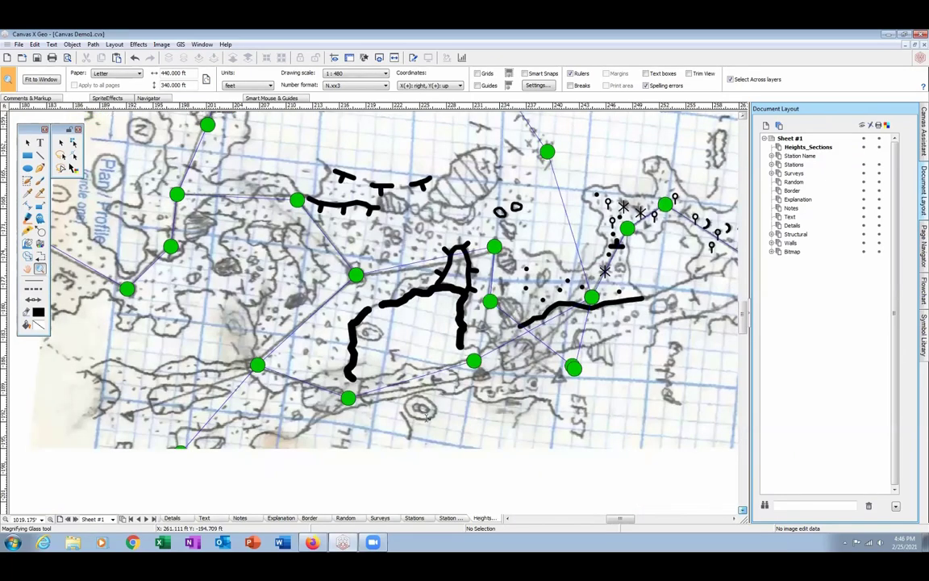
key(t)
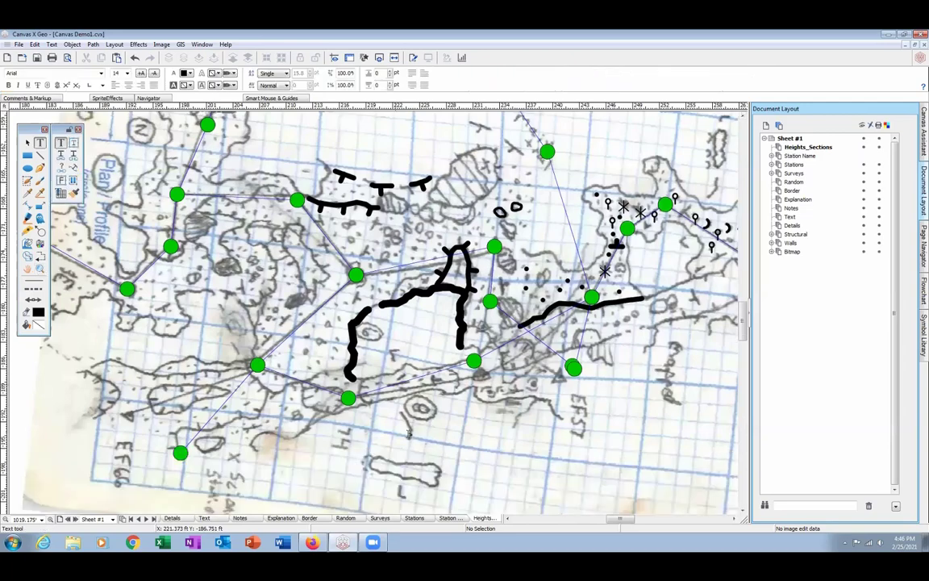
click(409, 433)
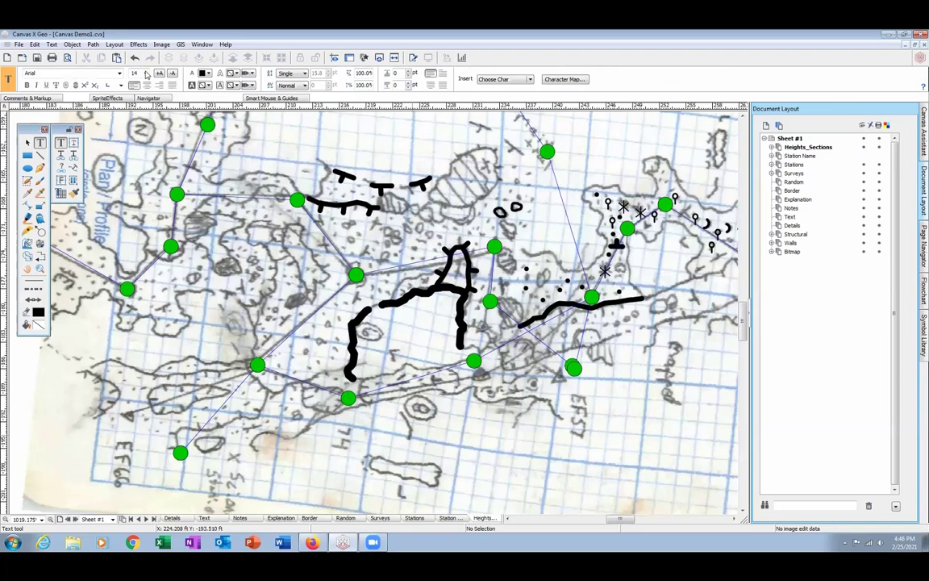
text(8)
click(365, 73)
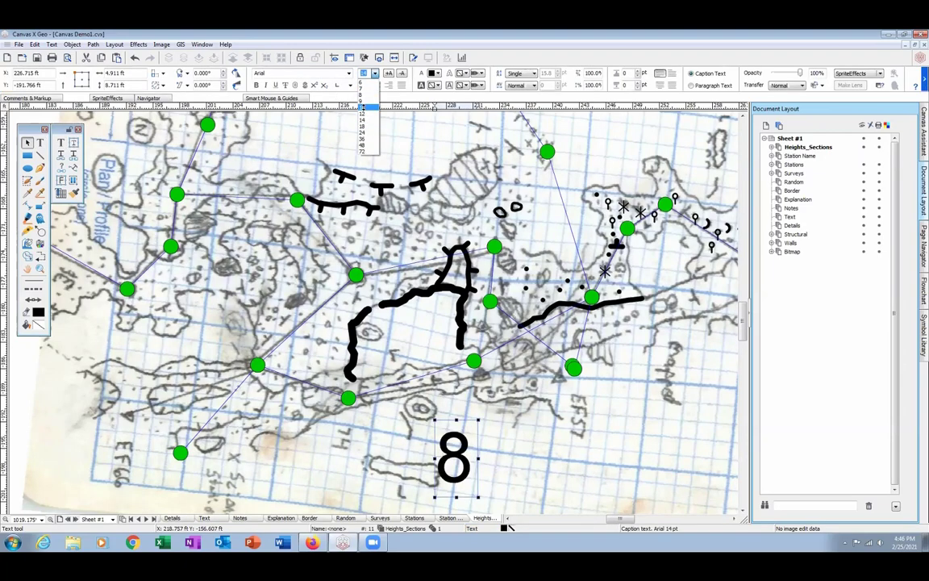
click(363, 107)
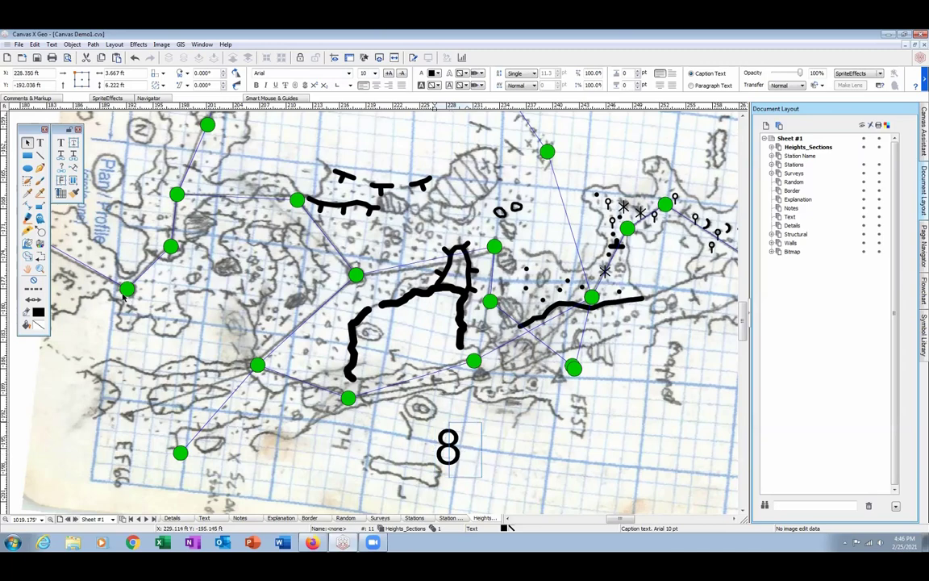
- Draw a circle about 5.56 ft across around the 8 with a 1 pt outline
click(28, 169)
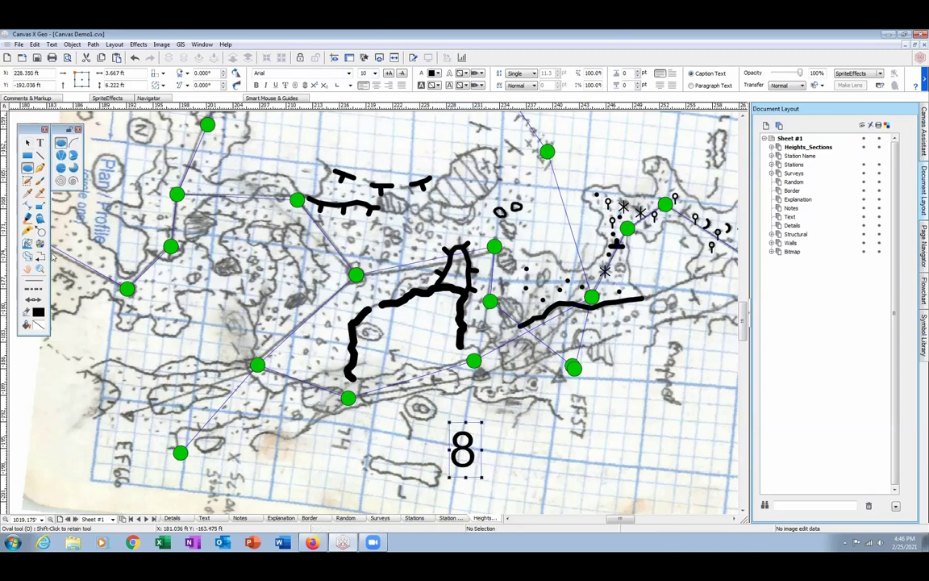
click(39, 256)
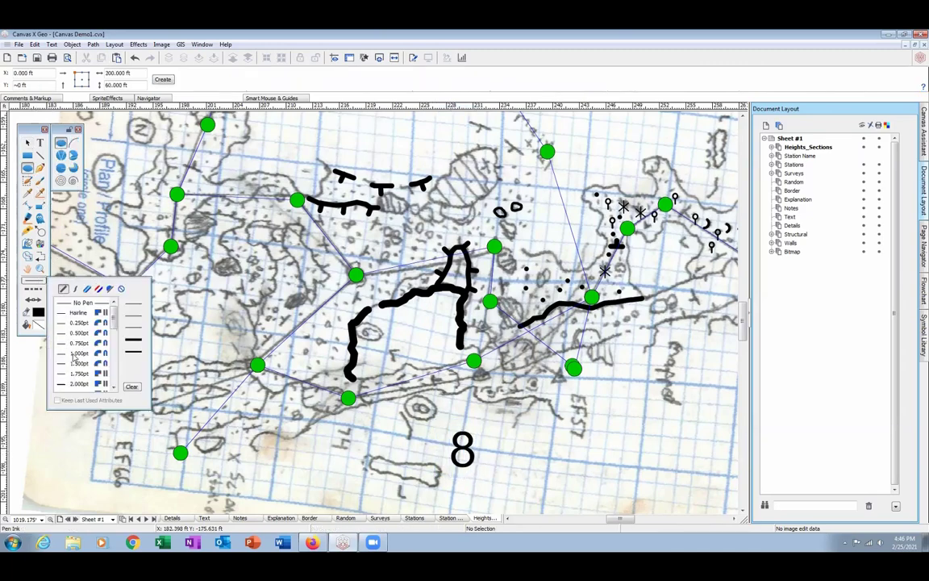
click(74, 355)
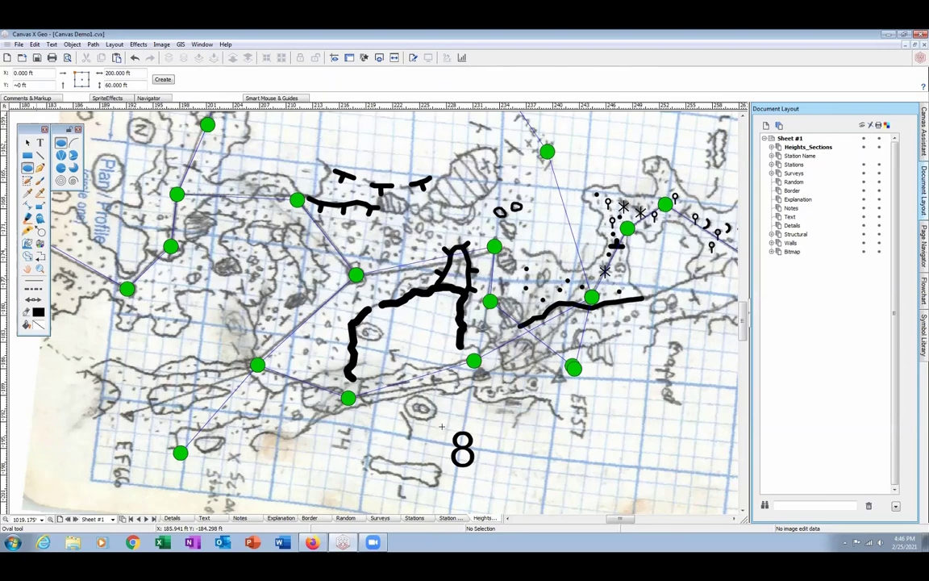
drag(447, 433, 490, 475)
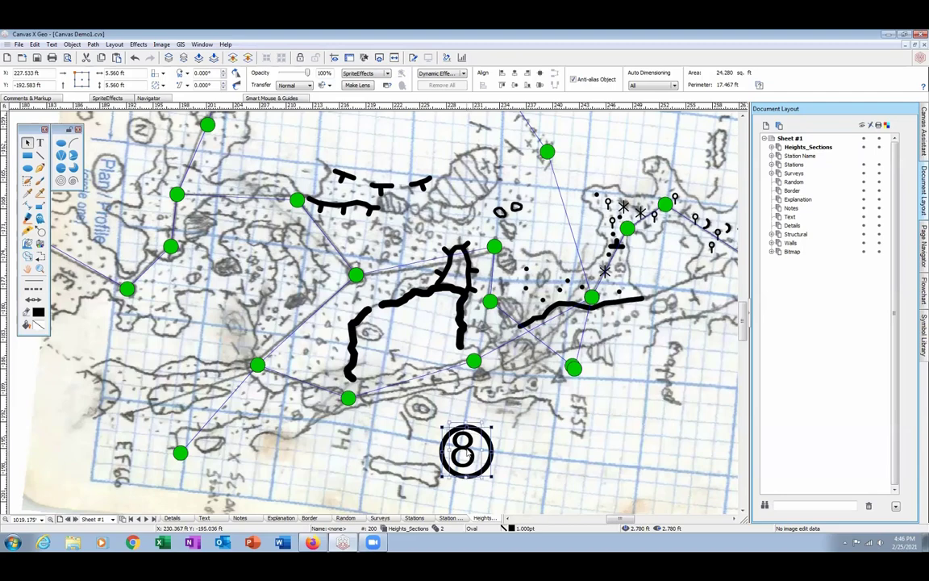
- Centre the 8 and its circle on each other and group them
drag(419, 403, 520, 482)
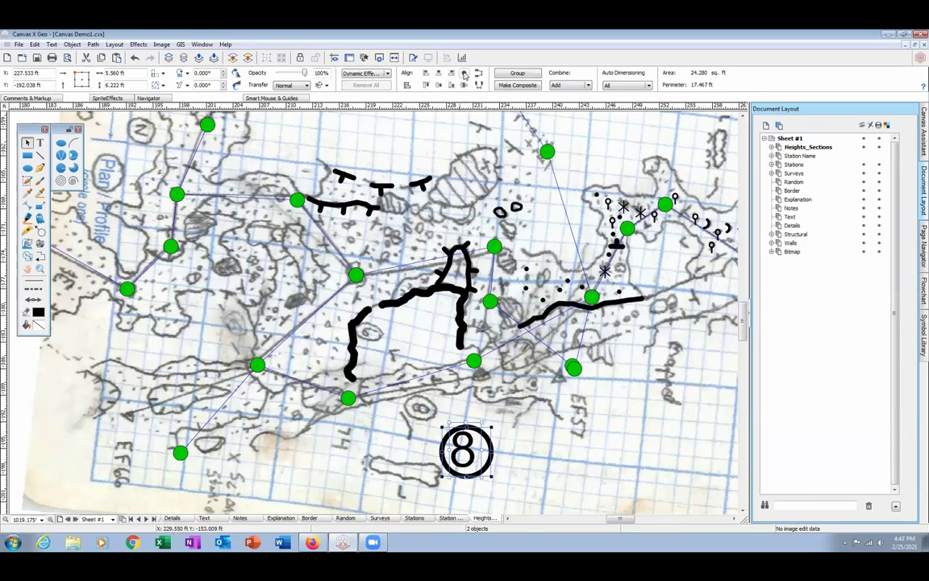
click(465, 75)
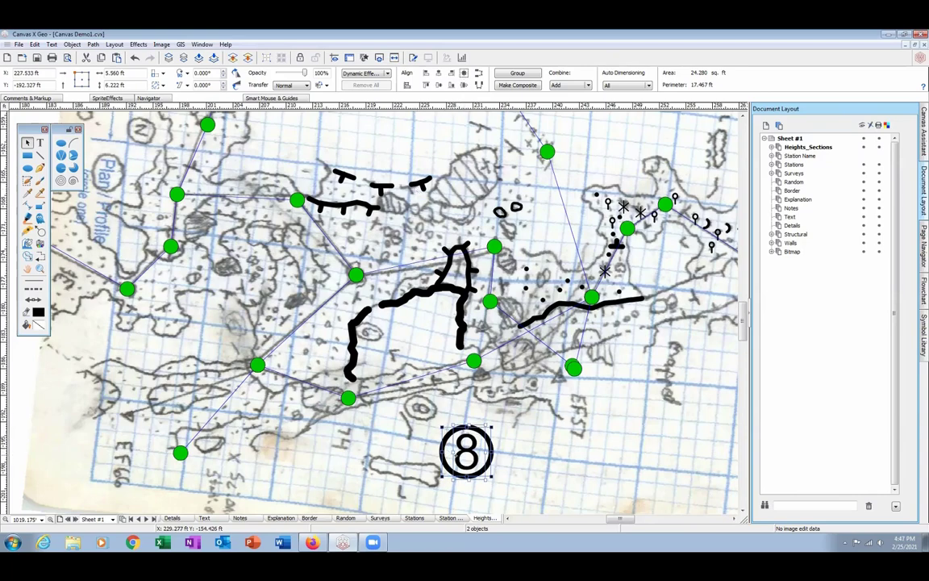
click(512, 74)
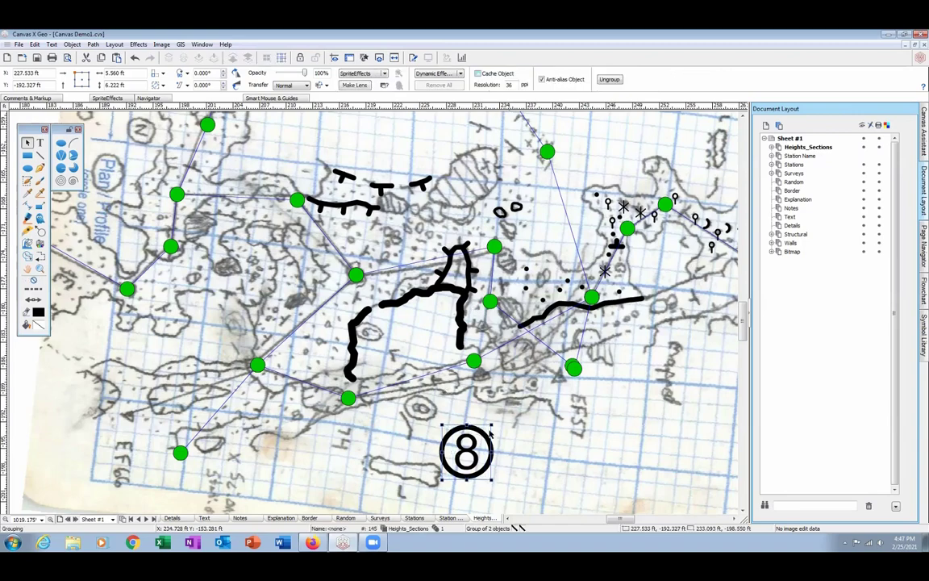
- Nudge the circled 8 northwest so it sits beside the sketched circled height
key(Left)
key(Up)
key(Up)
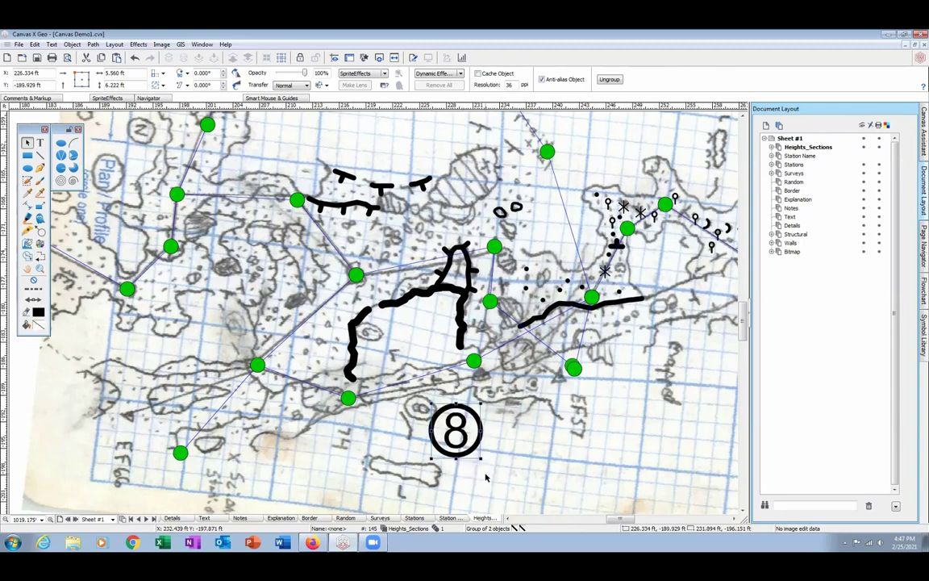
- Paste a copy of the circled 8 and move it onto the sketched circled height at the map's northwest
key(ctrl+v)
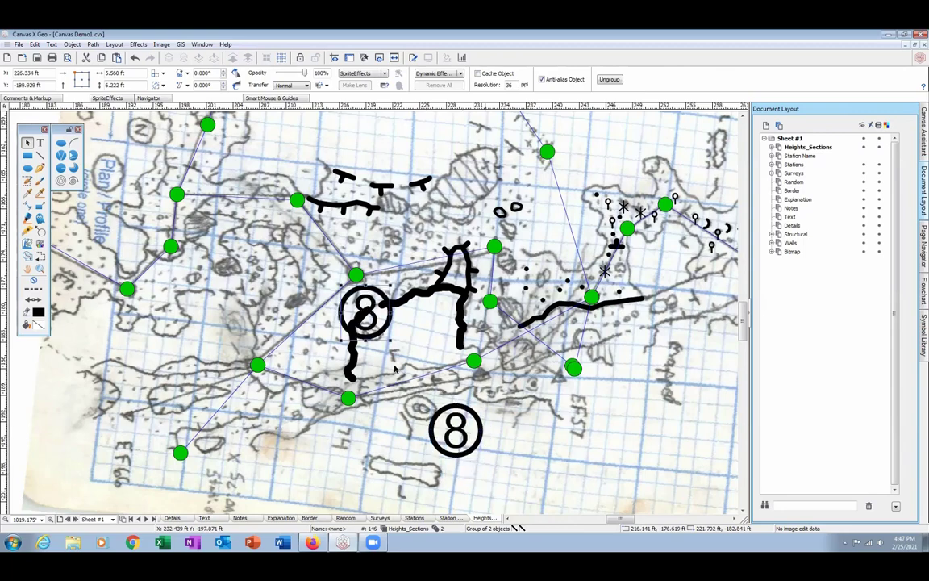
key(Up)
key(Up)
key(Up)
key(Left)
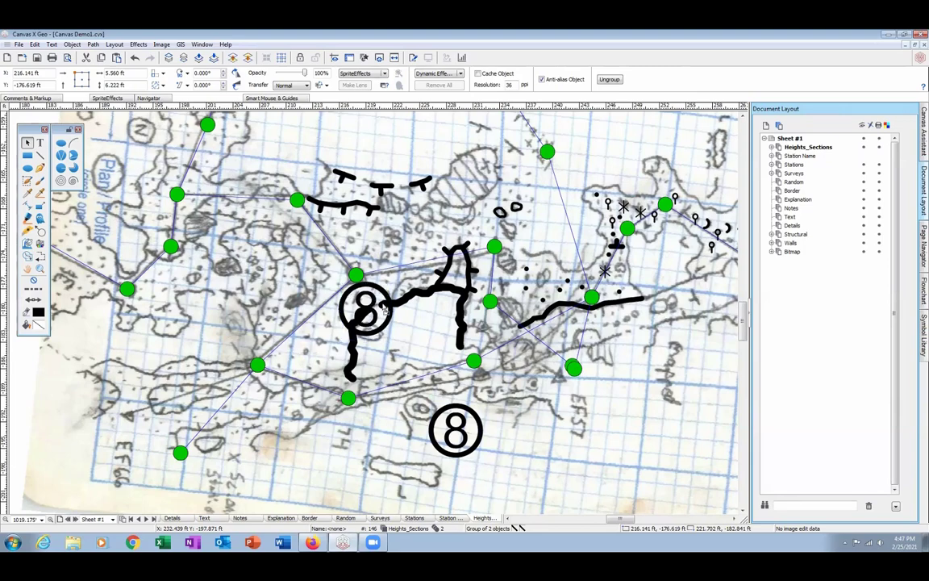
drag(150, 159, 148, 157)
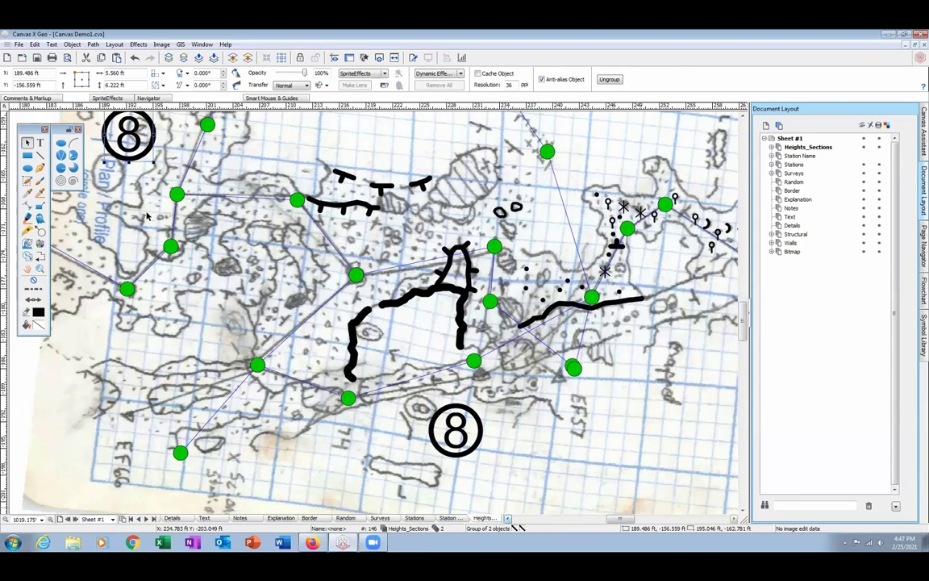
- Change the number in the northwest circled height label to 2 and turn off selecting across layers
drag(113, 196, 234, 196)
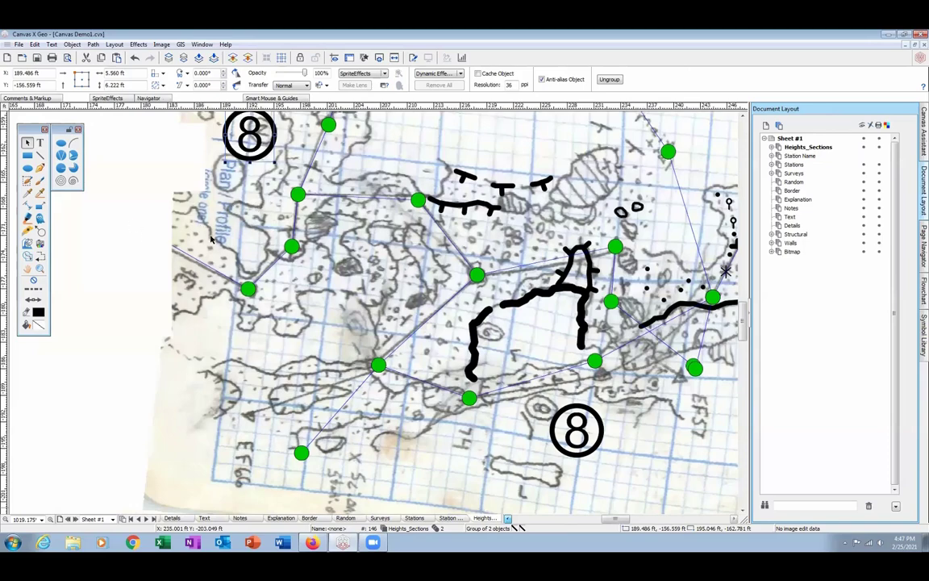
scroll(211, 238, up, 2)
key(t)
key(ctrl+z)
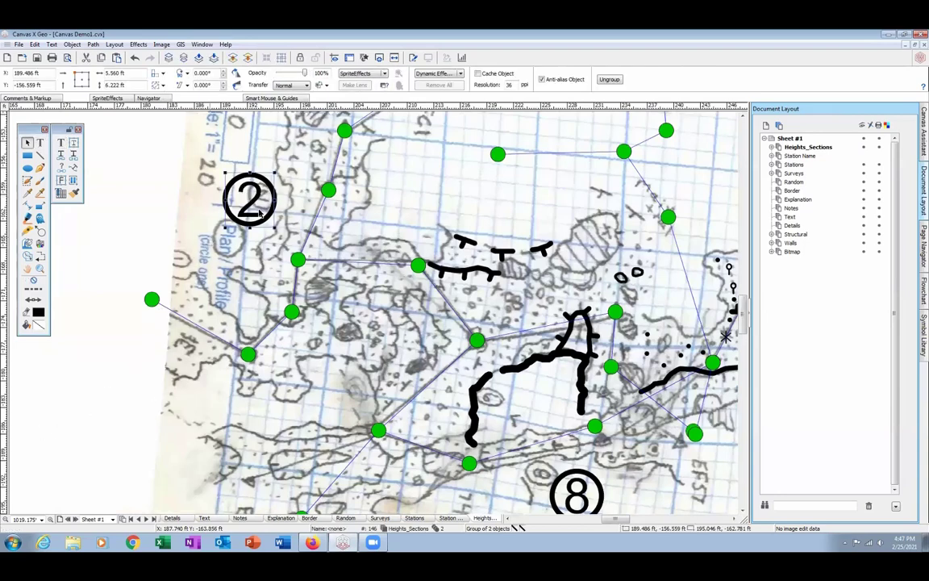
click(520, 118)
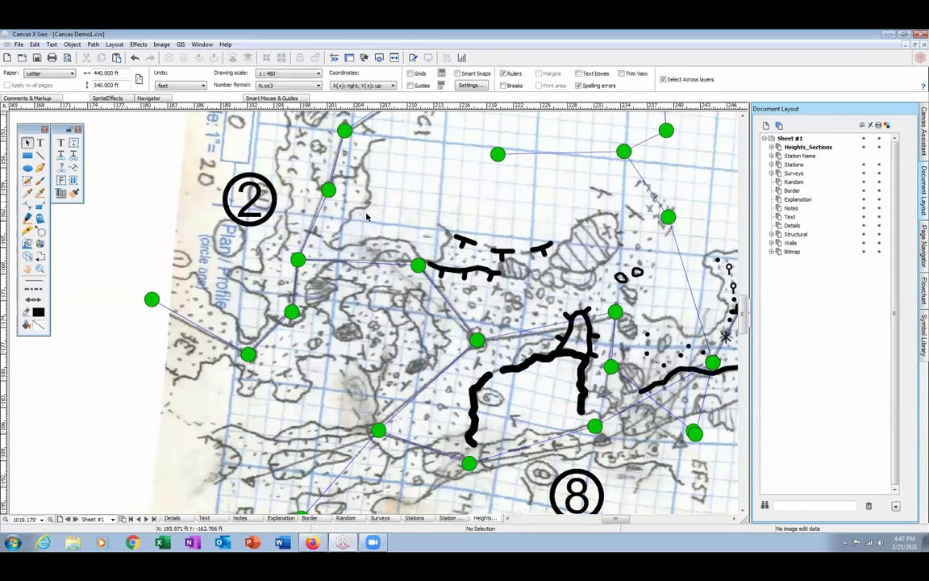
click(663, 79)
- Trace the east side and both ends of the sketched cross-section northeast of the passage with a thick curve
scroll(507, 409, down, 2)
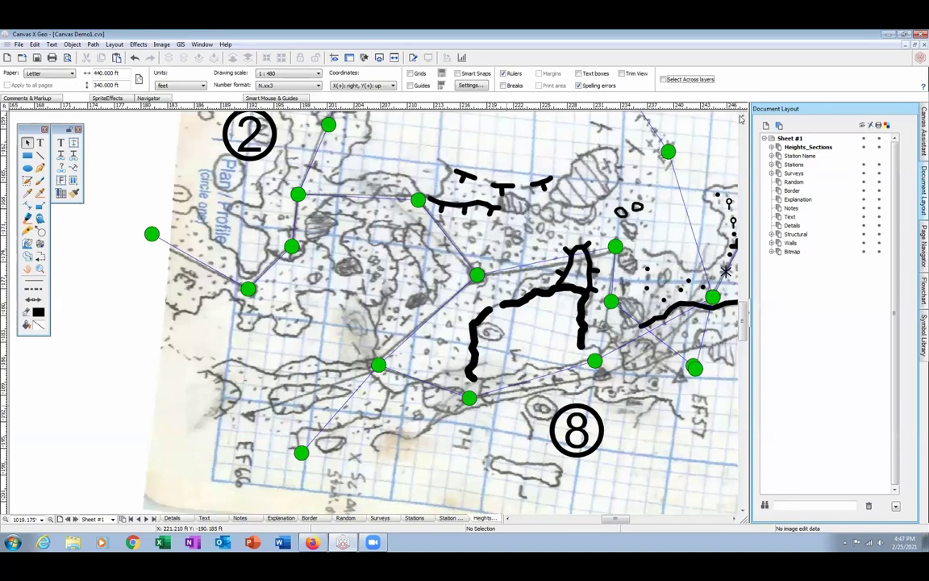
scroll(740, 119, right, 3)
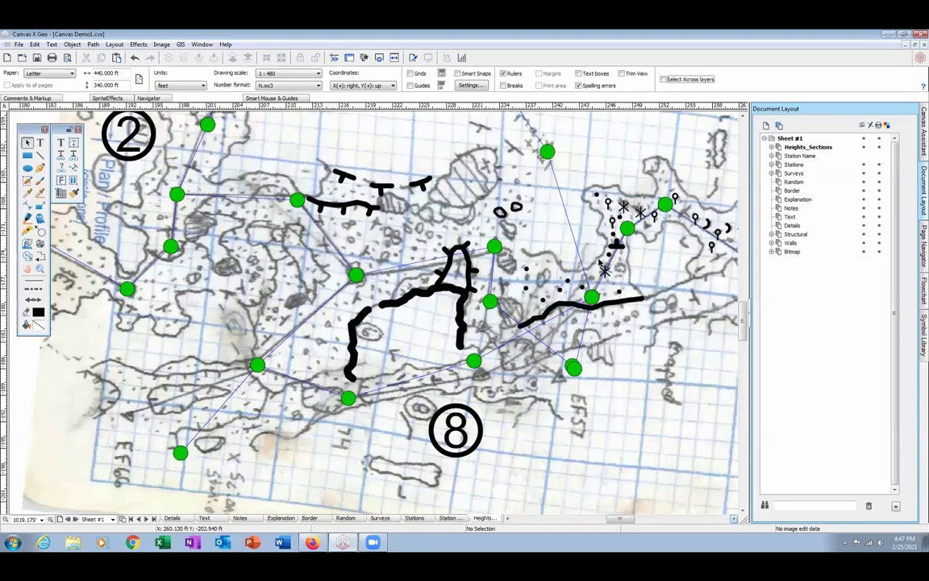
scroll(545, 262, up, 3)
scroll(545, 262, right, 3)
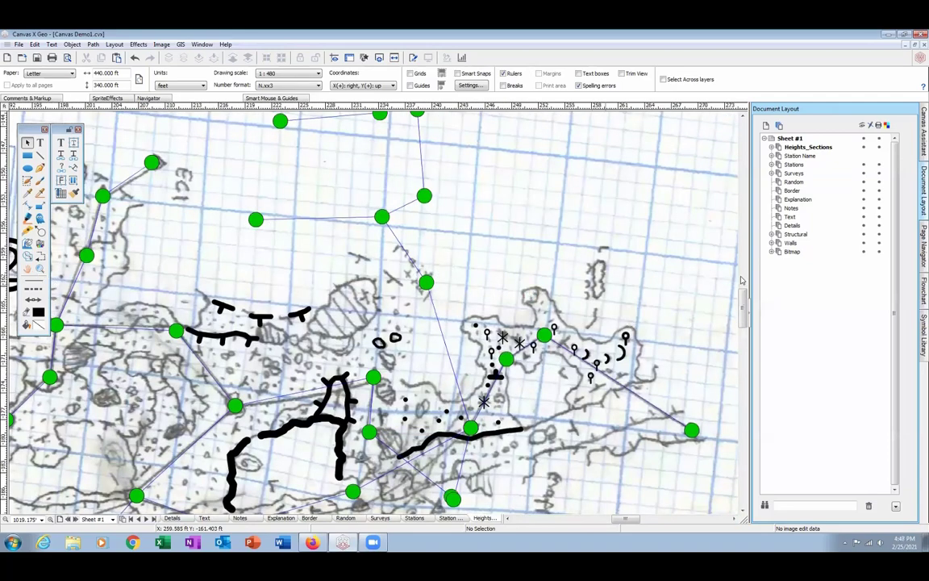
key(z)
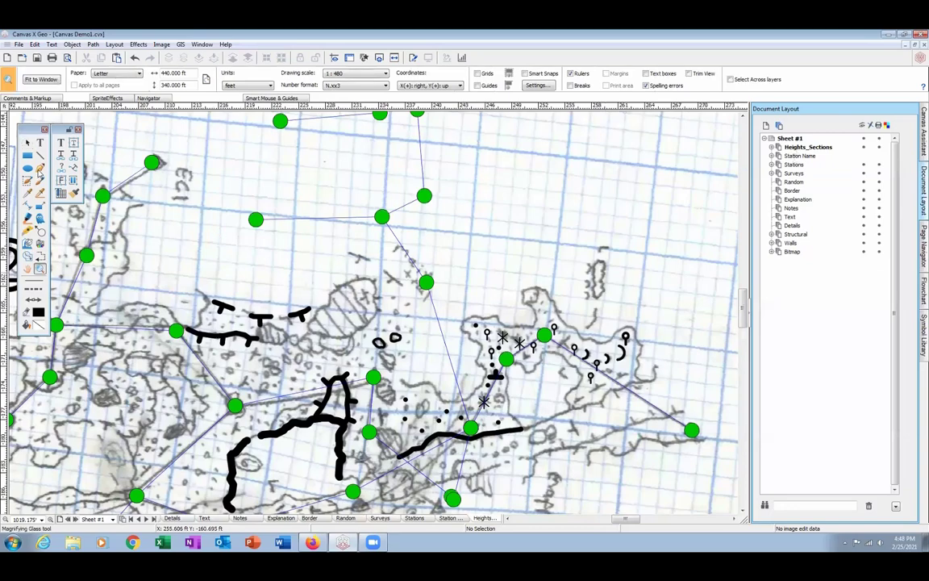
mouse_move(578, 240)
mouse_down()
mouse_move(623, 298)
mouse_move(625, 322)
mouse_up()
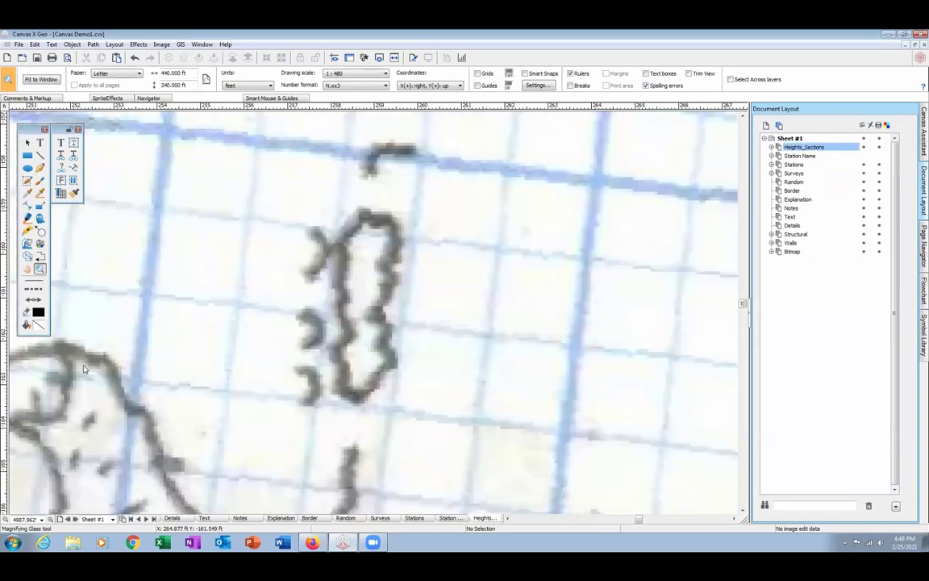
click(40, 168)
click(33, 280)
click(88, 353)
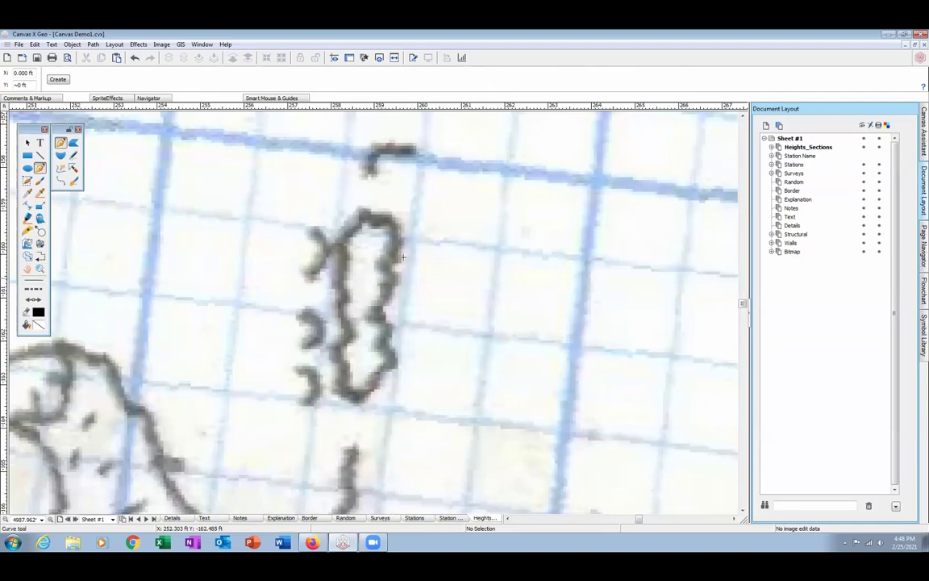
drag(362, 211, 380, 212)
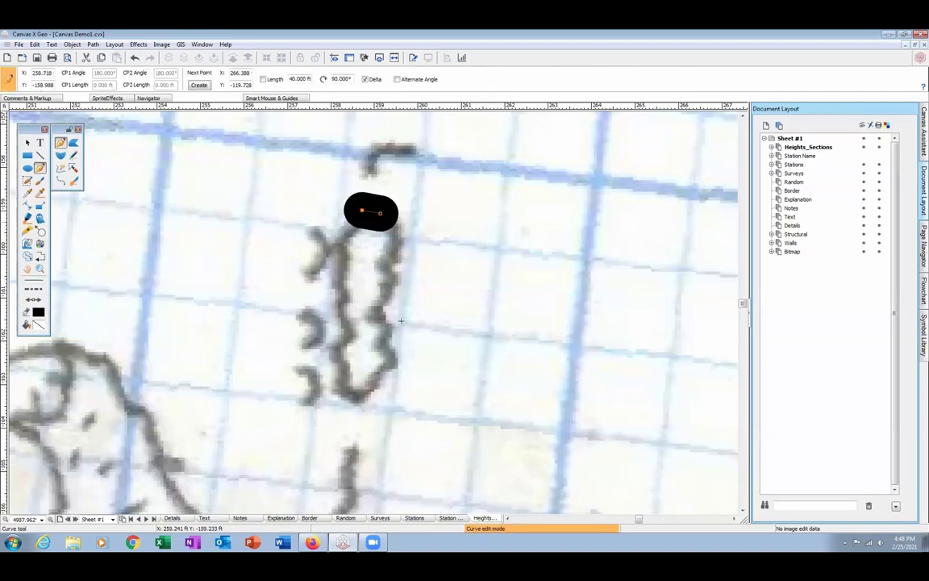
mouse_move(400, 321)
mouse_down()
mouse_move(406, 368)
mouse_move(366, 404)
mouse_up()
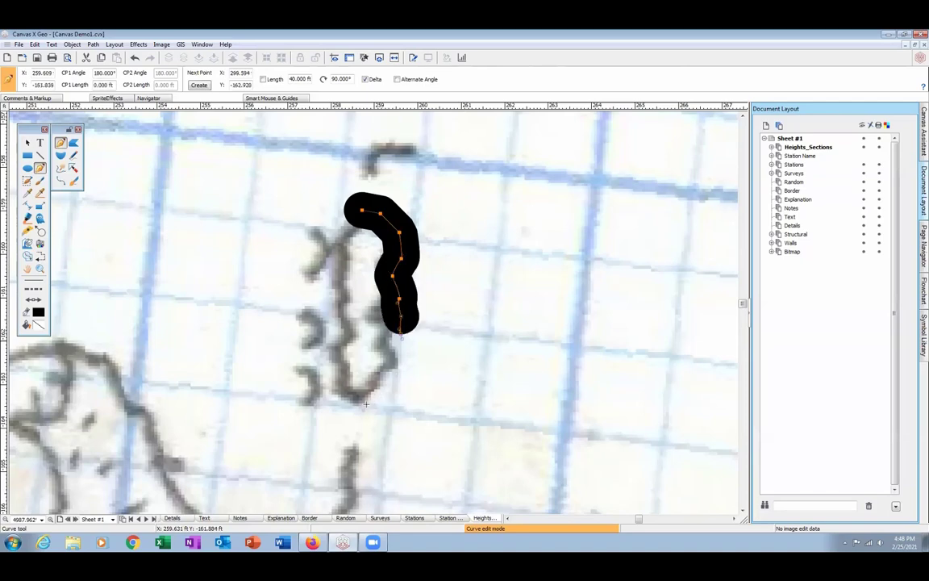
click(350, 404)
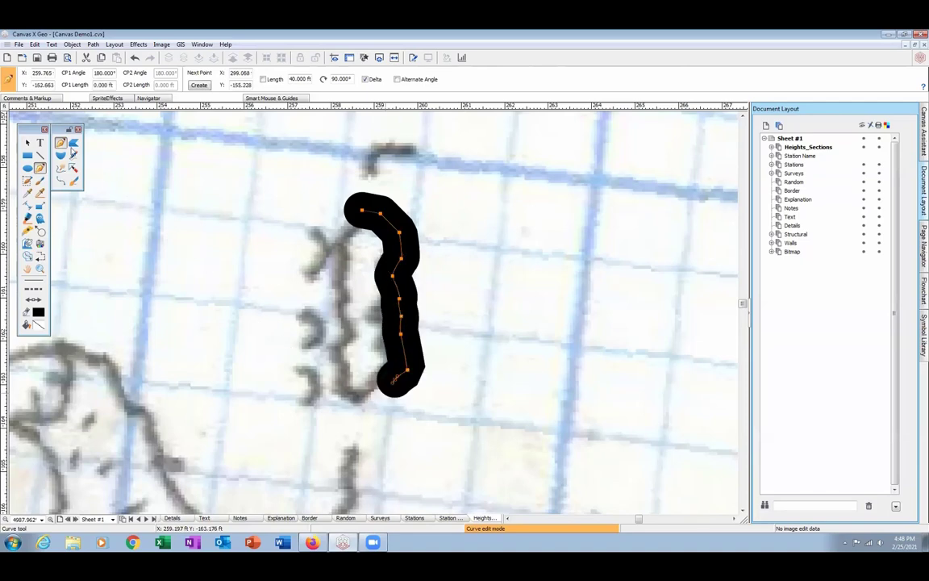
click(60, 141)
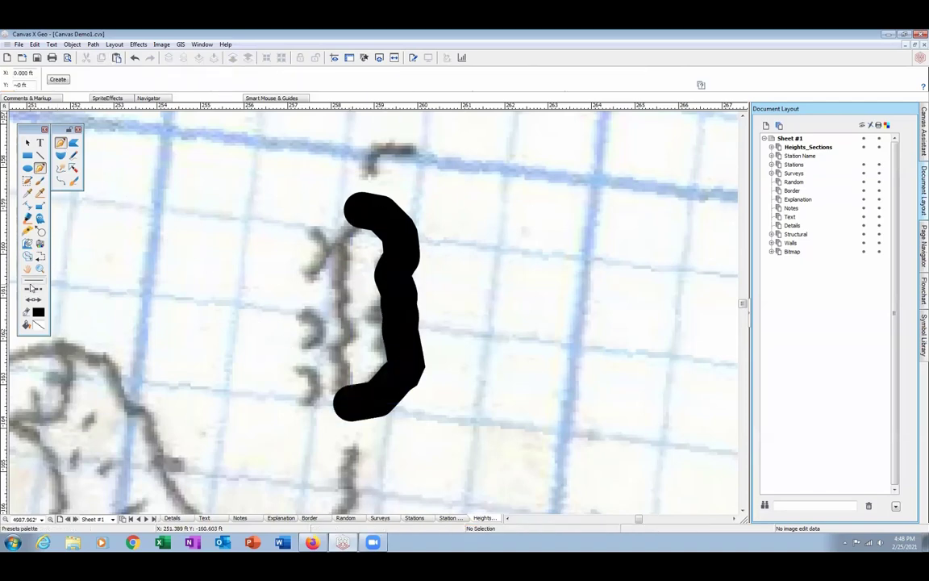
- Trace the west side of the sketched cross-section with a nine-point open curve and thin its line to 0.5 pt
click(33, 280)
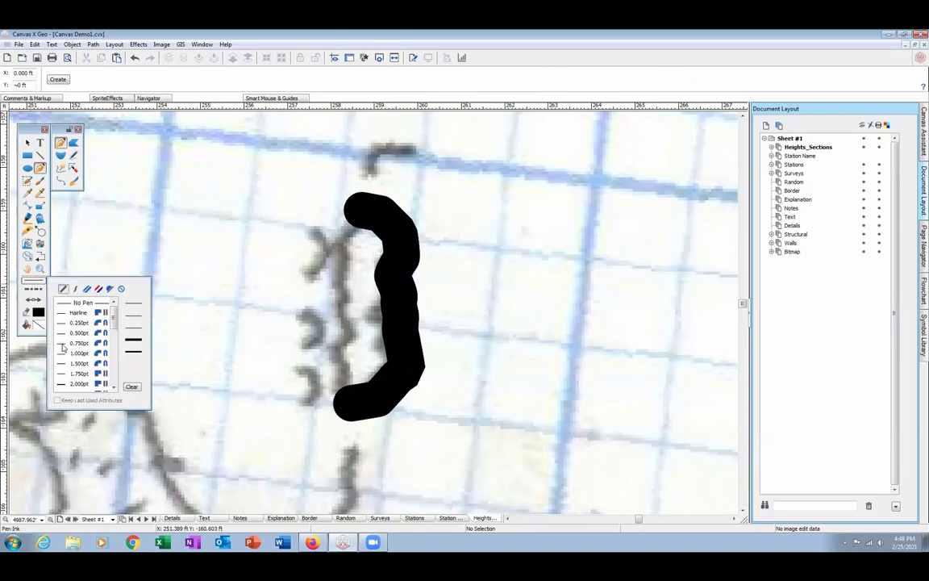
click(339, 392)
click(340, 376)
click(337, 356)
click(349, 321)
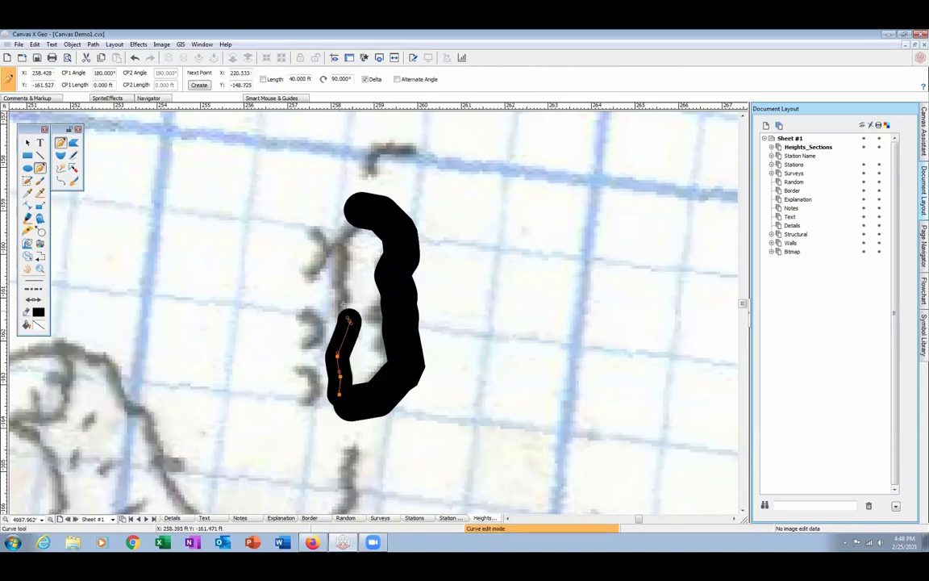
click(344, 301)
click(340, 277)
click(338, 254)
click(341, 235)
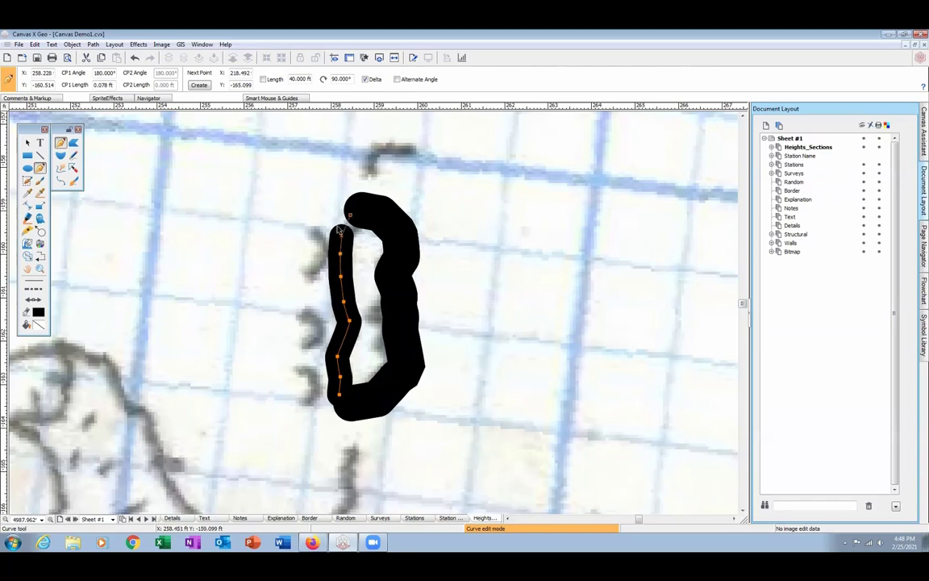
double_click(349, 215)
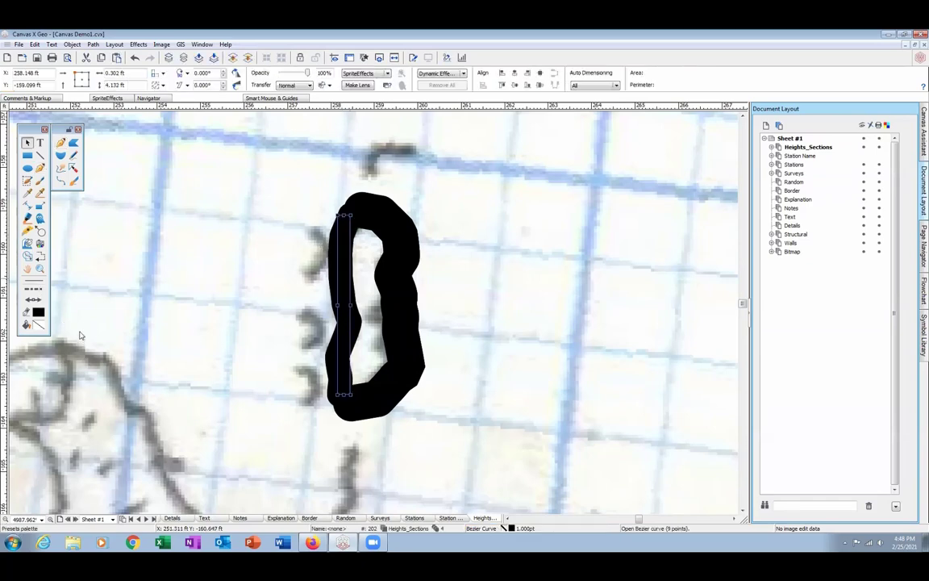
click(34, 288)
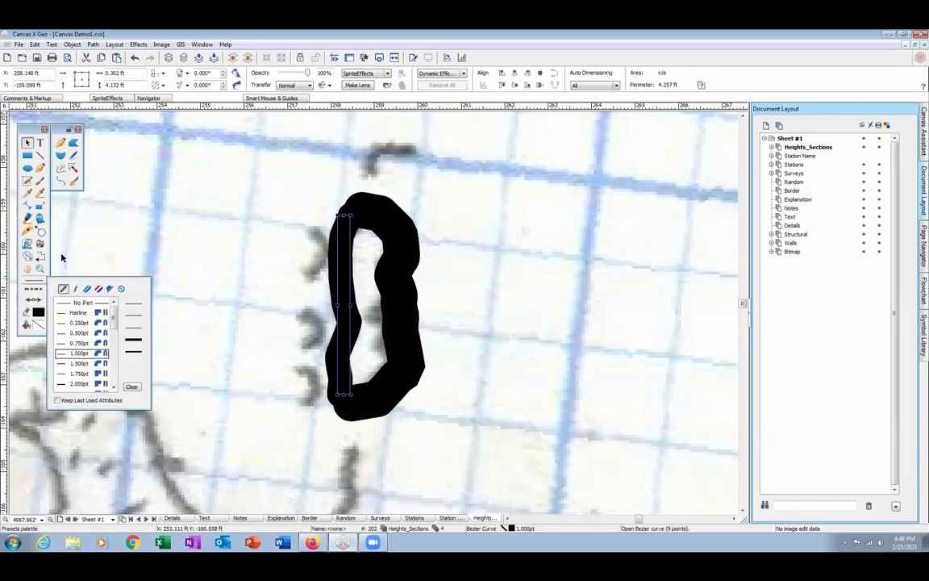
- Draw a three-point arc of about 1.87 ft radius on the upper mark west of the cross-section, with a 0.5 pt line
click(28, 167)
click(74, 156)
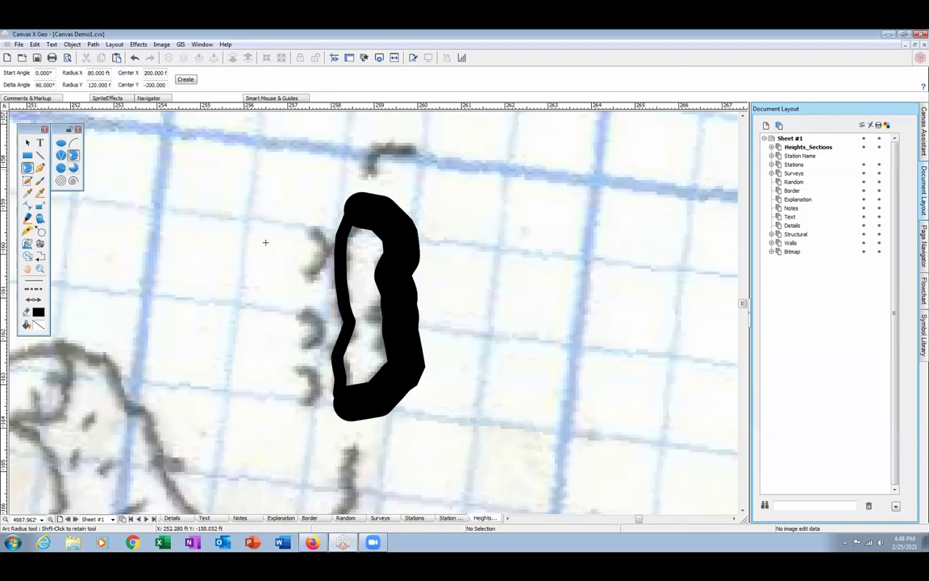
click(311, 215)
click(316, 269)
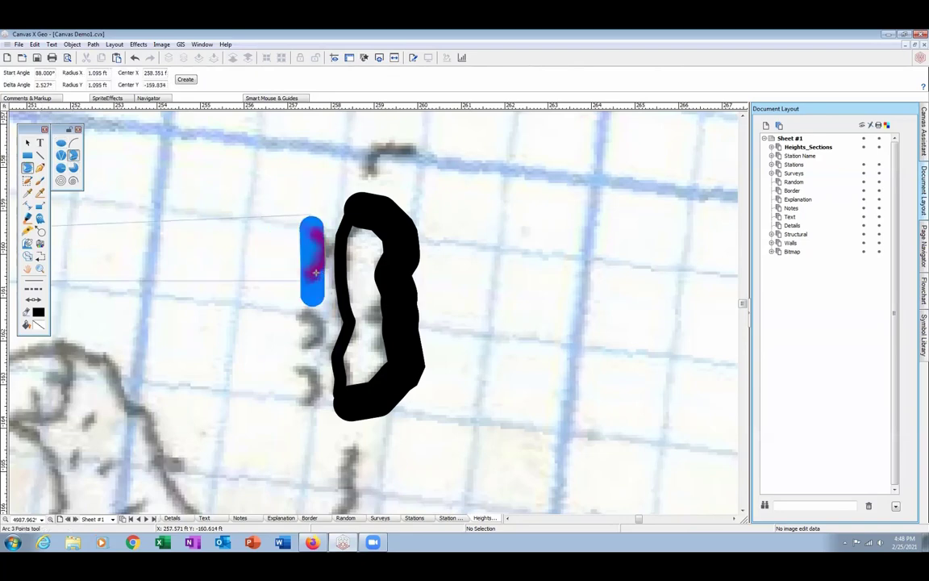
click(274, 280)
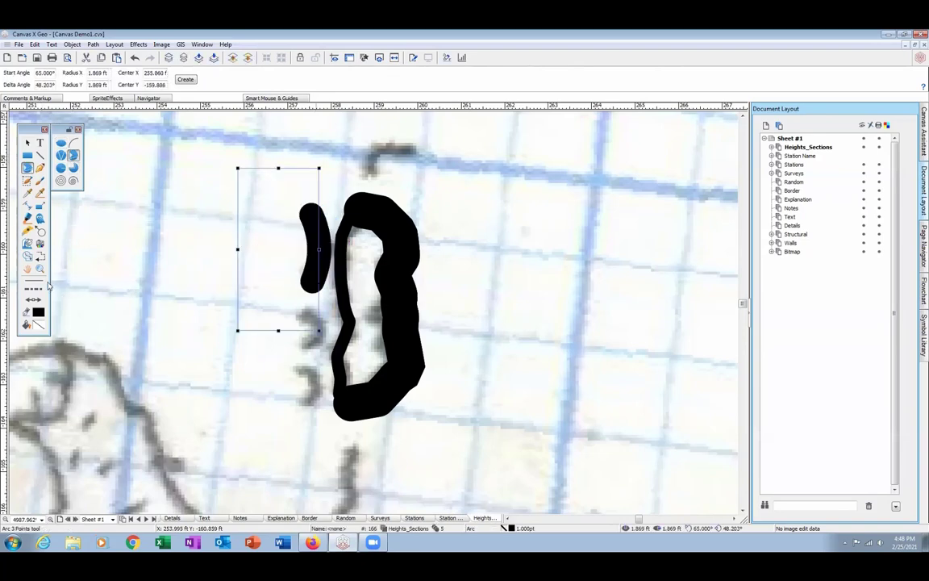
click(39, 281)
click(79, 338)
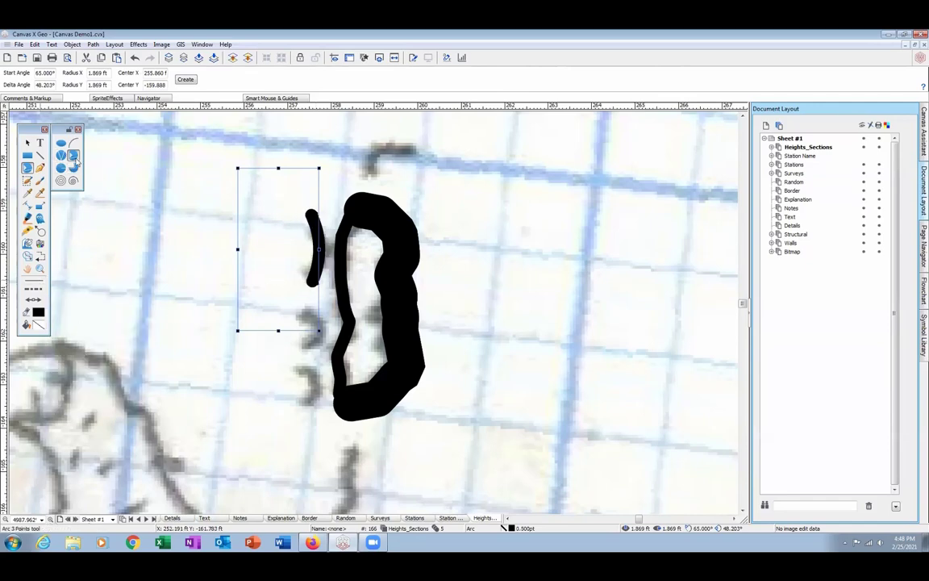
- Draw a second three-point arc, 0.5 pt wide and about 1.09 ft in radius, over the lower marks west of the cross-section
click(74, 159)
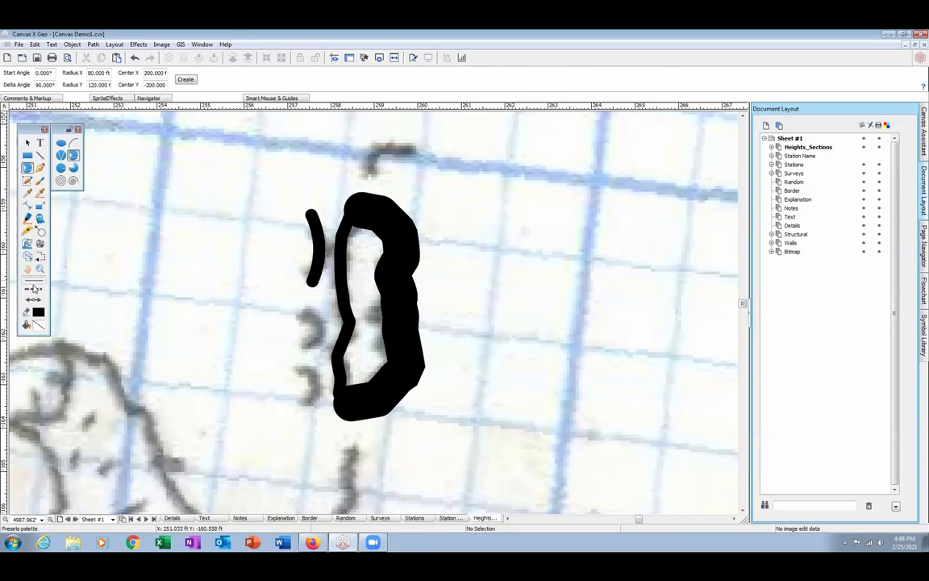
click(33, 284)
click(34, 284)
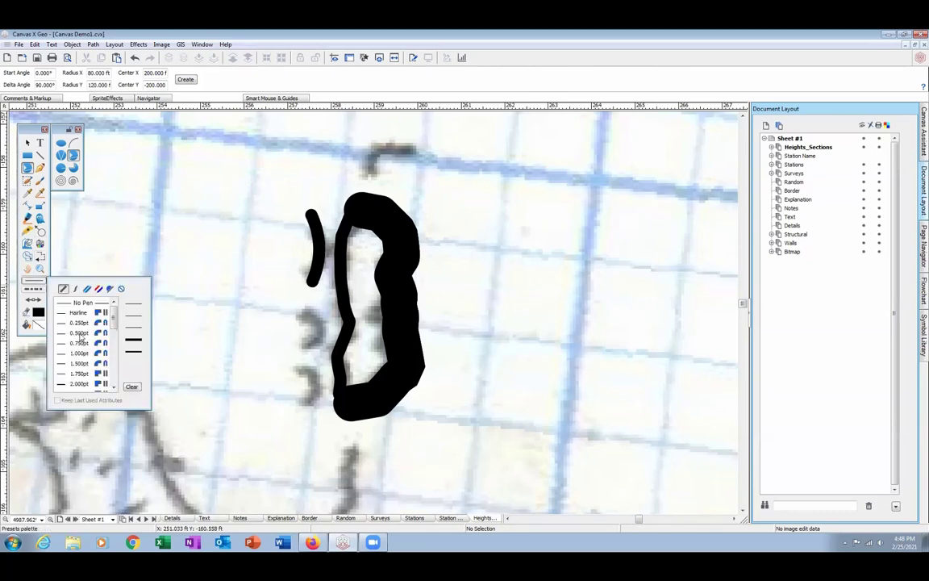
click(79, 334)
click(307, 317)
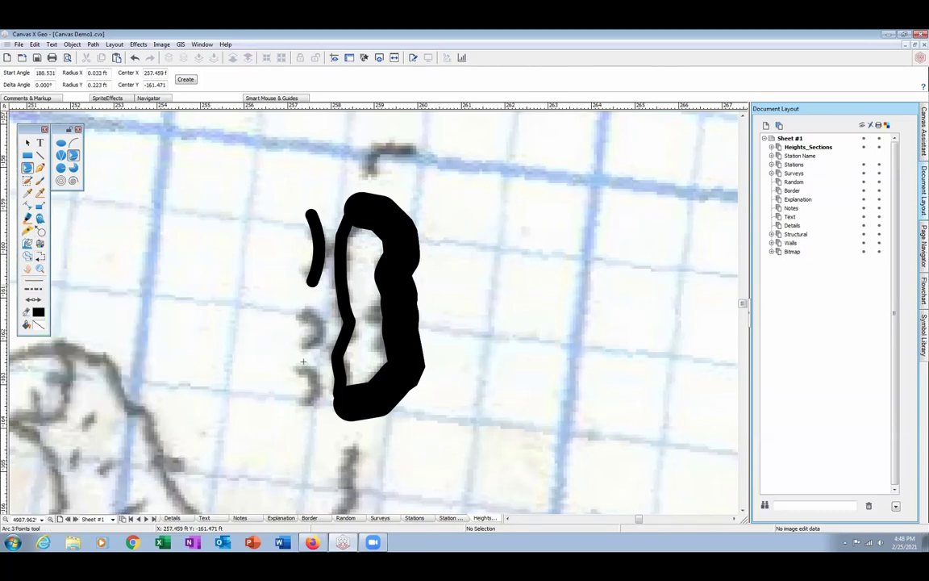
click(309, 386)
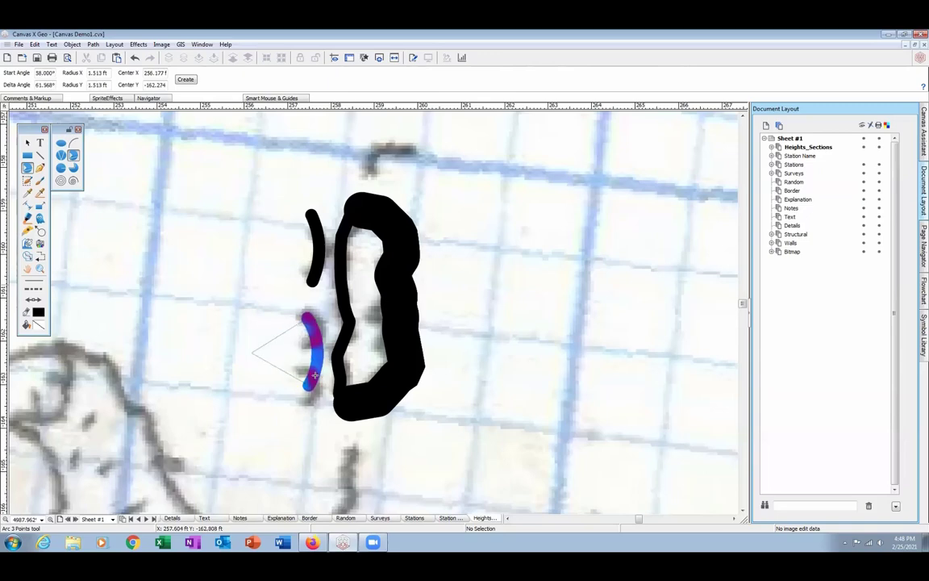
click(323, 352)
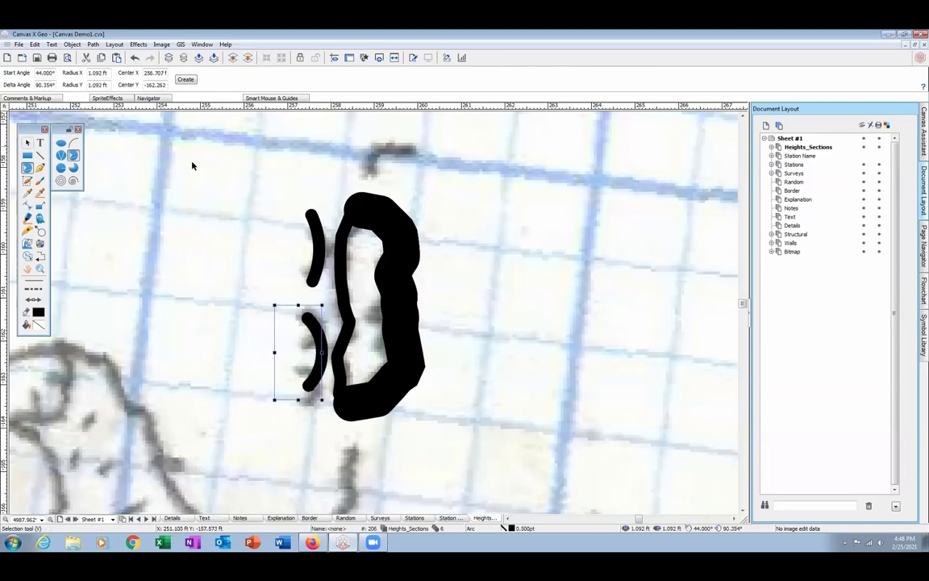
- Group the two cross-section curves and two arcs, and rotate the group a quarter turn counterclockwise (269.76°)
key(v)
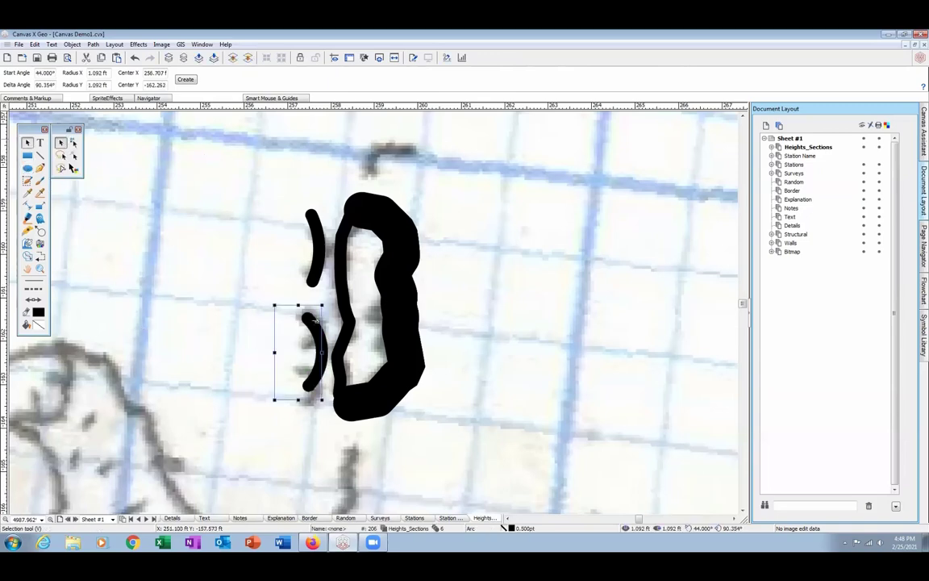
drag(244, 128, 439, 450)
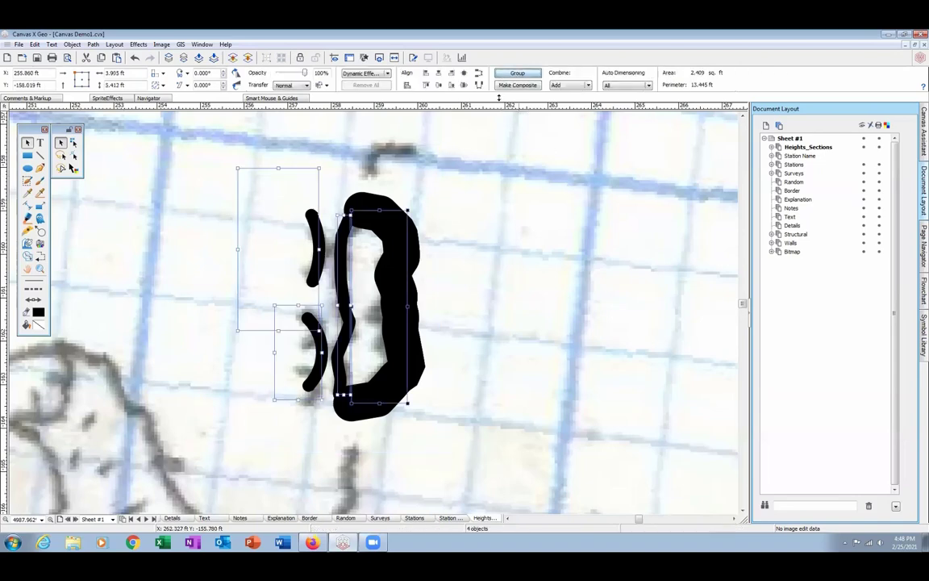
click(517, 73)
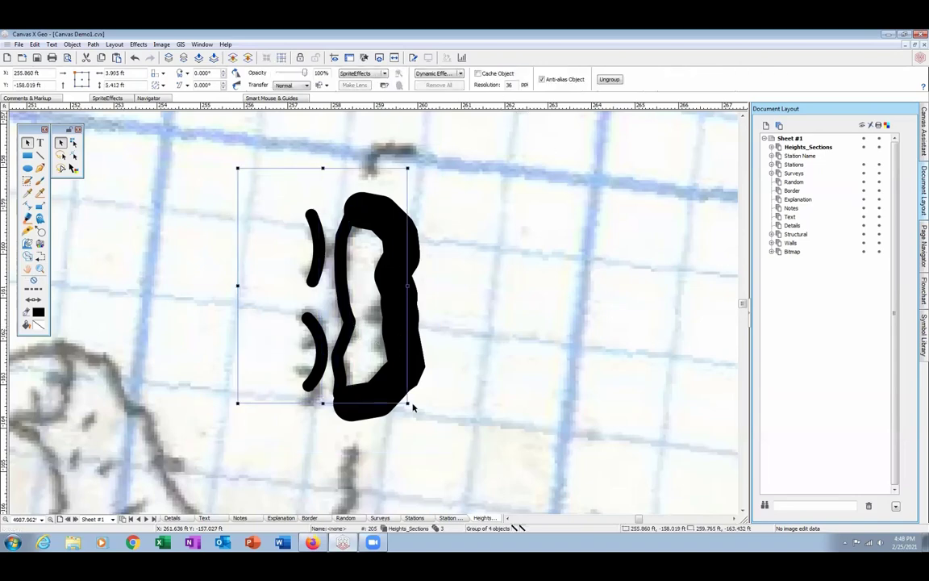
drag(409, 403, 440, 201)
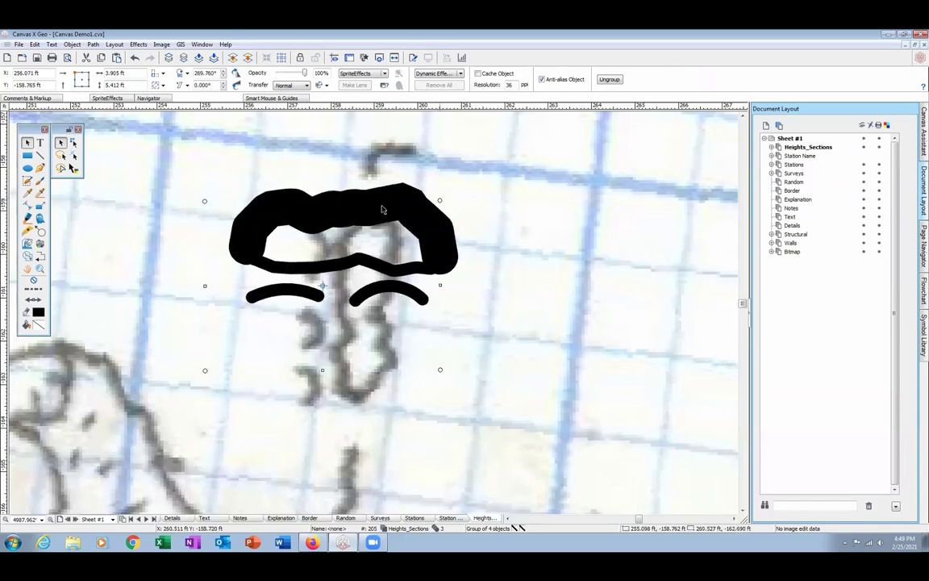
click(39, 268)
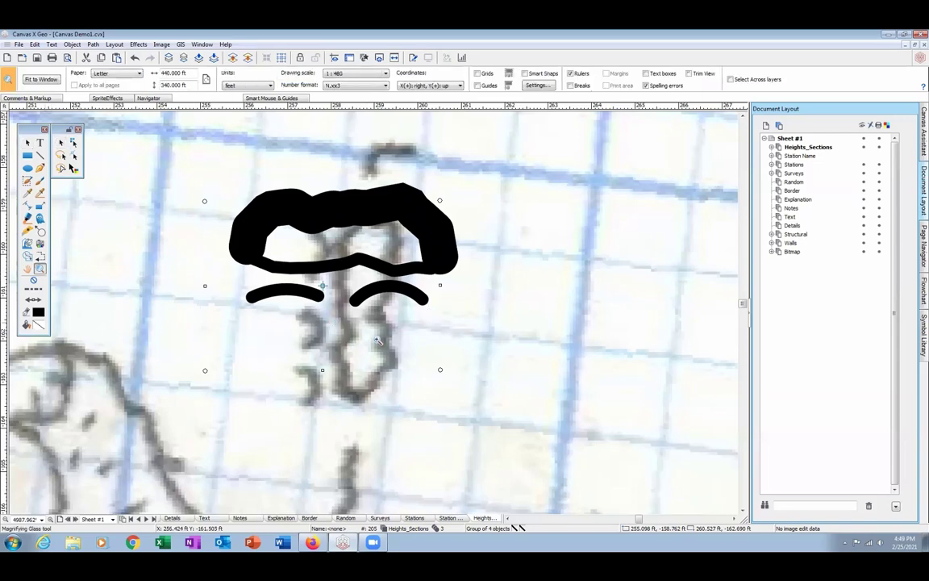
scroll(358, 332, down, 4)
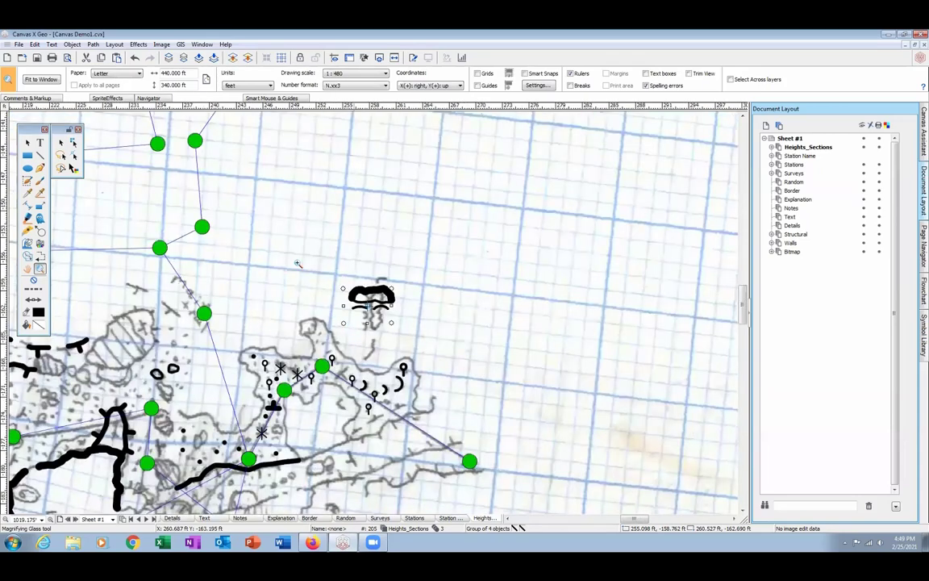
scroll(98, 152, down, 3)
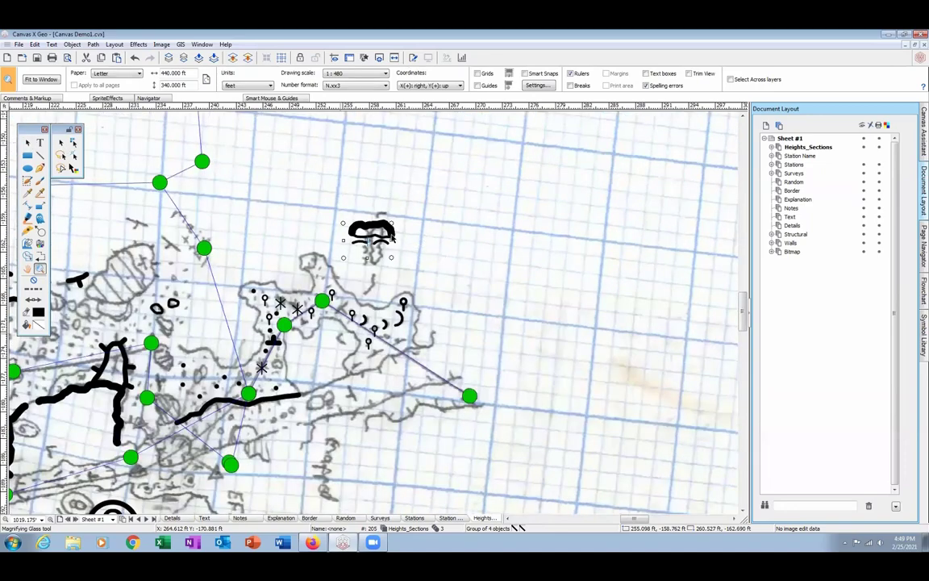
key(Escape)
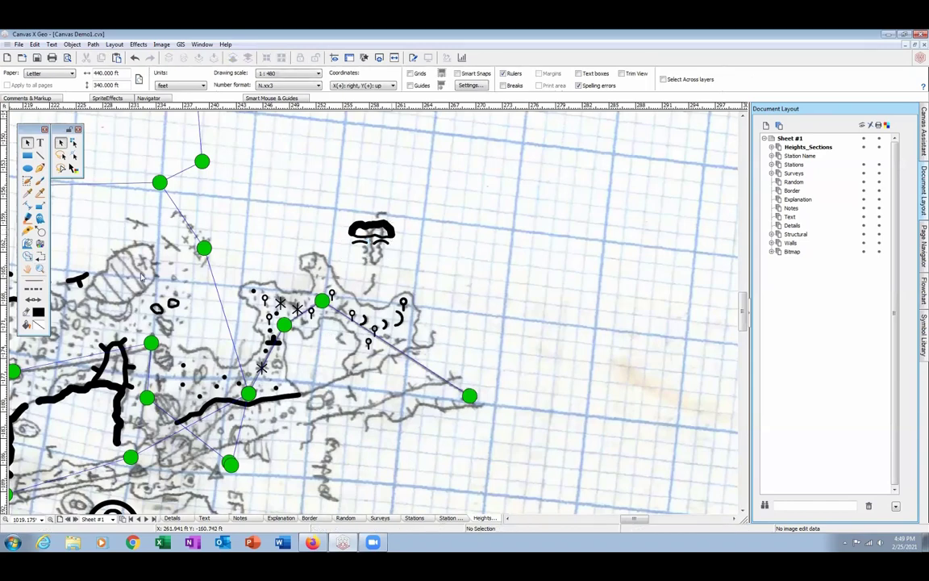
- Draw a short section mark south of the eastern passage and a bent two-line section mark north of it, about 2.28 ft and 2.62 ft long
key(l)
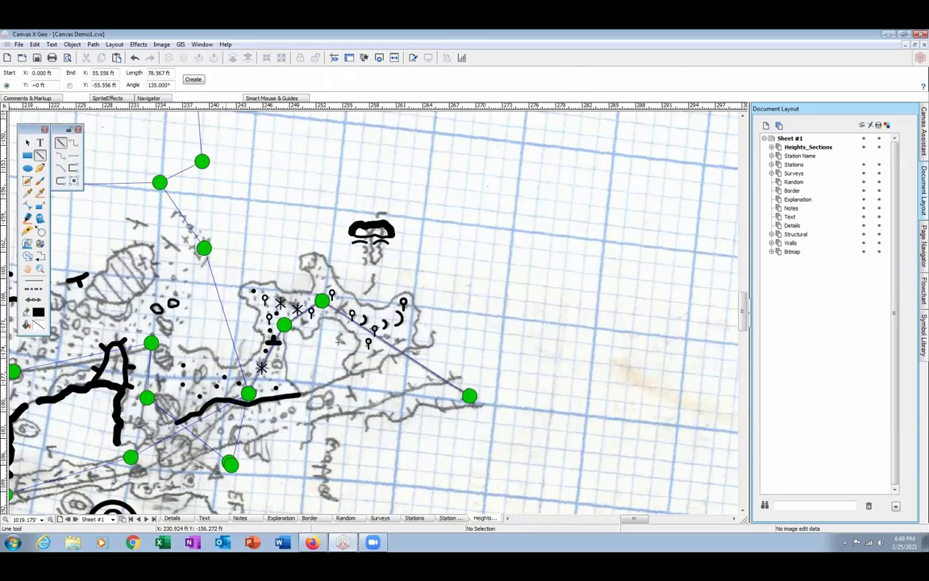
drag(338, 342, 344, 333)
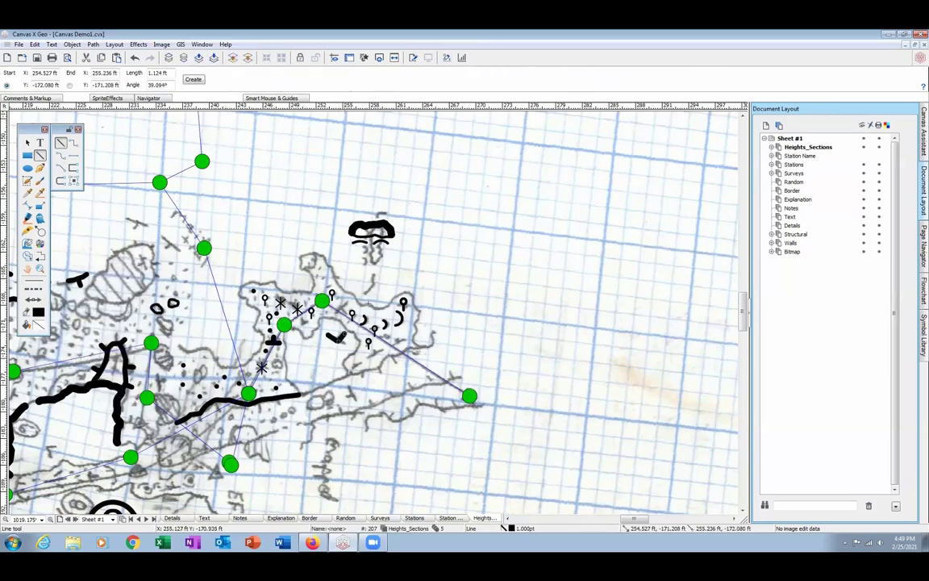
drag(371, 298, 383, 283)
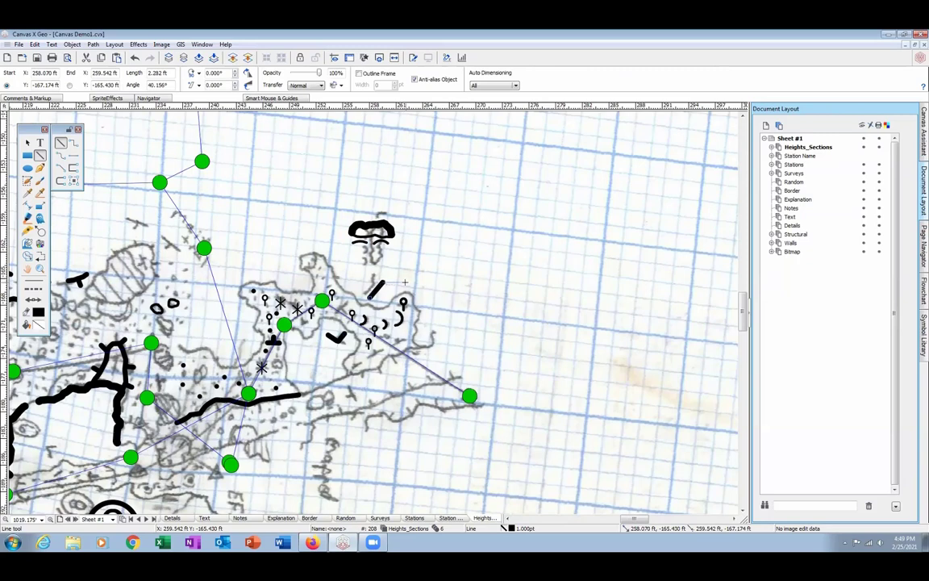
drag(383, 282, 407, 282)
click(28, 143)
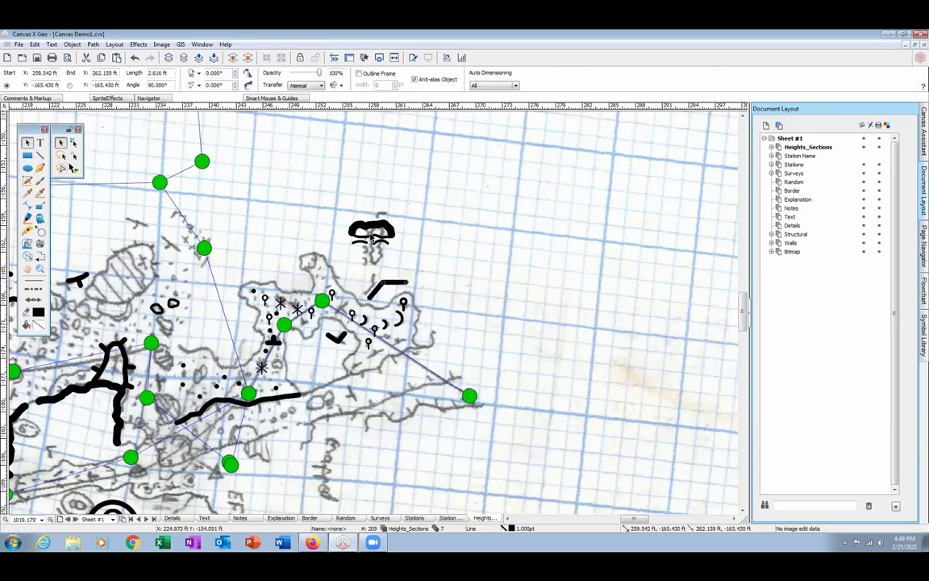
- Move the grouped cross-section east, beside the end of the northern section mark, and flip it horizontally
drag(371, 236, 447, 267)
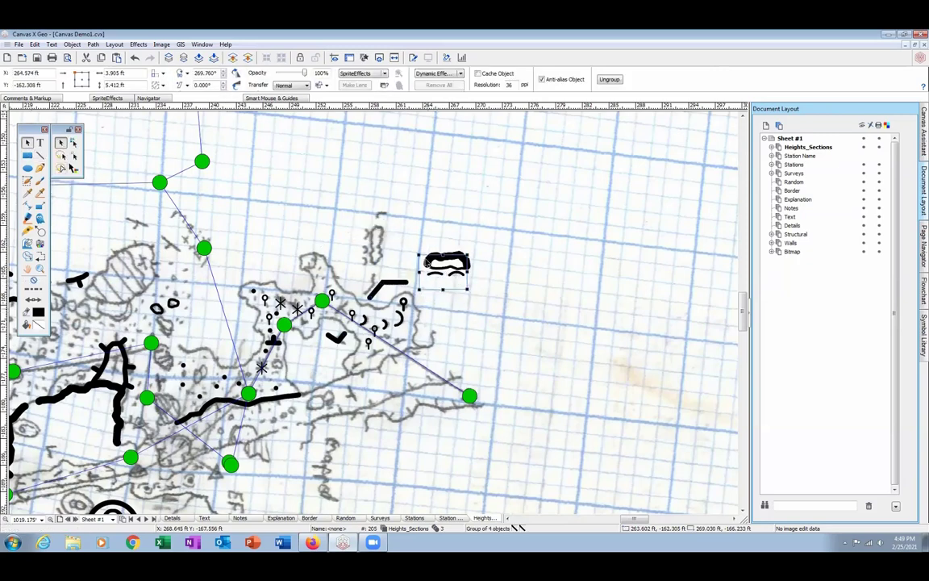
click(139, 44)
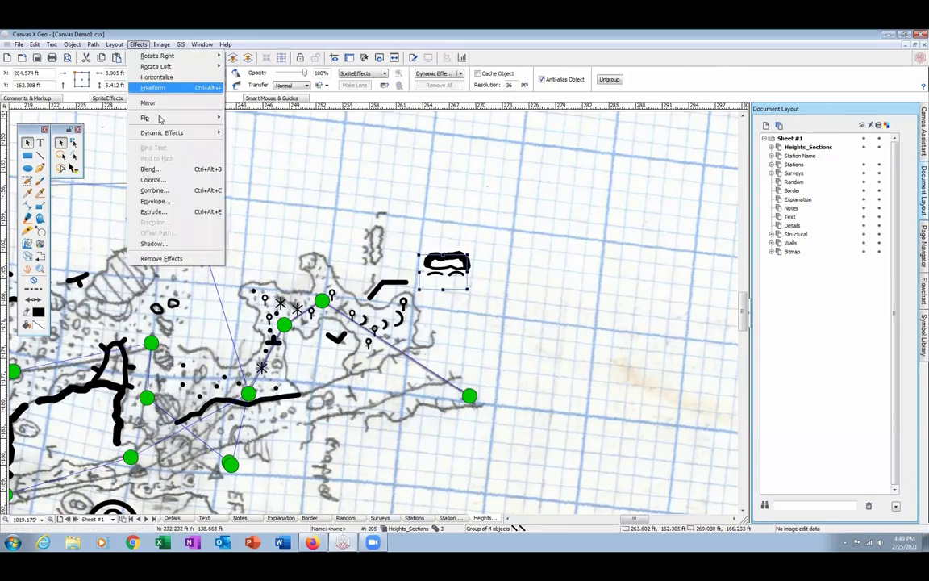
click(246, 118)
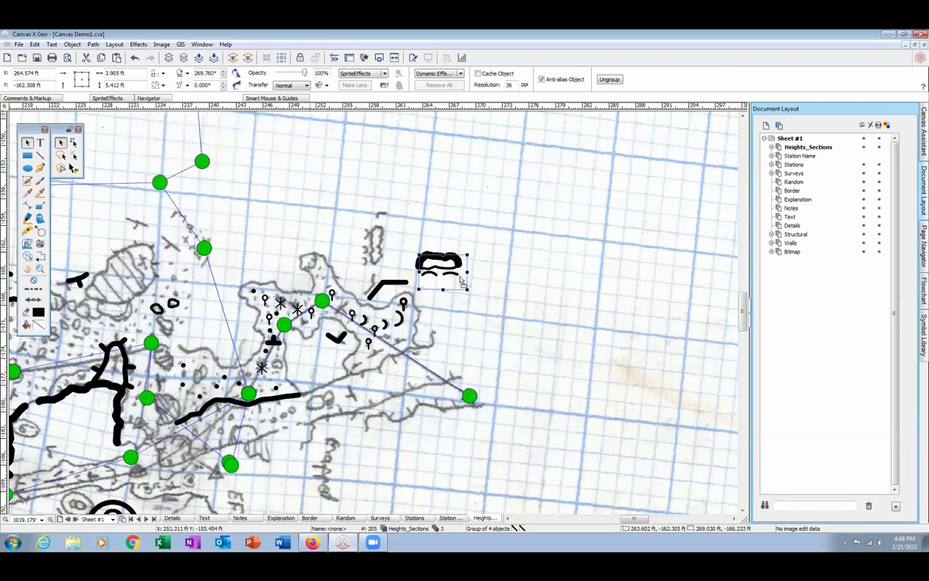
click(562, 345)
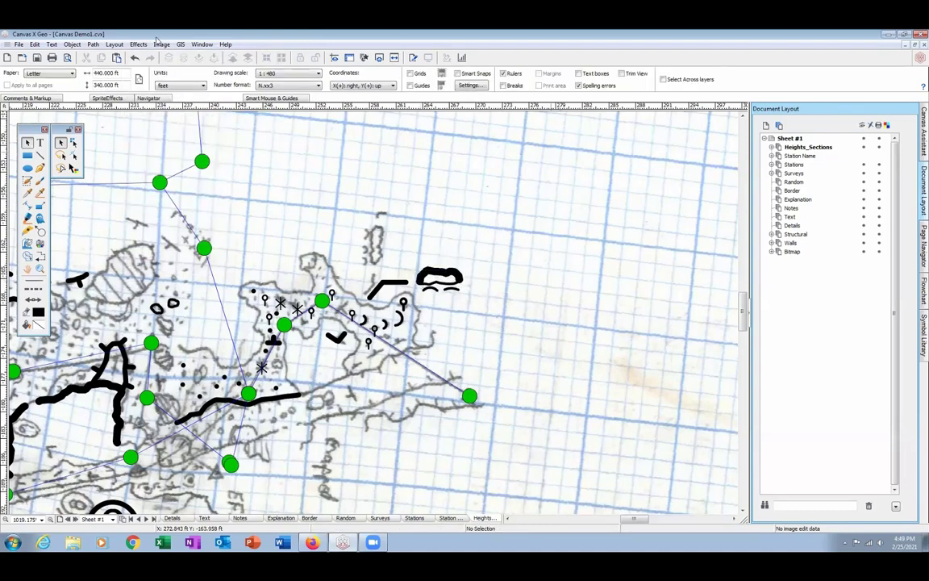
- Switch to the Canvas Demo2.cvx document and show its Stations layer
click(202, 45)
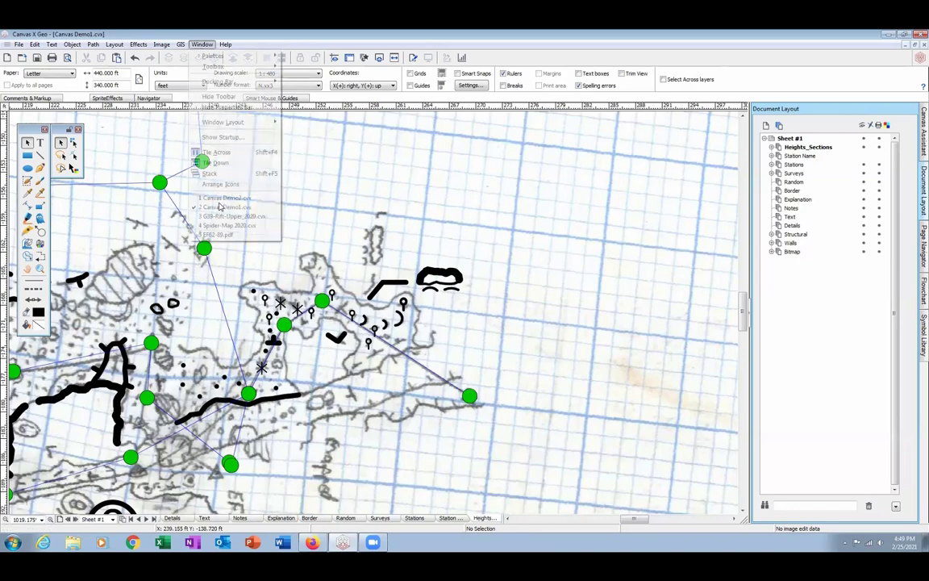
click(221, 199)
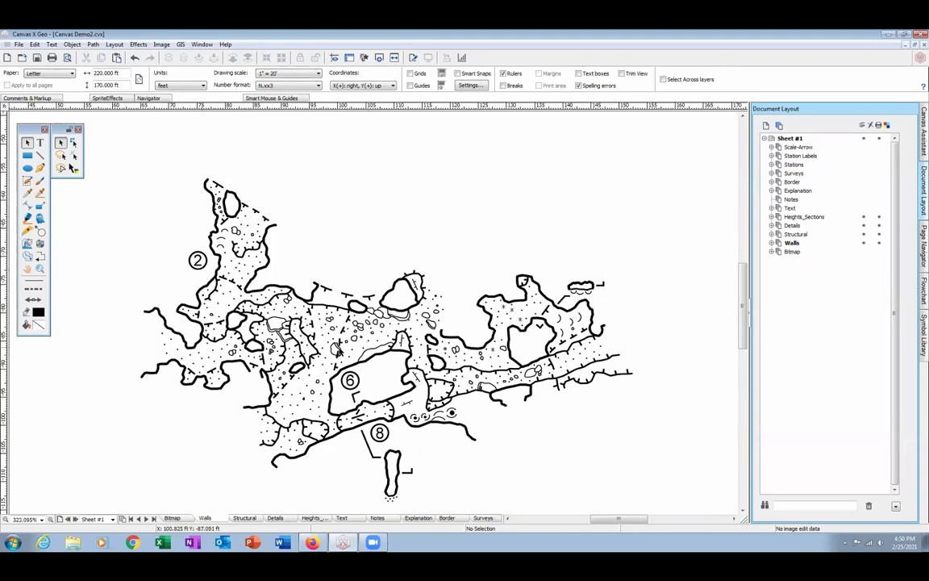
click(864, 164)
click(795, 164)
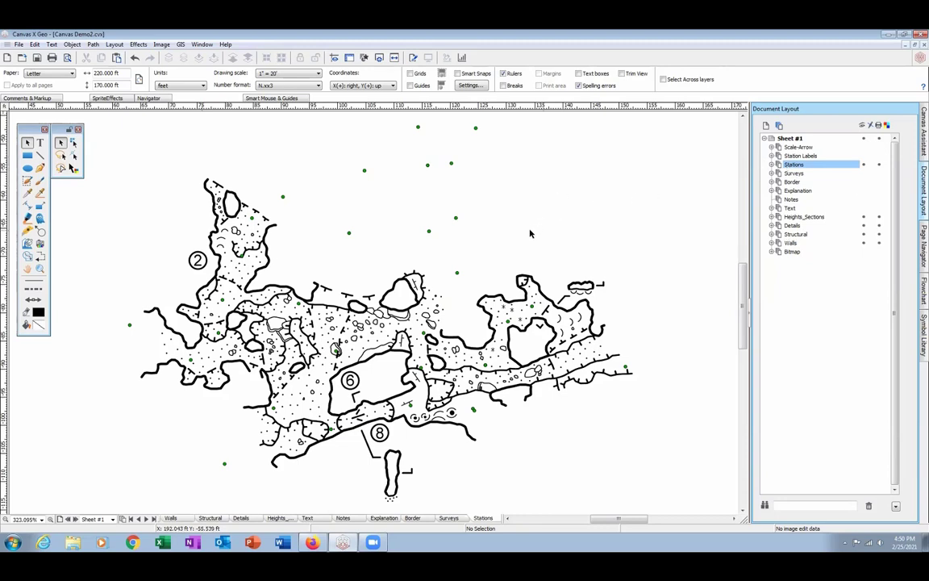
- Examine the object properties of a survey station in the eastern chamber and of one in the northwestern passage
click(179, 45)
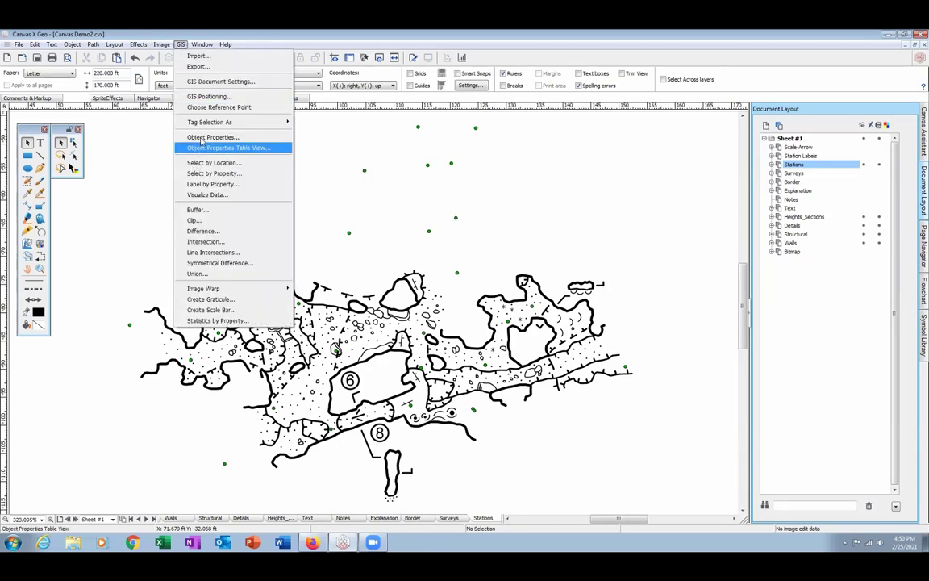
click(184, 136)
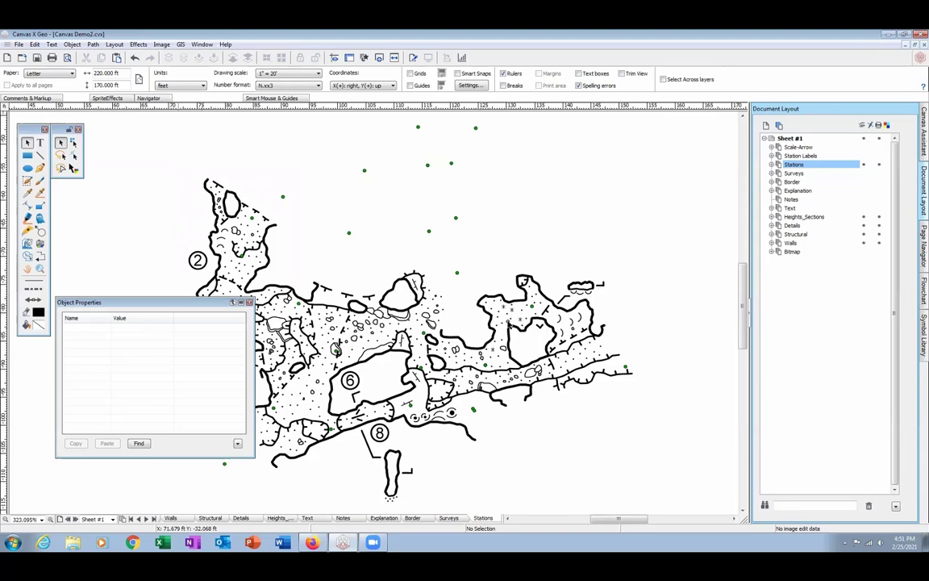
click(508, 322)
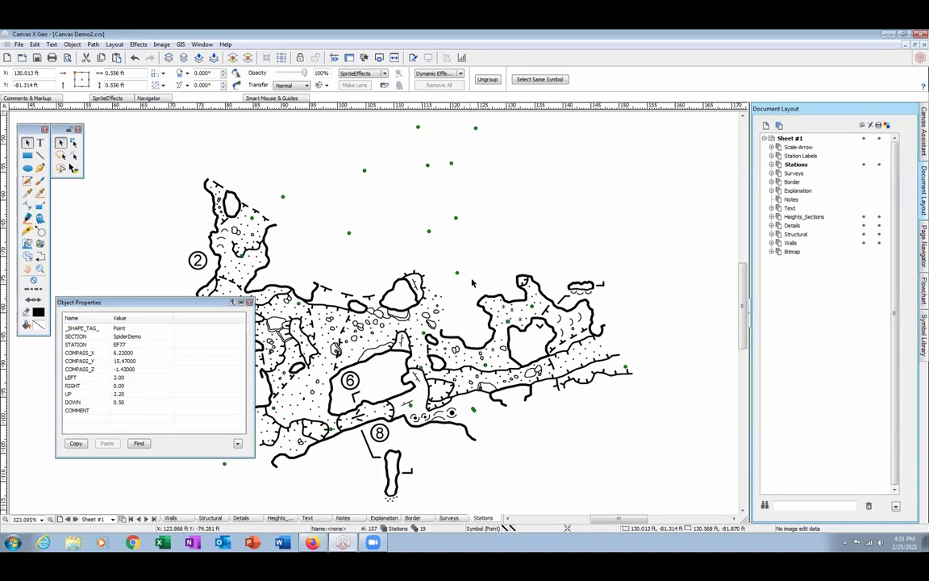
click(469, 321)
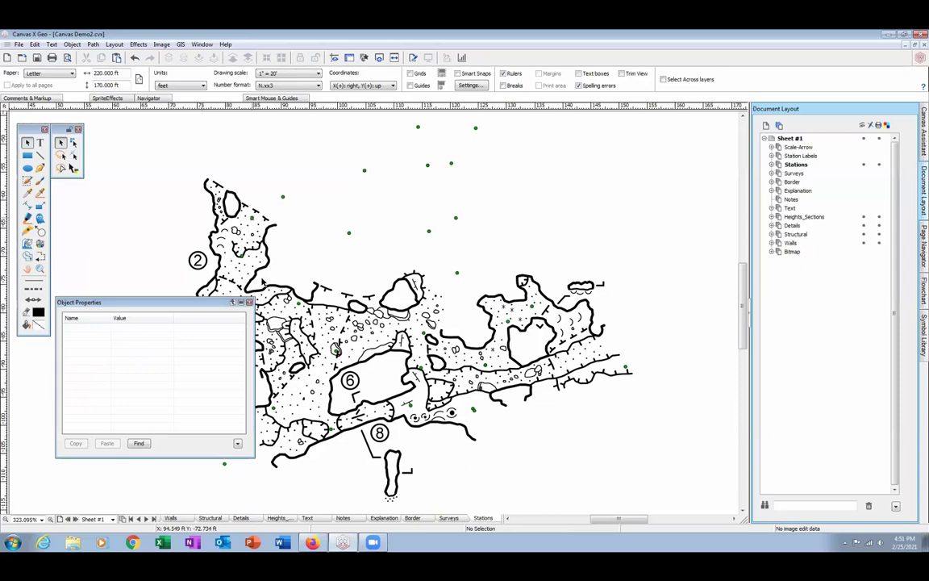
click(237, 252)
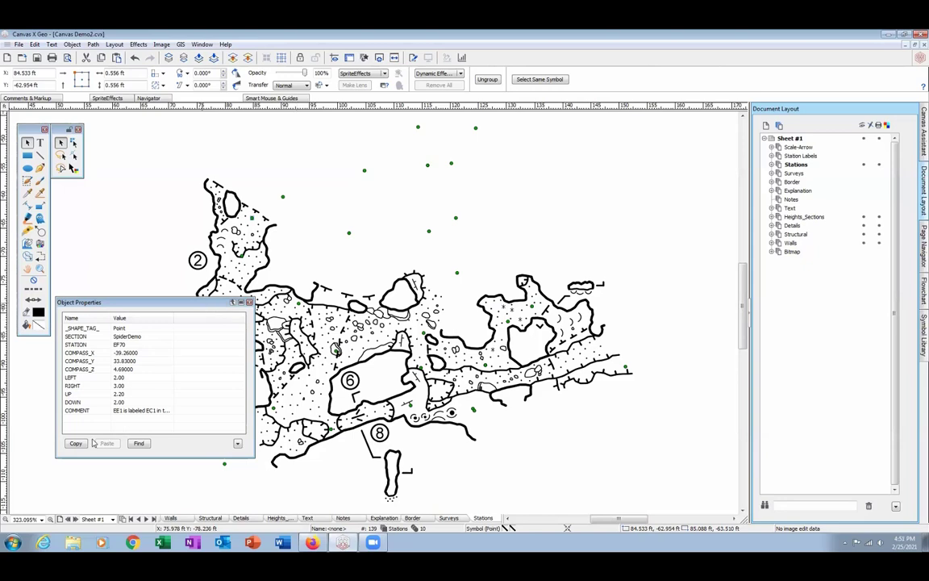
drag(203, 307, 171, 357)
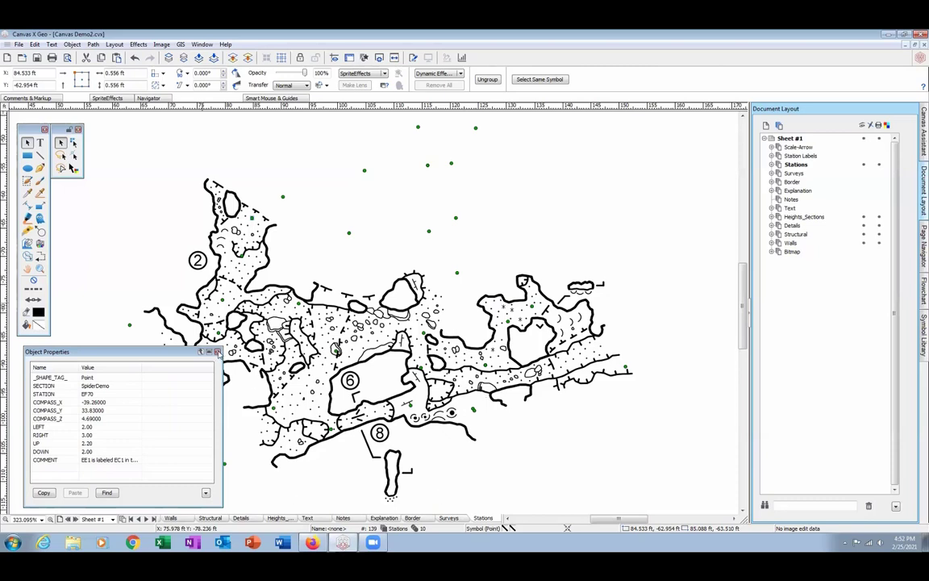
click(217, 351)
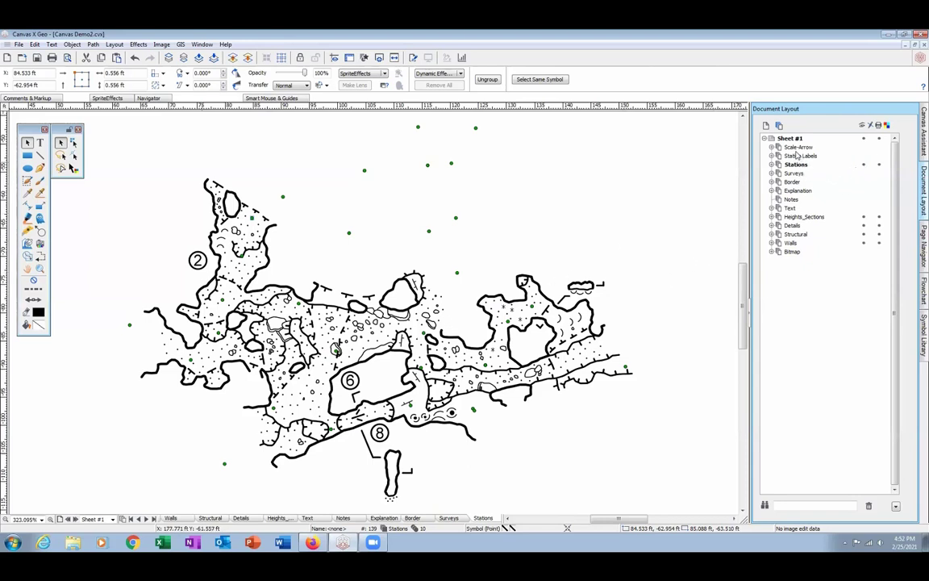
- Hide the Stations layer, make Walls active, and show the Border, Explanation, Text and Scale-Arrow layers
click(796, 242)
key(Delete)
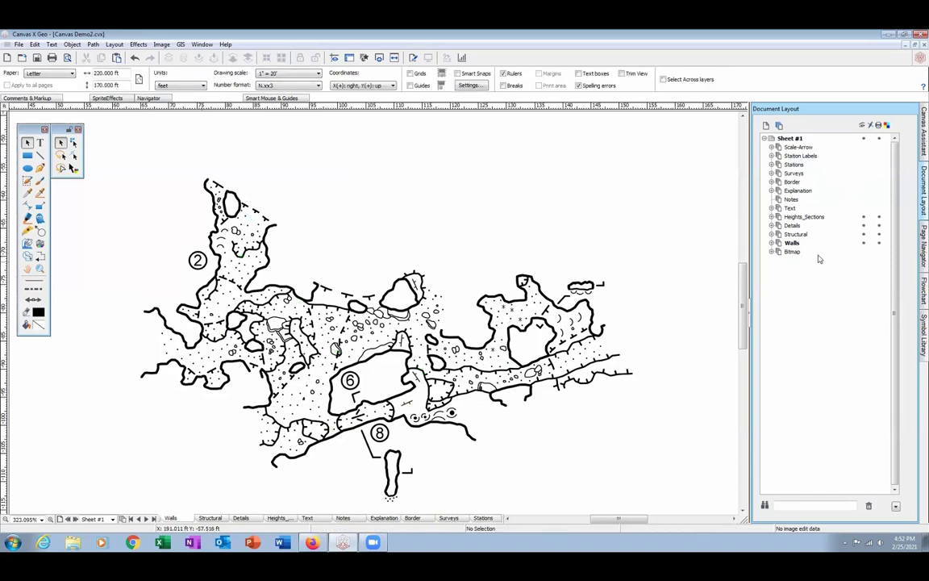
click(864, 190)
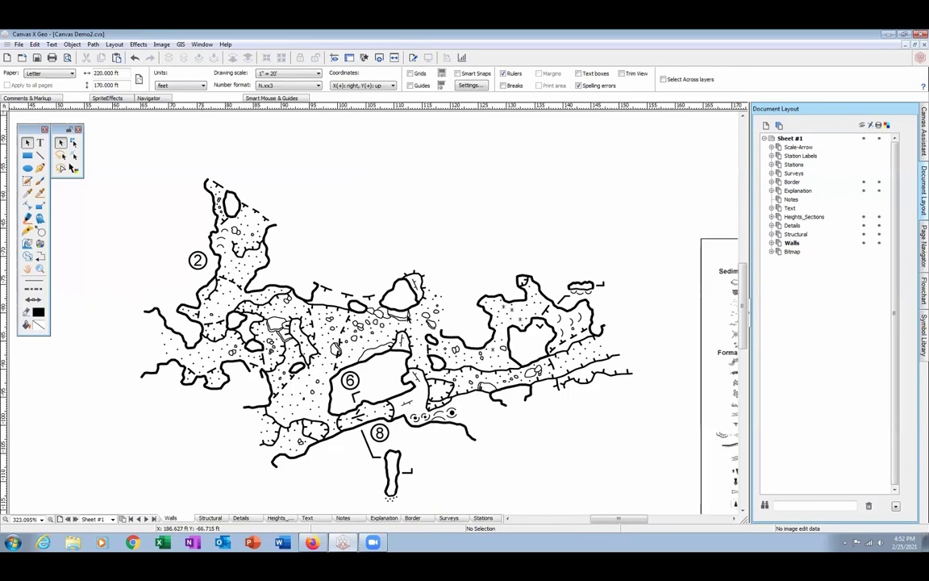
click(39, 269)
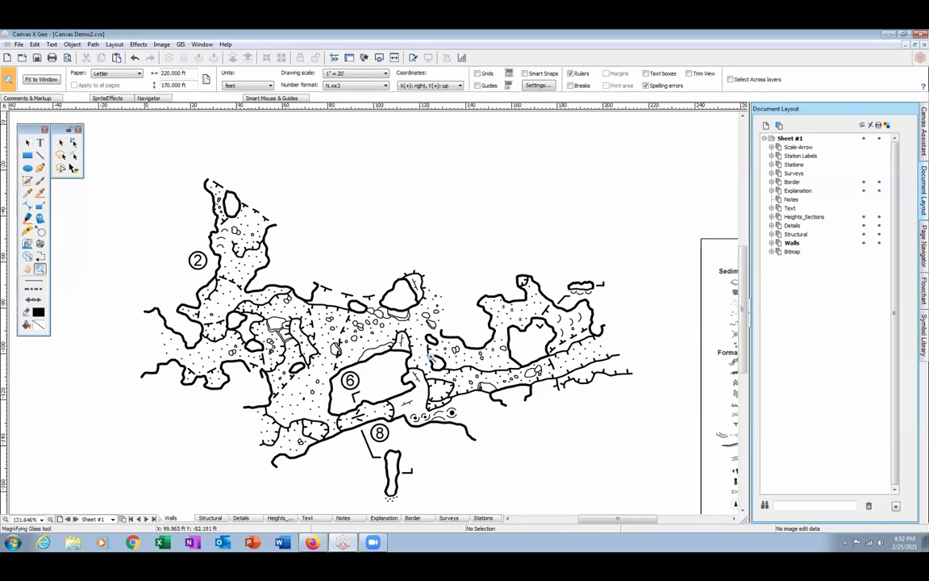
scroll(382, 283, down, 4)
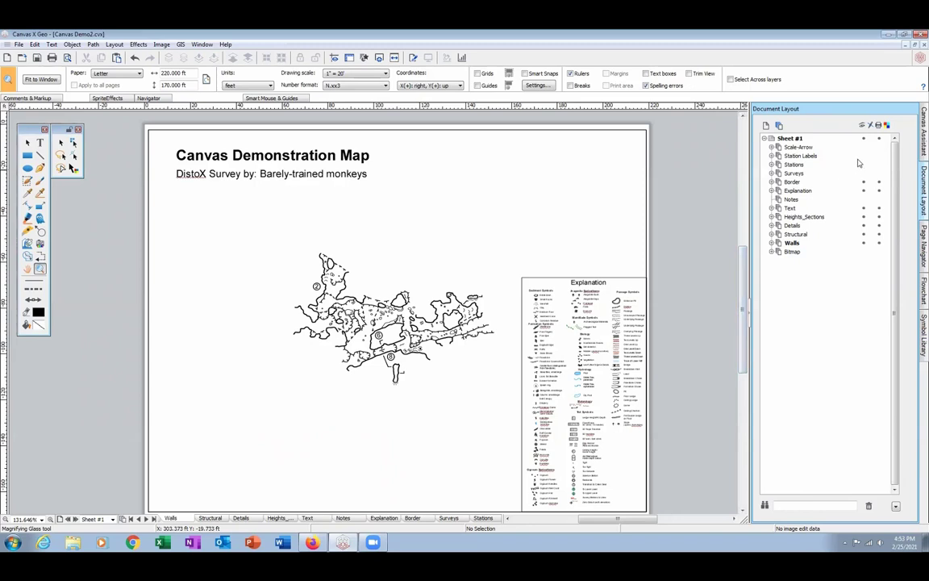
click(863, 148)
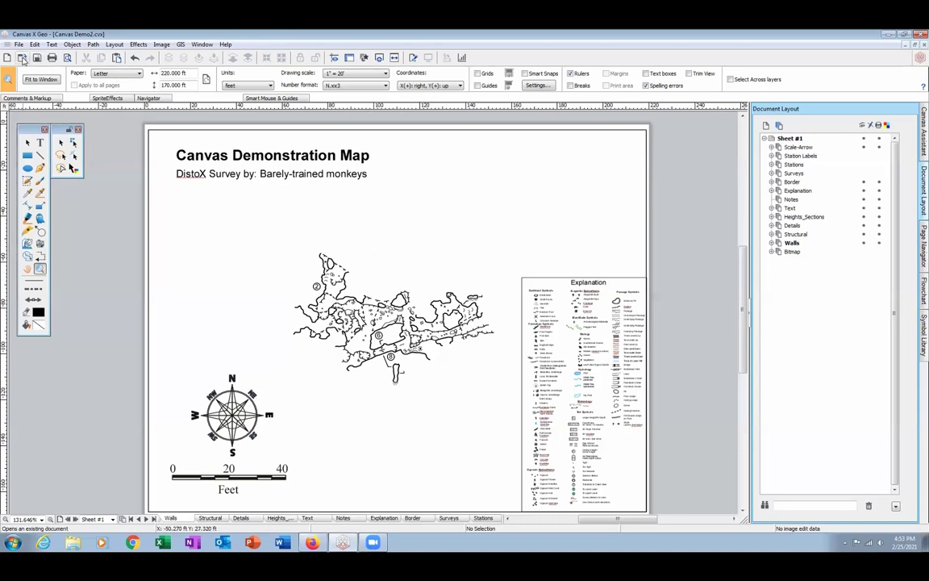
- Open the Huccacove_Profile file from the Canvas Demo folder as a DXF AutoCAD drawing interchange file
click(22, 59)
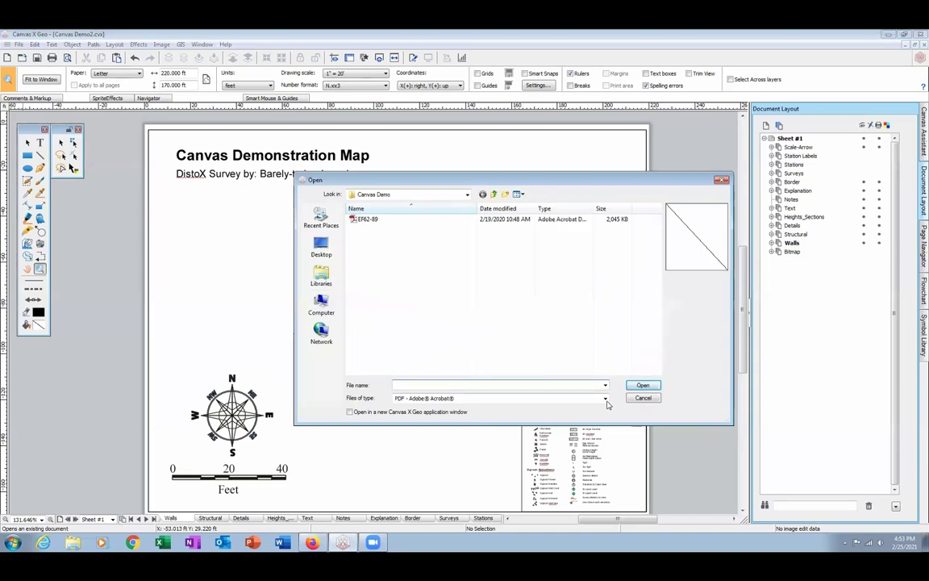
click(605, 399)
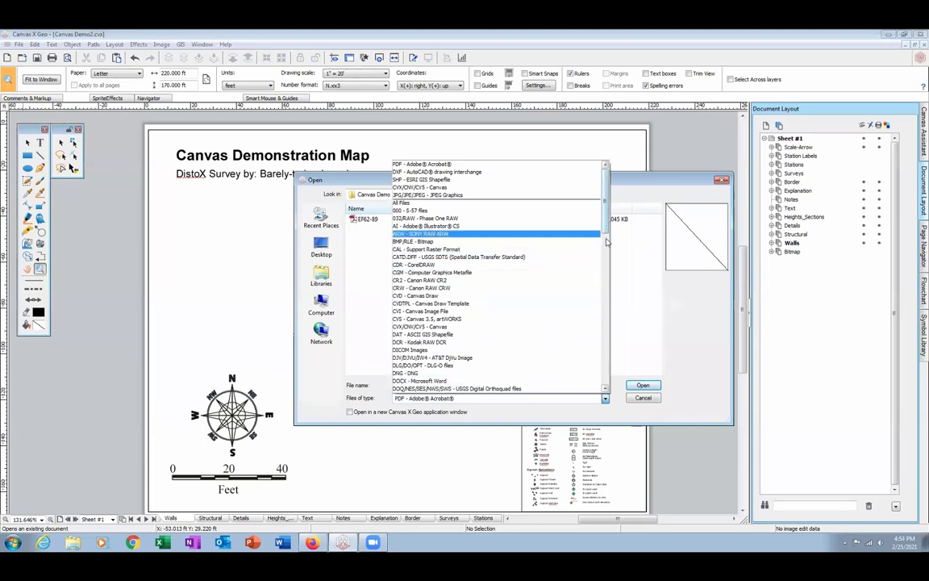
scroll(471, 355, down, 3)
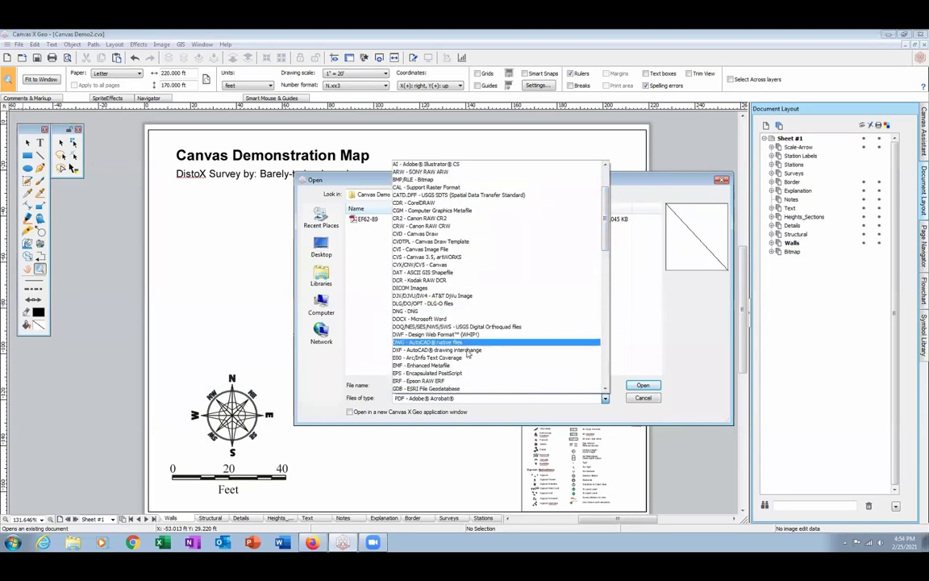
click(467, 350)
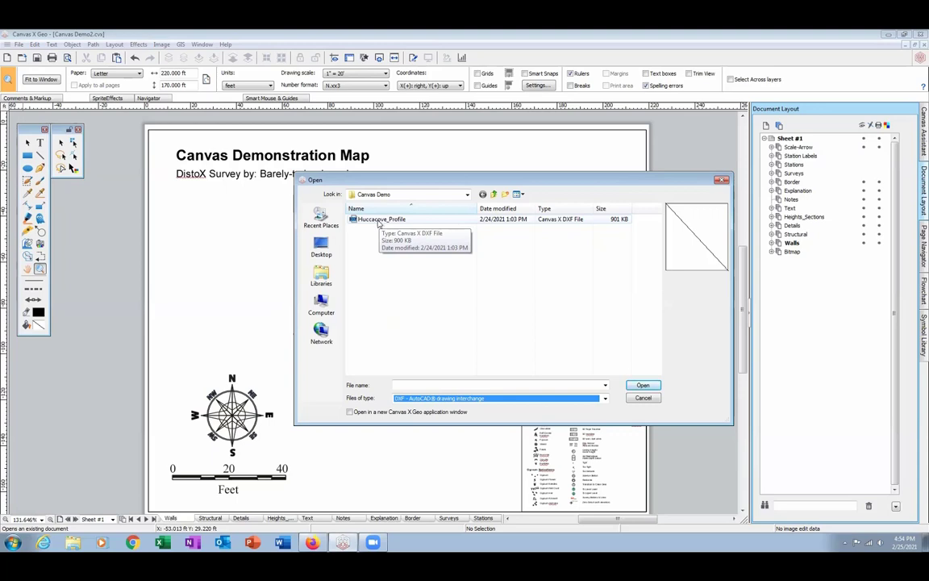
double_click(379, 220)
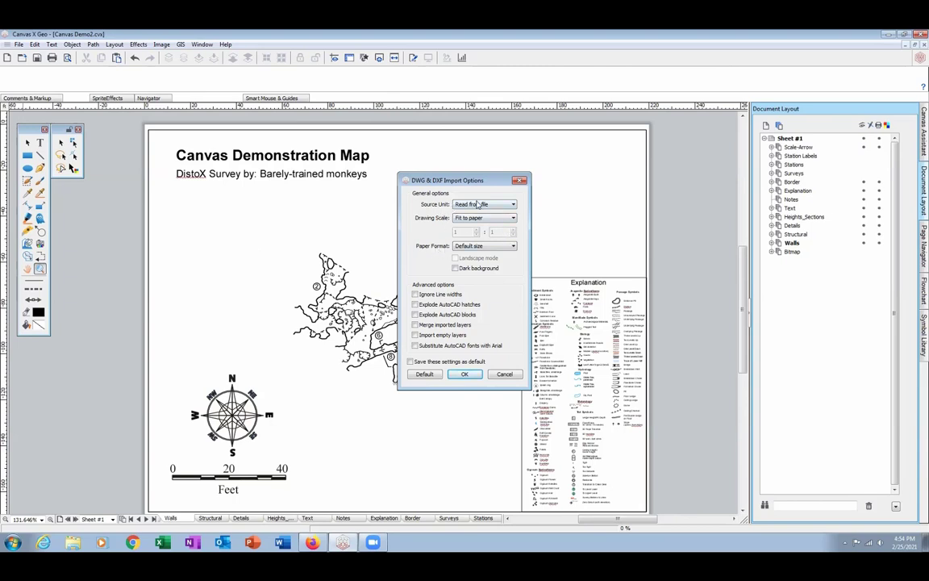
- Set the DXF import to source unit feet, drawing scale 1" = 20' and paper format ANSI - E, and accept the options
click(479, 205)
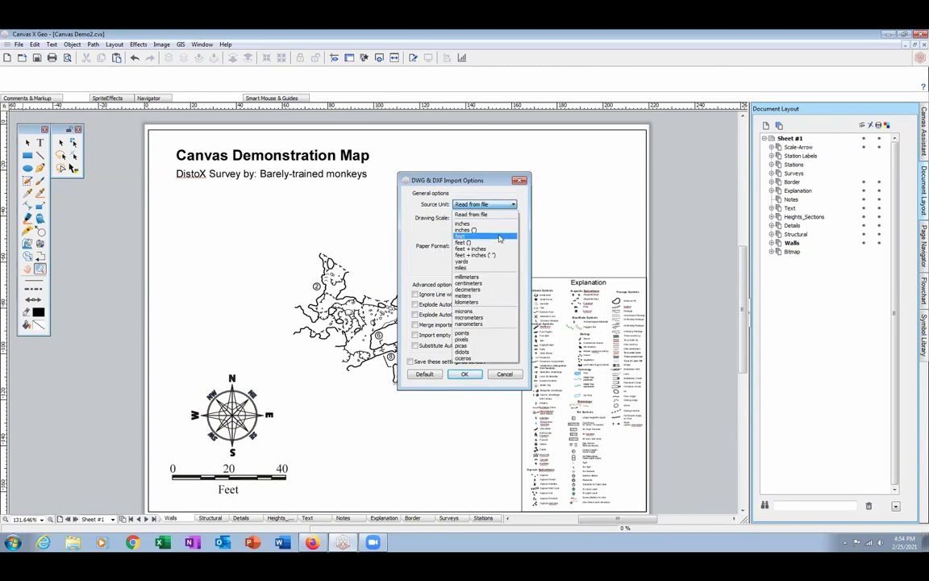
click(429, 250)
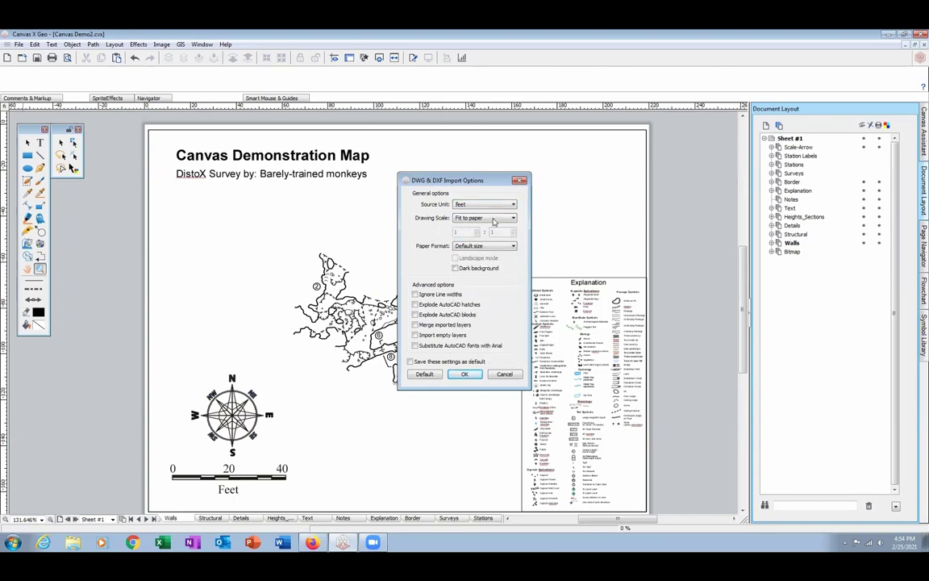
click(512, 219)
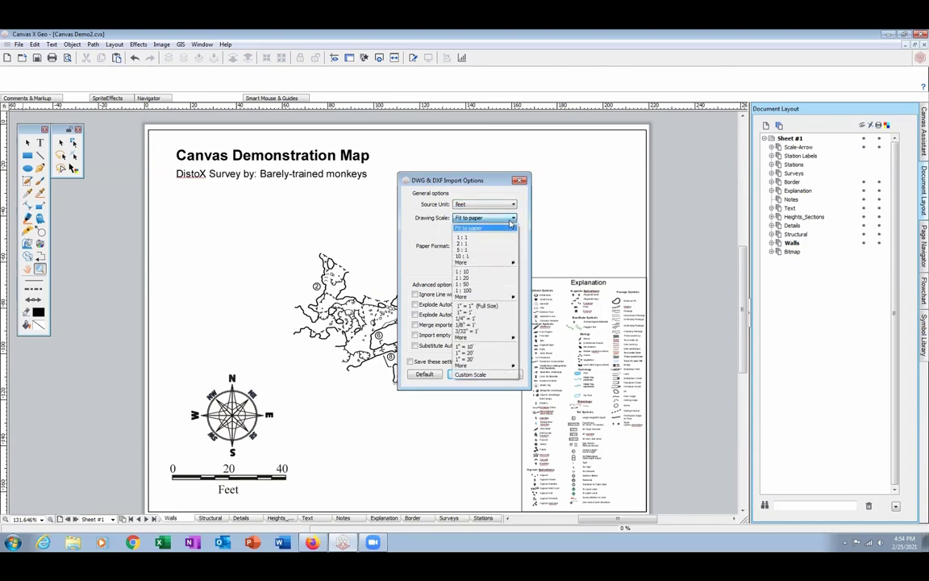
click(467, 352)
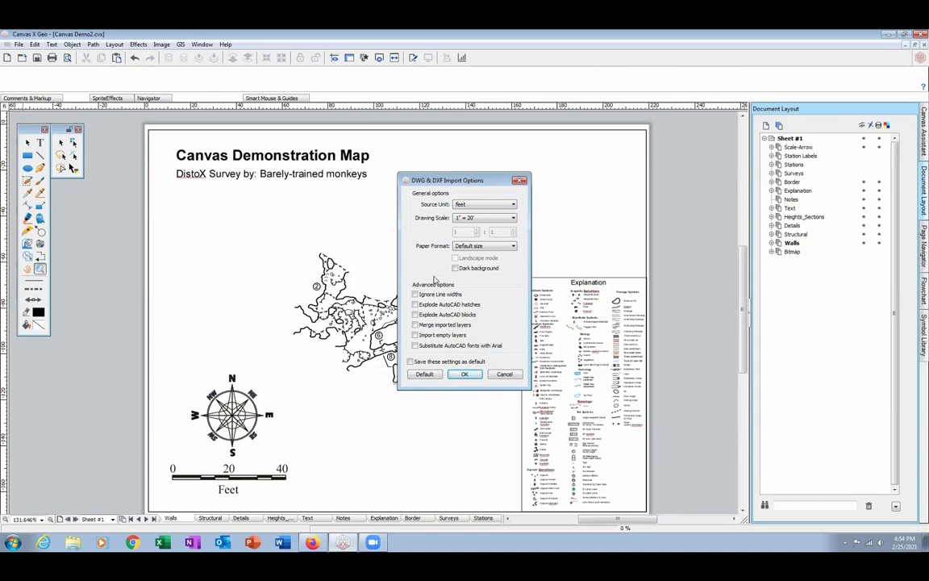
click(513, 247)
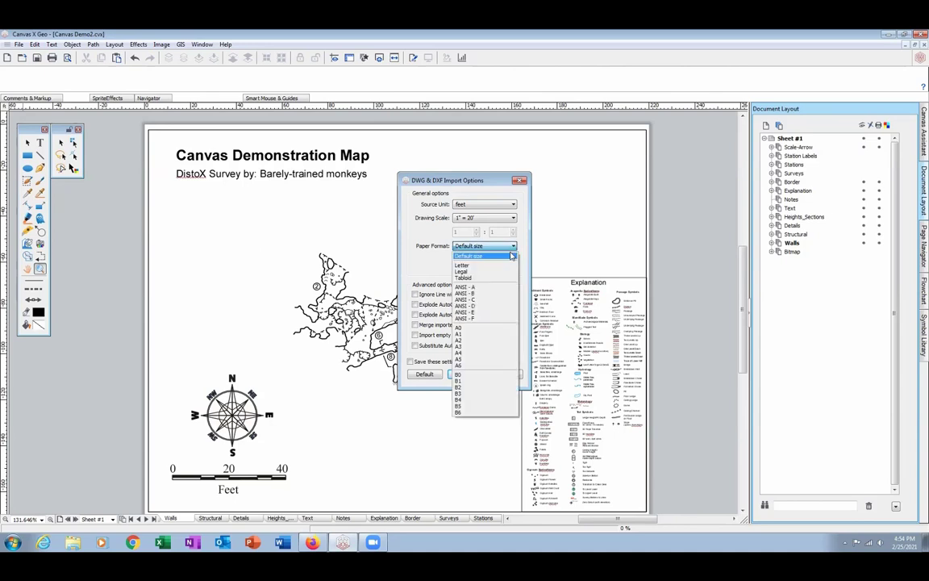
click(483, 315)
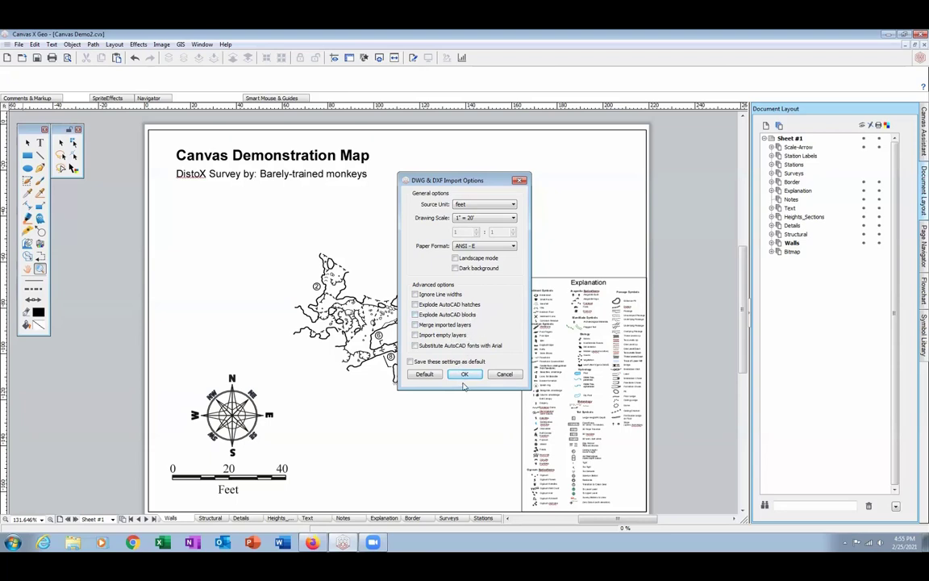
click(473, 375)
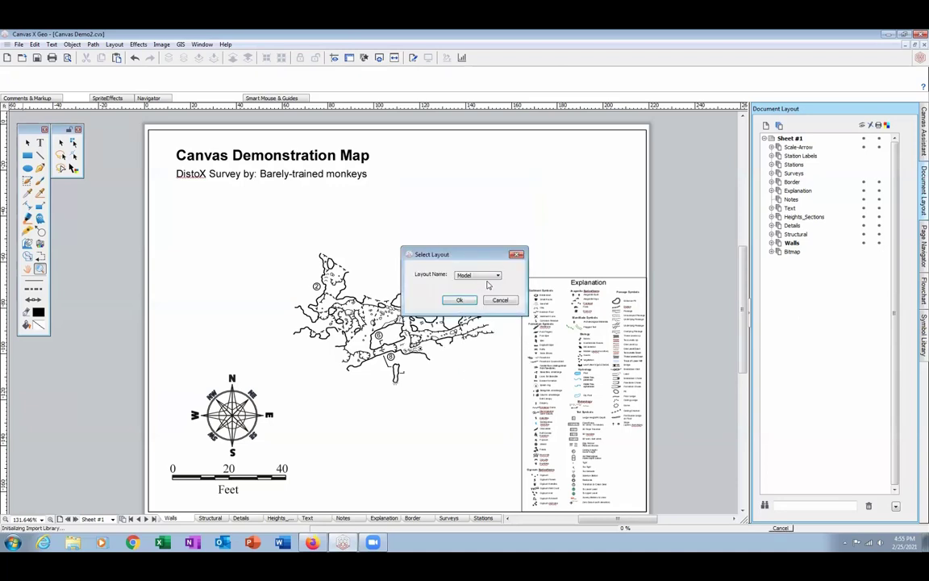
- Accept the Model layout to finish importing the Huccacove_Profile drawing
click(457, 301)
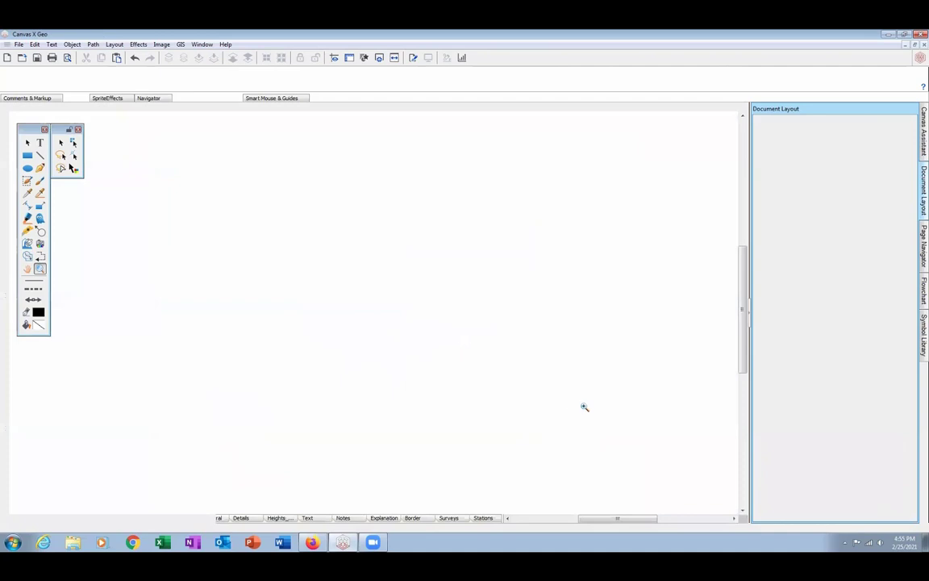
scroll(429, 360, down, 2)
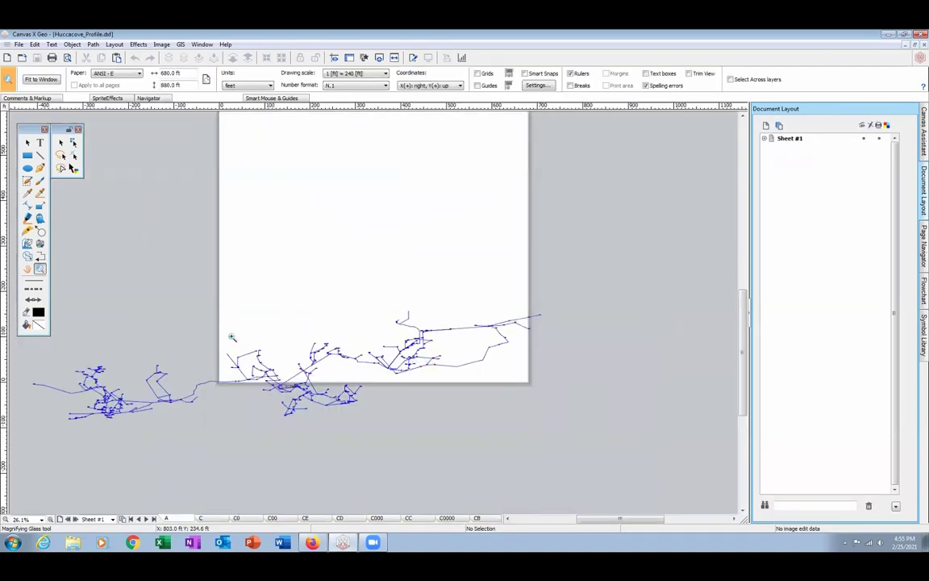
scroll(233, 336, down, 1)
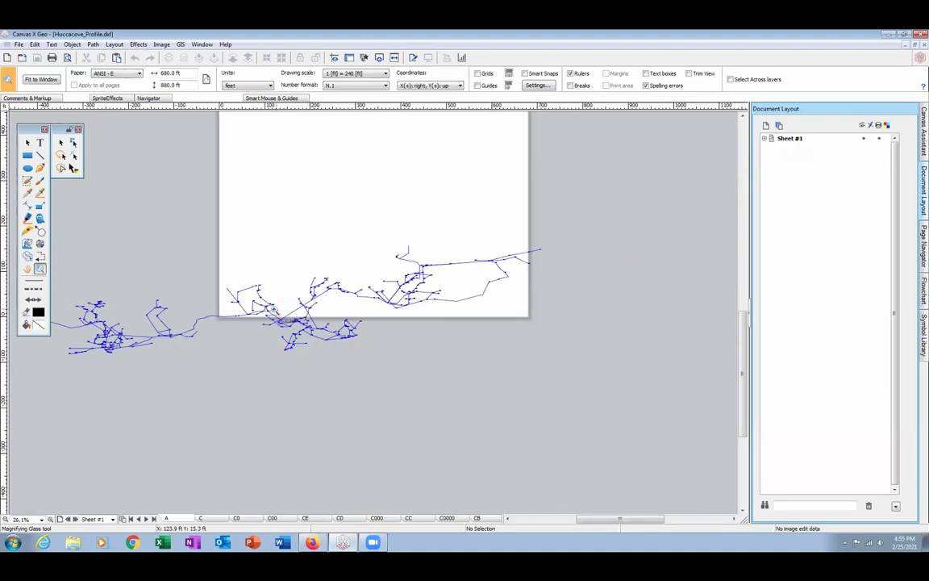
- Check the imported 20.0Ft. scale bar by drawing a line along its full length, and close the profile drawing without saving
drag(271, 307, 310, 330)
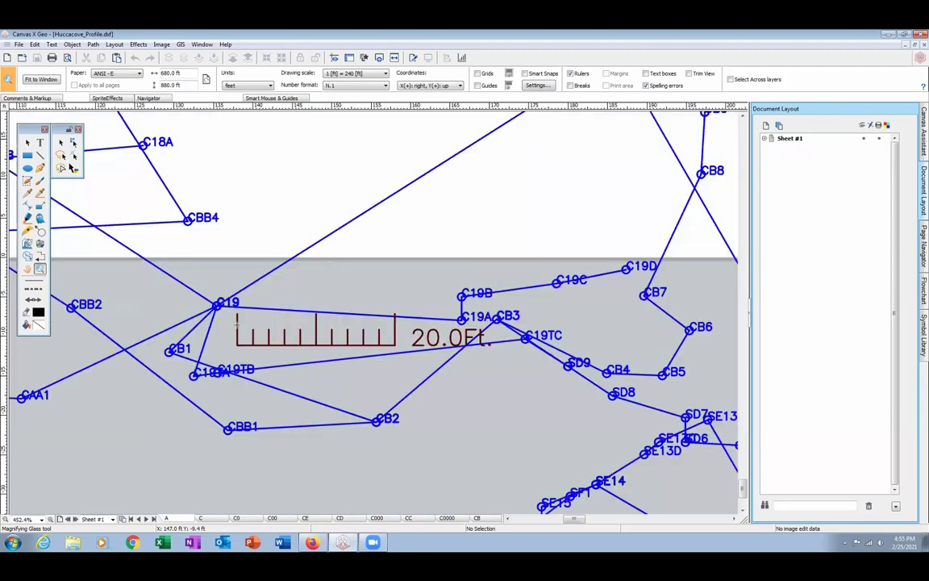
key(l)
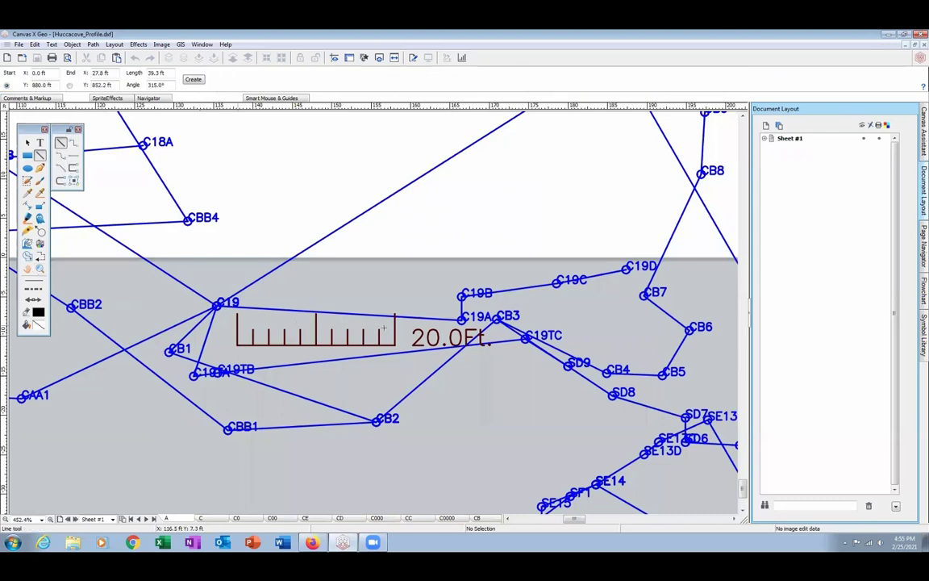
drag(237, 325, 395, 324)
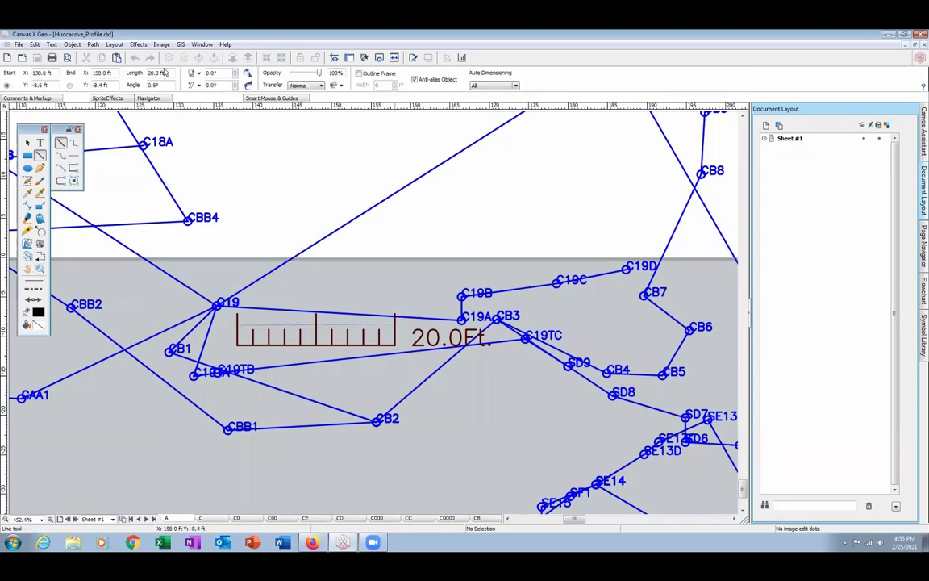
drag(237, 325, 249, 174)
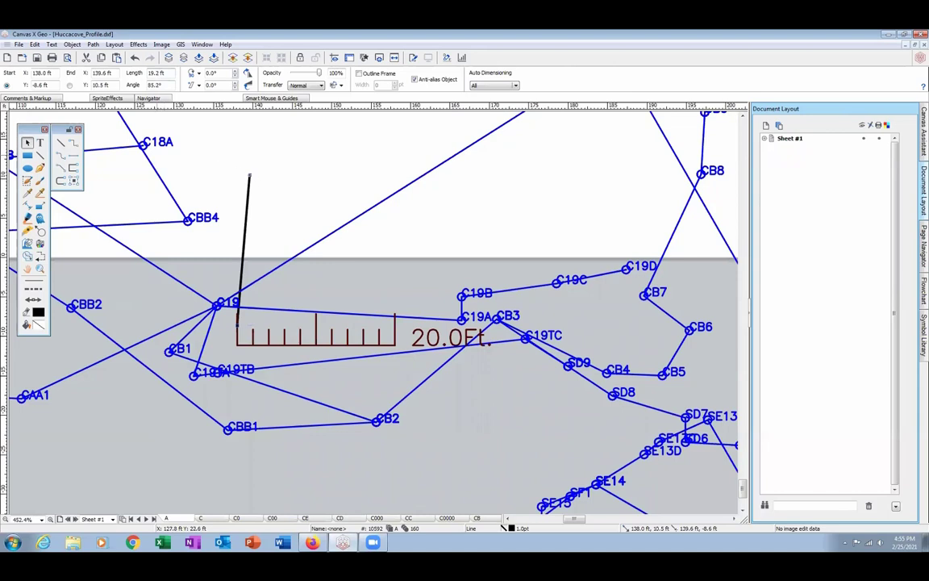
drag(237, 325, 394, 323)
drag(374, 363, 370, 365)
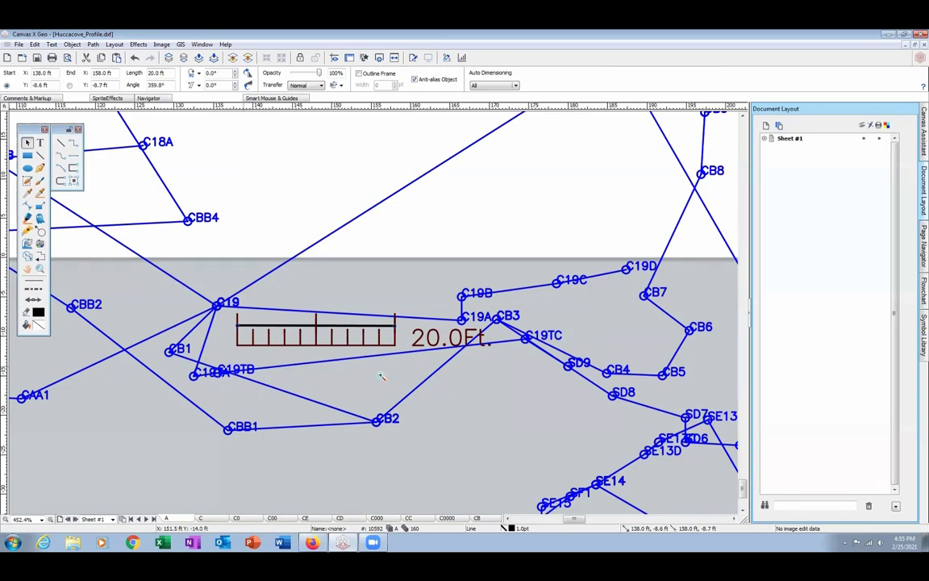
scroll(414, 390, down, 10)
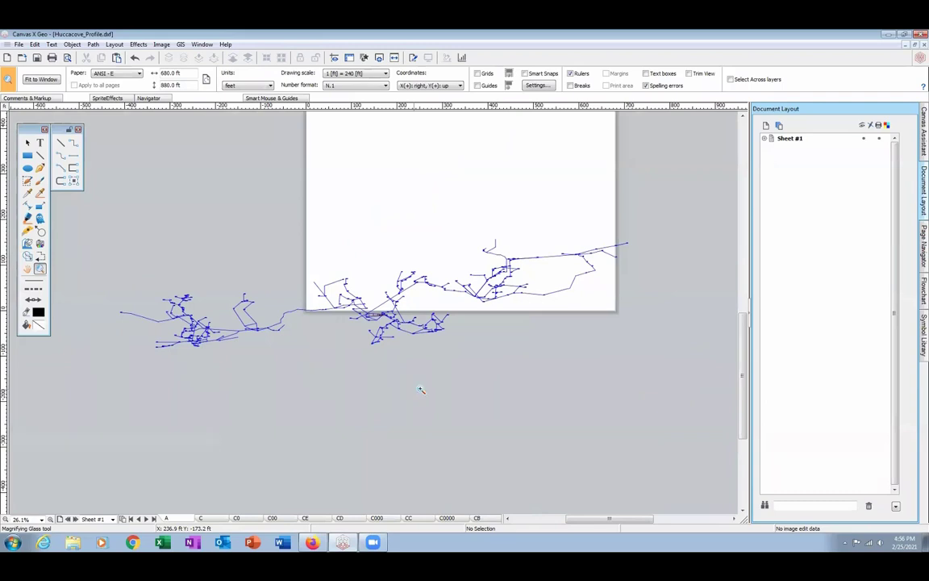
click(914, 45)
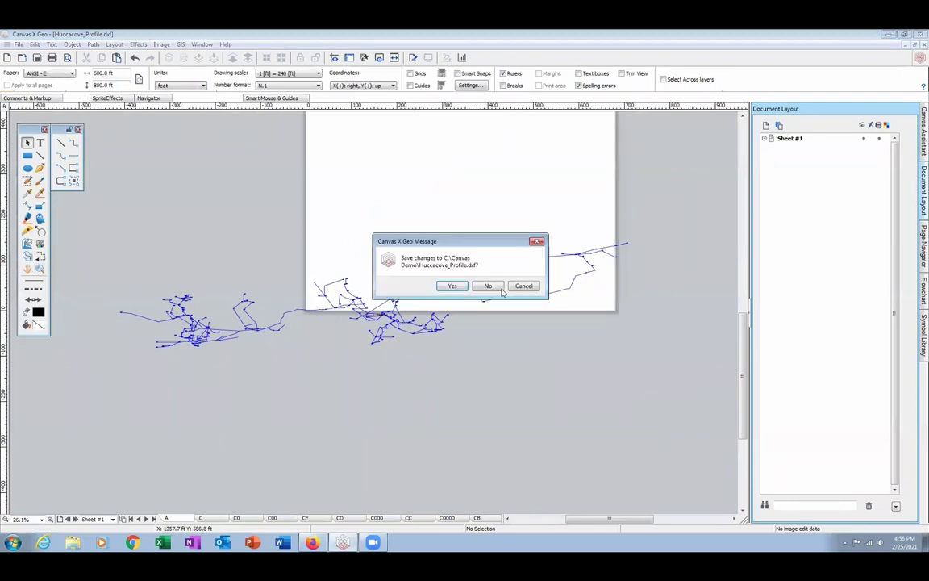
click(489, 286)
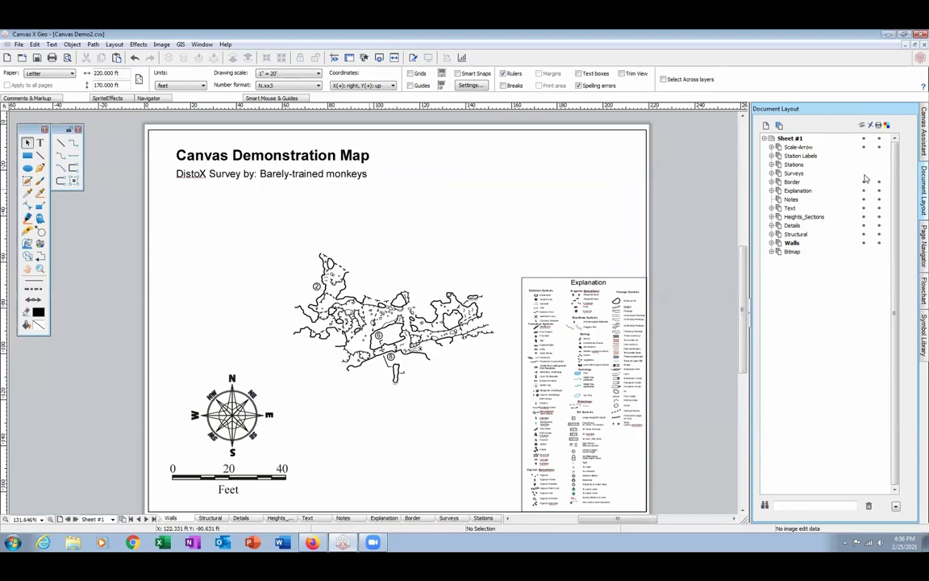
- Show the Surveys and Stations layers on the demonstration map
click(864, 174)
click(864, 165)
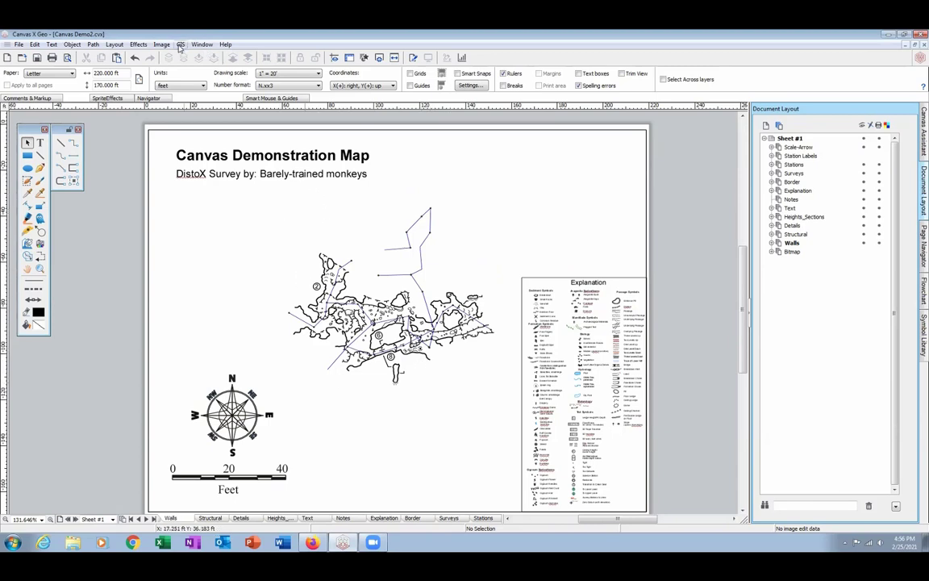
- Try to relocate the map's northernmost survey station to easting 0, northing 0 as GIS reference point with object positions preserved, and undo it
click(181, 44)
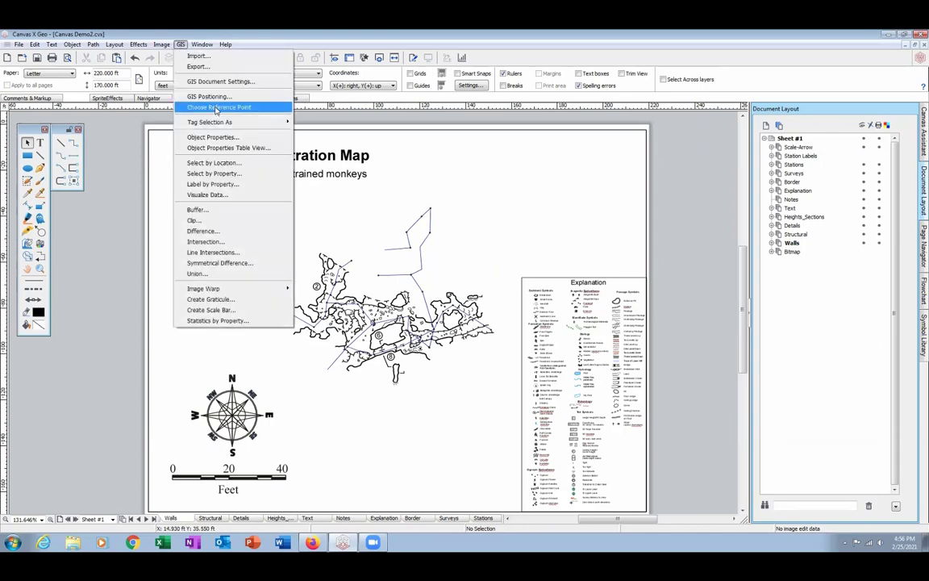
click(216, 108)
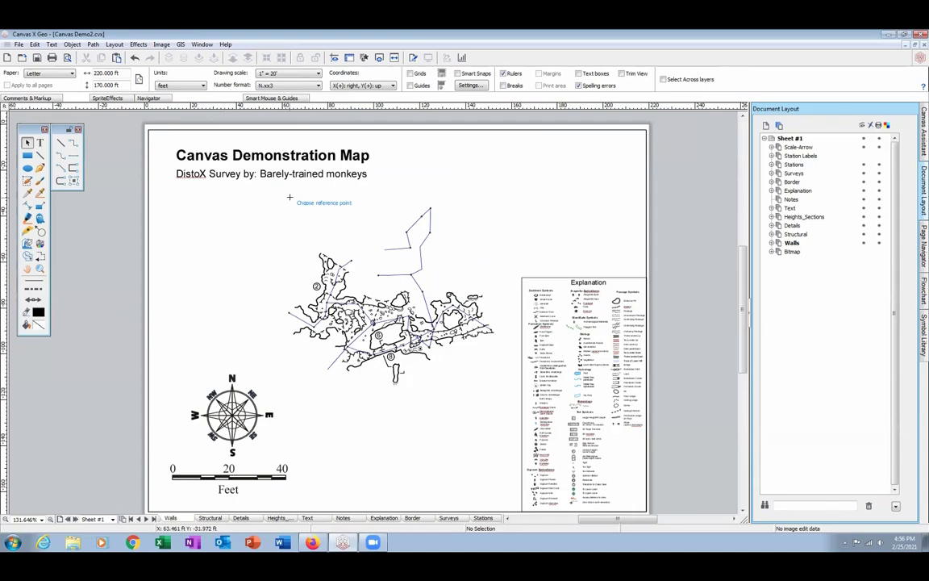
click(430, 209)
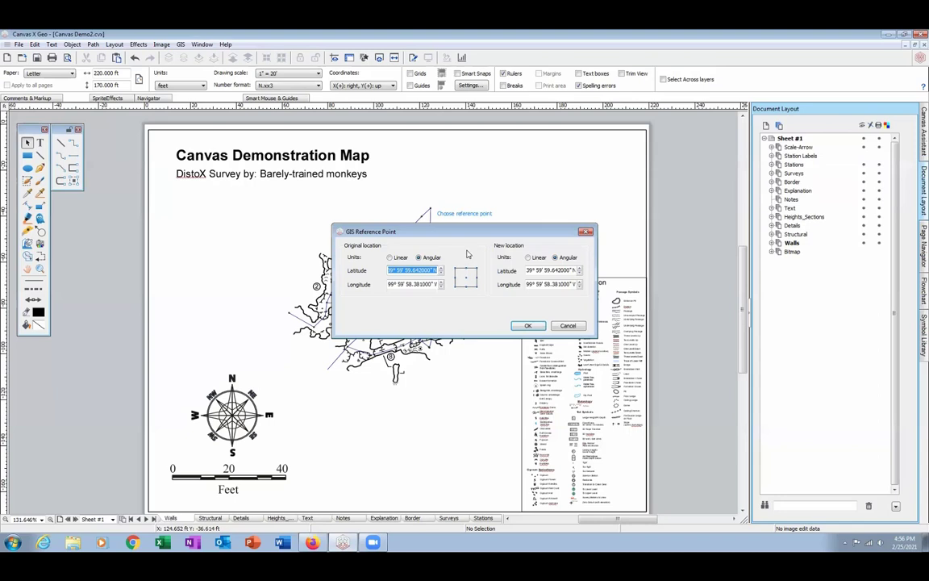
click(528, 258)
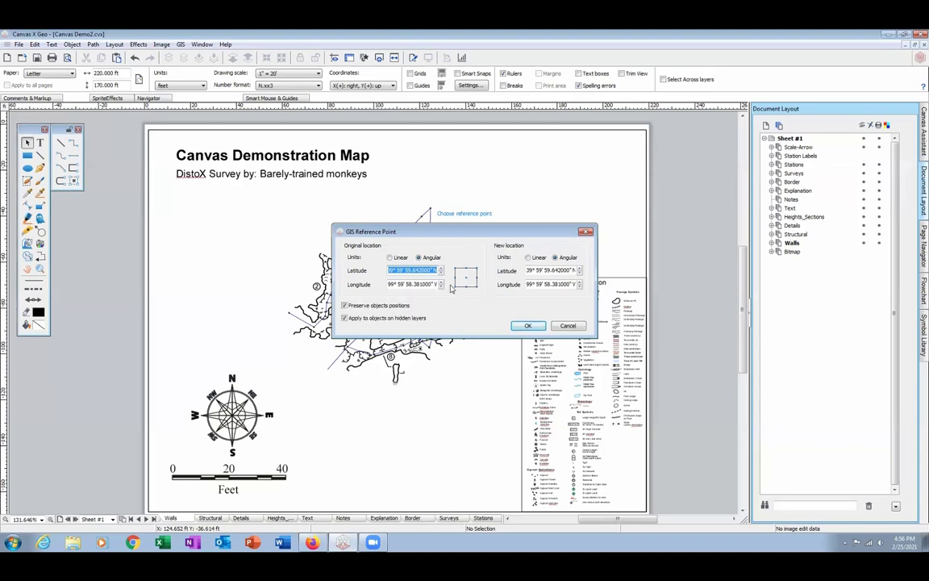
click(389, 257)
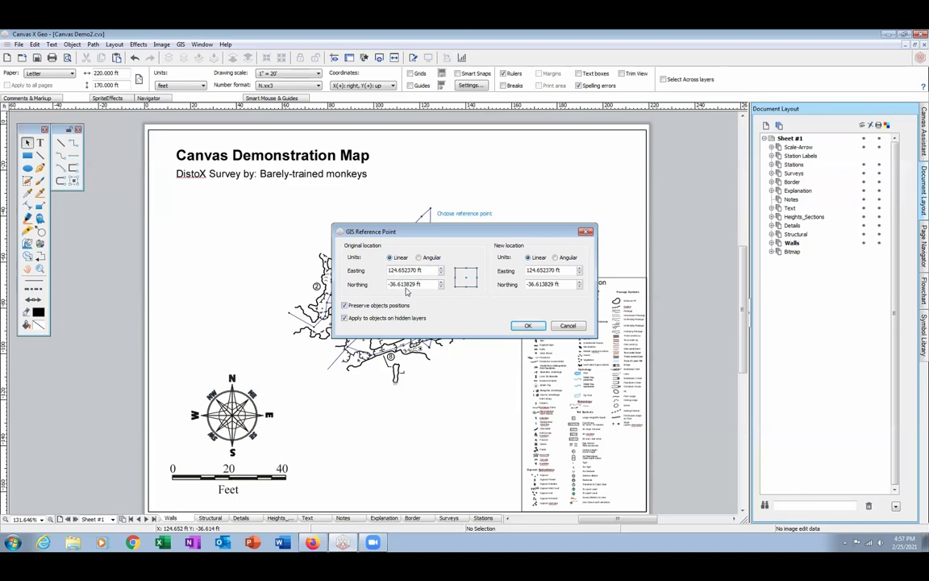
drag(570, 271, 517, 287)
text(0)
click(561, 284)
text(000000)
click(524, 327)
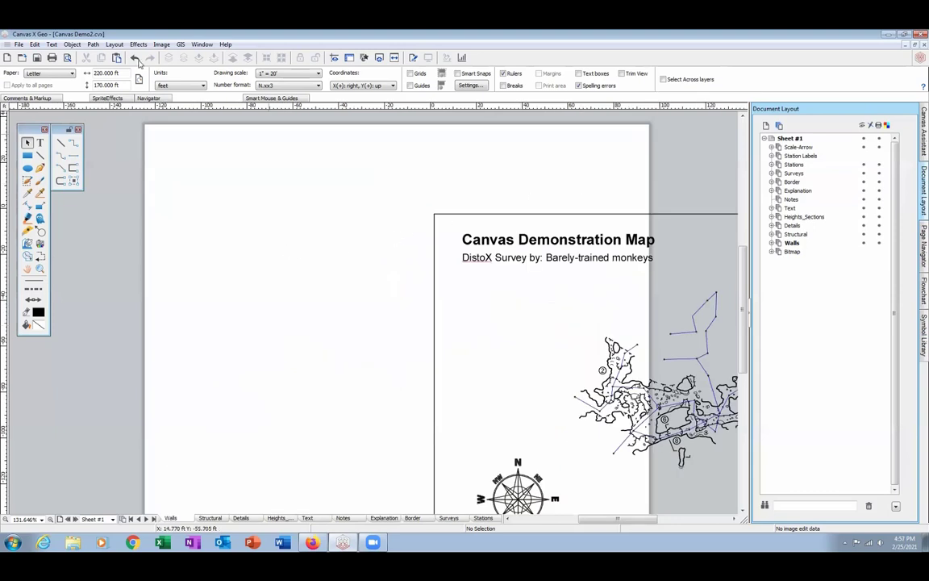
click(135, 61)
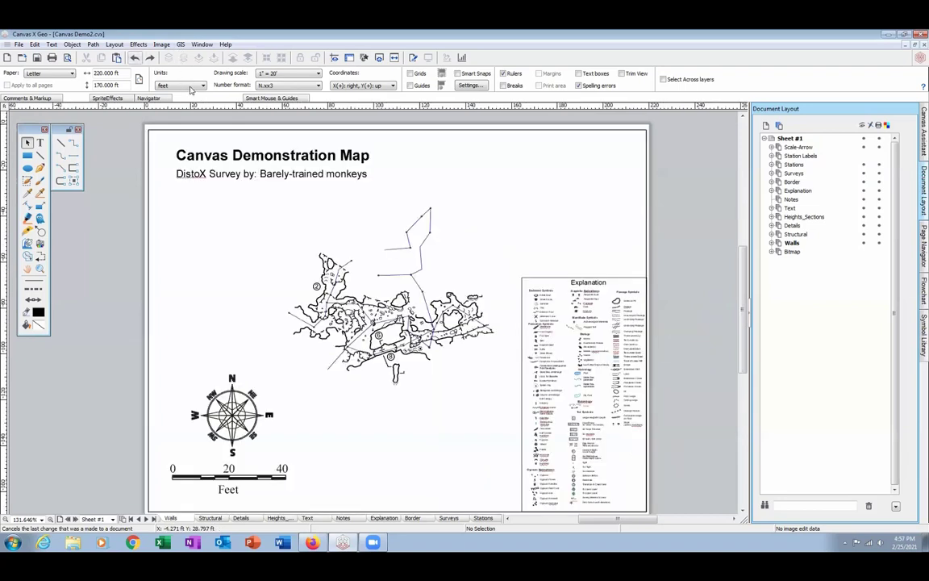
click(180, 44)
click(189, 93)
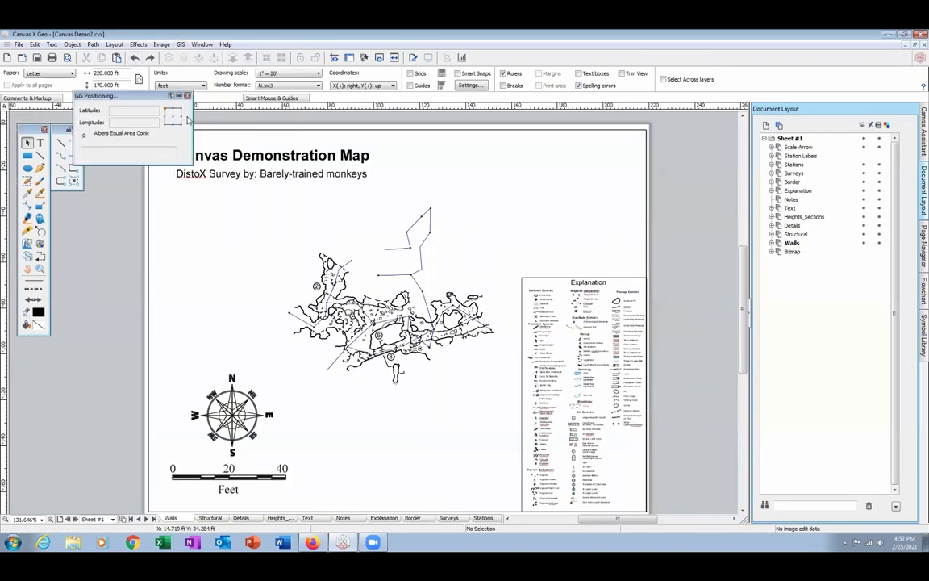
click(188, 95)
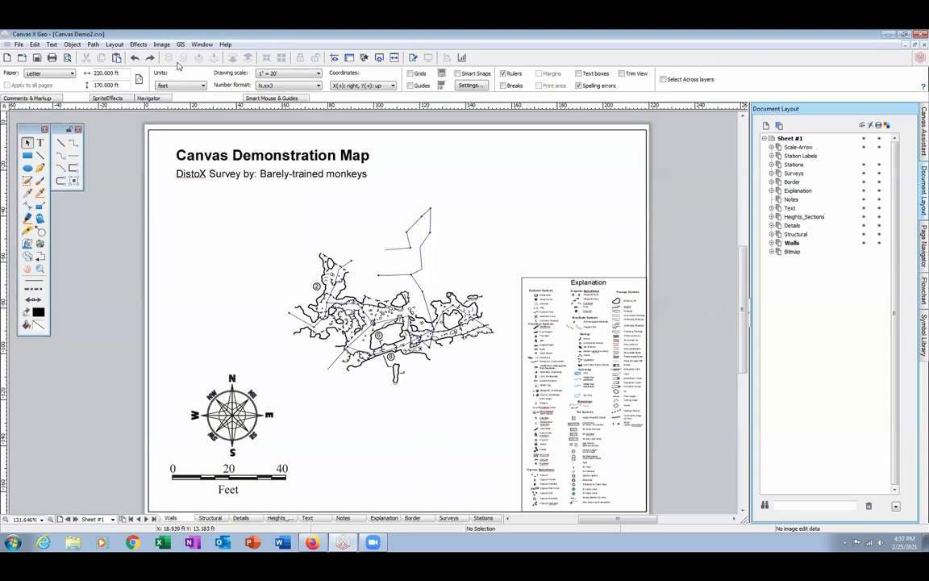
- Set the northernmost survey station as GIS reference point at easting 0 ft, northing 0 ft, without preserving objects positions
click(180, 44)
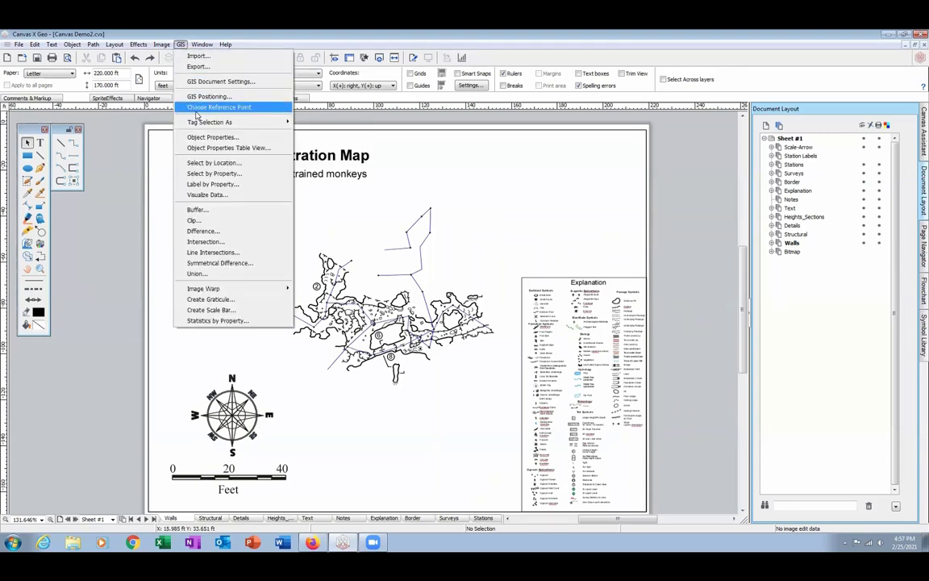
click(182, 106)
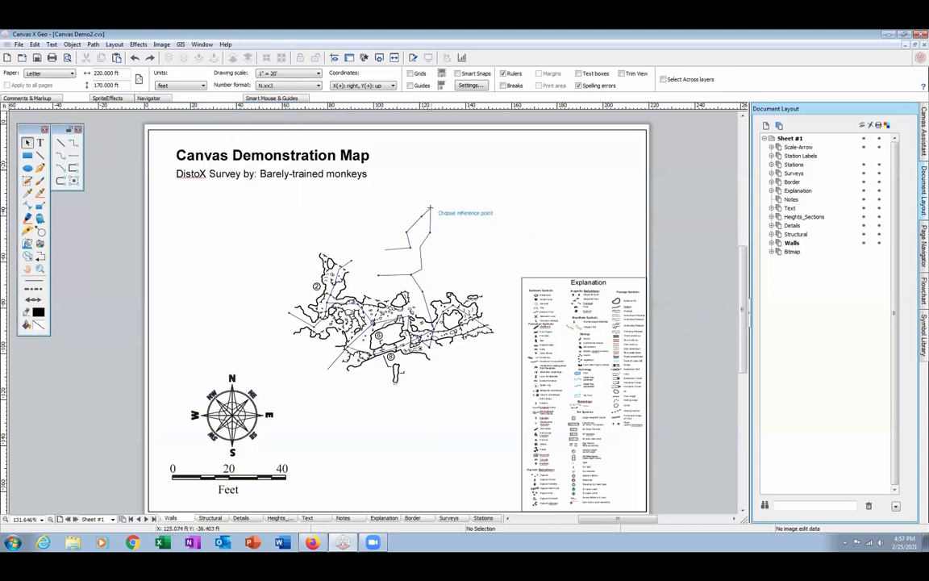
click(387, 189)
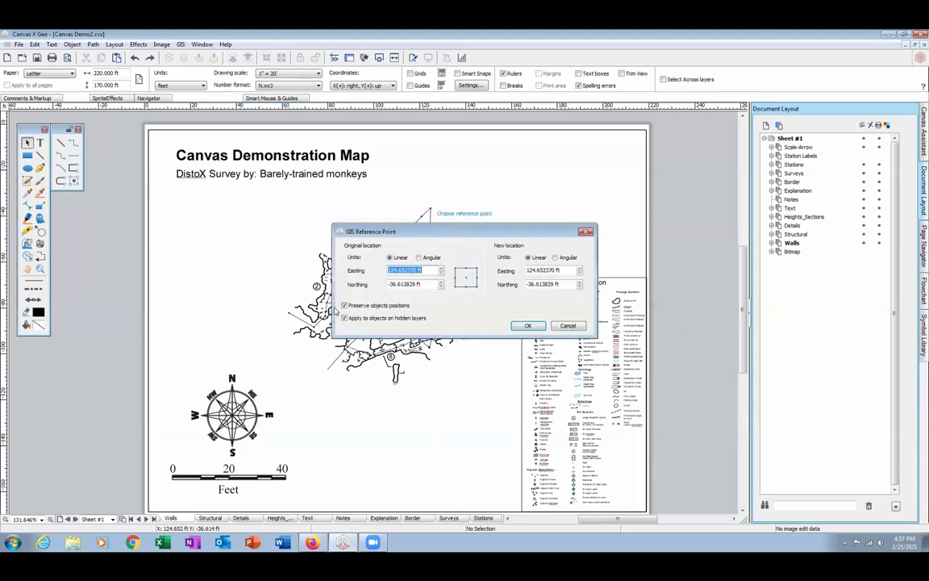
click(345, 305)
drag(560, 271, 521, 272)
text(0)
key(Tab)
text(0)
key(Tab)
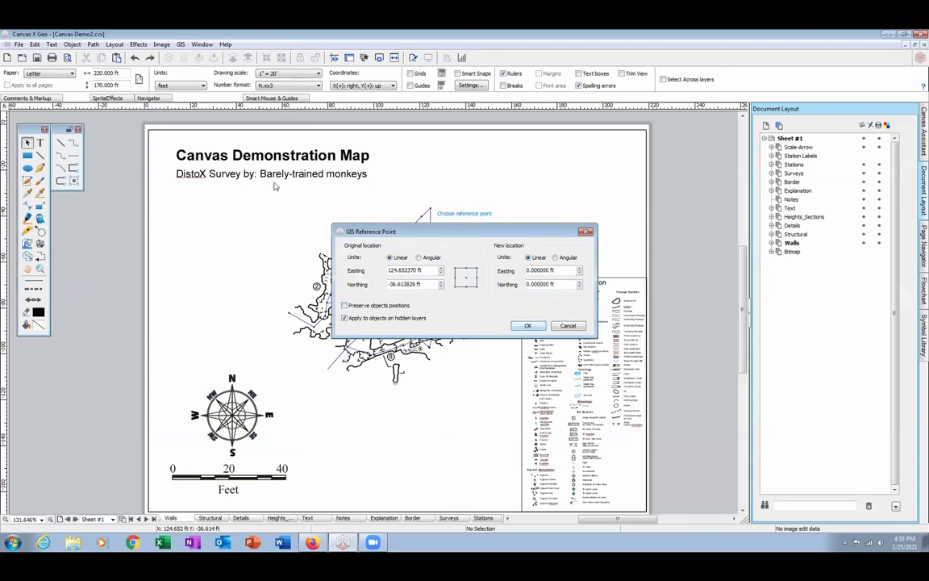
click(527, 325)
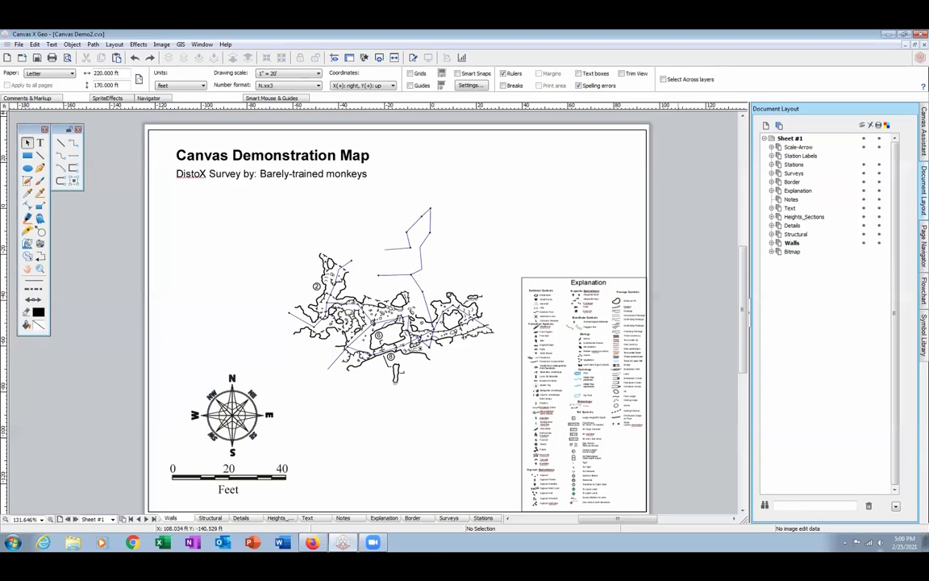
click(880, 543)
drag(881, 462, 877, 442)
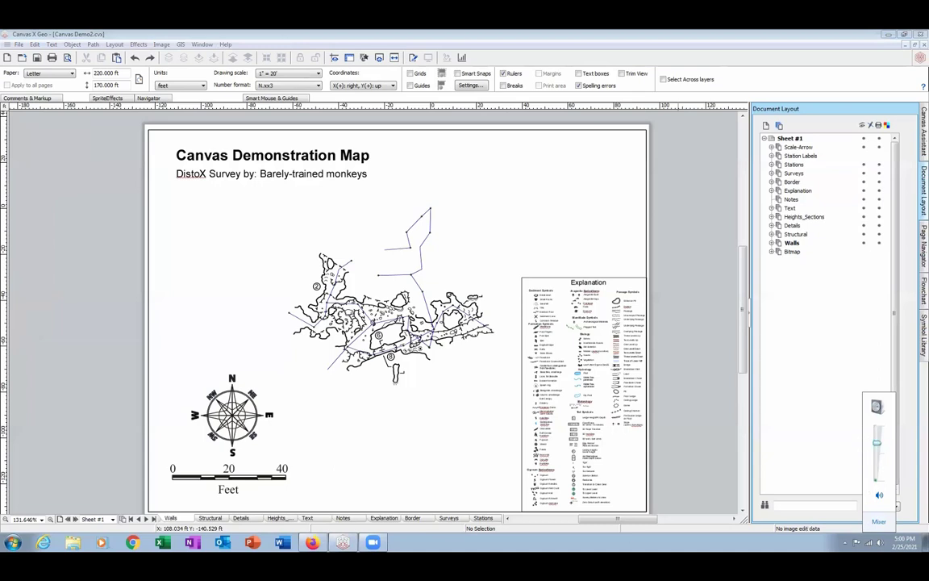
key(Escape)
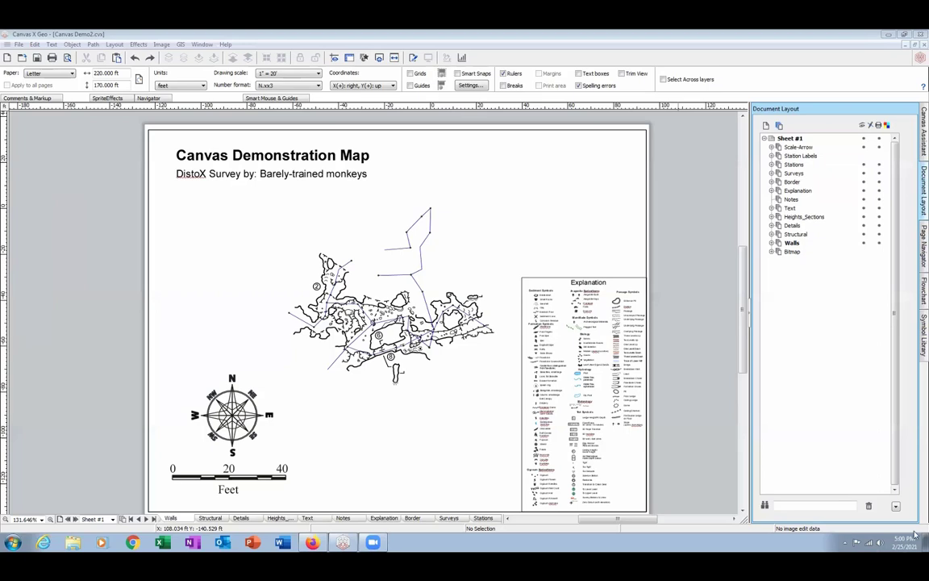
click(541, 223)
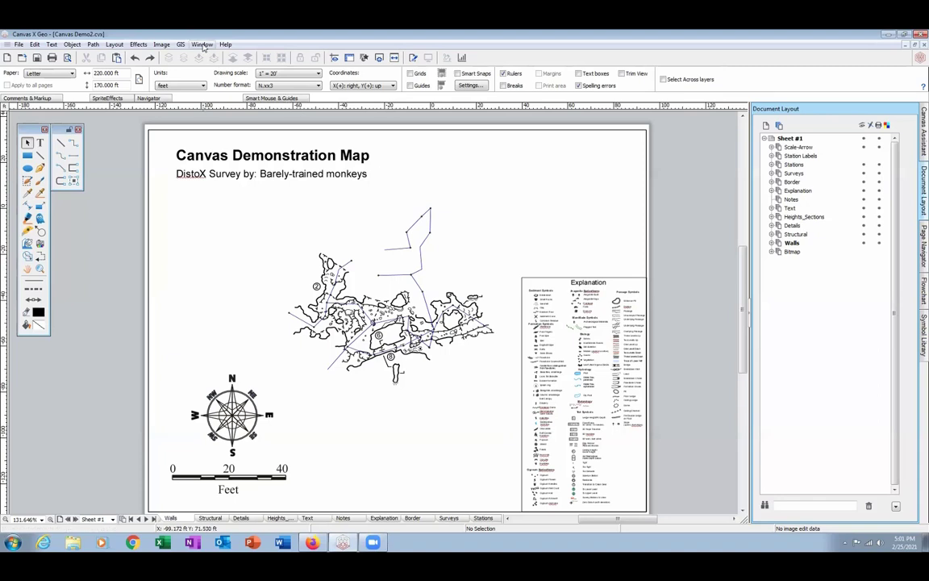
- Switch to the Canvas Demo1.cvx drawing and examine the traced ledges and sketched passages around the northwestern survey stations
click(202, 46)
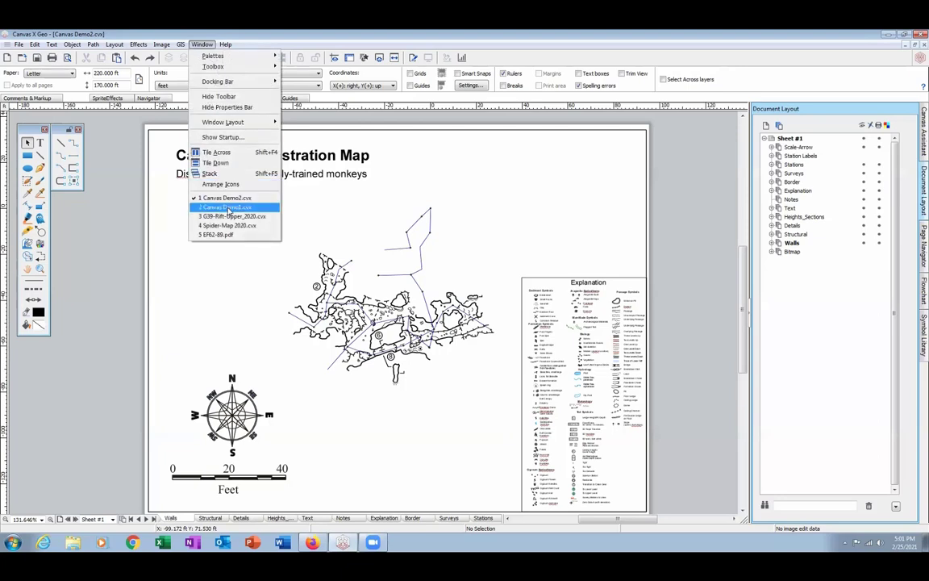
click(229, 208)
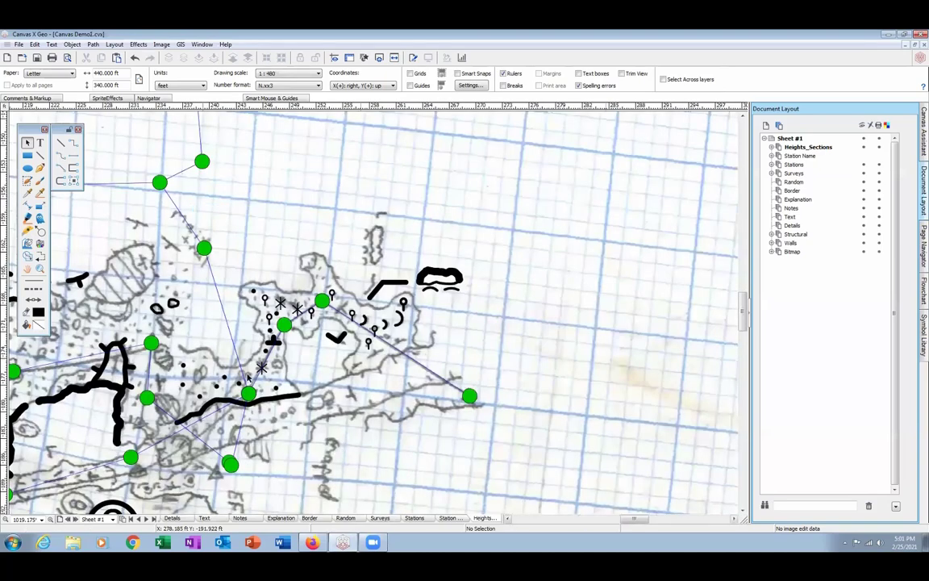
click(40, 270)
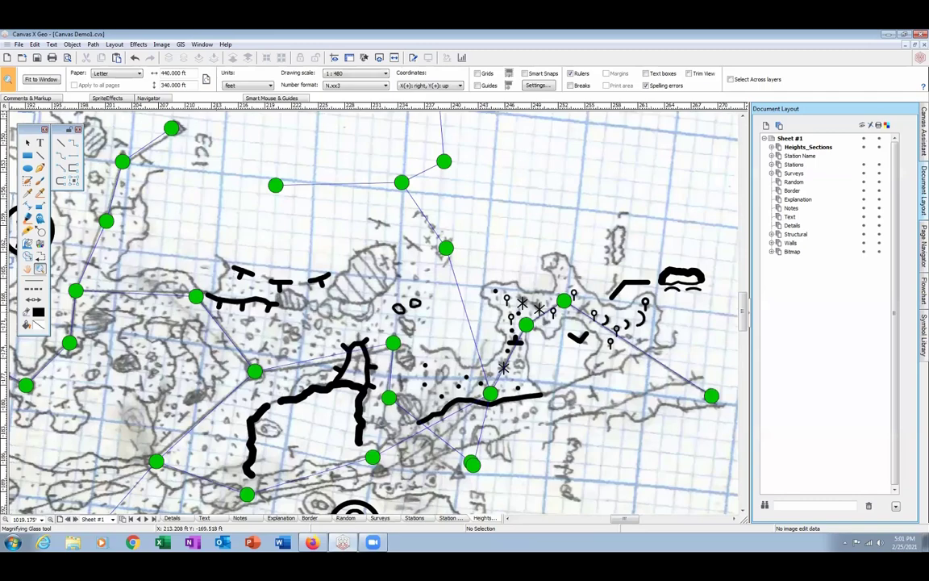
drag(277, 268, 379, 261)
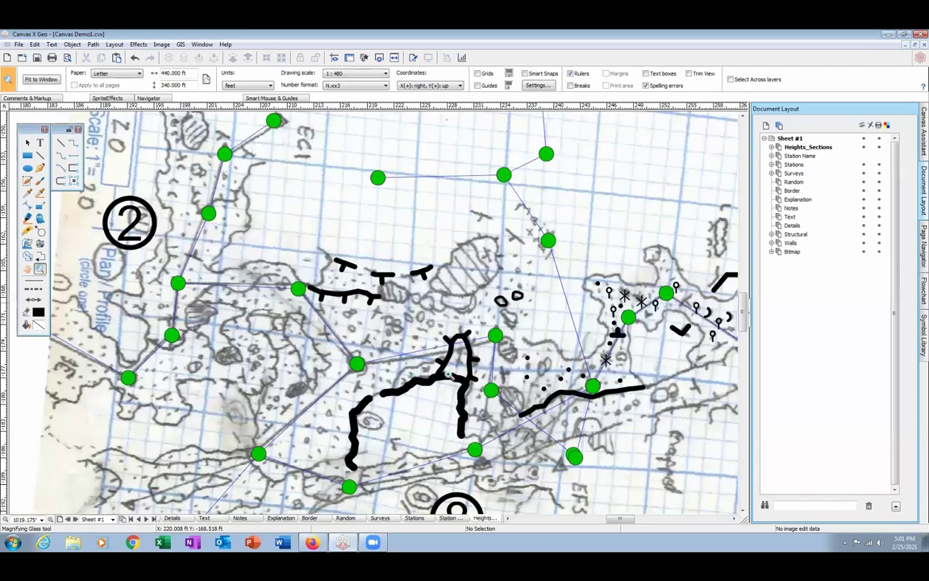
click(226, 331)
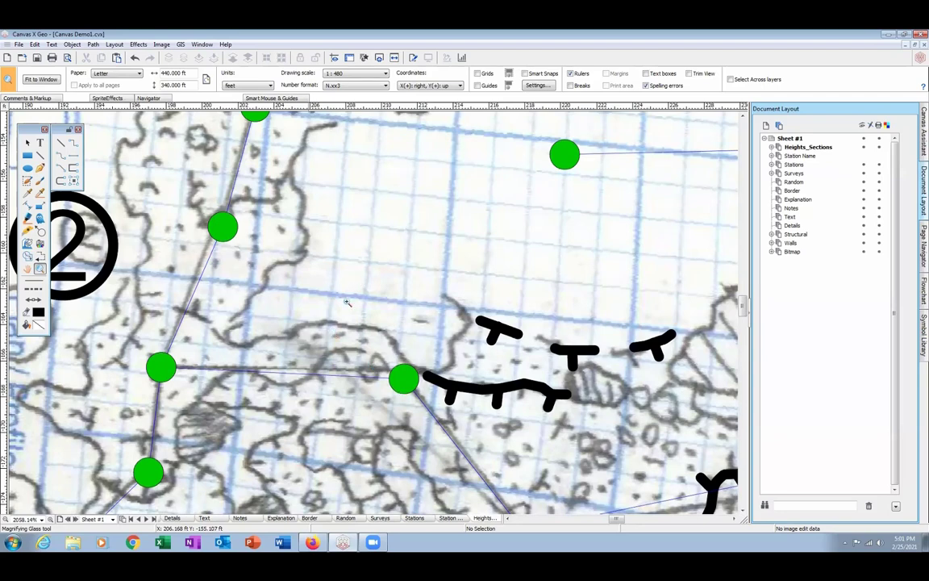
scroll(388, 282, down, 3)
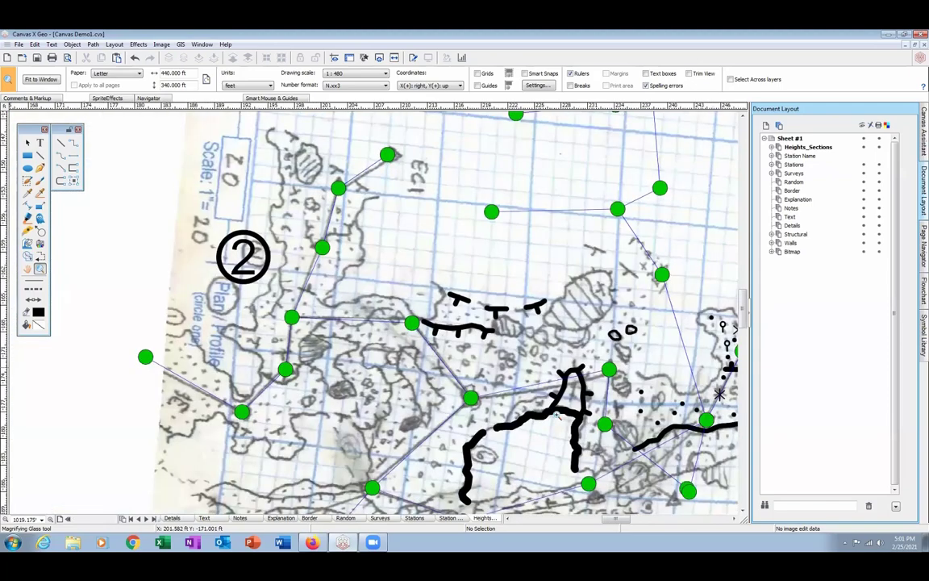
- Switch from the traced sketch back to the Canvas Demo2.cvx demonstration map
scroll(557, 414, down, 3)
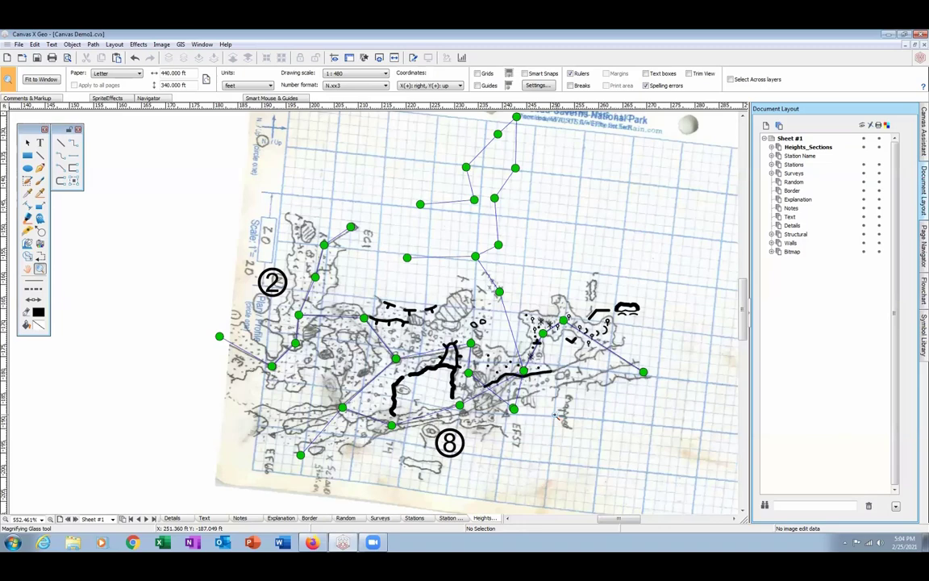
click(201, 46)
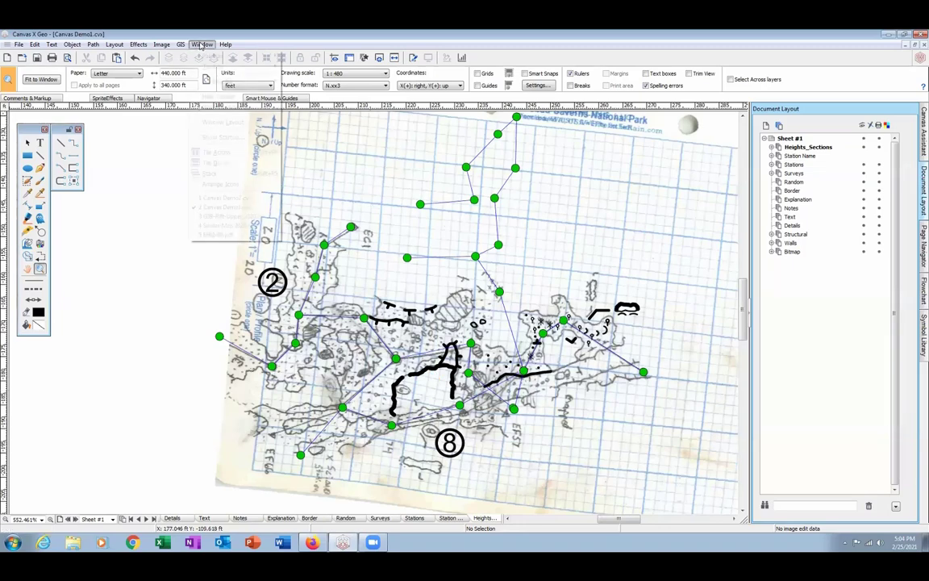
click(223, 199)
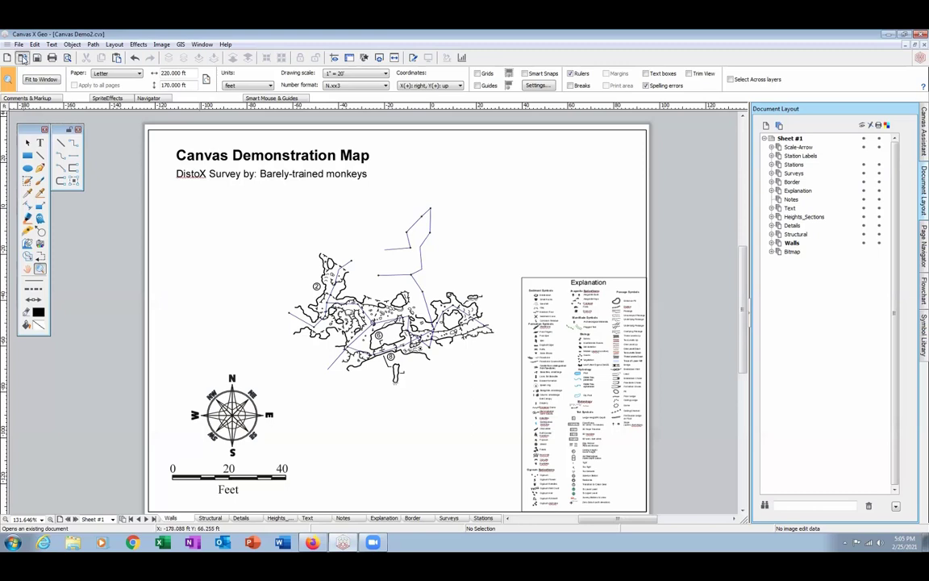
- Review the full list of file types the drawing program can open, and close the file dialog without opening anything
click(22, 58)
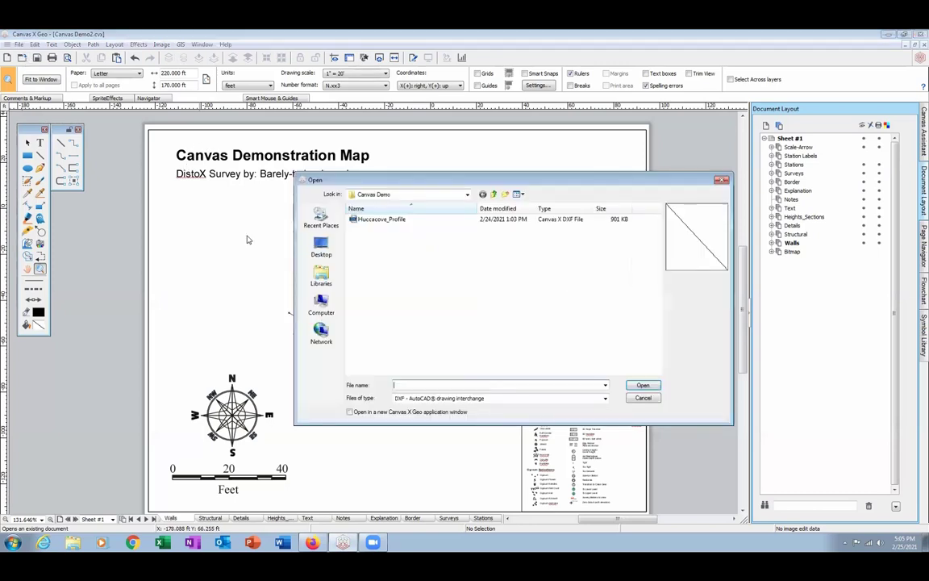
click(605, 398)
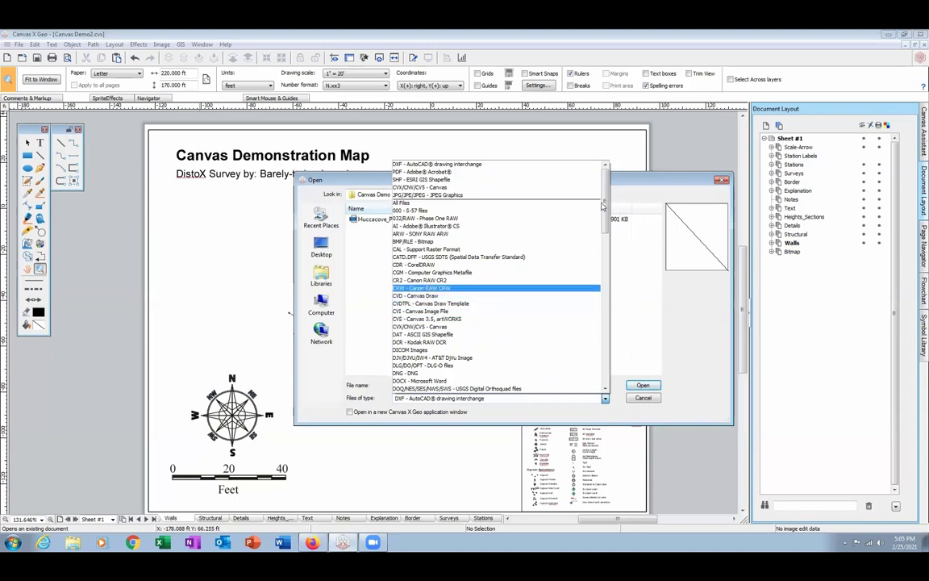
drag(606, 203, 609, 317)
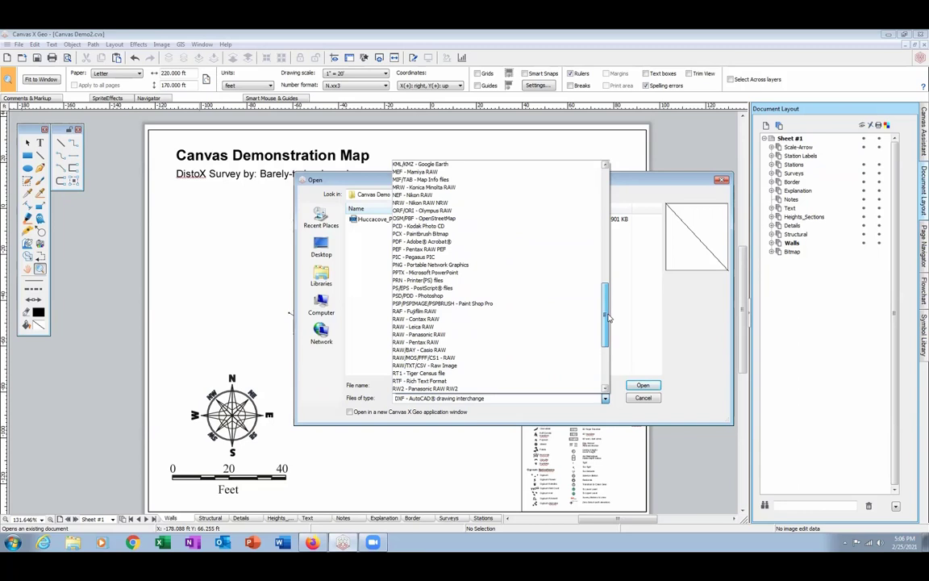
drag(609, 317, 613, 354)
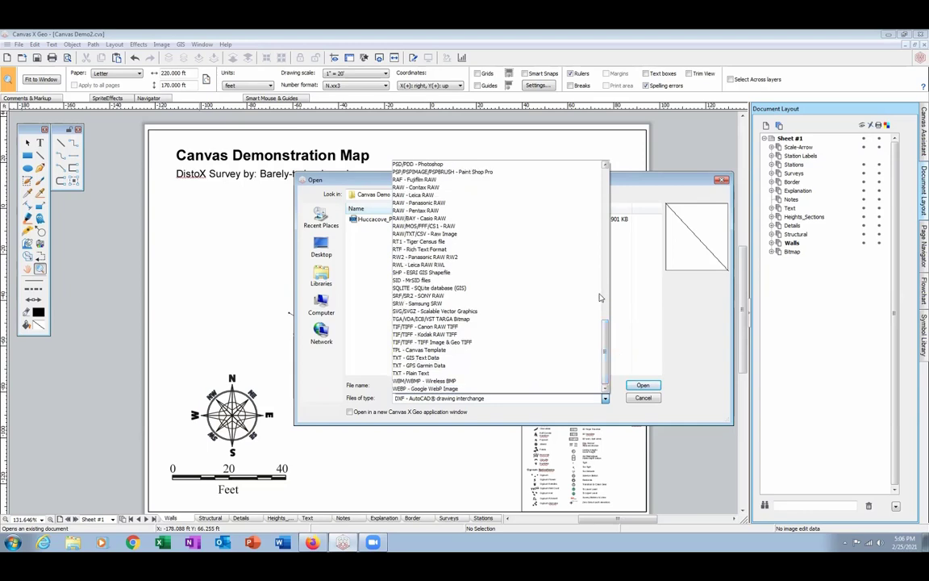
click(592, 149)
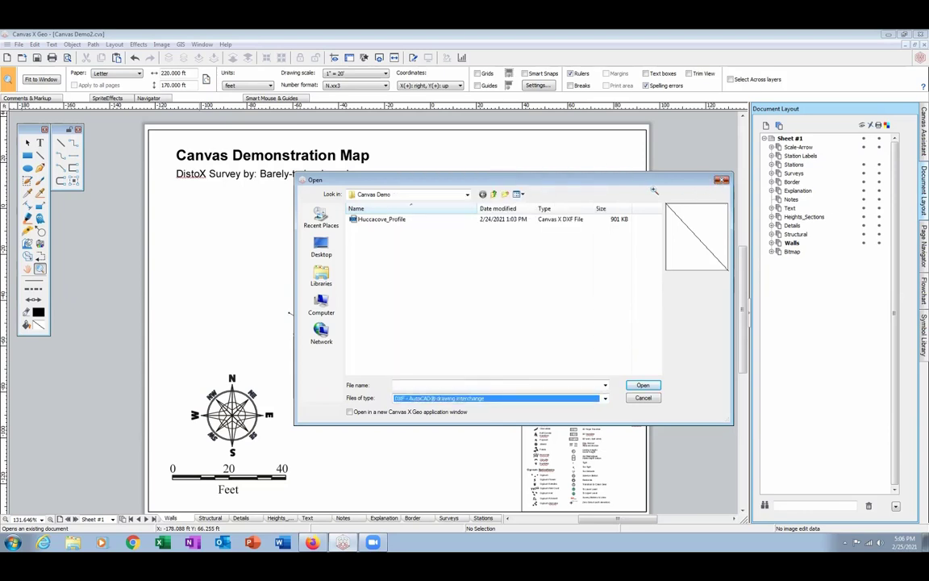
click(722, 180)
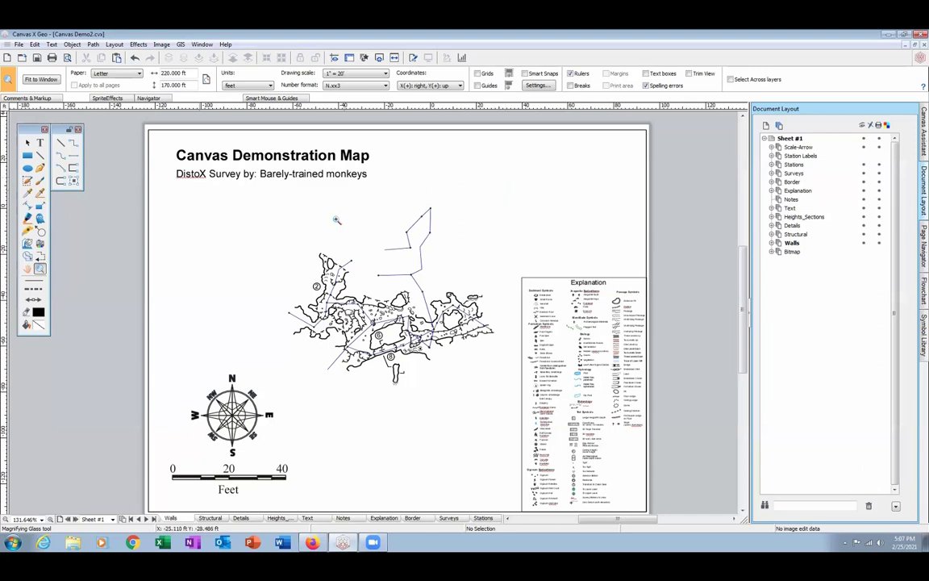
- Switch to the Spider-Map 2020.cvx drawing and view the entire Spider Cave map
click(202, 46)
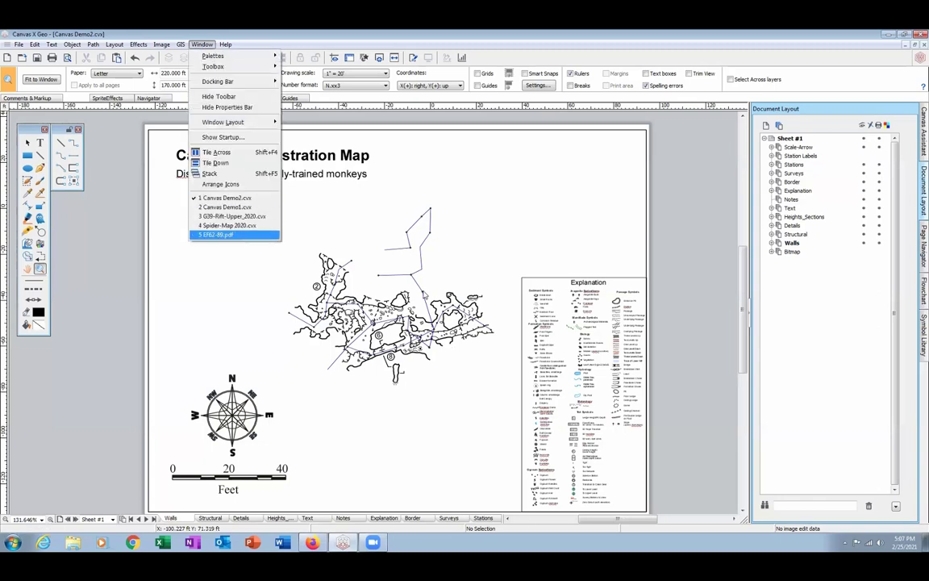
click(234, 226)
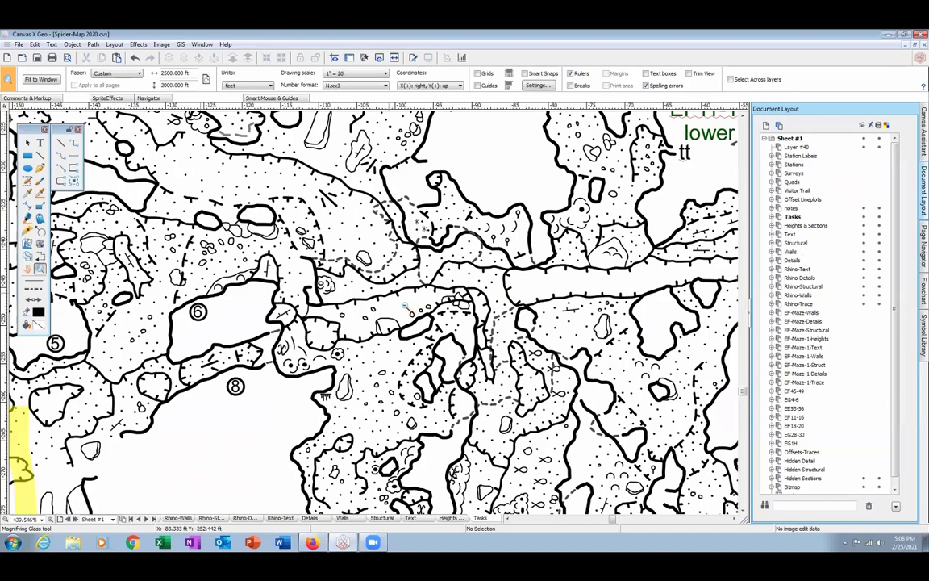
scroll(342, 312, down, 10)
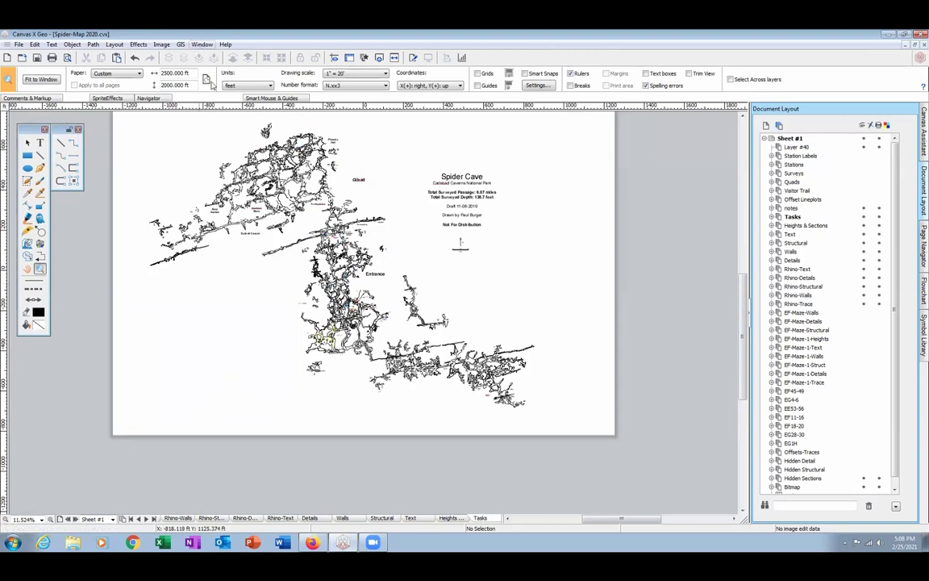
- Switch to the G39-Rift-Upper_2020.cvx drawing and examine the color-coded upper rift levels and their legend
click(201, 45)
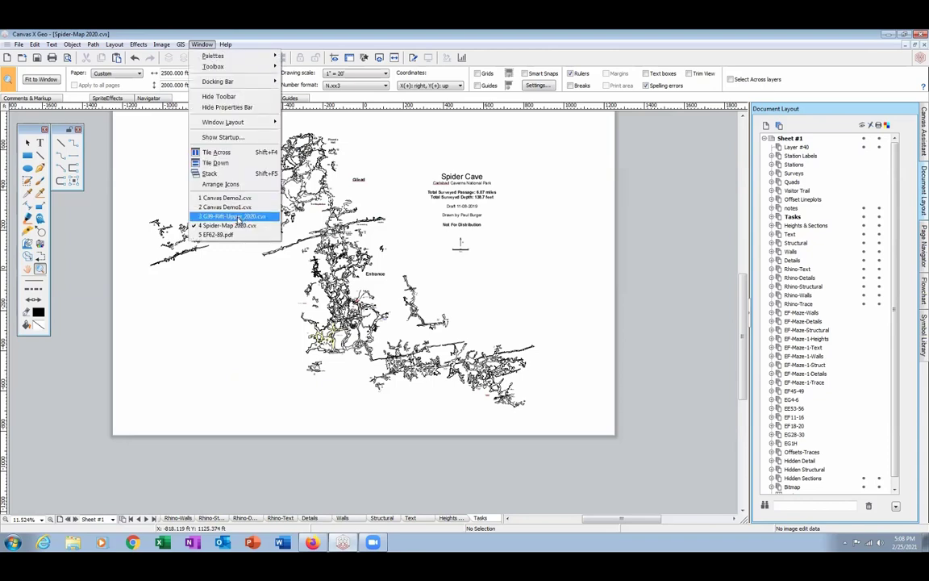
click(239, 218)
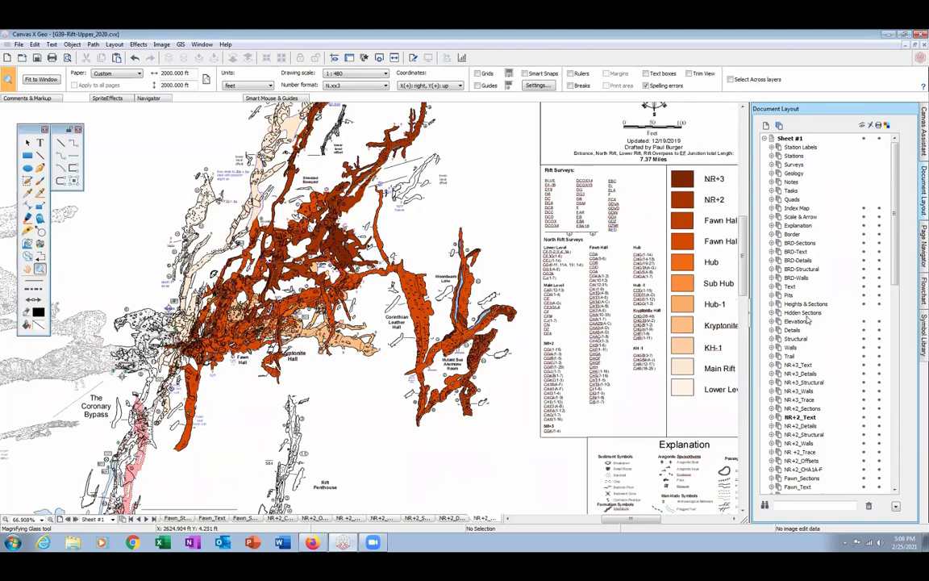
scroll(798, 393, up, 2)
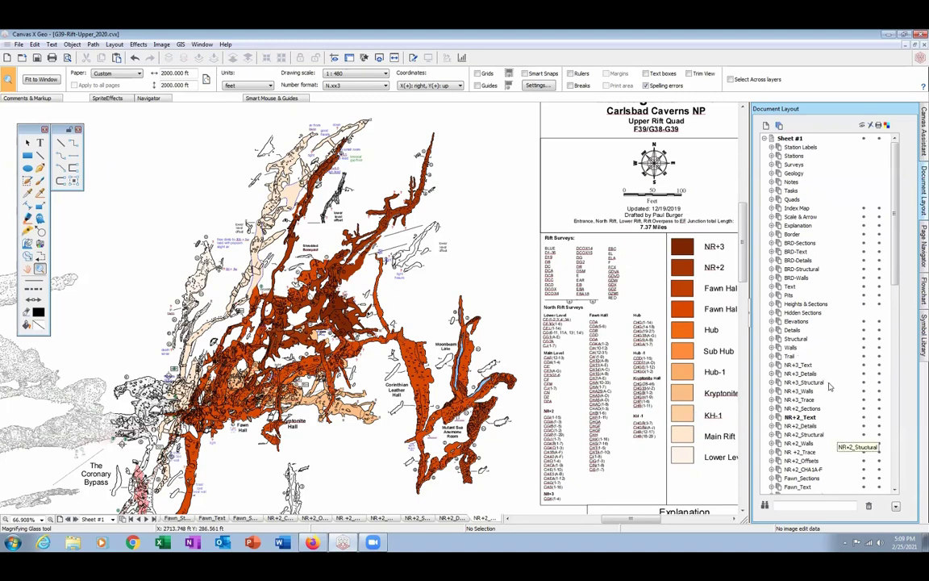
- Make Walls the active layer and hide all the Fawn layers, from Fawn_Trace up to Fawn_Sections
click(791, 347)
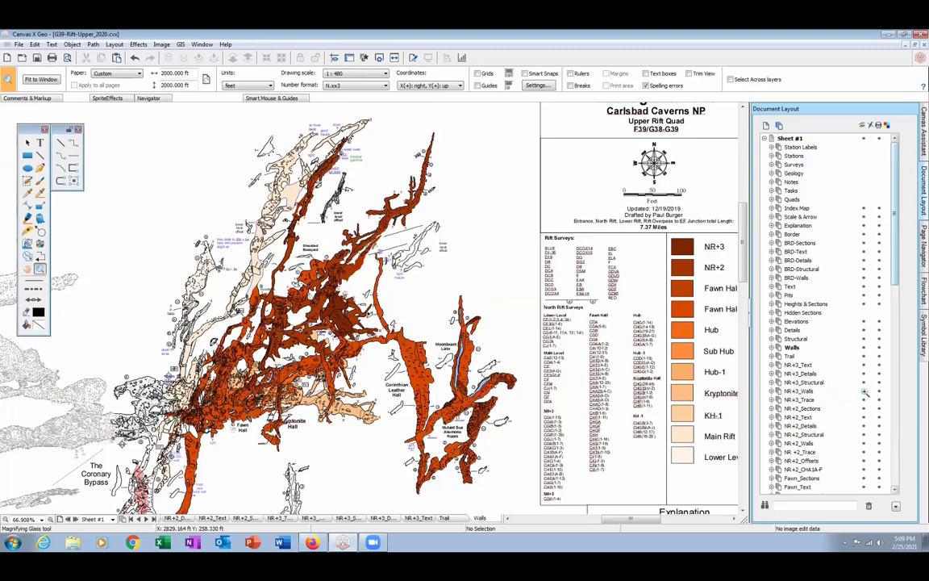
scroll(831, 388, down, 5)
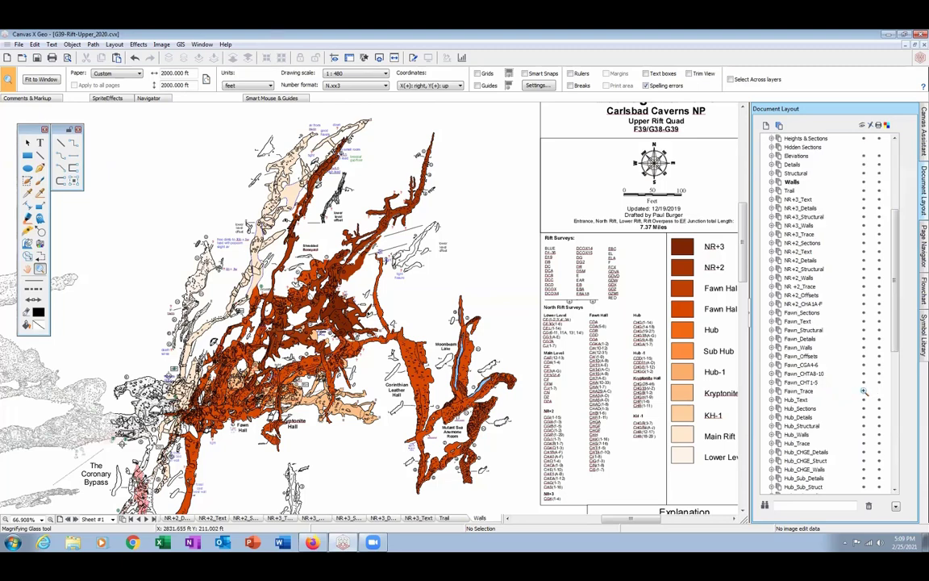
click(864, 391)
click(864, 391)
click(864, 391)
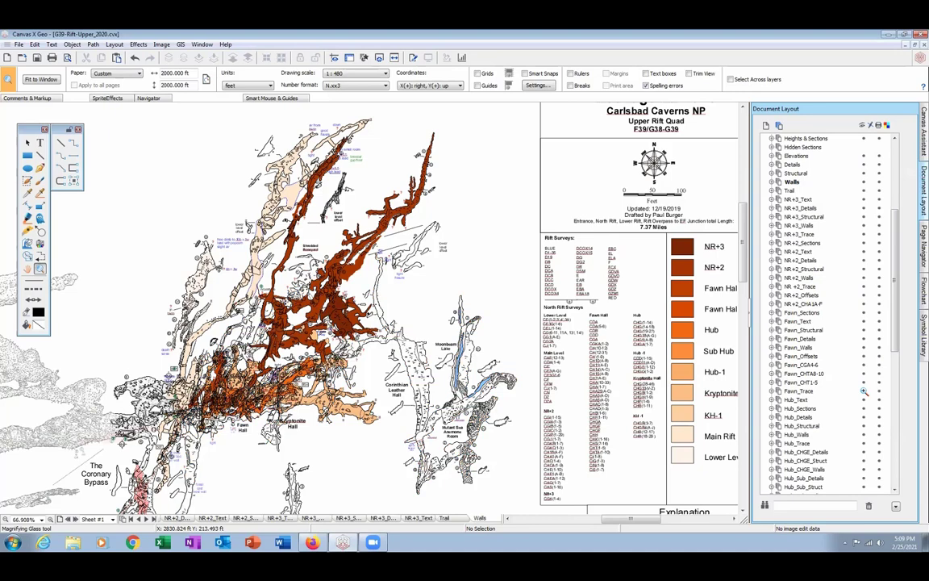
click(864, 391)
click(864, 392)
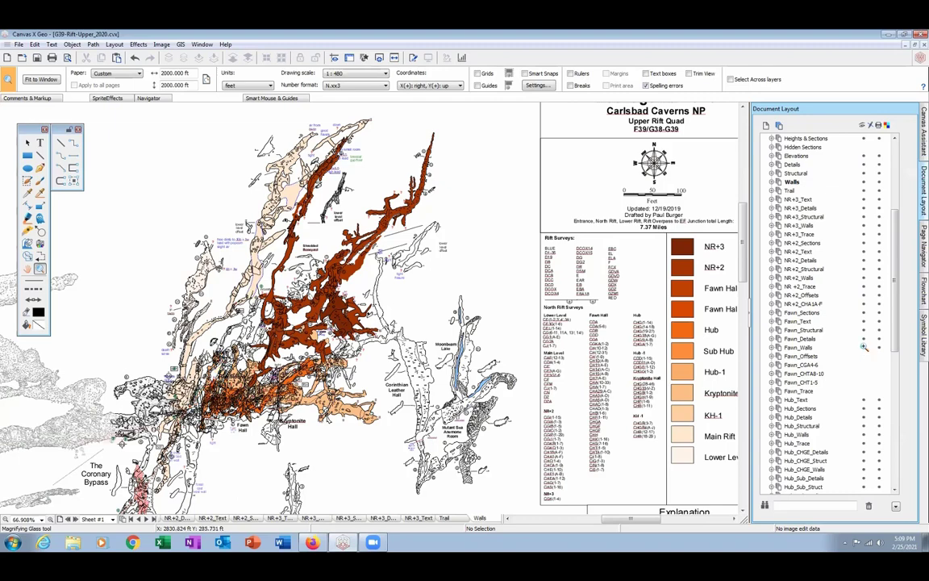
click(863, 339)
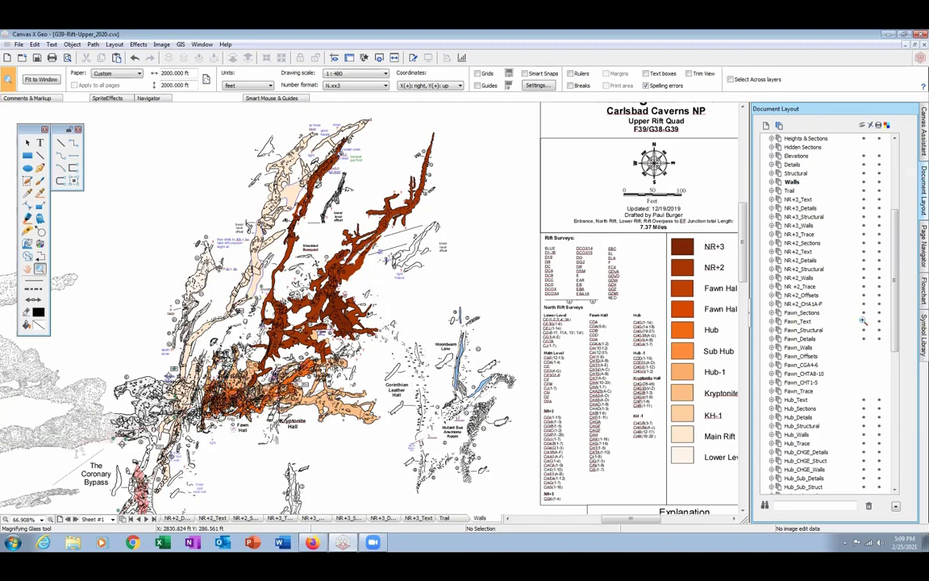
click(860, 330)
click(863, 321)
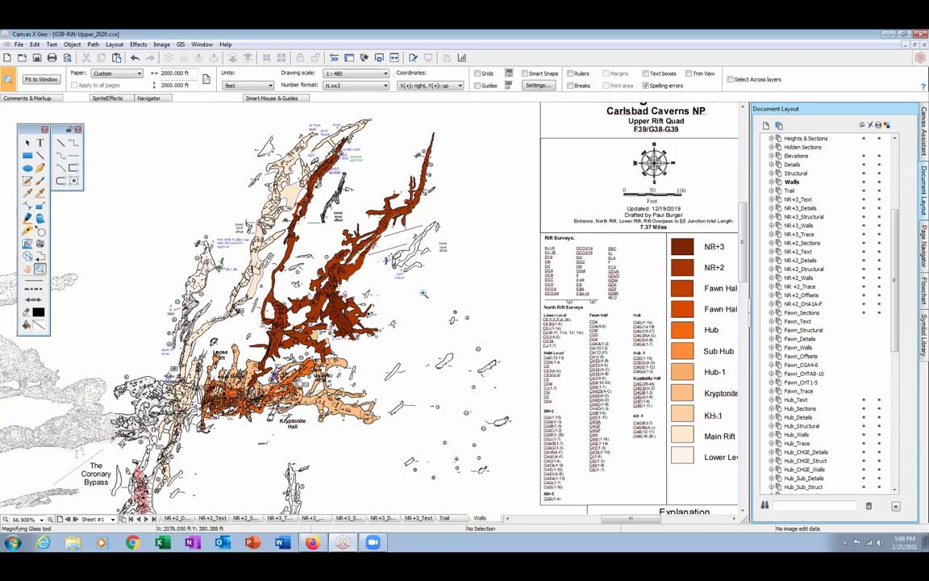
click(864, 312)
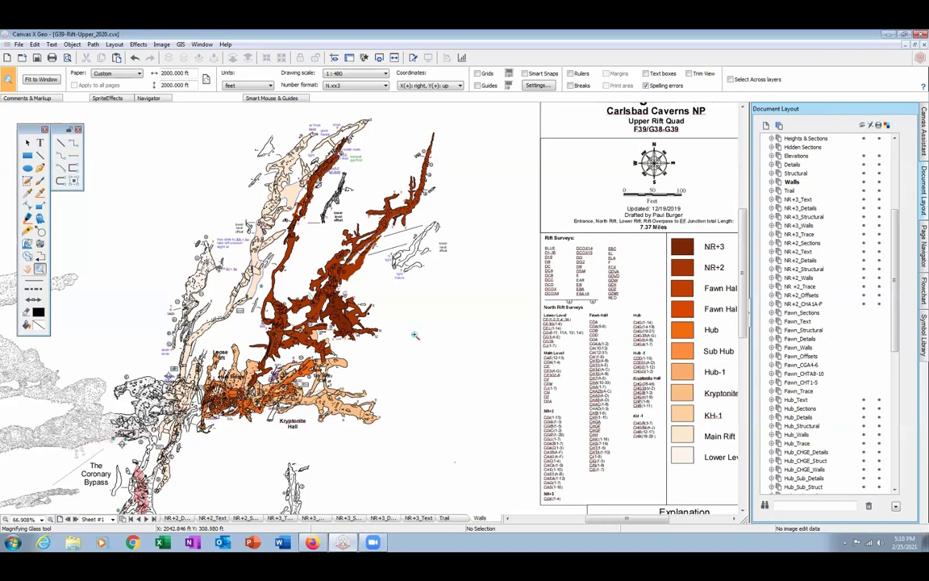
- Show the Stations and Surveys layers on the Lechuguilla Cave map and view the line plot extending west of the page
scroll(402, 335, down, 5)
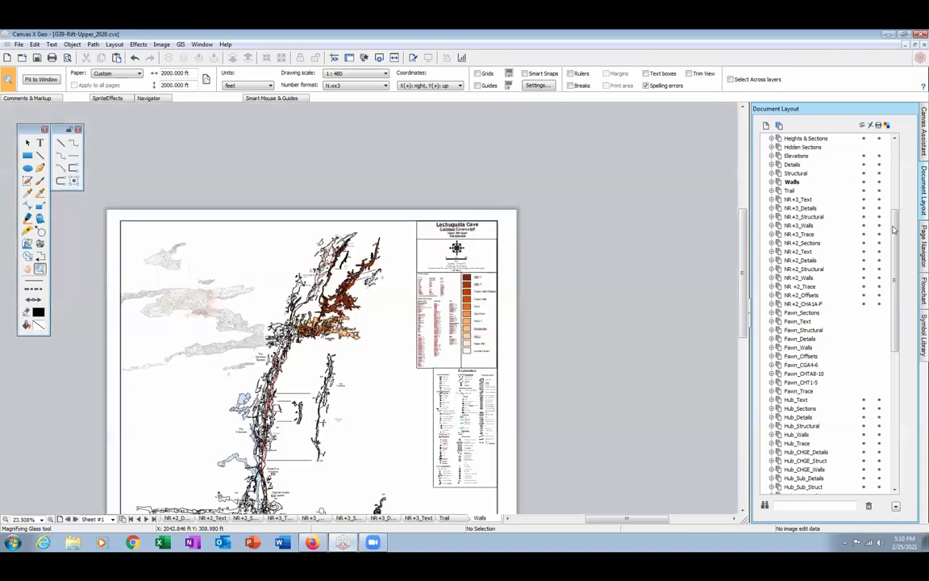
scroll(861, 153, down, 2)
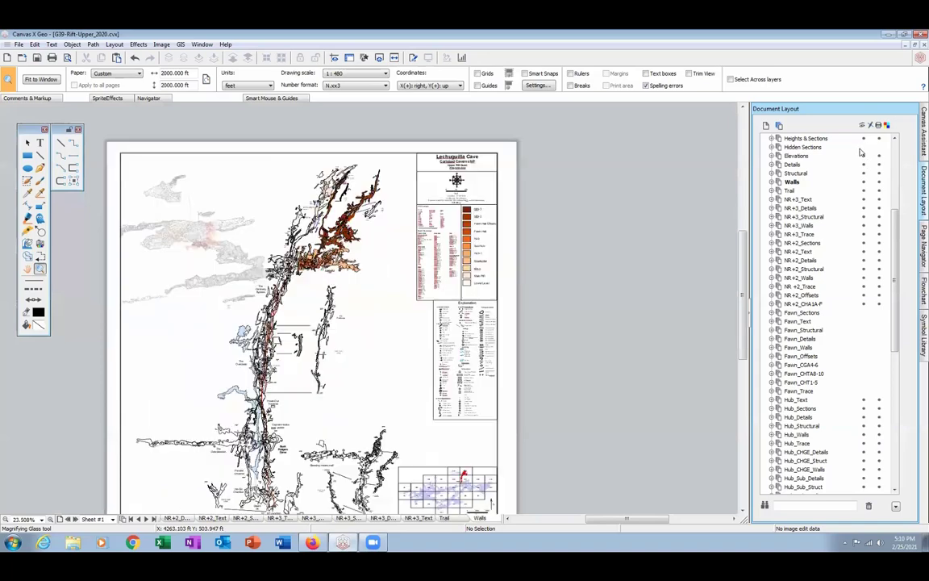
scroll(862, 161, up, 6)
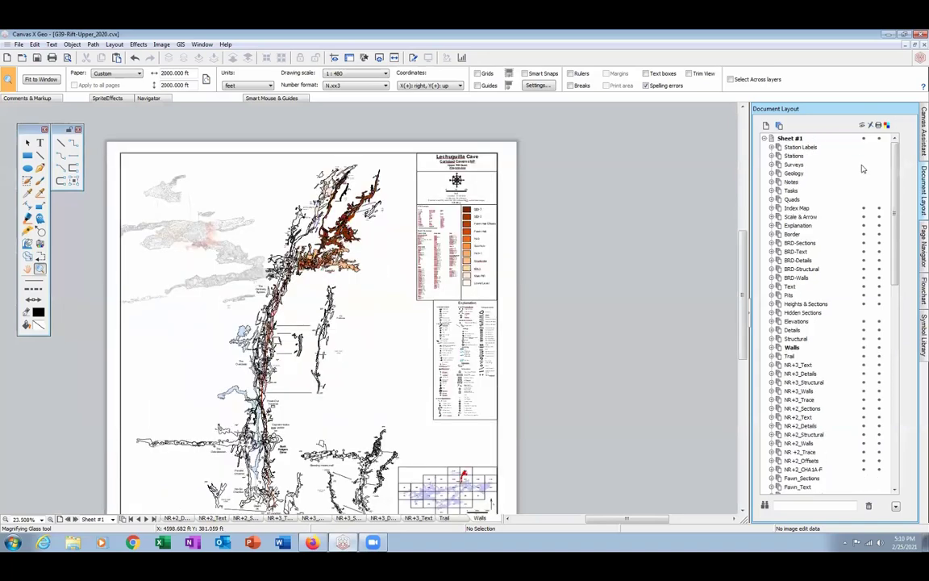
click(864, 157)
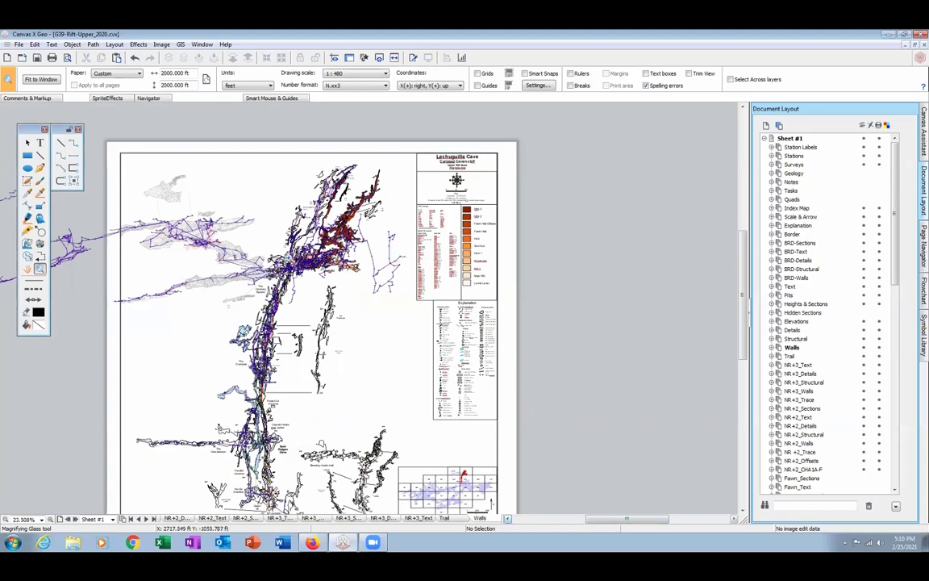
scroll(707, 255, left, 3)
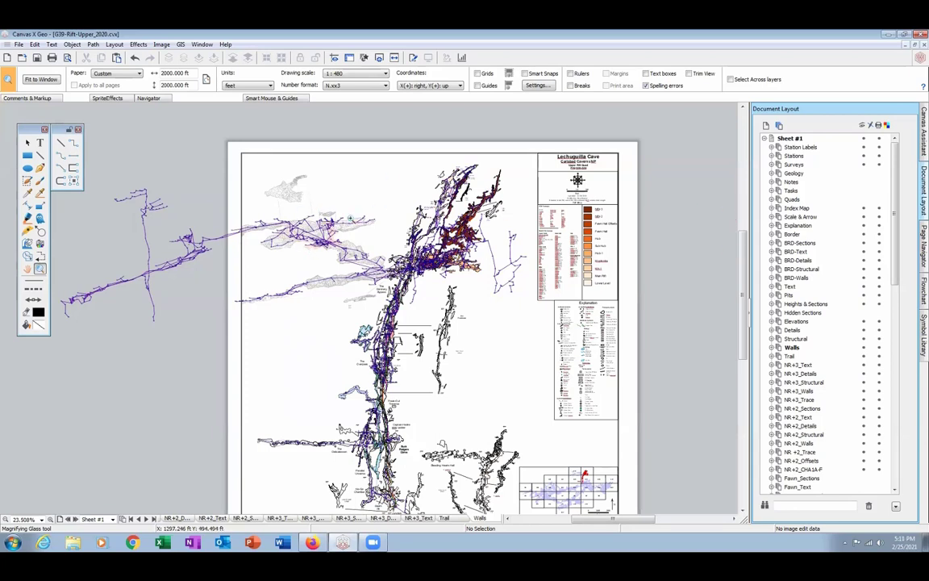
- On the Surveys layer, use Select by Property with the query "YEAR" = '2020' to create a new selection
click(795, 165)
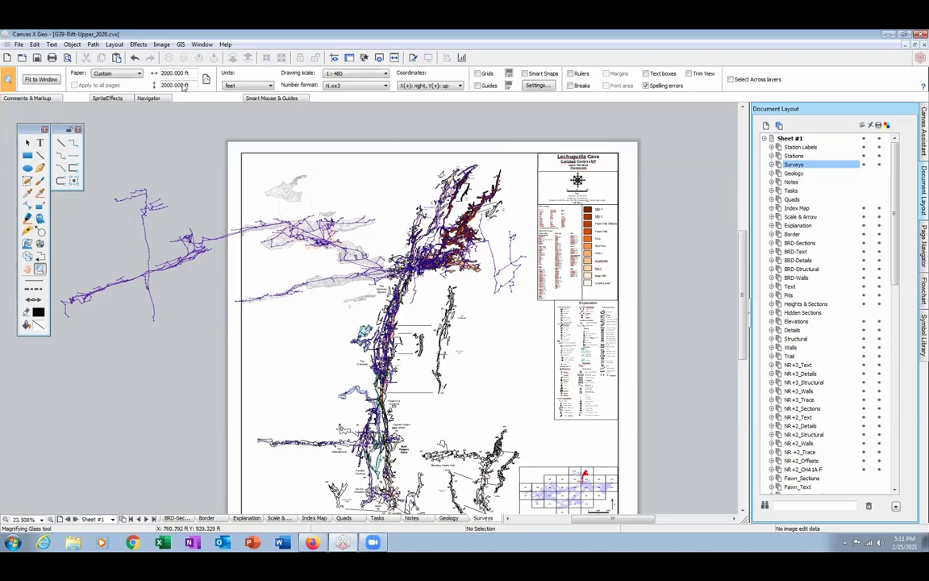
click(181, 46)
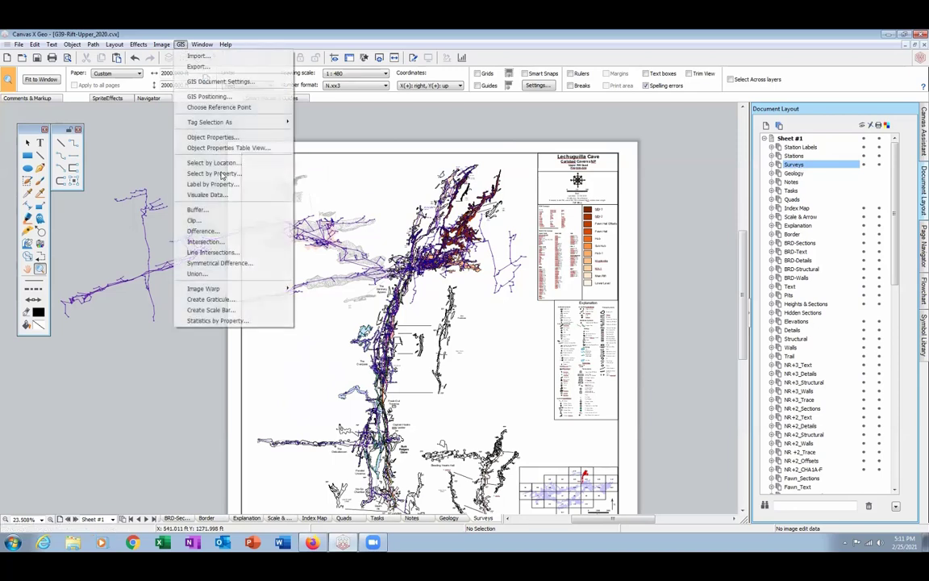
click(211, 175)
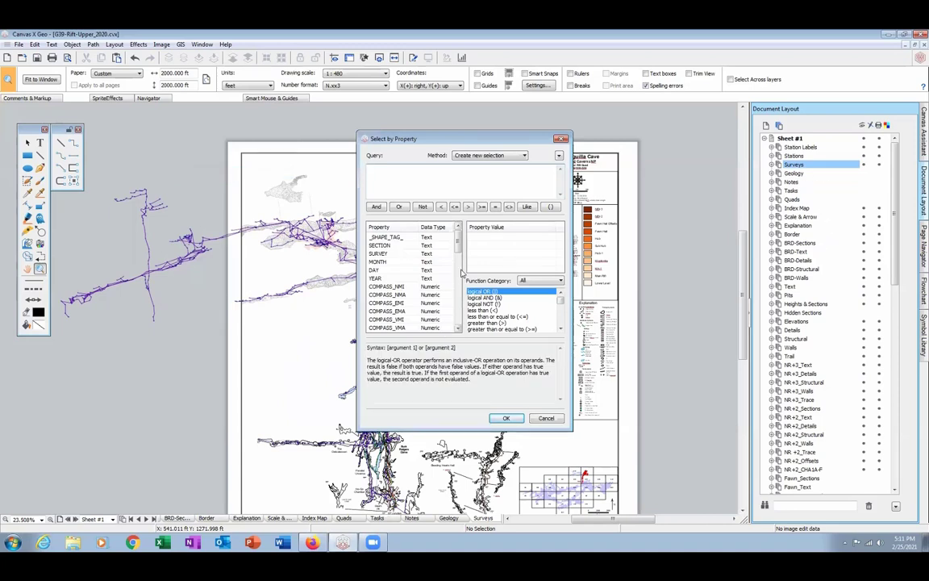
drag(458, 247, 411, 245)
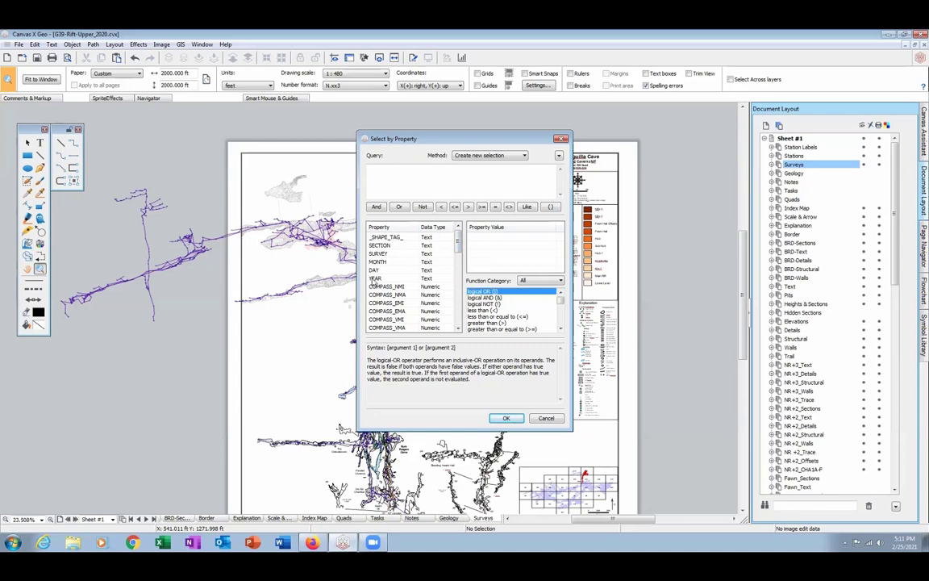
double_click(373, 278)
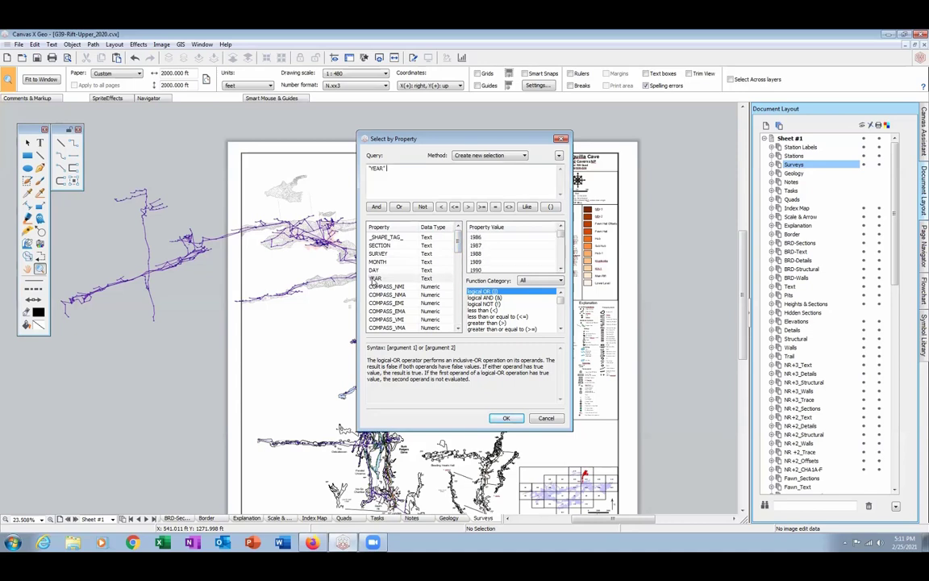
double_click(497, 210)
key(BackSpace)
scroll(563, 255, down, 2)
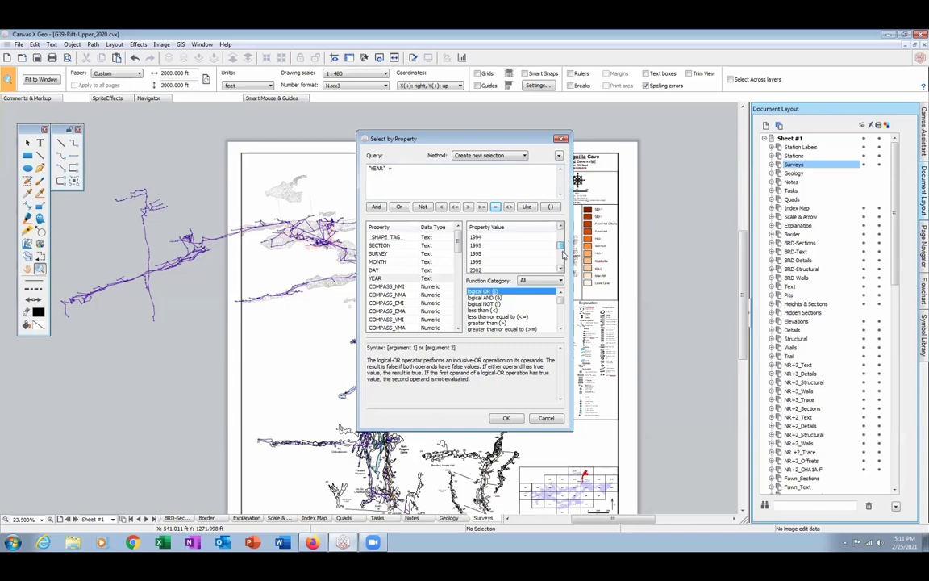
scroll(563, 255, down, 6)
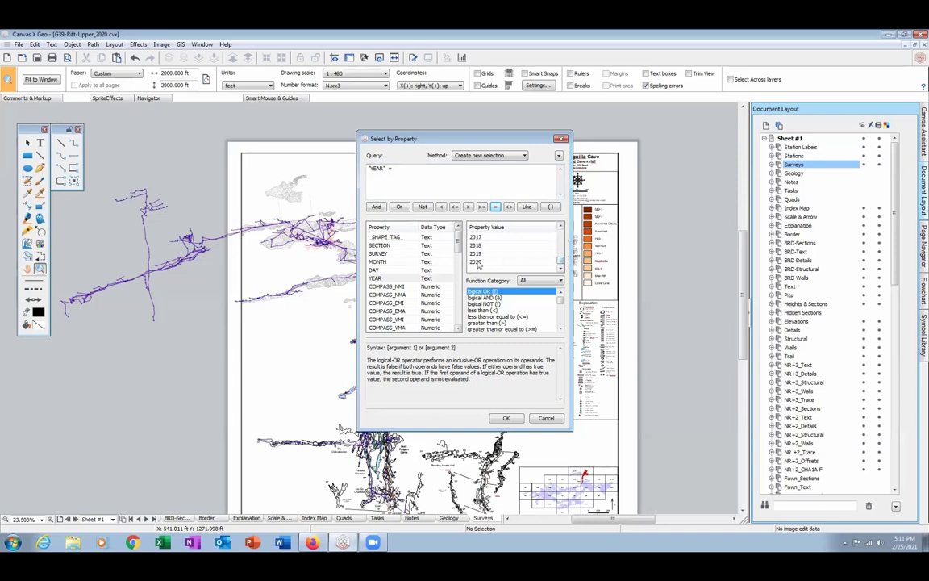
double_click(477, 262)
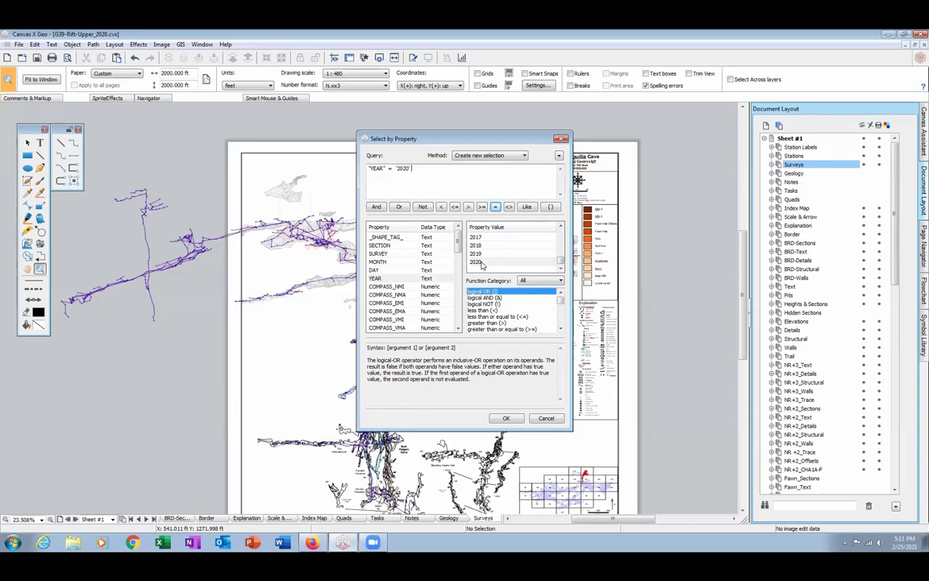
click(503, 417)
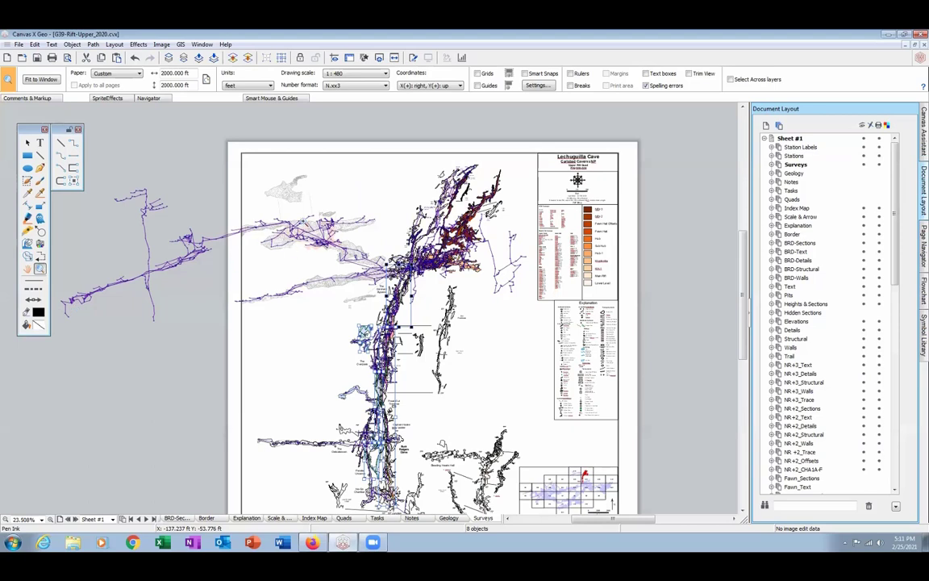
- Change the pen color of the selected 2020 surveys to red and clear the selection
click(37, 311)
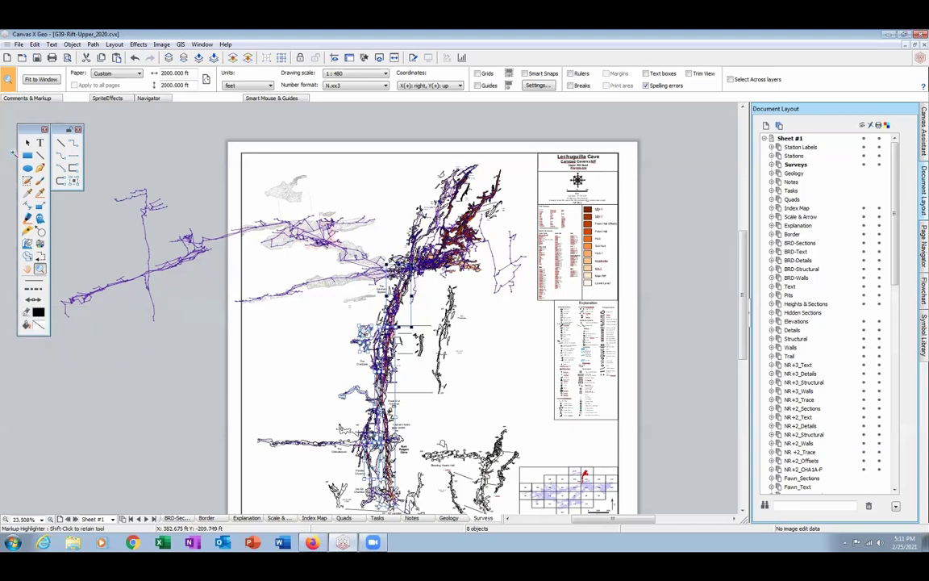
click(27, 142)
click(135, 361)
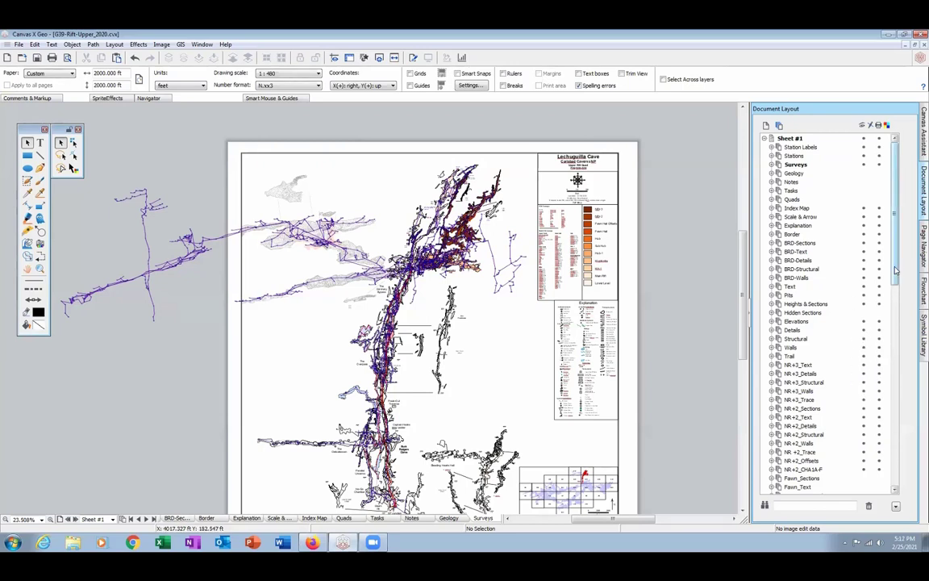
- Hide the Trail, Walls, Structural, Details and Elevations layers and inspect the survey lines around The Coronary Bypass
click(864, 356)
click(864, 348)
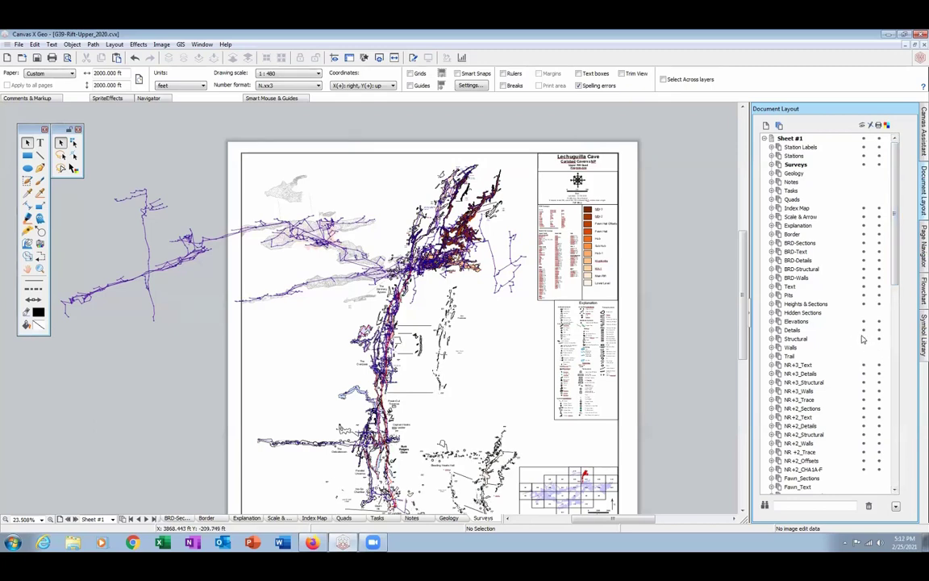
click(863, 339)
click(864, 330)
click(864, 321)
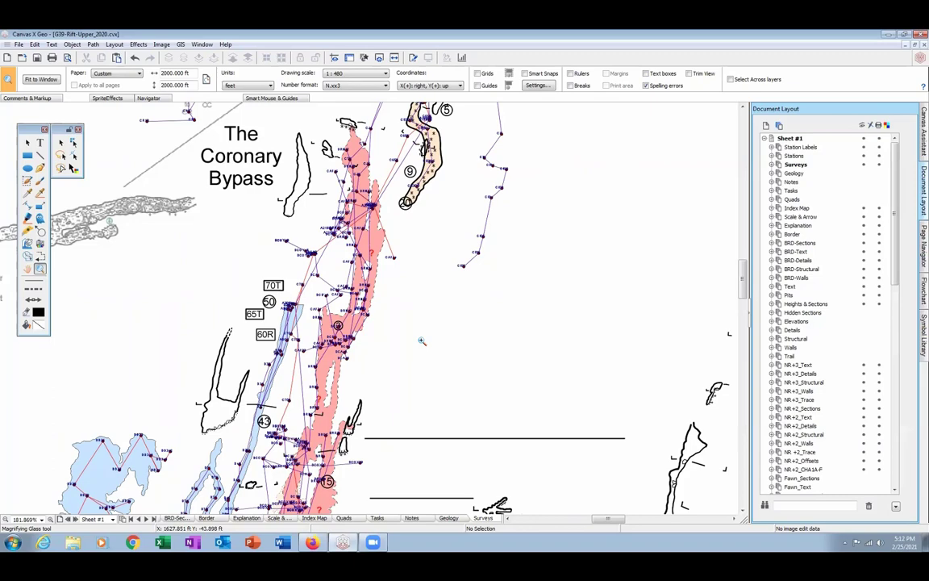
scroll(421, 341, down, 5)
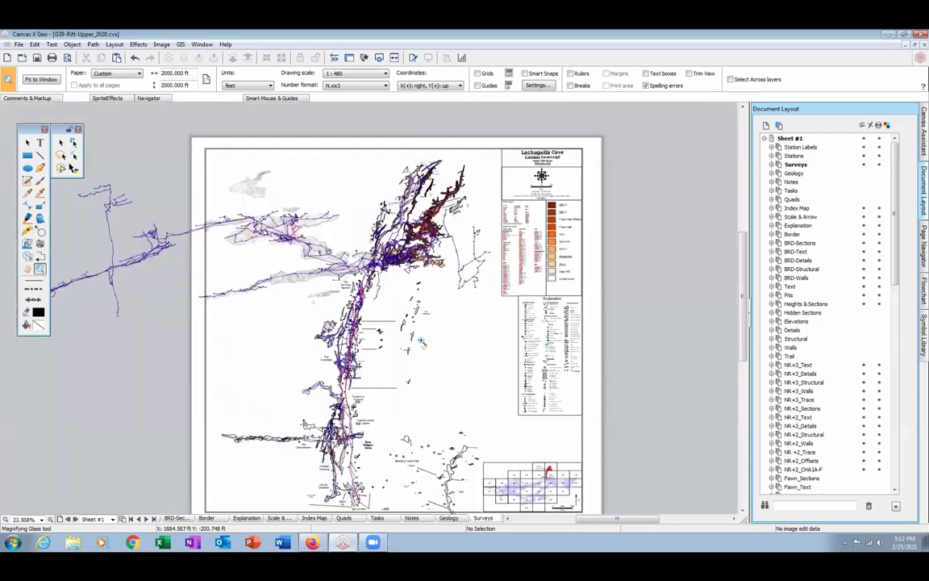